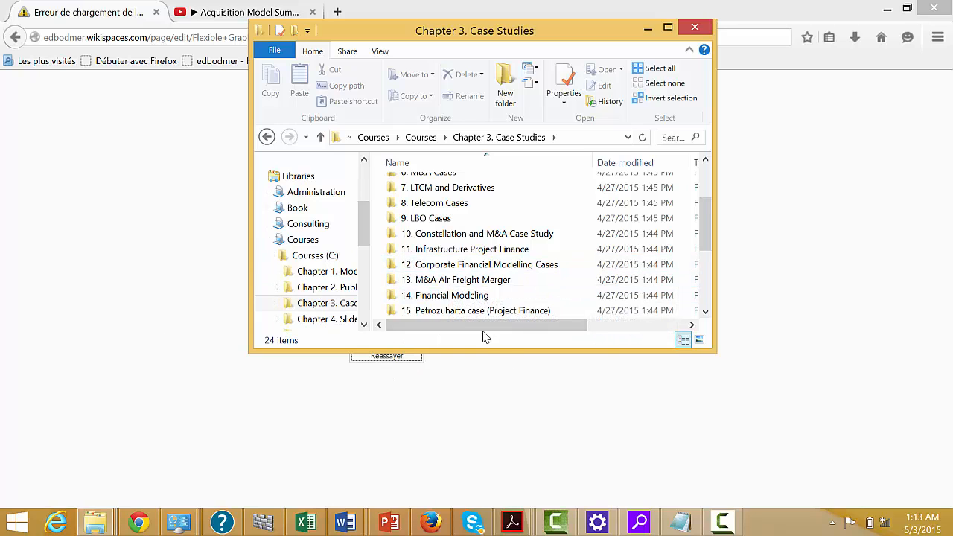
Open the 15. Petrozuharta case (Project Finance) folder and look through its case files.
double_click(458, 312)
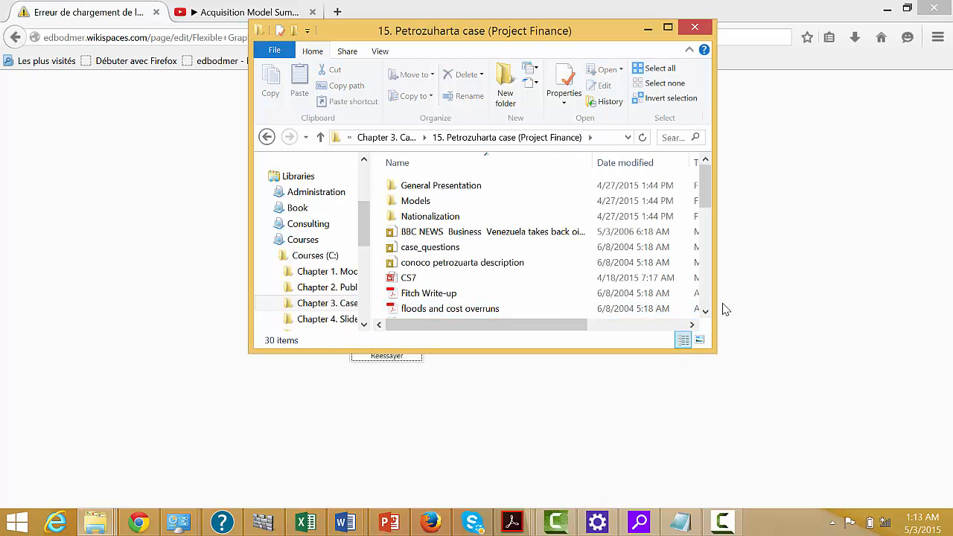
click(706, 314)
click(706, 313)
click(706, 313)
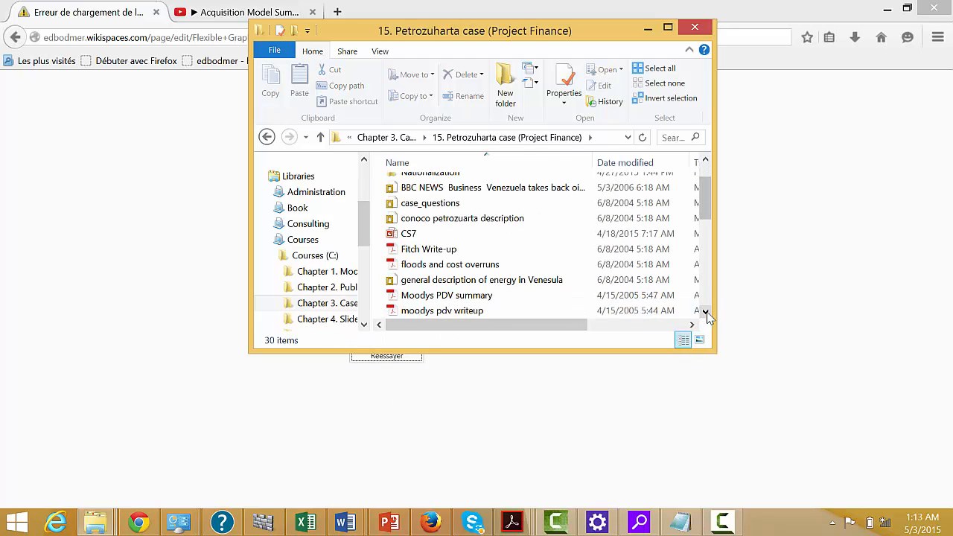
click(707, 313)
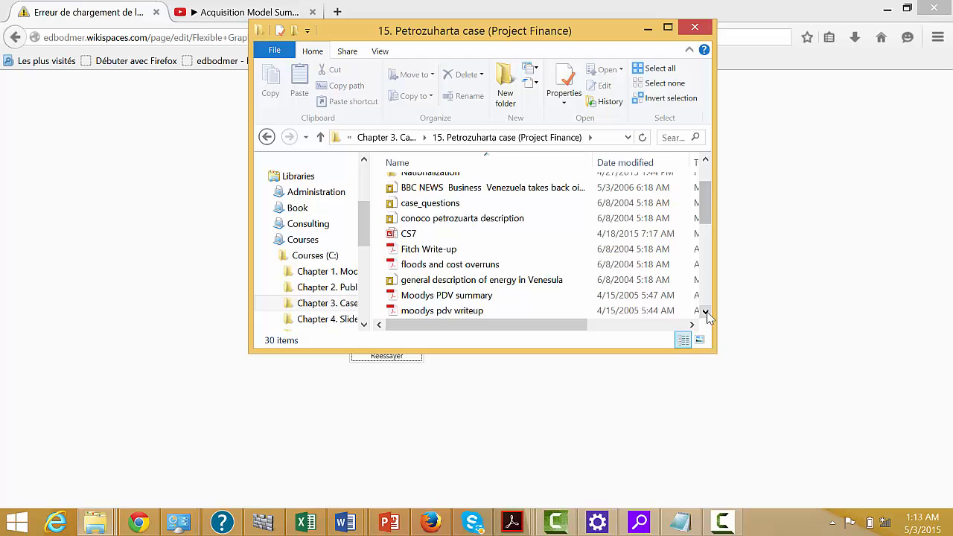
click(705, 160)
click(705, 160)
click(705, 160)
click(705, 161)
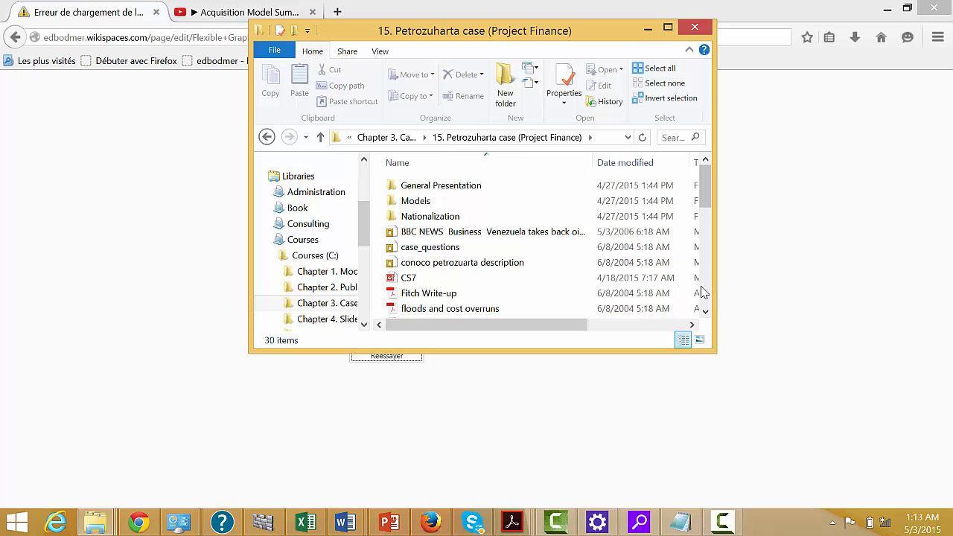
scroll(706, 296, down, 3)
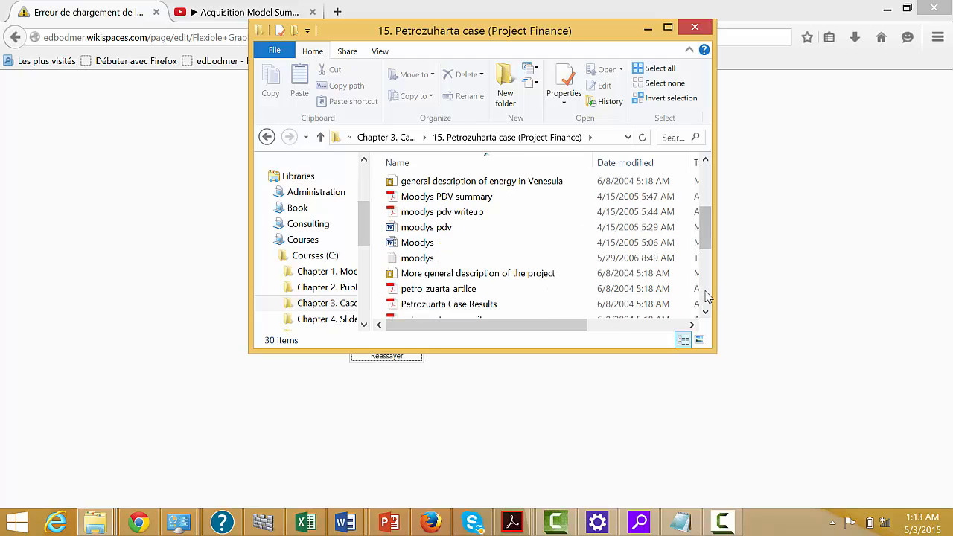
scroll(707, 296, down, 3)
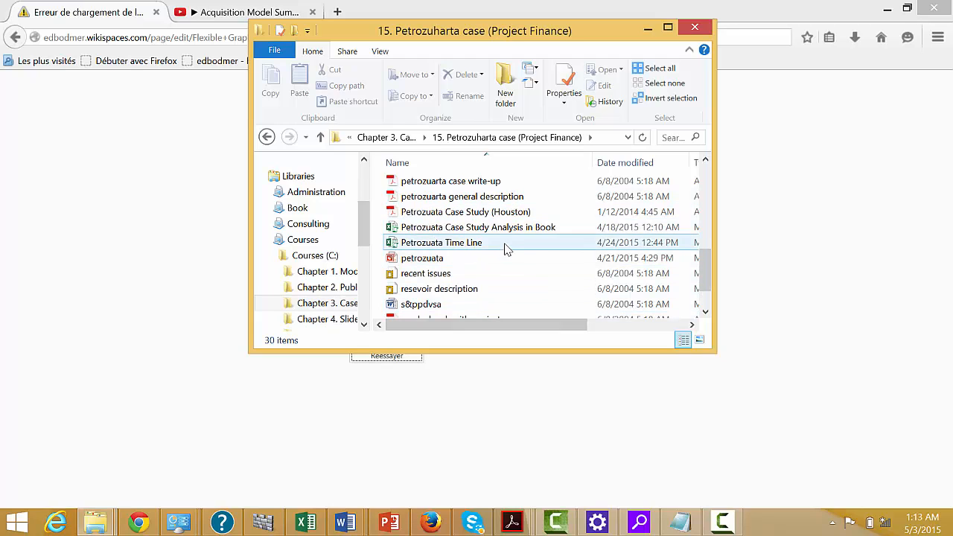
click(709, 181)
click(709, 183)
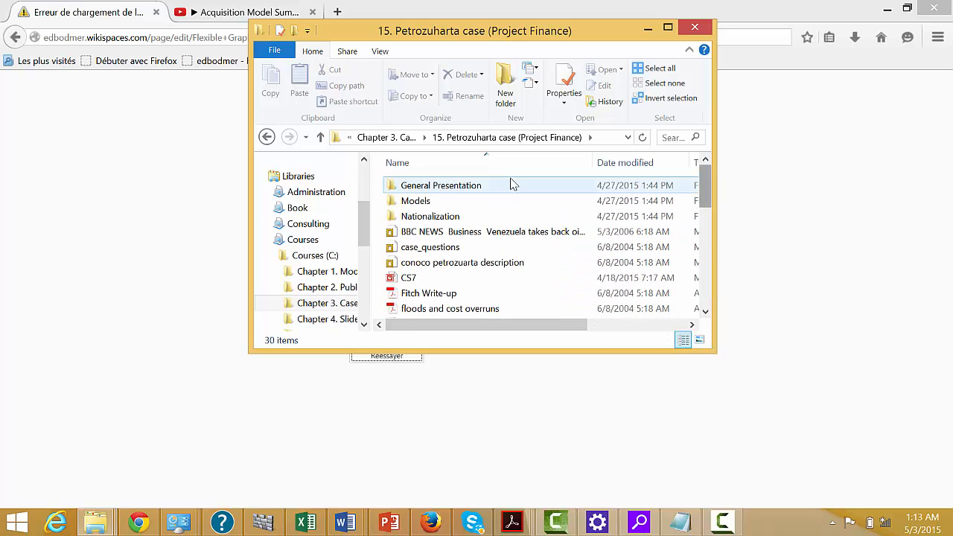
Open the petrozuata_data workbook from the Models folder and enable its content.
double_click(411, 203)
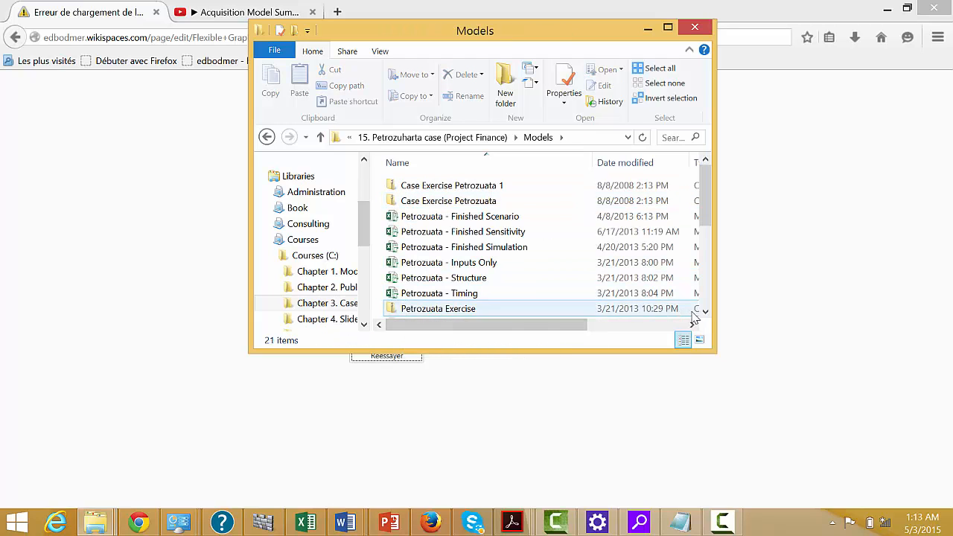
click(706, 305)
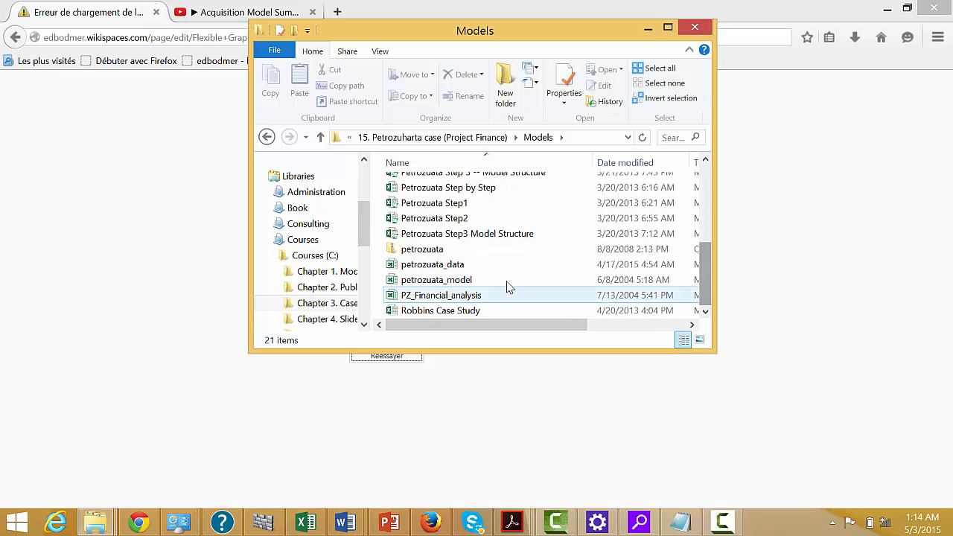
double_click(460, 266)
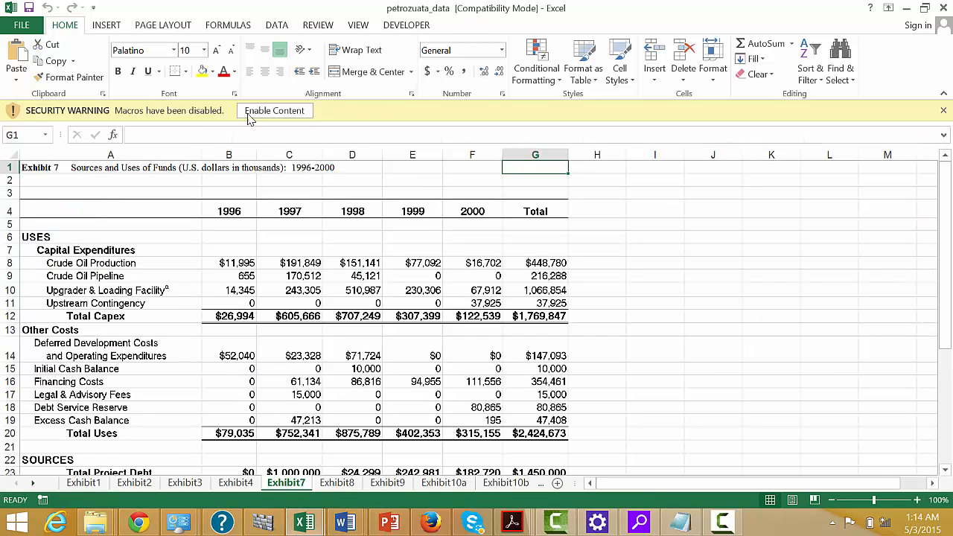
click(278, 111)
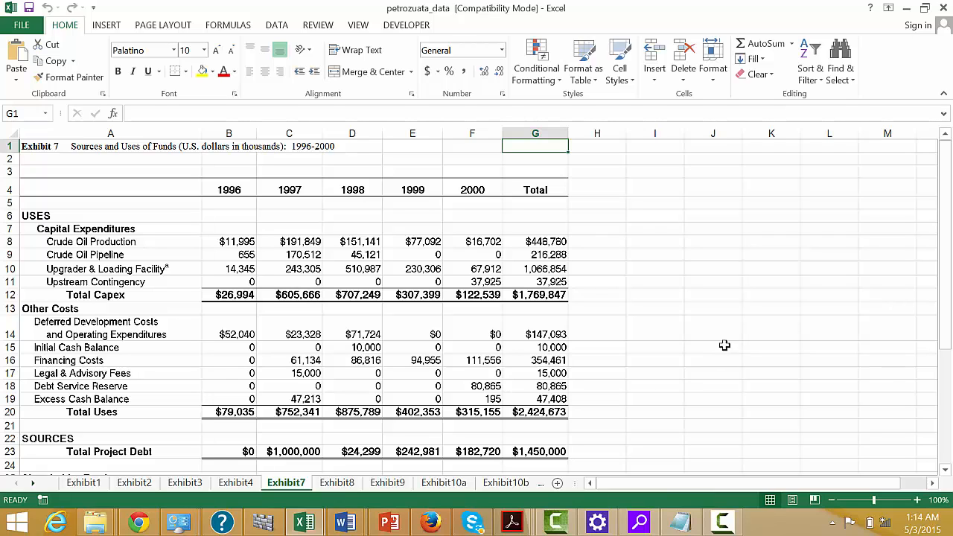
Examine the Exhibit 7 sources and uses of funds table, from the capital expenditures down to the source notes.
click(723, 284)
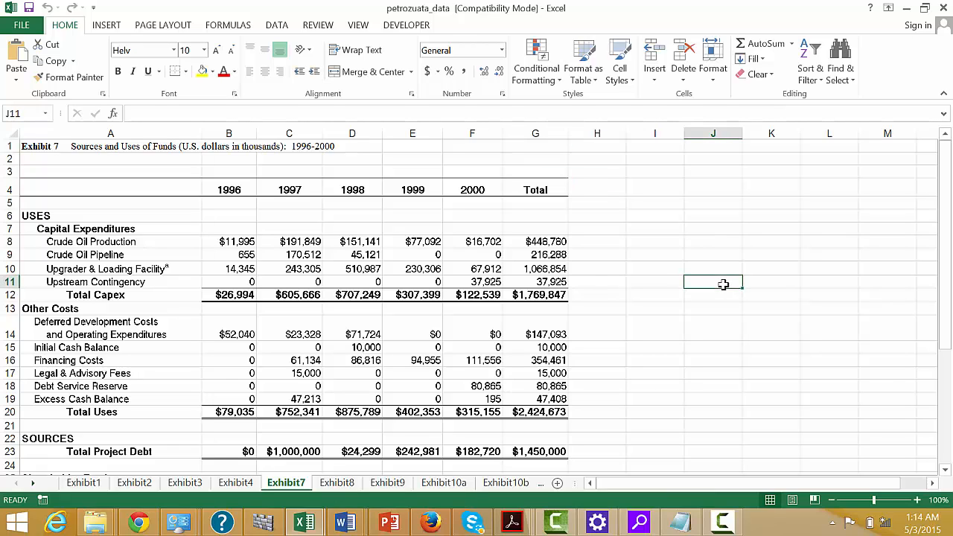
click(657, 262)
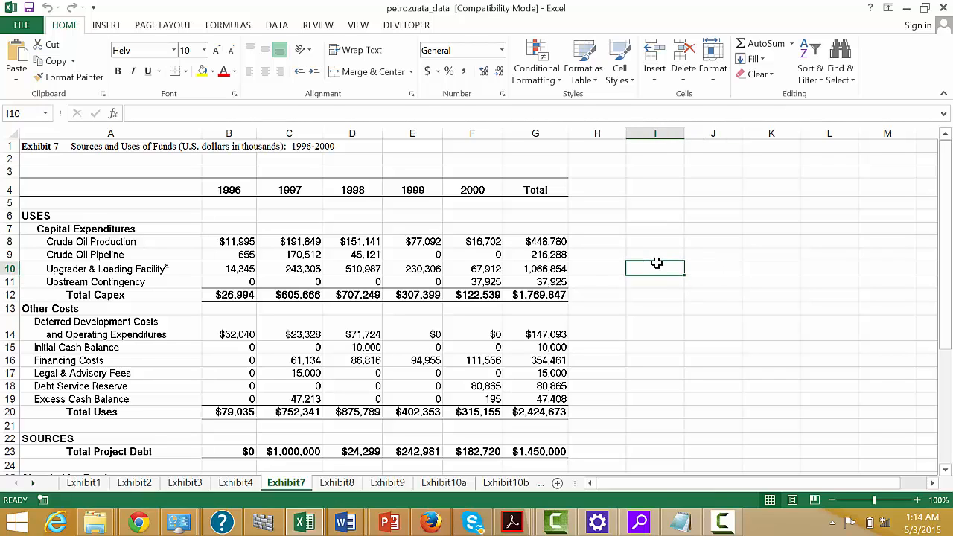
key(Left)
key(Left)
key(Left)
key(Left)
key(Left)
key(Left)
key(Left)
key(Left)
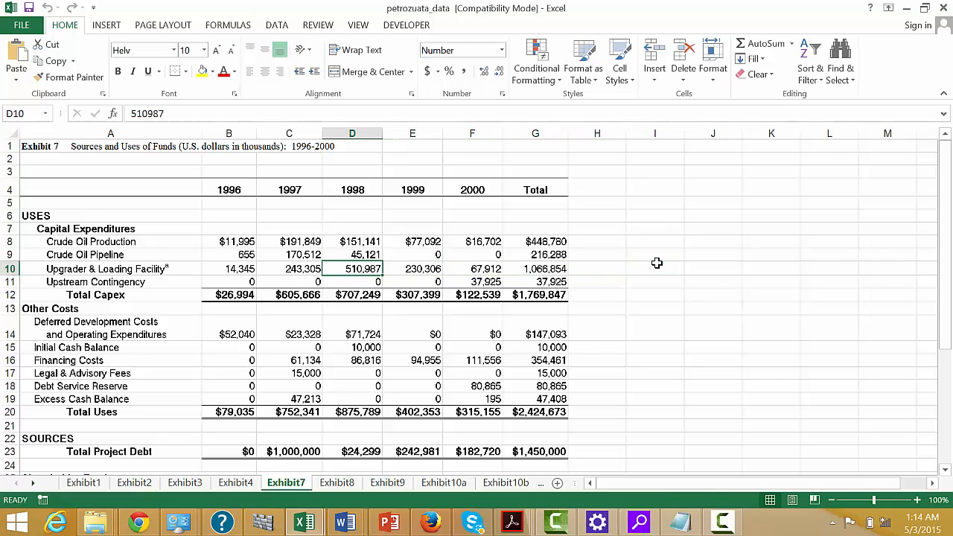
key(Right)
key(Right)
key(Down)
key(Down)
key(Down)
key(Down)
key(Down)
key(Down)
key(Down)
key(Down)
key(Down)
key(Down)
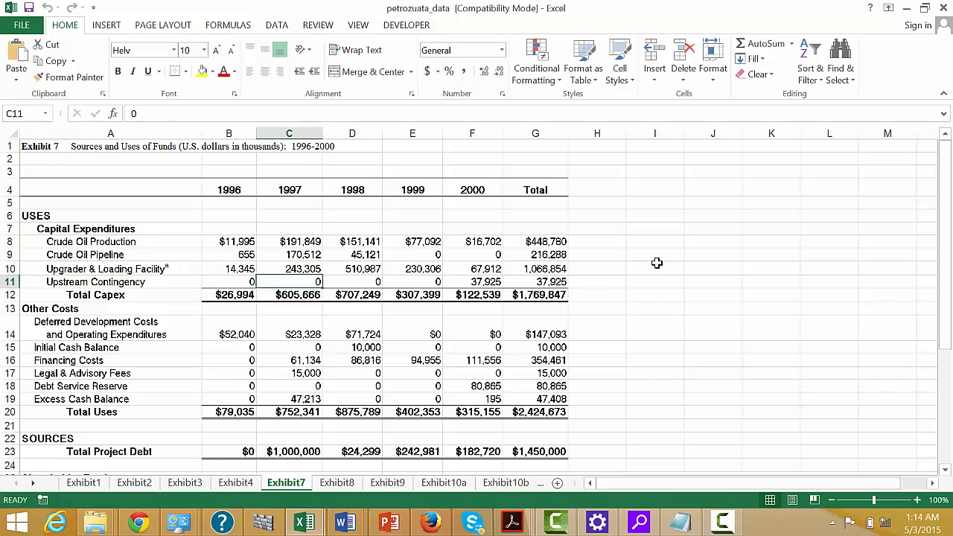
key(Down)
key(Down)
key(Down)
key(Down)
key(Down)
key(Down)
key(Down)
key(Down)
key(Down)
key(Down)
key(Down)
key(Down)
key(Down)
key(Down)
key(Down)
key(Down)
key(Down)
key(Down)
key(Down)
key(Down)
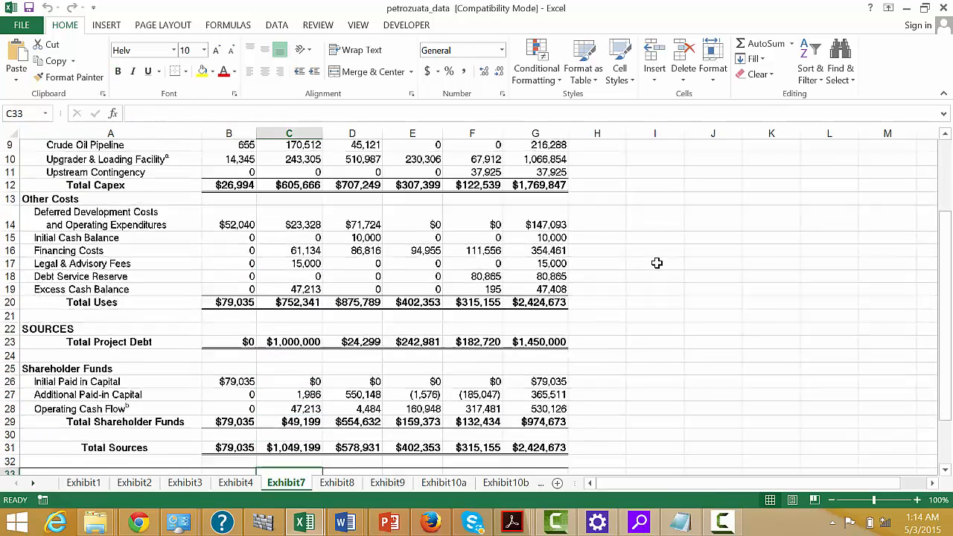
key(Up)
key(Up)
key(Up)
key(Up)
key(Up)
key(Up)
key(Up)
key(Up)
key(Up)
key(Up)
key(Up)
key(Up)
key(Up)
key(Up)
key(Up)
key(Up)
key(Up)
key(Up)
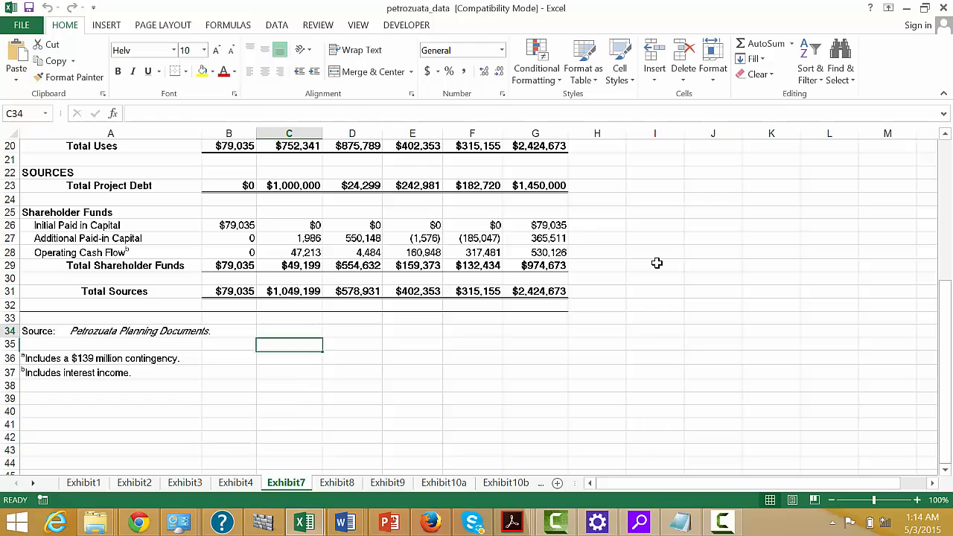
Examine the yearly operating cash flow under Shareholder Funds and the initial paid-in capital total.
key(Down)
key(Down)
key(Left)
key(Right)
key(Right)
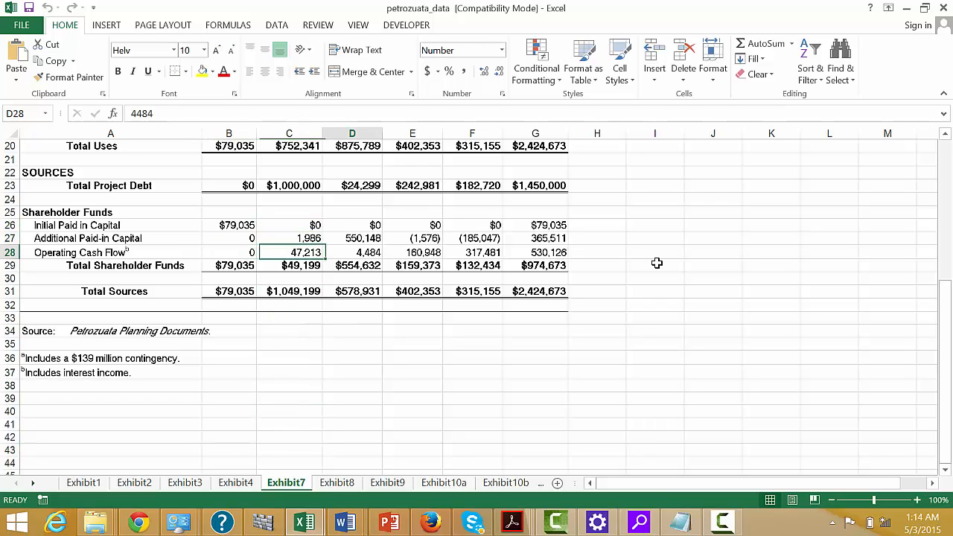
key(Right)
key(Left)
key(Left)
key(Left)
key(Left)
key(Right)
key(Right)
key(Right)
key(Right)
key(Right)
key(Right)
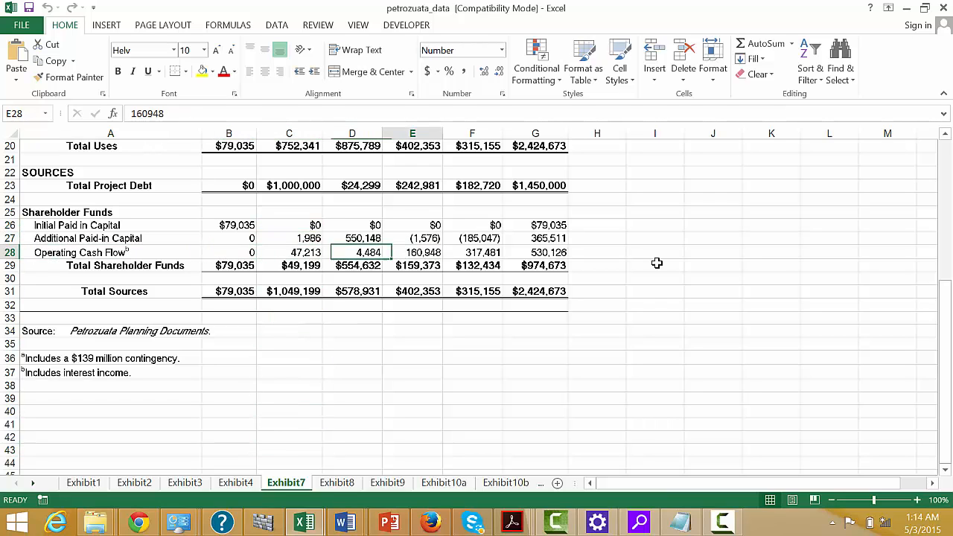
key(Up)
key(Up)
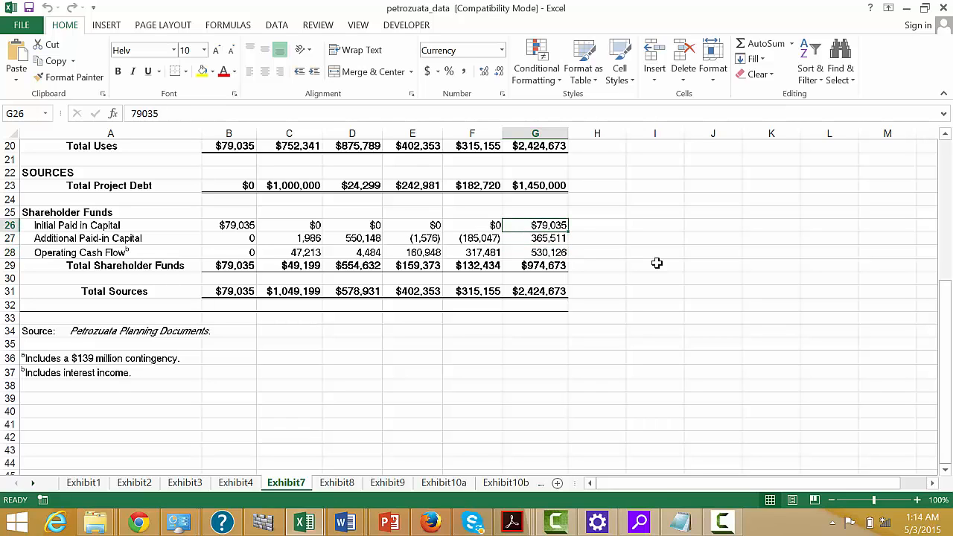
Calculate total project debt as a share of total sources in H23 with =G23/G31, formatted as a percentage.
key(Left)
key(Left)
key(Left)
key(Up)
key(Up)
key(Up)
key(Right)
key(Right)
key(Right)
key(Right)
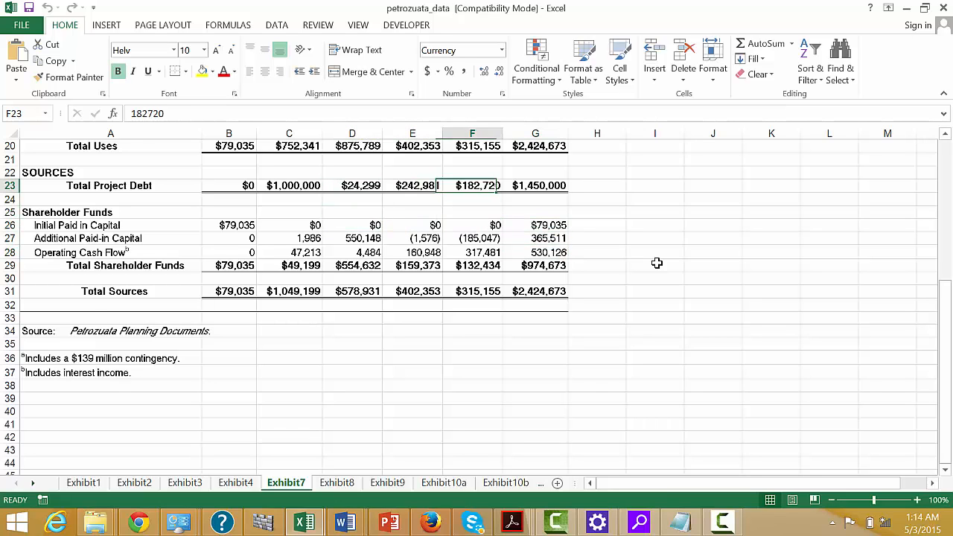
text(=)
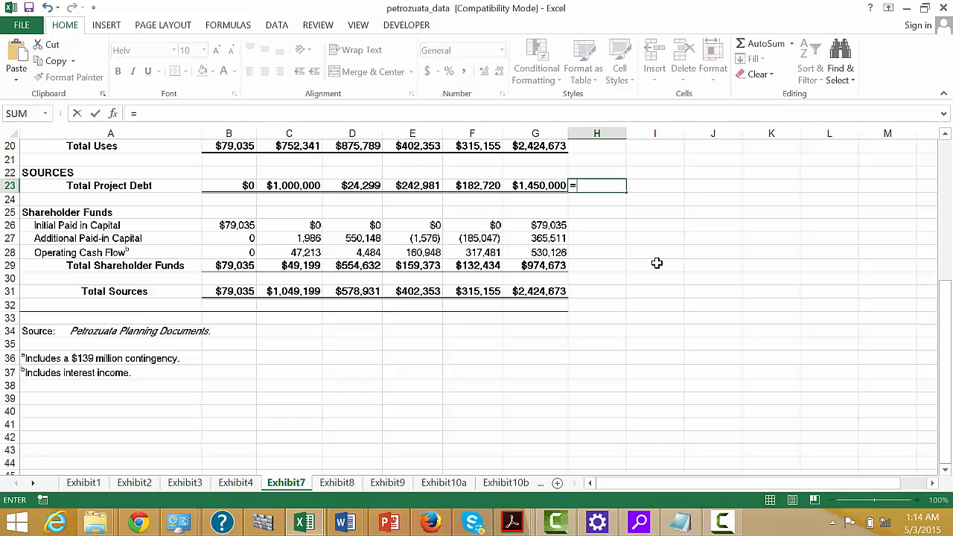
key(Left)
text(/)
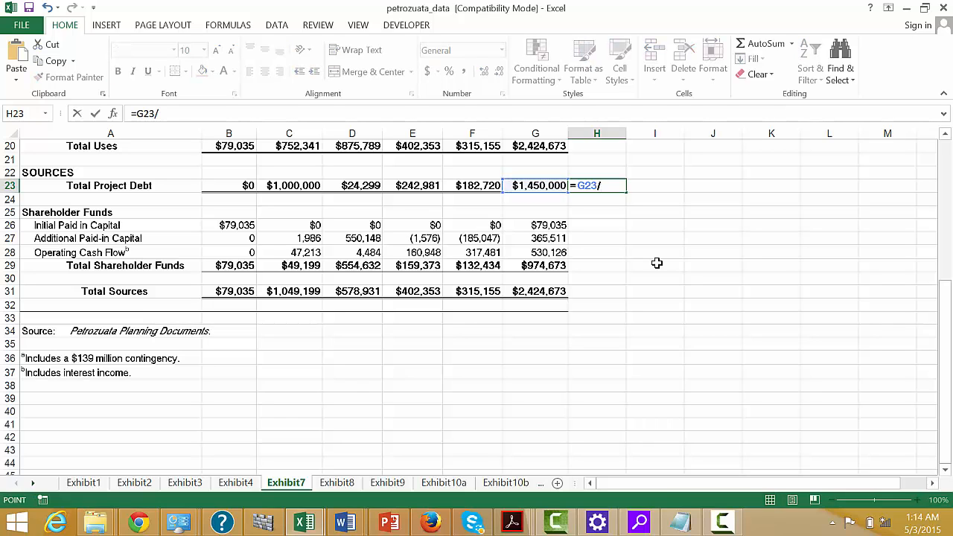
key(Down)
key(Down)
key(Down)
key(Down)
key(Down)
key(Down)
key(Down)
key(Down)
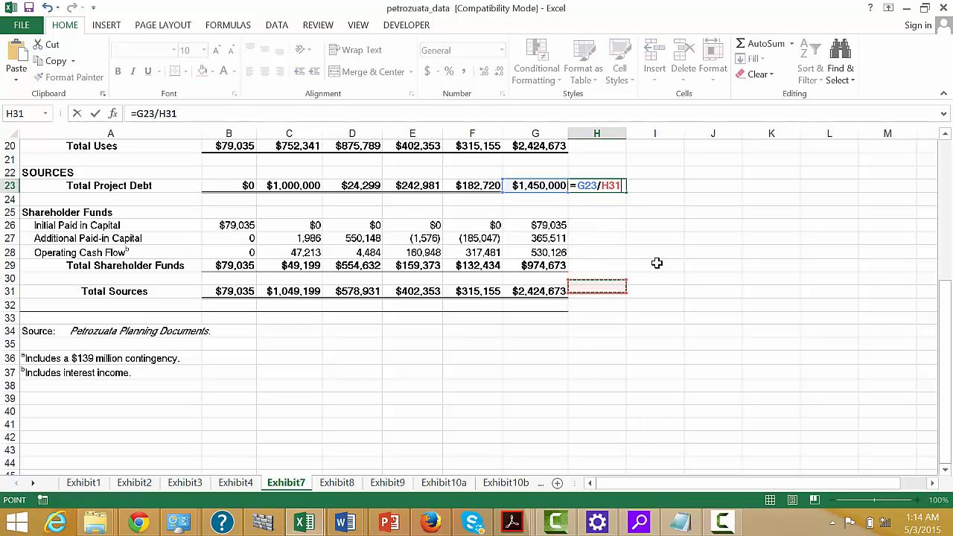
key(Left)
key(Return)
key(Up)
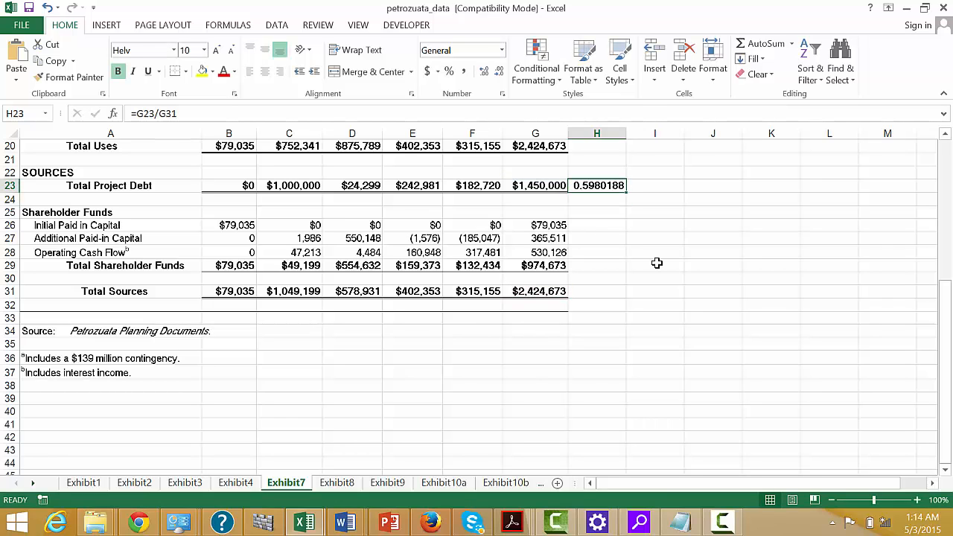
key(ctrl+shift+5)
Examine the operating cash flow row from 1998 through its total as a source of project funding.
key(Down)
key(Down)
key(Down)
key(Down)
key(Down)
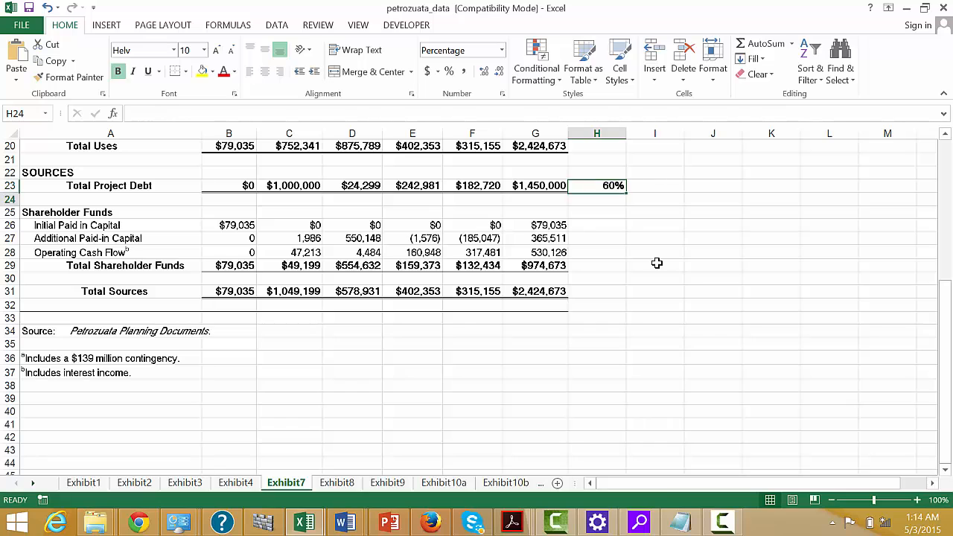
key(Left)
key(Left)
key(Left)
key(Left)
key(Left)
key(Left)
key(Left)
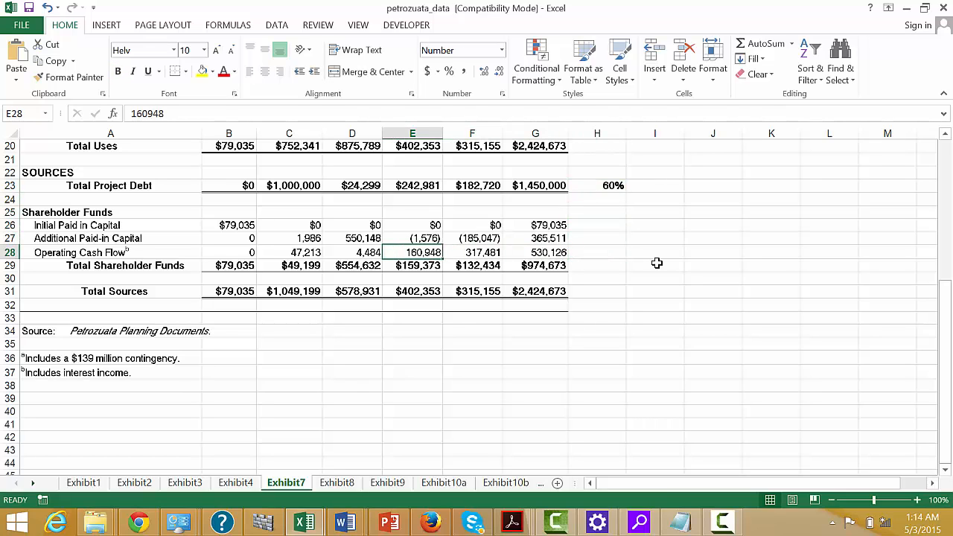
key(Right)
key(Right)
key(Right)
key(Right)
key(Right)
key(Right)
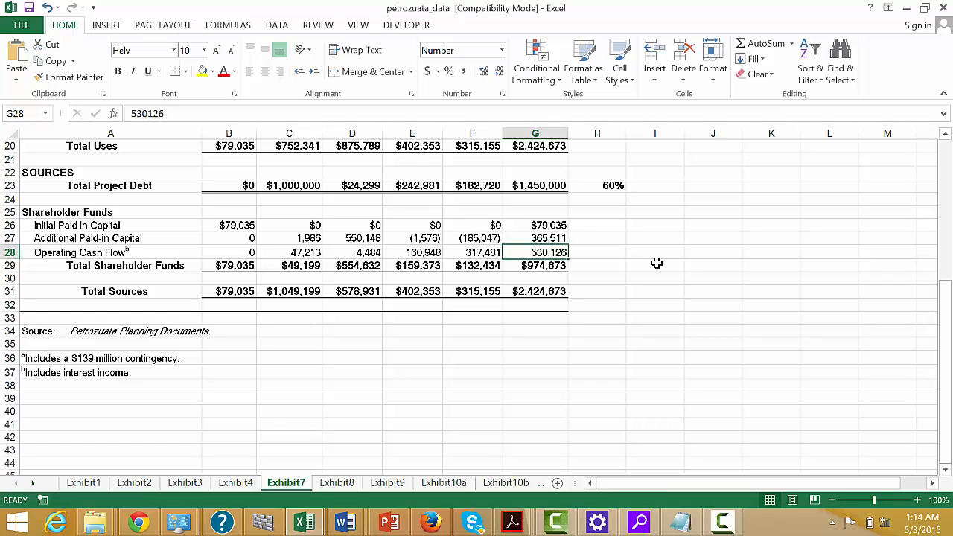
key(Left)
key(Left)
key(Left)
key(Left)
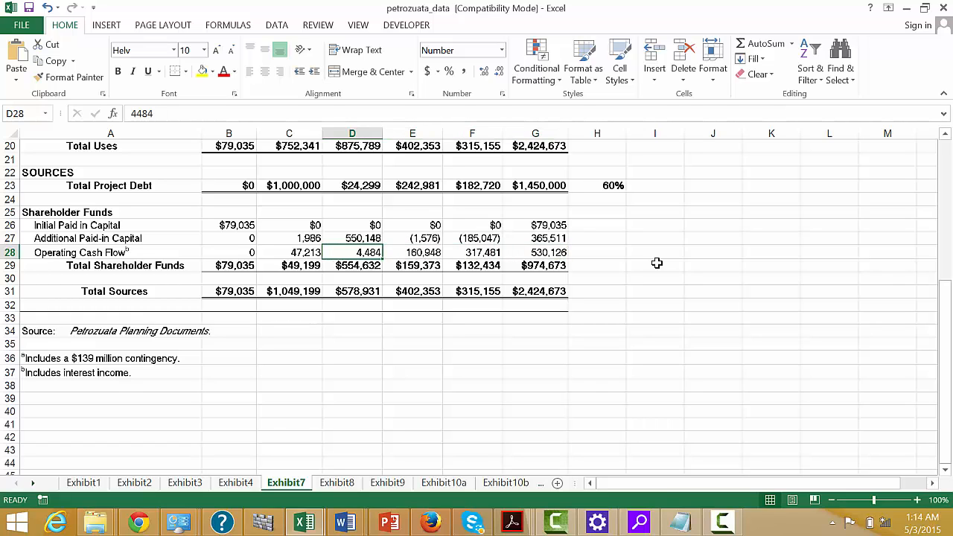
Compare the 1997 total uses and project debt with that year's additional paid-in capital and operating cash flow.
key(Up)
key(Up)
key(Up)
key(Up)
key(Up)
key(Up)
key(Up)
key(Up)
key(Down)
key(Down)
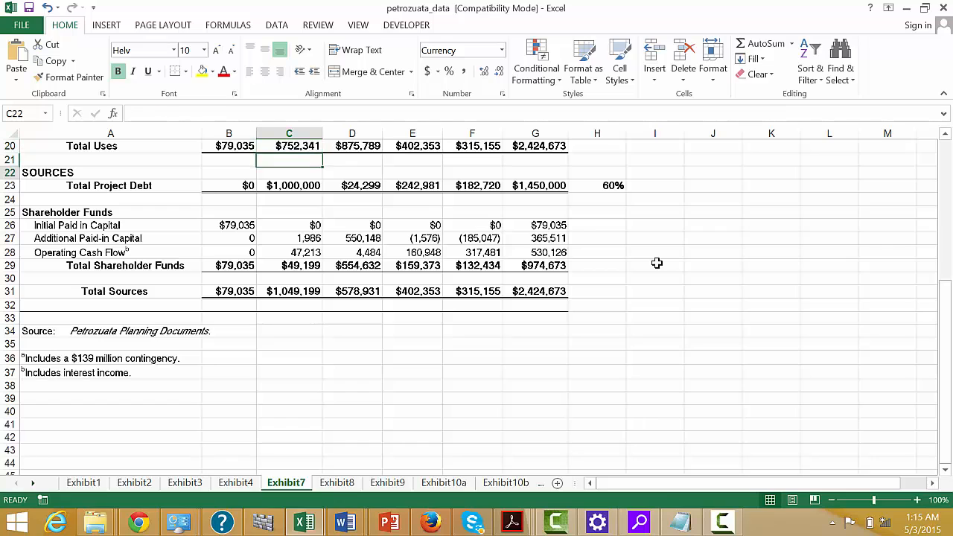
key(Down)
key(Down)
key(Down)
key(Down)
key(Down)
key(Down)
key(Up)
key(Down)
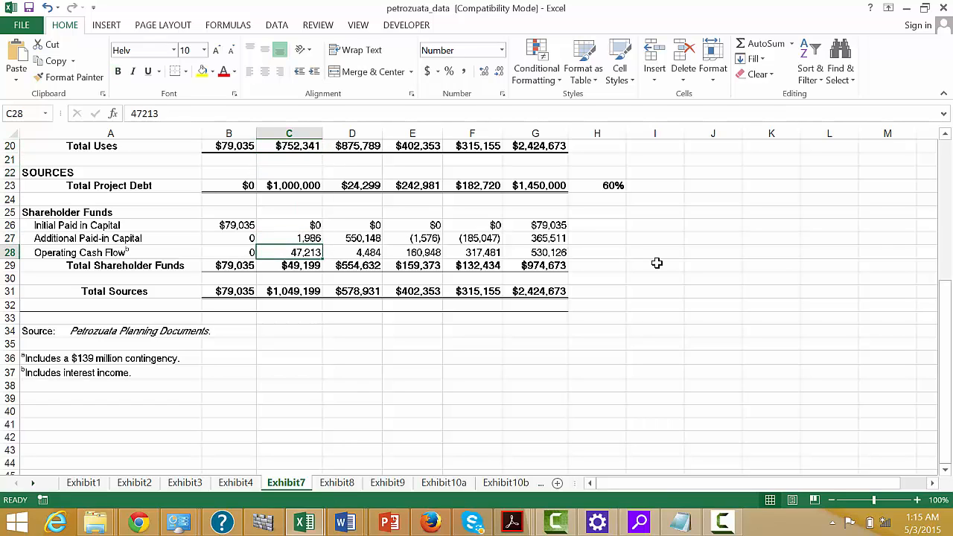
key(Up)
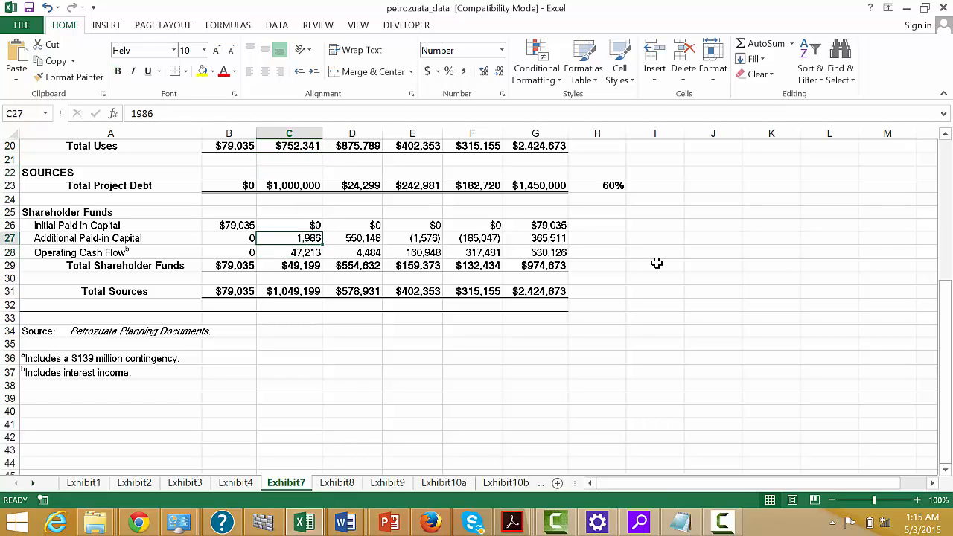
key(Down)
key(Up)
key(Down)
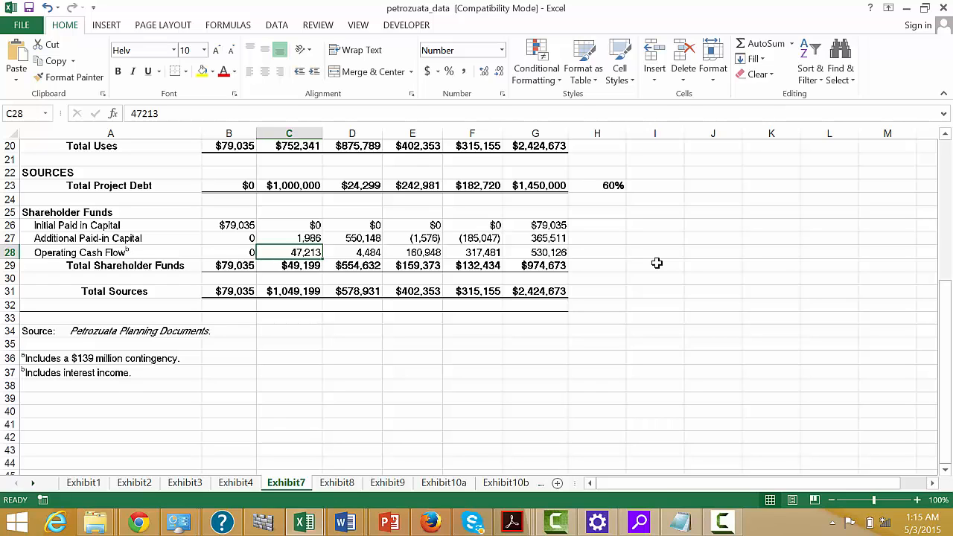
Sum the additional and initial paid-in capital rows in H27 with =SUM(B27:G27,B26:G26), and dismiss the flight notification.
key(Up)
key(Up)
key(Right)
key(Right)
key(Right)
key(Right)
key(Right)
key(Right)
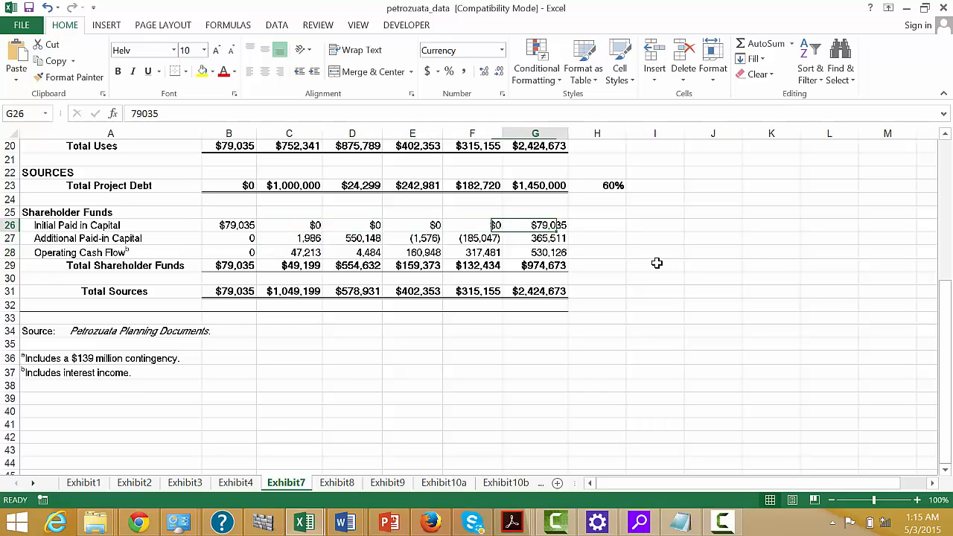
key(Down)
key(Left)
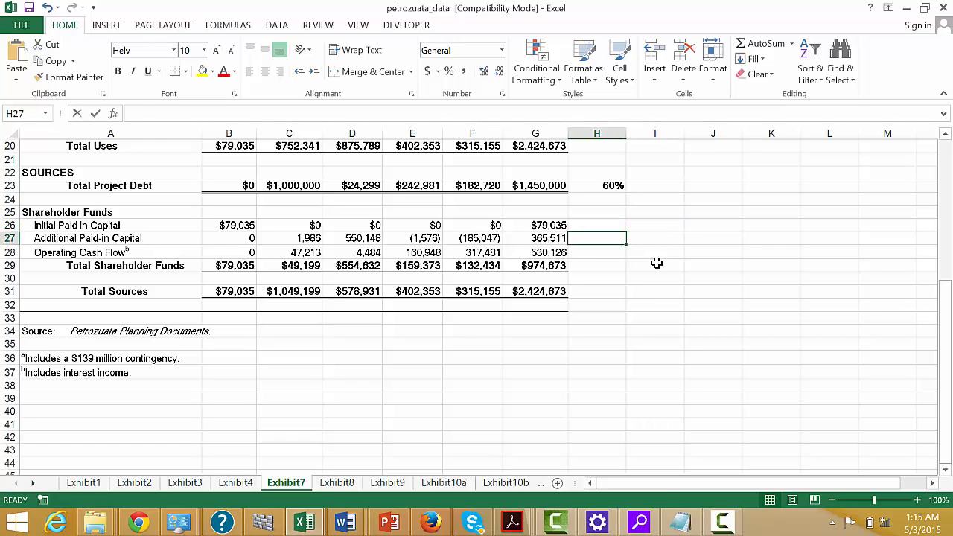
text(=sum()
key(Left)
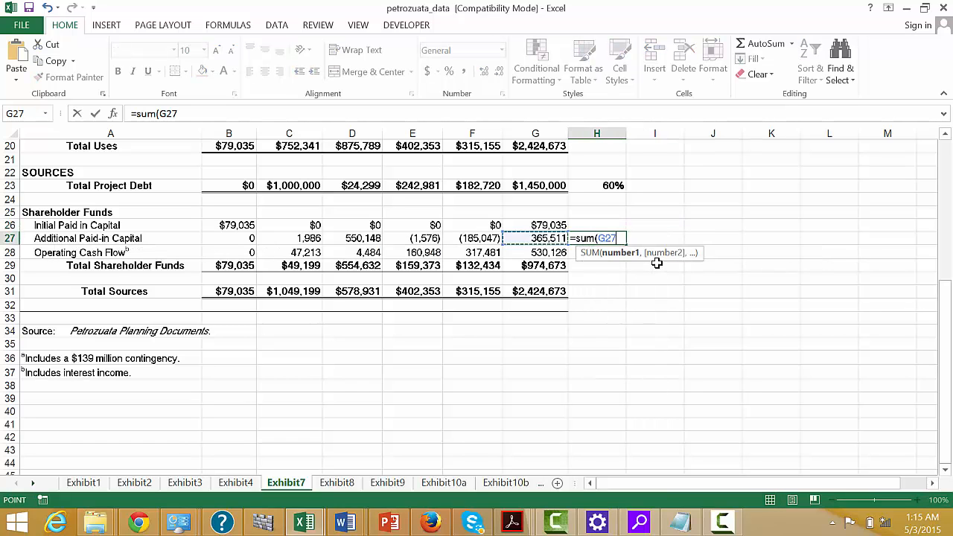
key(shift+Left)
key(shift+Left)
key(shift+Left)
key(shift+Left)
key(shift+Left)
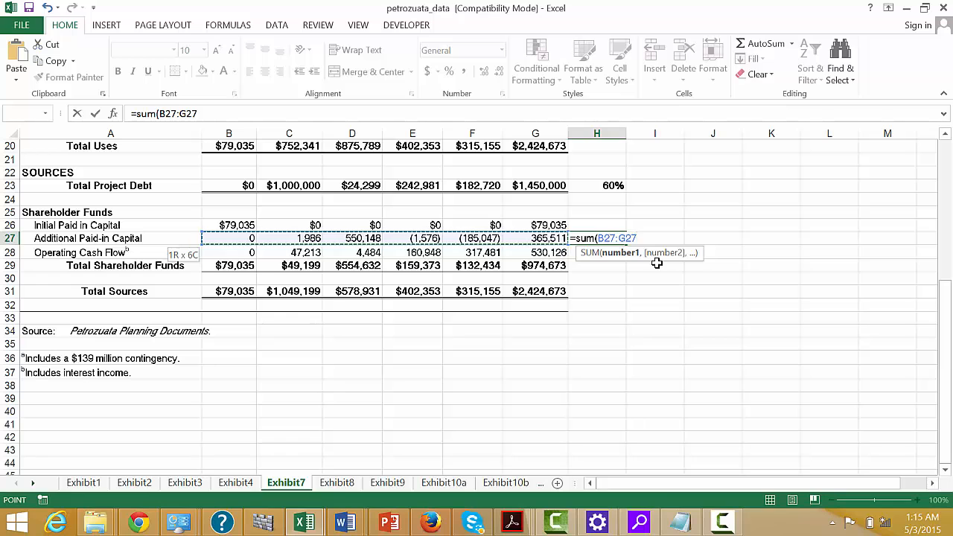
text(,)
key(Up)
key(Left)
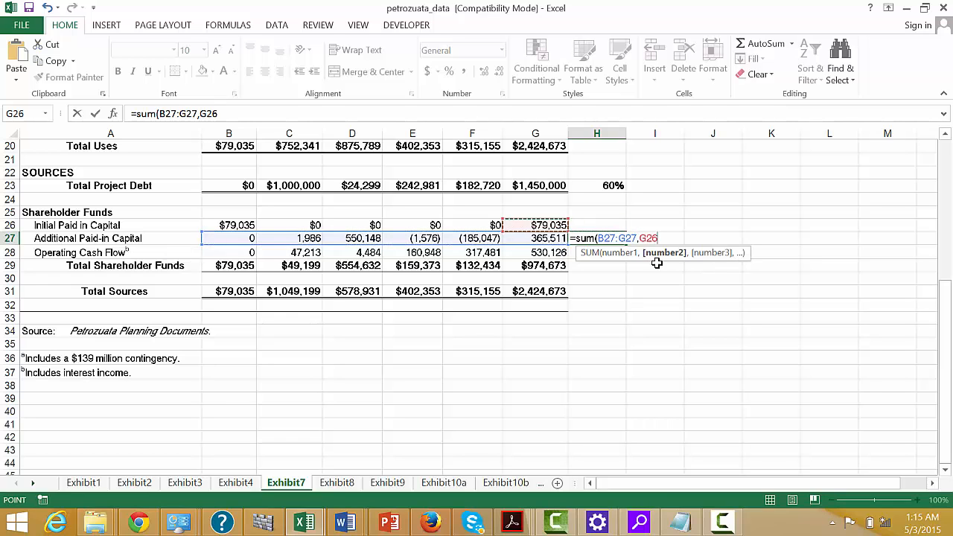
key(shift+Left)
key(shift+Left)
key(shift+Left)
key(shift+Left)
key(shift+Left)
key(Return)
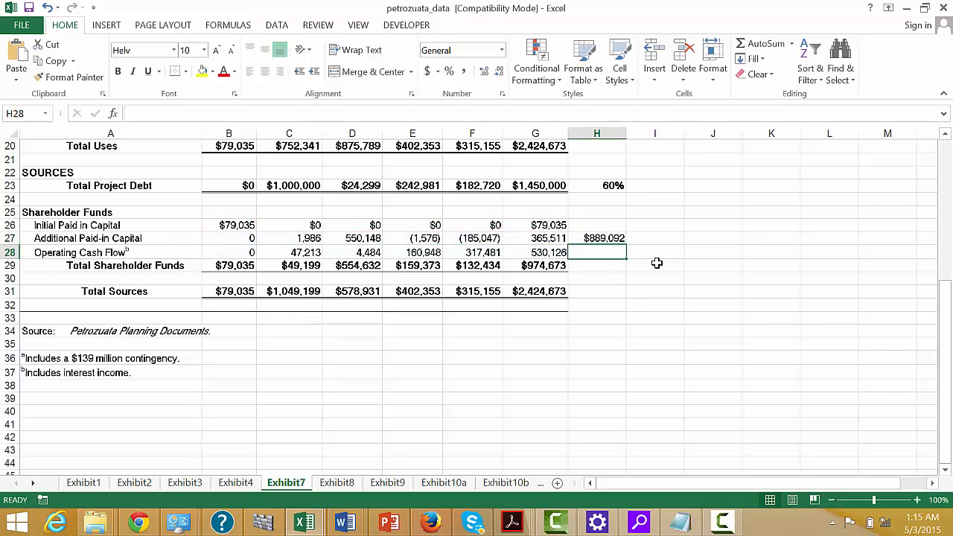
key(Up)
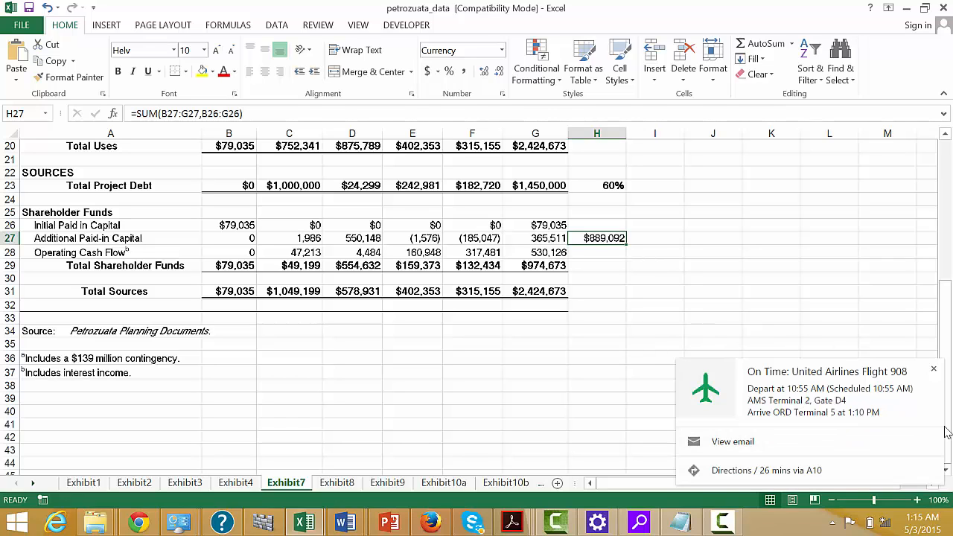
click(935, 370)
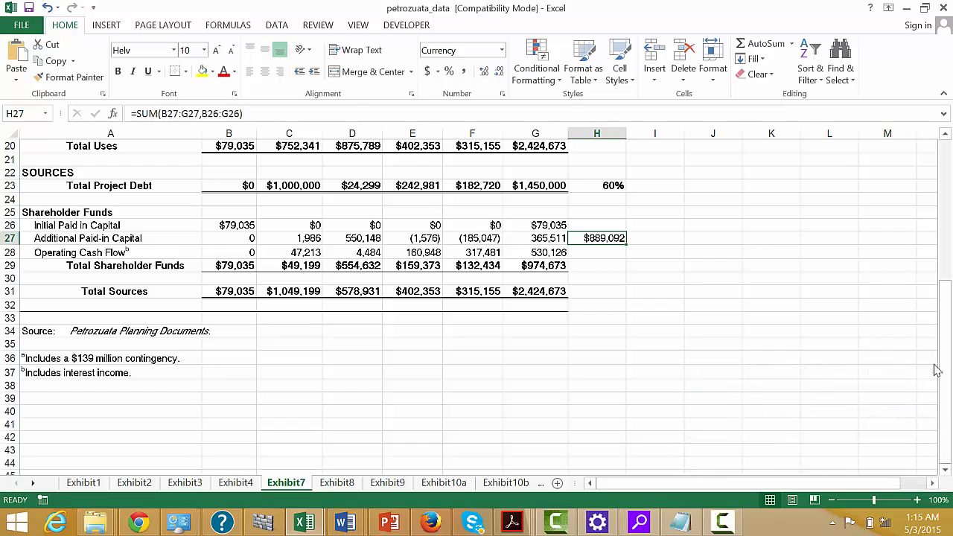
Move the debt share formula from H23 to I23, and reference total project debt in H23 with =G23.
key(Up)
key(Up)
key(Up)
key(Up)
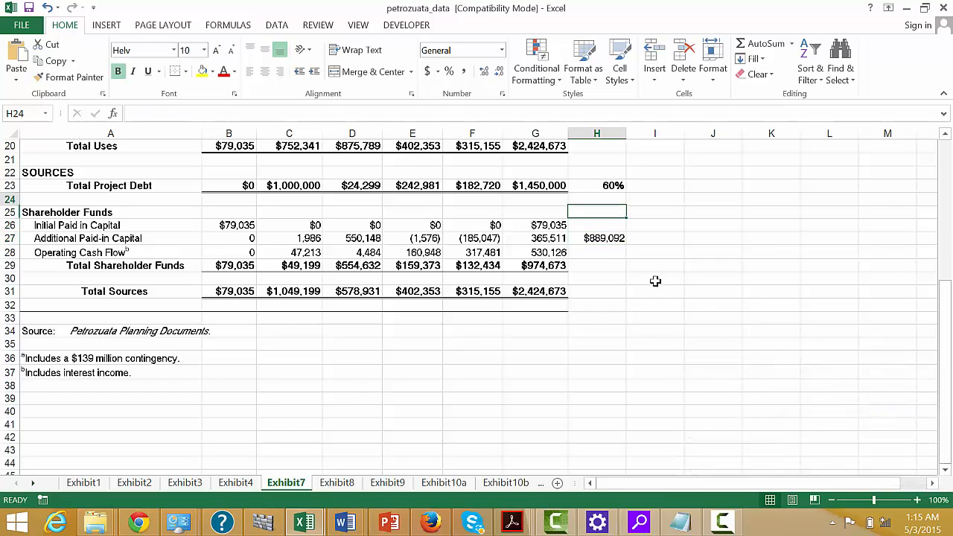
key(ctrl+x)
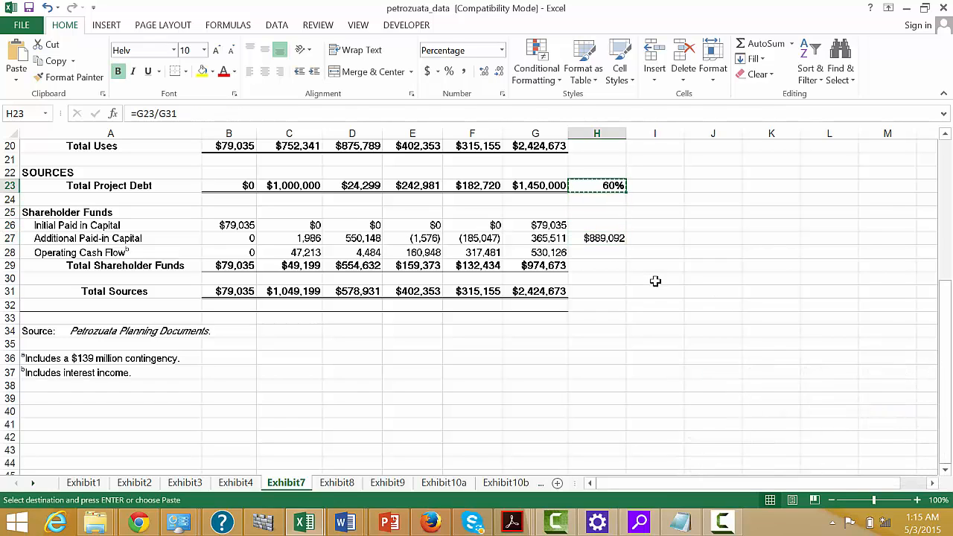
key(Right)
key(ctrl+v)
key(Left)
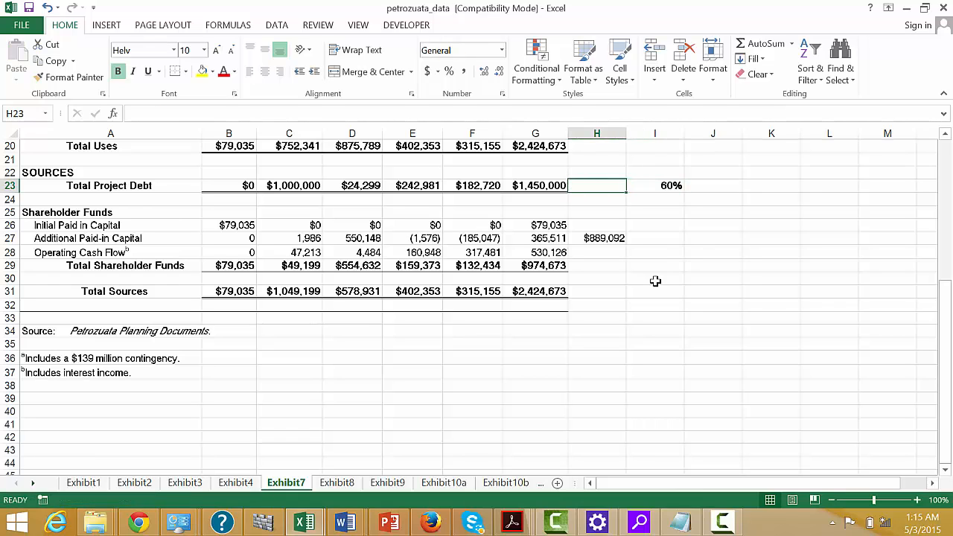
text(=G23)
key(Return)
Add paid-in capital and project debt in the Total Sources row at H31 with =H27+H23.
key(Down)
key(Down)
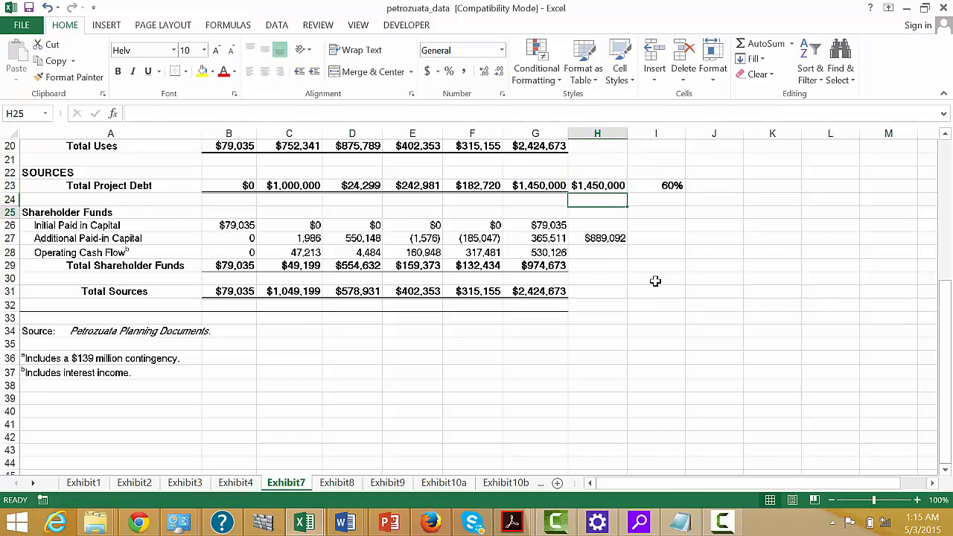
key(Down)
key(Down)
key(Down)
key(Down)
key(Down)
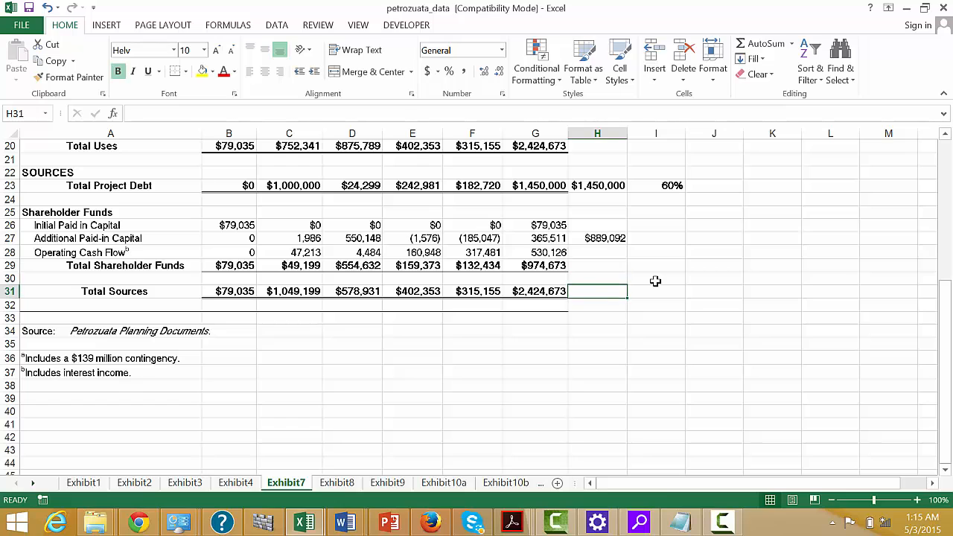
text(=)
key(Up)
key(Up)
key(Up)
key(Up)
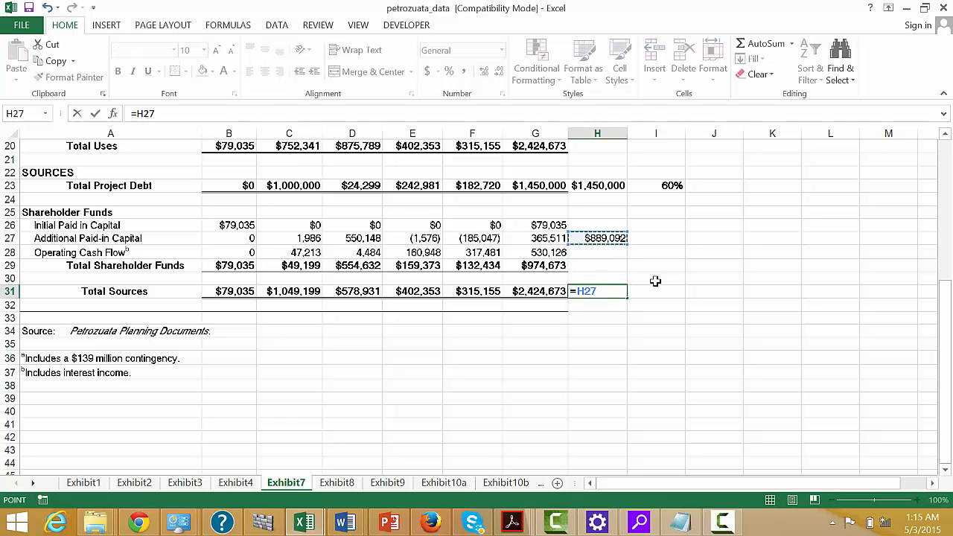
text(+)
key(Up)
key(Up)
key(Up)
key(Up)
key(Up)
key(Up)
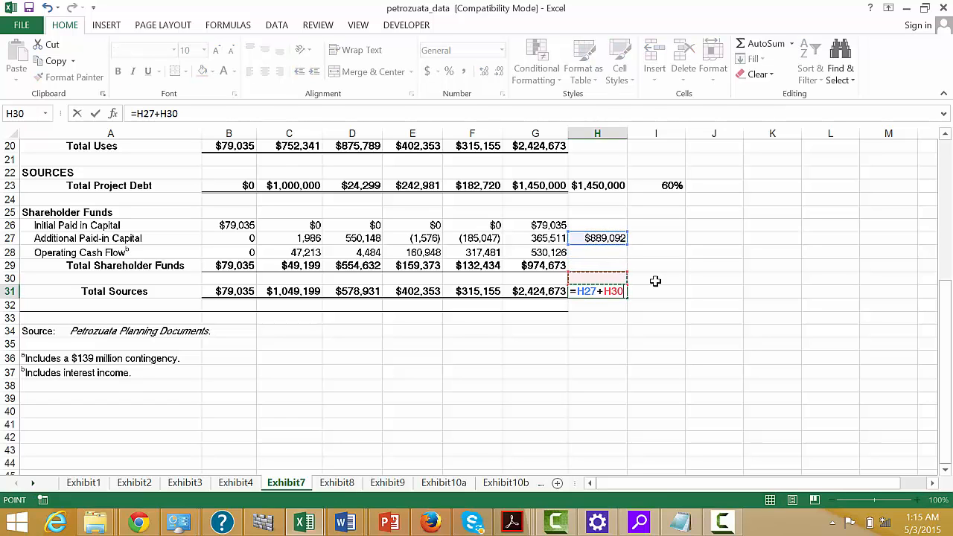
key(Up)
key(Up)
key(Return)
key(Up)
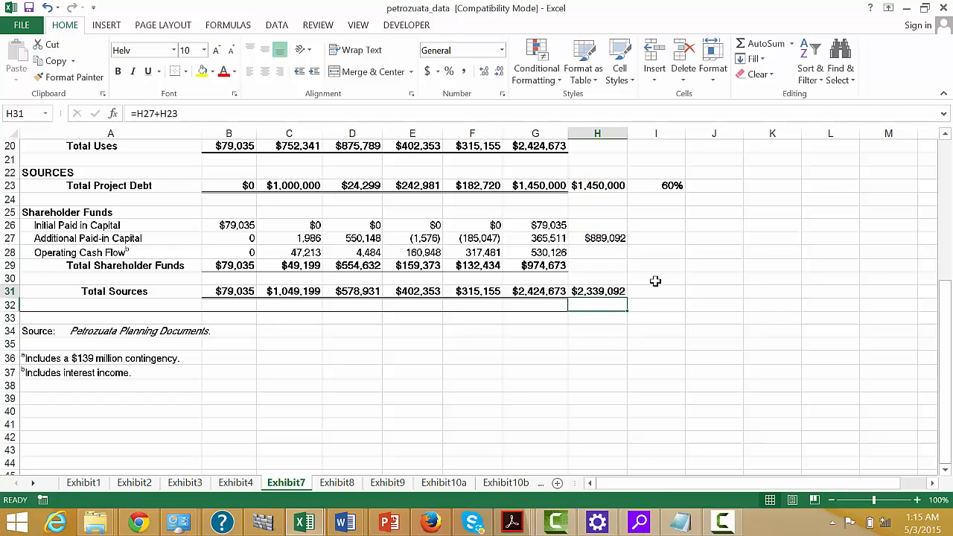
Examine the paid-in capital sum in H27 and the operating cash flow row from its total back through the yearly amounts.
key(Up)
key(Up)
key(Up)
key(Up)
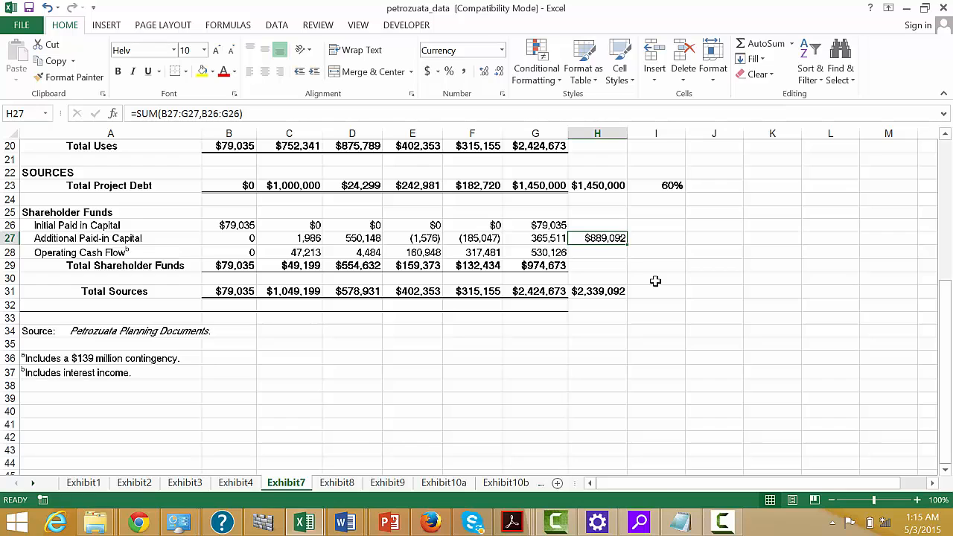
key(Right)
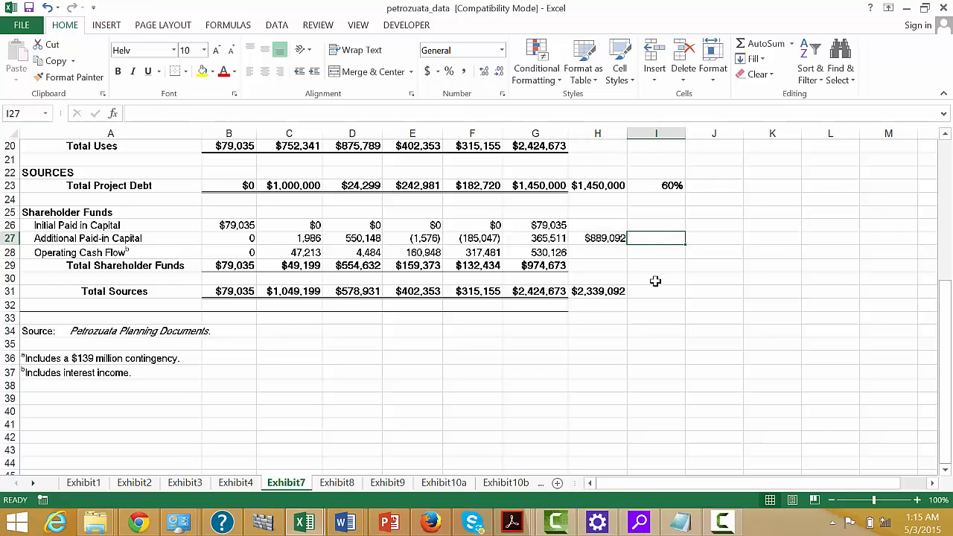
key(Down)
key(Left)
key(Left)
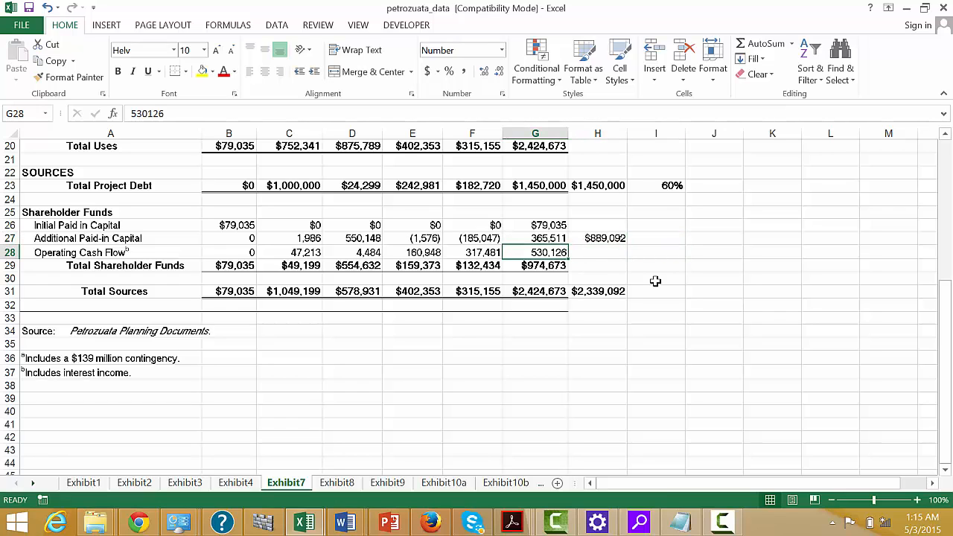
key(Left)
key(Left)
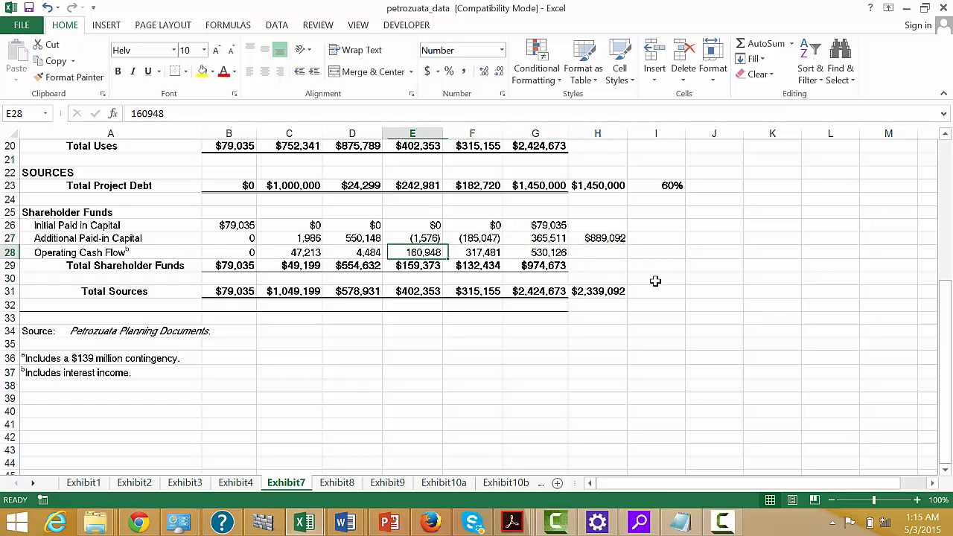
key(Left)
key(Left)
key(Right)
key(Right)
key(Right)
key(Right)
key(Right)
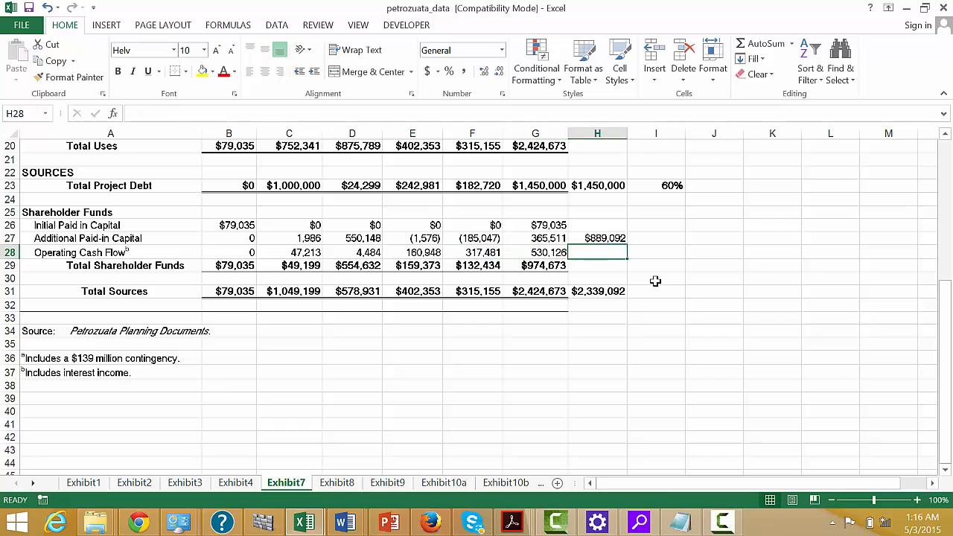
key(Right)
key(Up)
text(=)
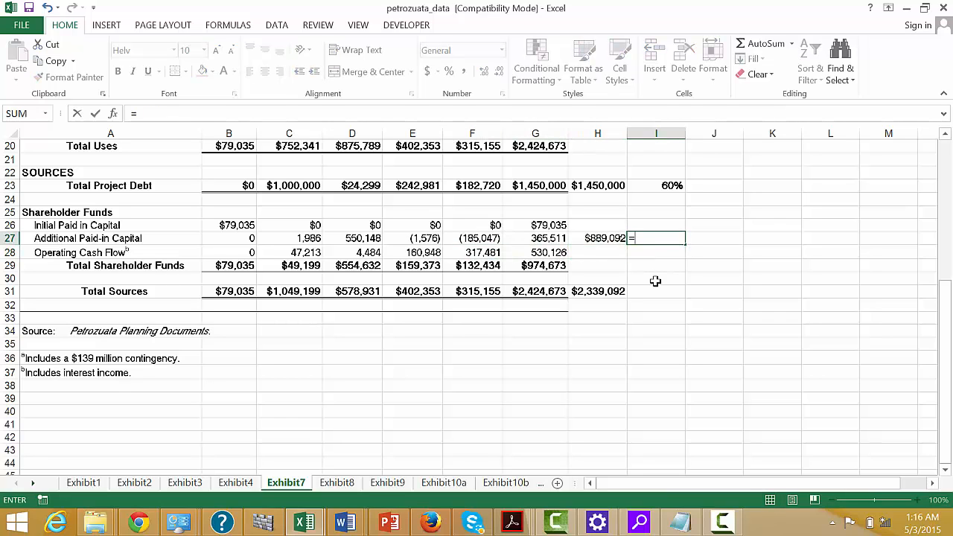
key(Left)
key(Return)
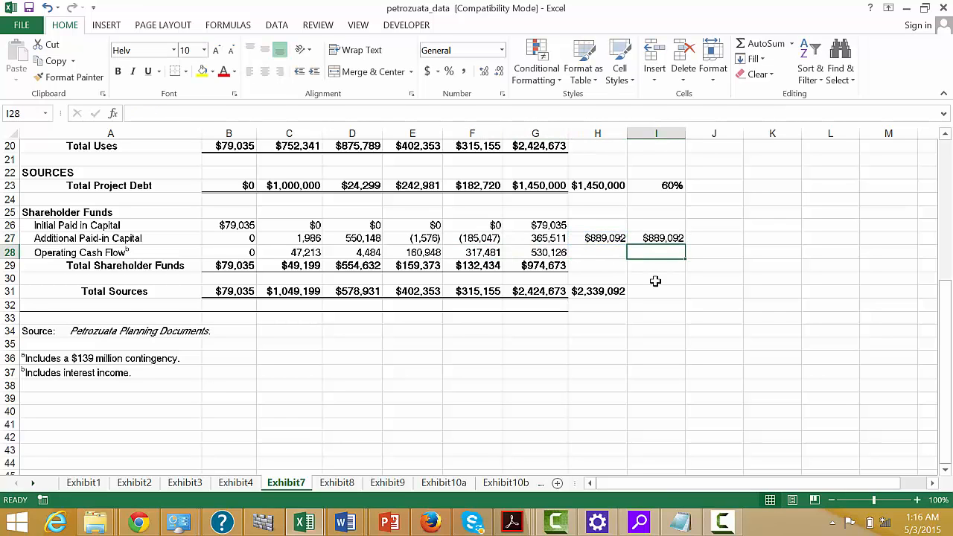
Calculate paid-in capital as a share of the H31 sources total in I27 with =H27/H31, formatted as a percentage.
key(Up)
text(=)
key(Left)
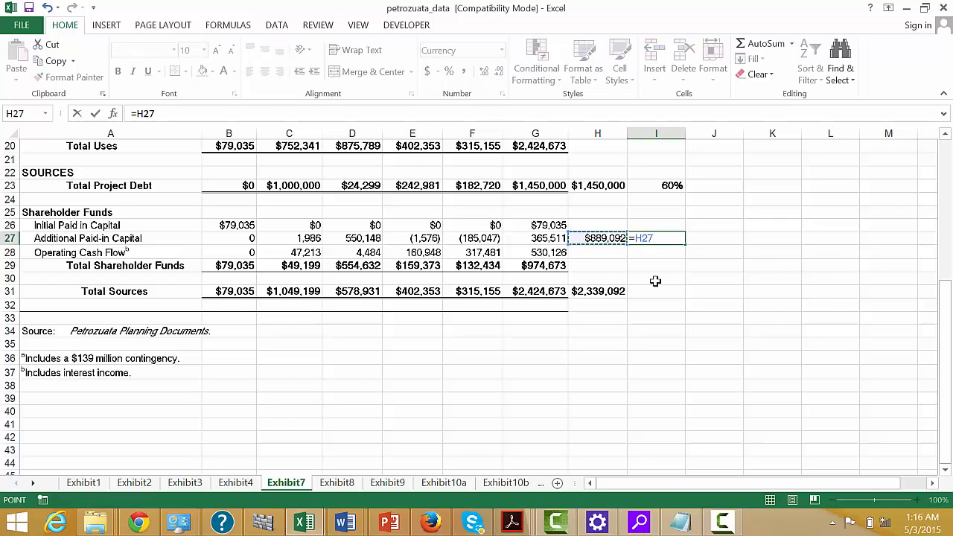
text(/)
key(Down)
key(Down)
key(Down)
key(Down)
key(Left)
key(Return)
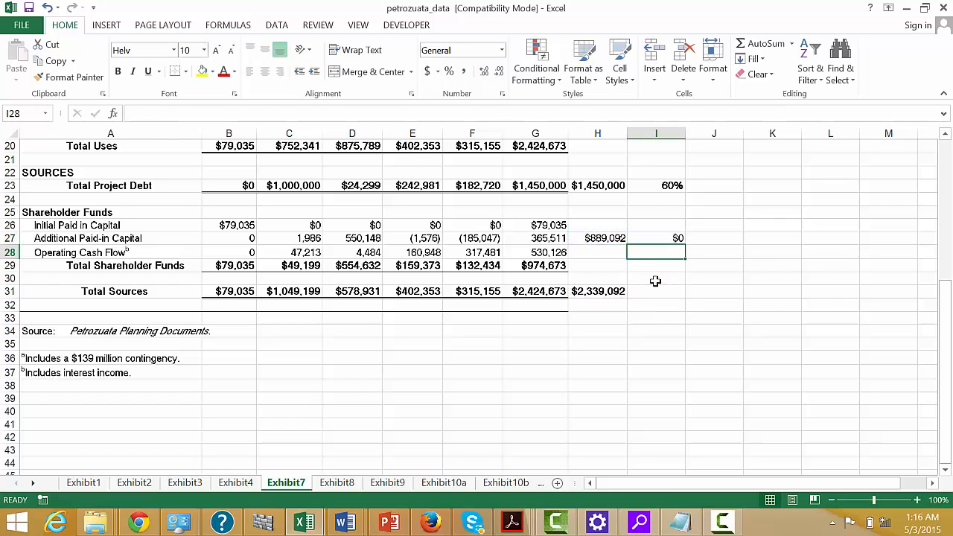
key(Up)
key(ctrl+shift+5)
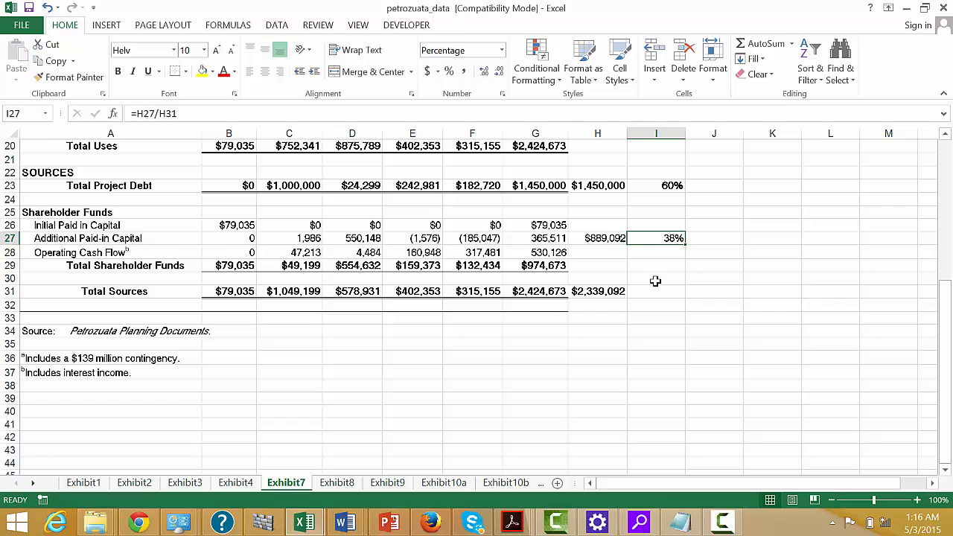
Re-enter the total project debt reference in H23 as =G23.
key(Up)
key(Up)
key(Up)
key(Up)
key(Left)
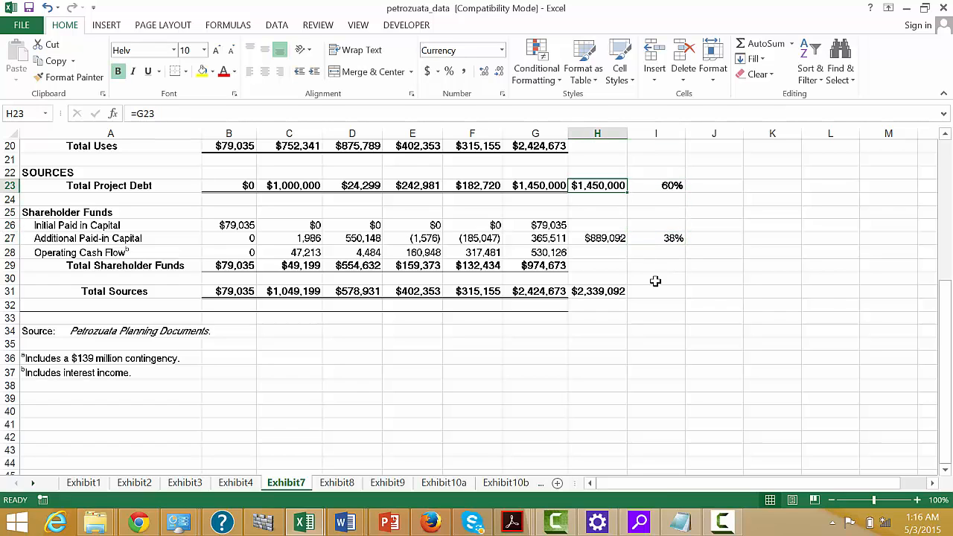
text(=)
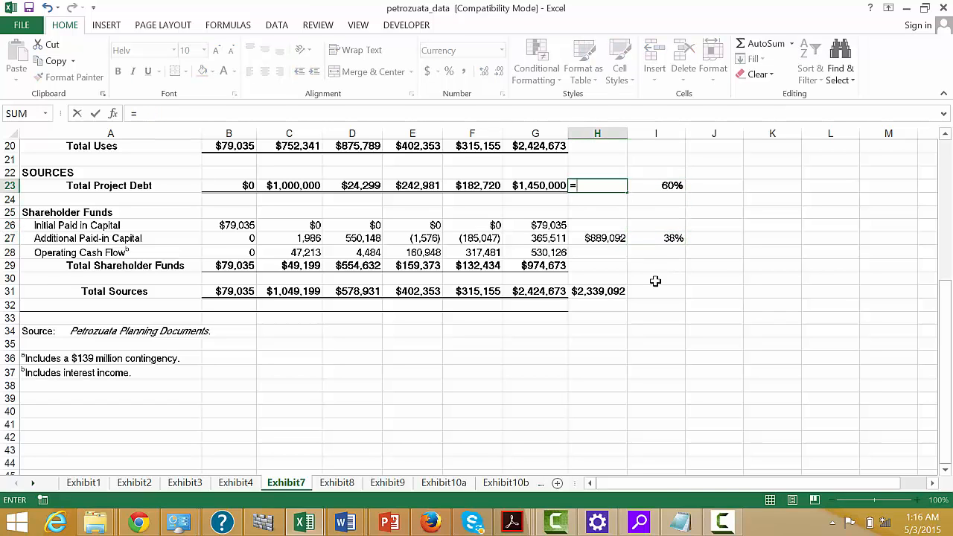
key(Left)
key(Return)
key(Down)
key(Down)
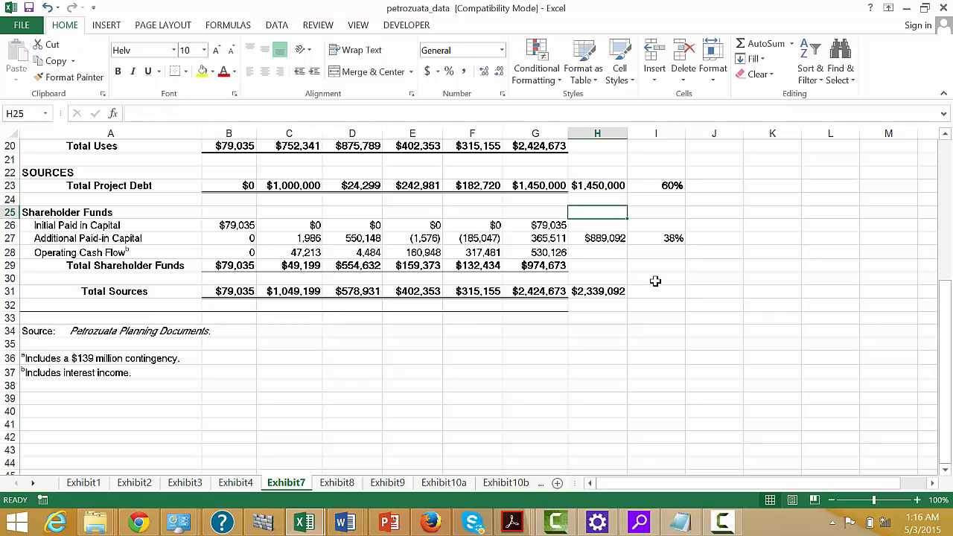
Replace the debt share formula in I23 with =H23/H31.
key(Up)
key(Up)
key(Up)
key(Right)
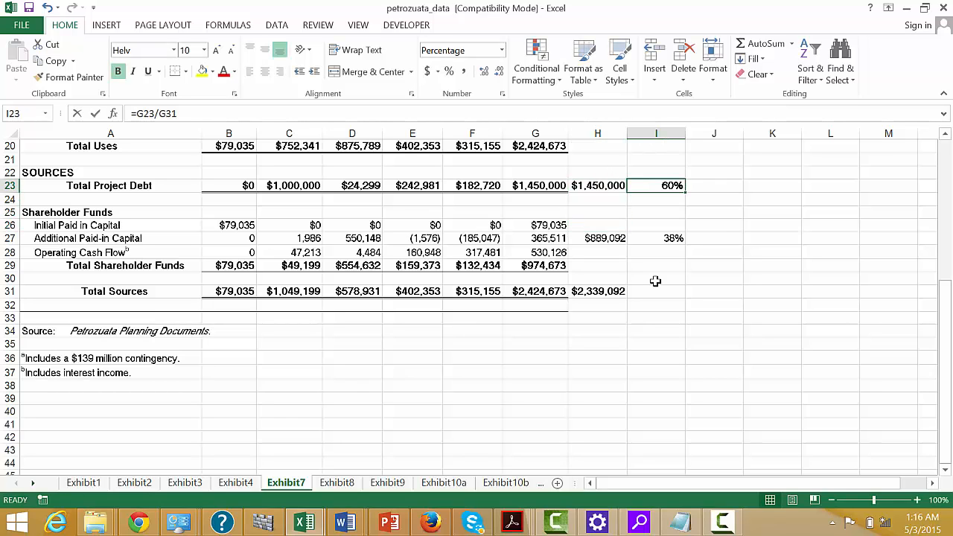
text(=)
key(Left)
text(/)
key(Down)
key(Down)
key(Down)
key(Down)
key(Down)
key(Down)
key(Down)
key(Down)
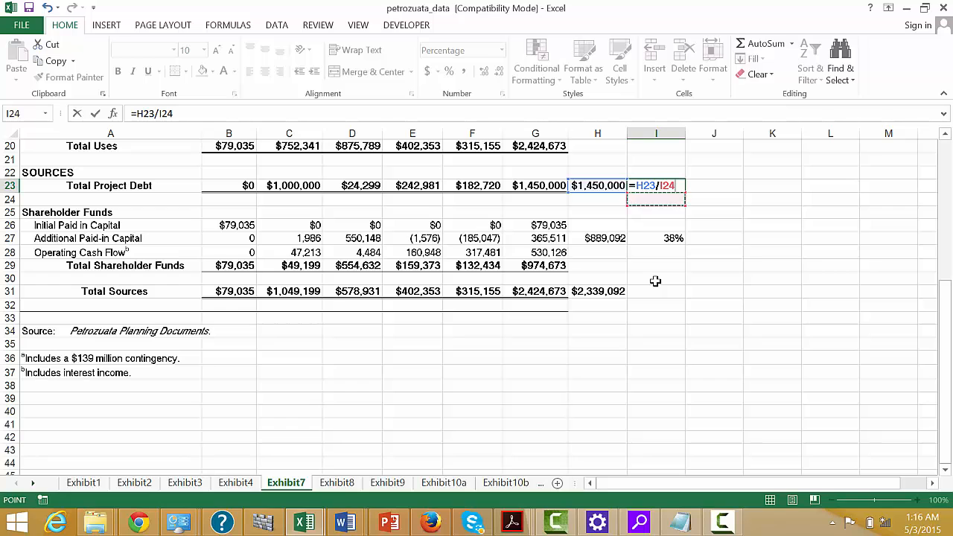
key(Left)
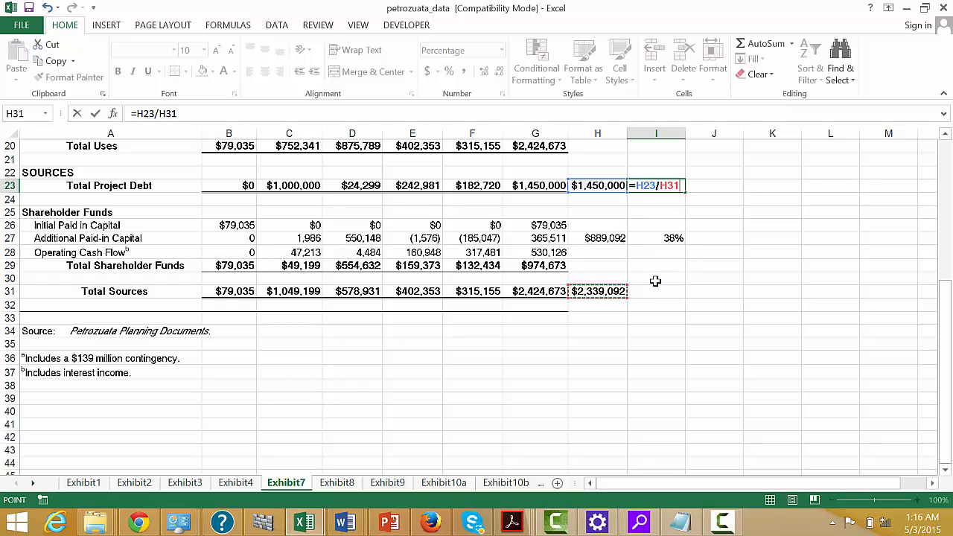
key(Return)
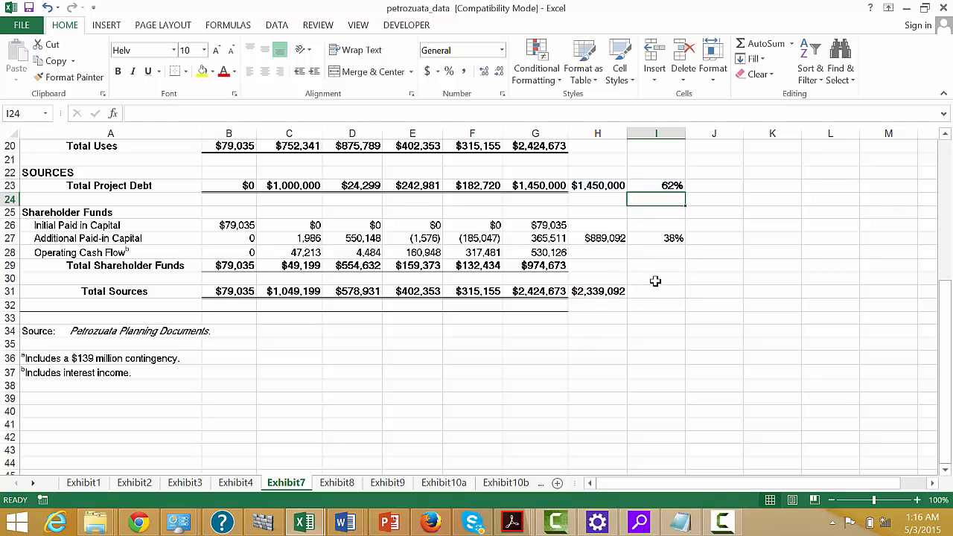
Replace the paid-in capital sum in H27 with =SUM(B26:F27), using only the yearly amounts.
key(Up)
key(Left)
key(Down)
key(Down)
key(Down)
key(Down)
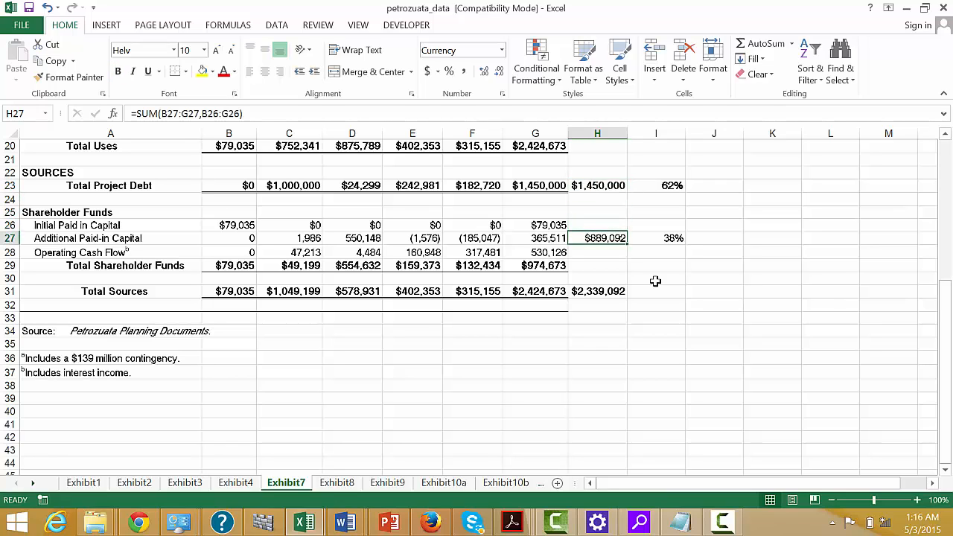
key(Left)
key(Right)
text(=sum()
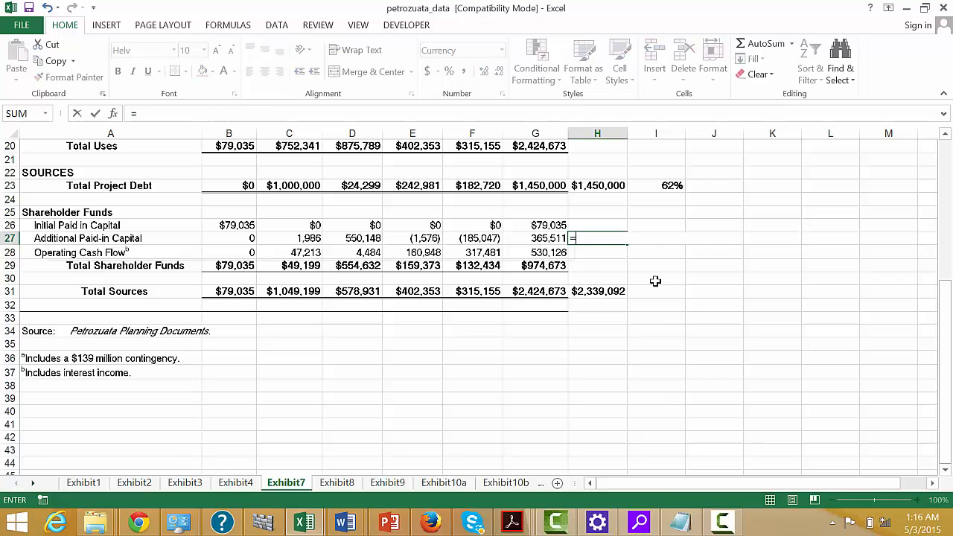
key(Left)
key(Left)
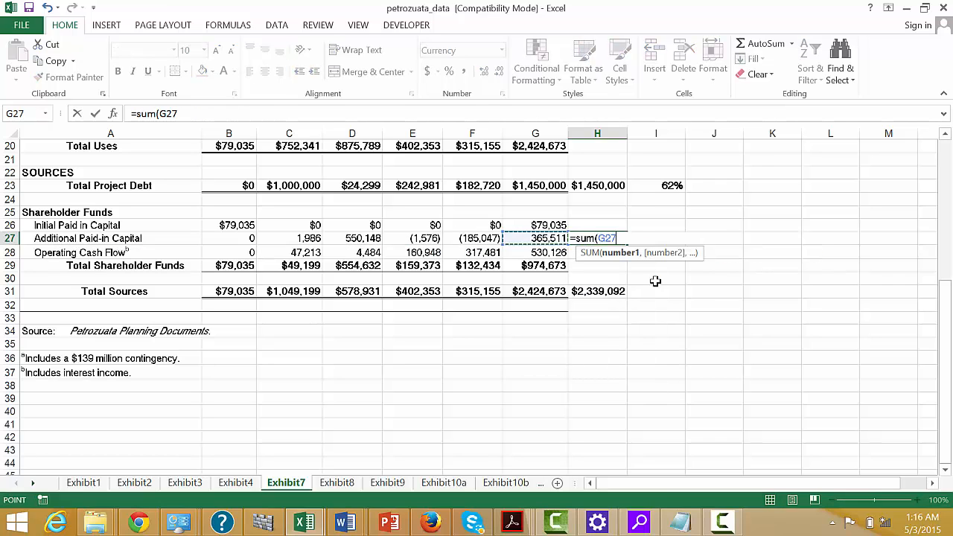
key(shift+Left)
key(shift+Left)
key(shift+Left)
key(shift+Left)
key(shift+Up)
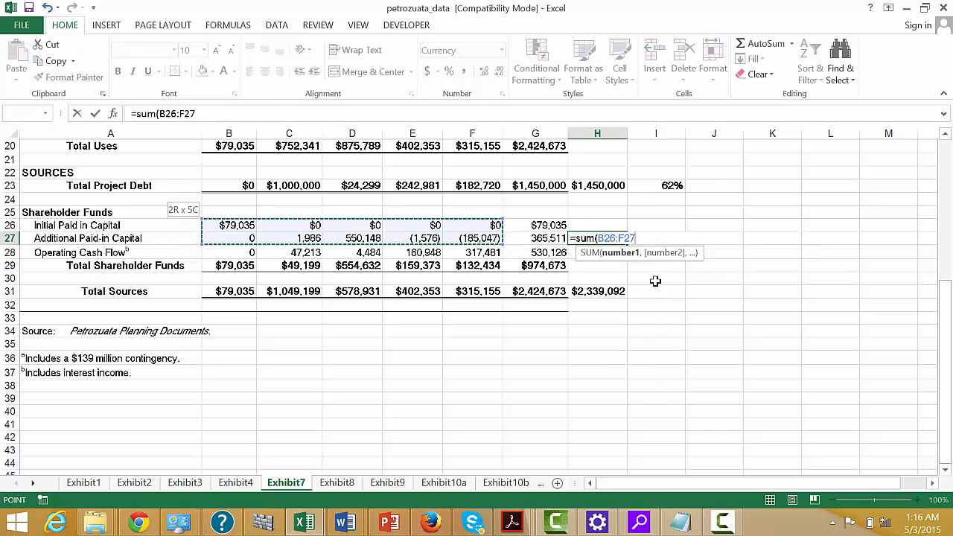
key(Return)
key(Up)
key(Right)
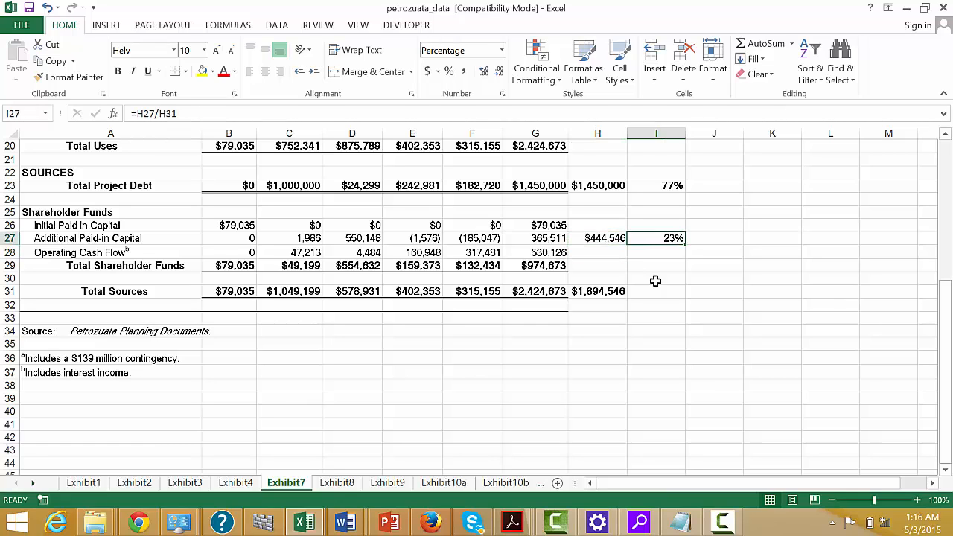
key(Left)
key(Right)
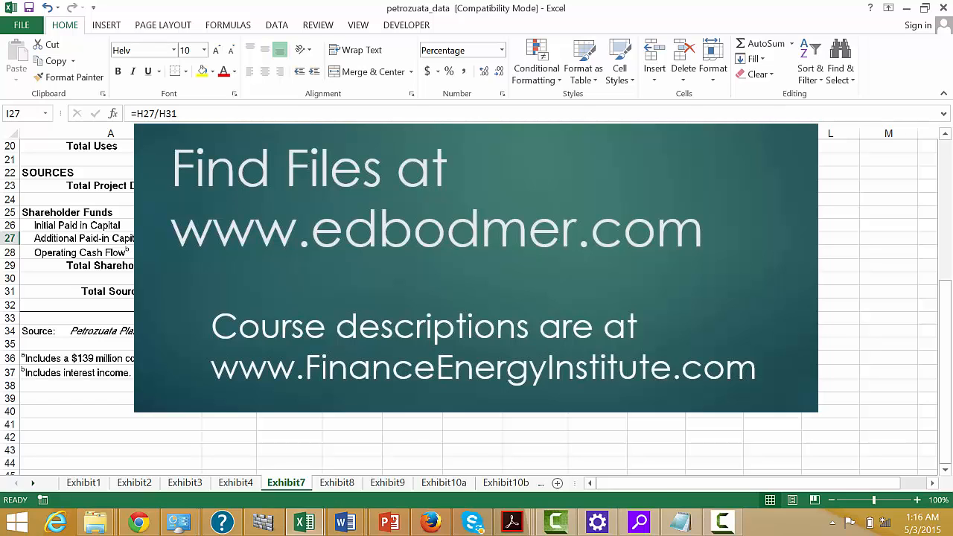
Examine the paid-in capital sum in H27 against the yearly operating cash flow amounts and their total in row 28.
click(597, 238)
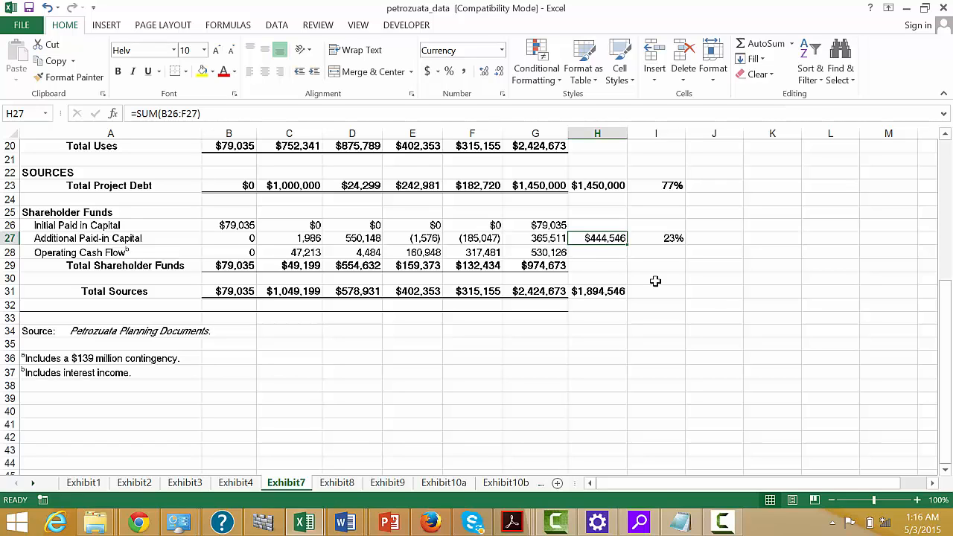
key(Left)
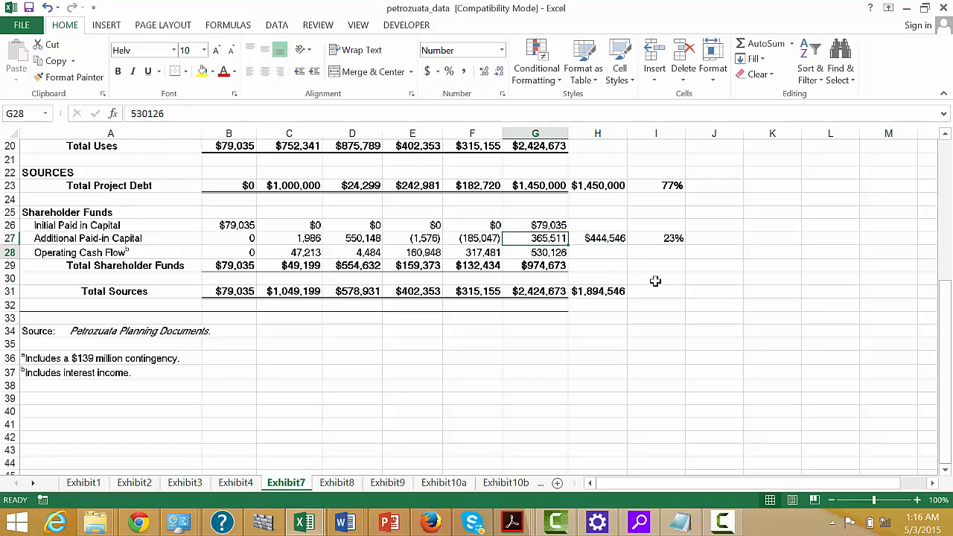
key(Down)
key(Left)
key(Left)
key(Left)
key(Right)
key(Right)
key(Right)
key(Right)
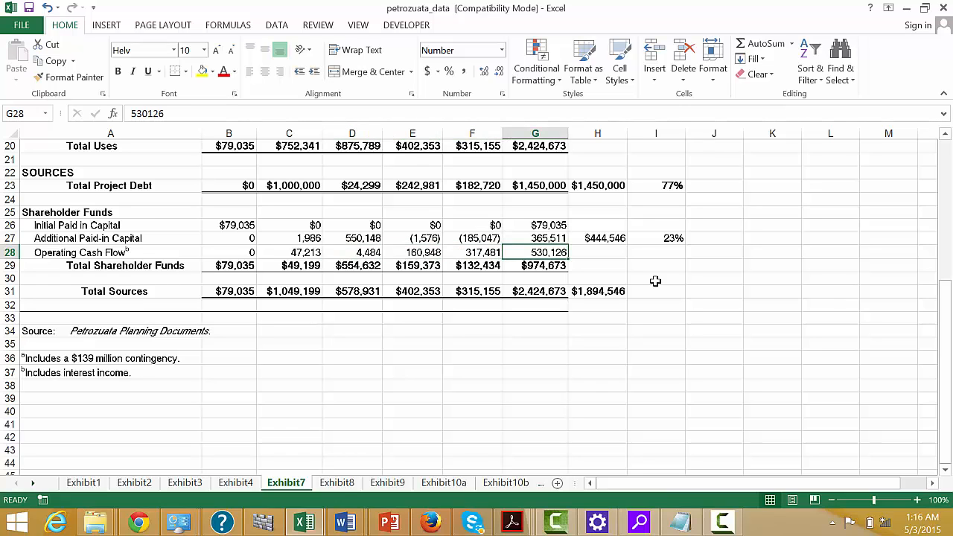
key(Up)
key(Down)
key(Left)
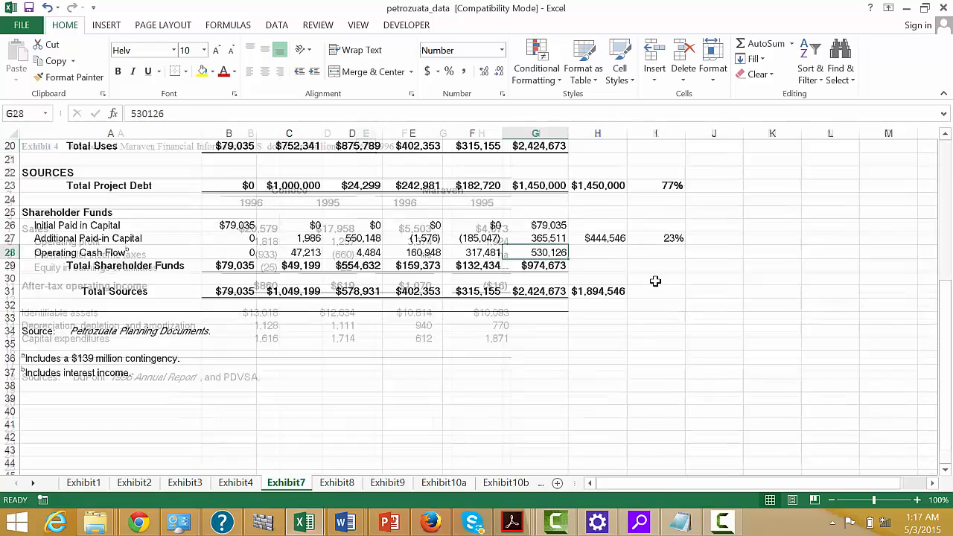
Open the Exhibit10a sheet and look through the equity cash flow projection years from 1996 onward.
key(ctrl+Page_Down)
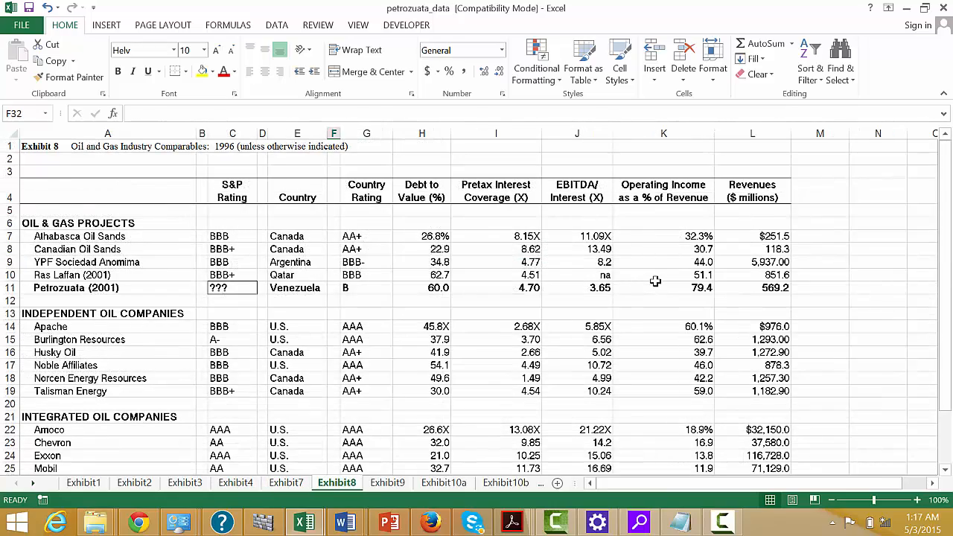
key(ctrl+Page_Down)
key(ctrl+Page_Down)
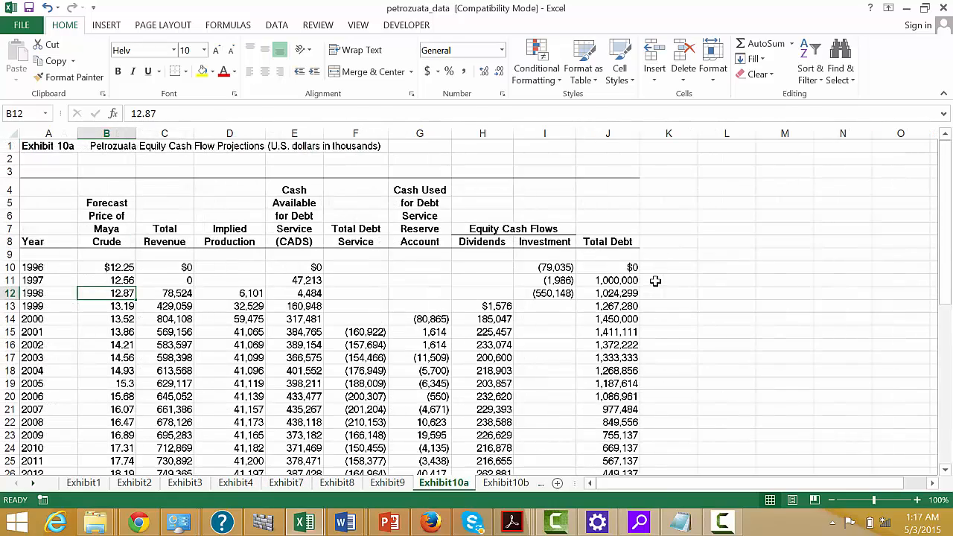
key(Left)
key(Down)
key(Down)
key(Down)
key(Down)
key(Down)
key(Down)
key(Down)
key(Down)
key(Down)
key(Down)
key(Down)
key(Down)
key(Down)
key(Down)
key(Down)
key(Down)
key(Down)
key(Down)
key(Down)
key(Down)
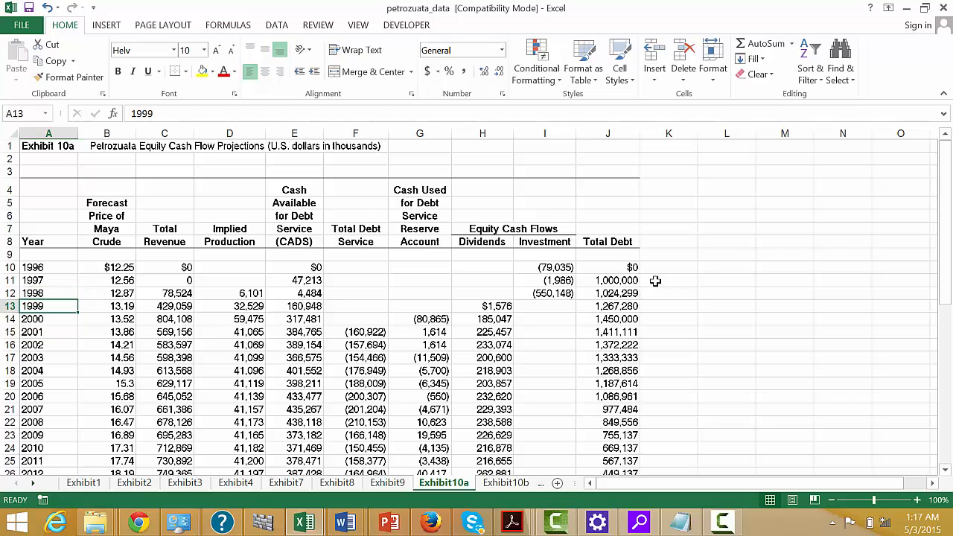
key(Up)
key(Up)
key(Up)
key(Up)
key(Up)
key(Up)
key(Up)
key(Up)
key(Up)
key(Up)
key(Up)
key(Up)
key(Up)
key(Up)
key(Up)
key(Up)
key(Up)
key(Up)
key(Up)
key(Up)
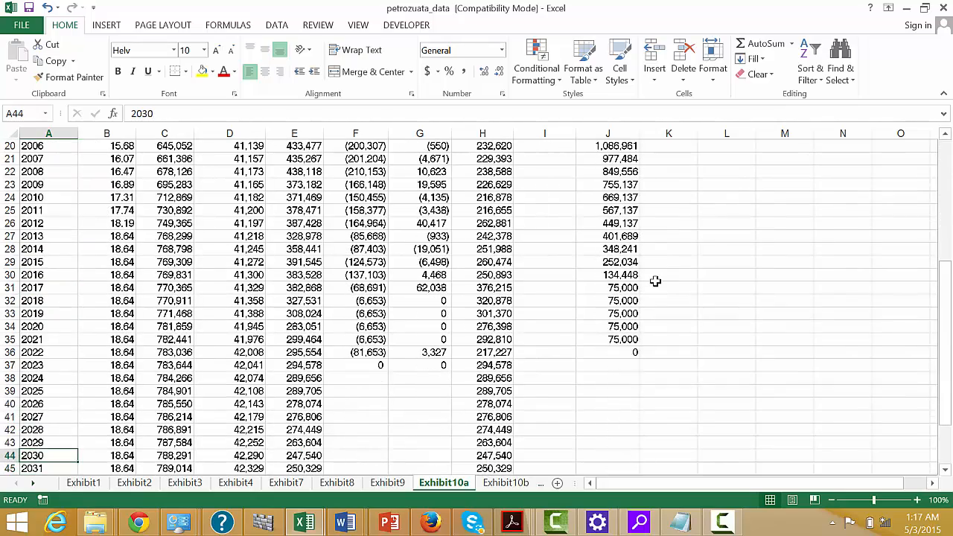
key(ctrl+Home)
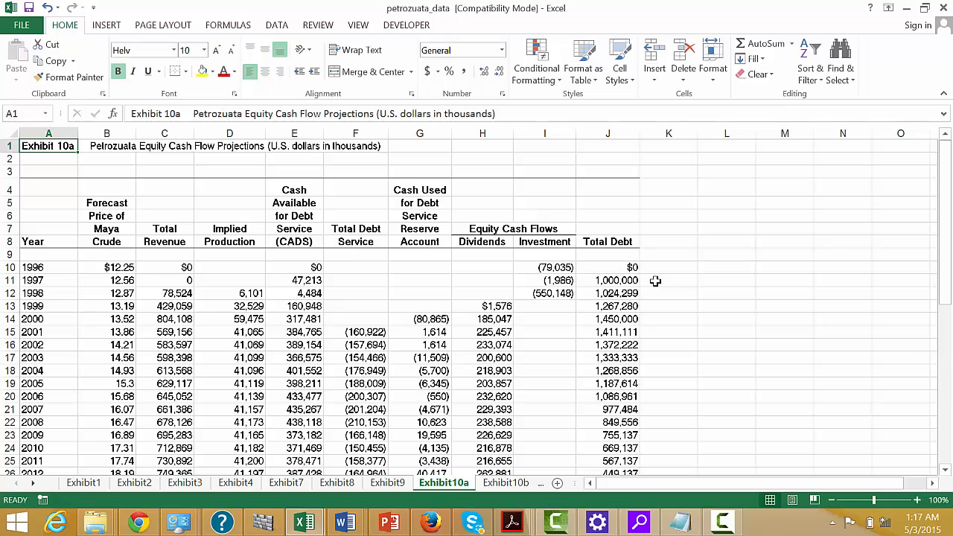
Examine the total revenue column in Exhibit 10a down to 2001 and across to that year's cash flow columns.
key(Right)
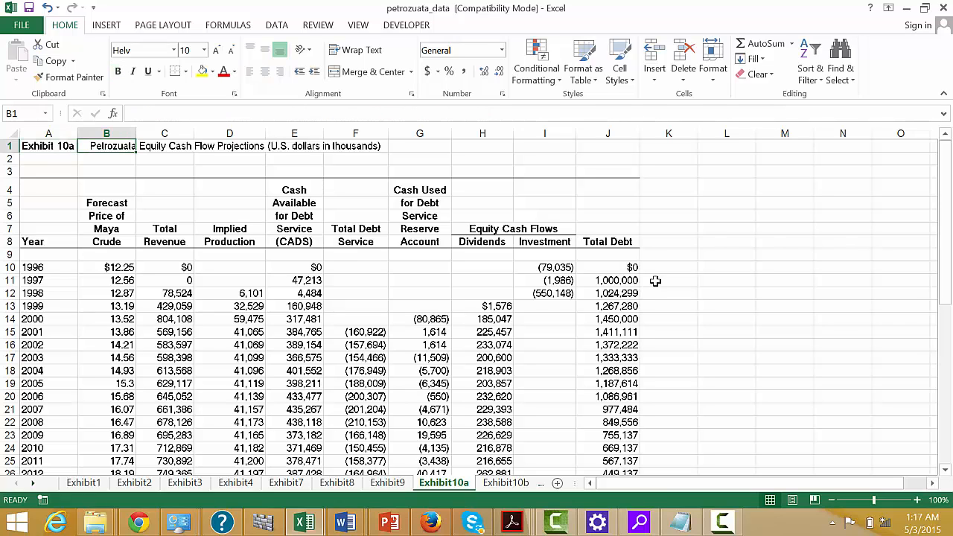
key(Right)
key(Down)
key(Down)
key(Down)
key(Down)
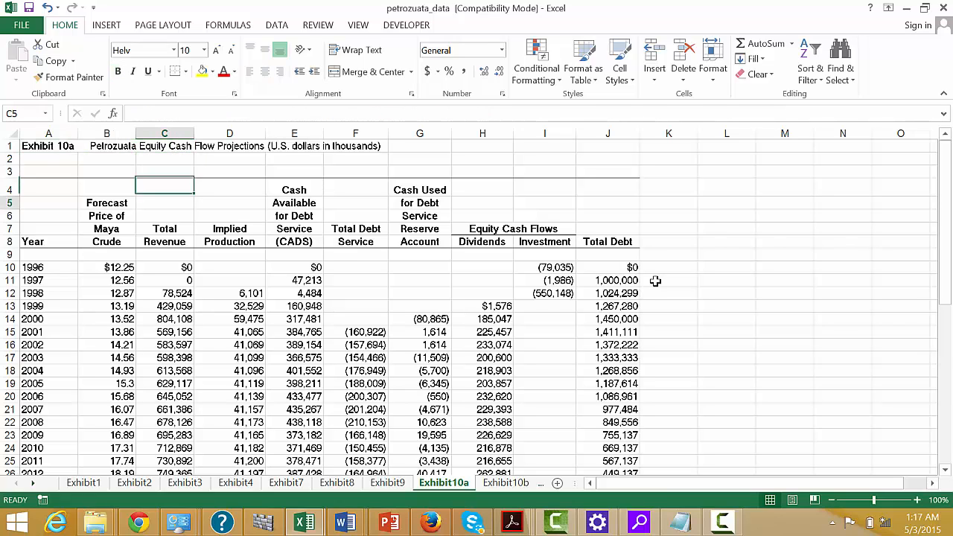
key(Down)
key(Down)
key(Down)
key(Down)
key(Down)
key(Down)
key(Down)
key(Down)
key(Down)
key(Down)
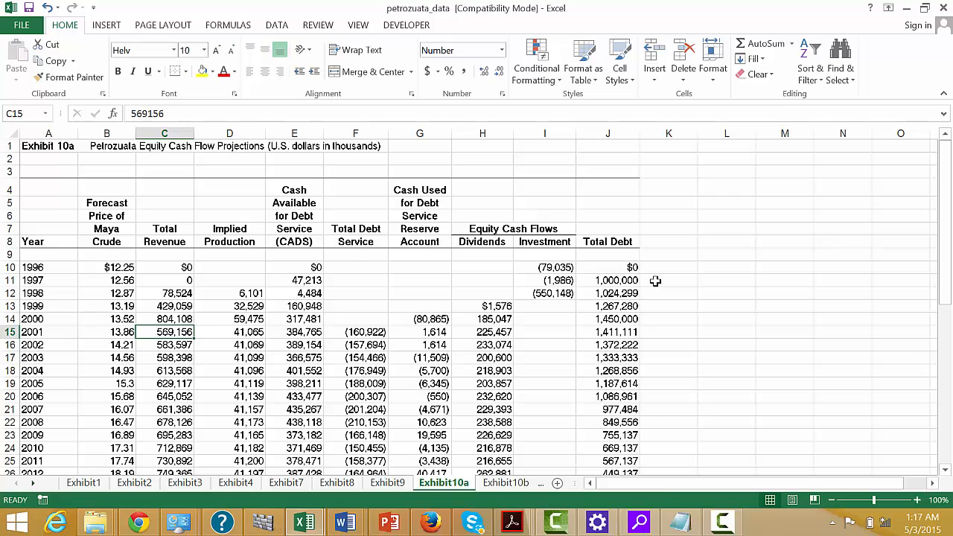
key(Right)
key(Right)
key(Right)
key(Right)
key(Right)
key(Right)
key(Right)
key(Right)
Examine the dividend and investment columns under Equity Cash Flows around the 1999 row.
key(Up)
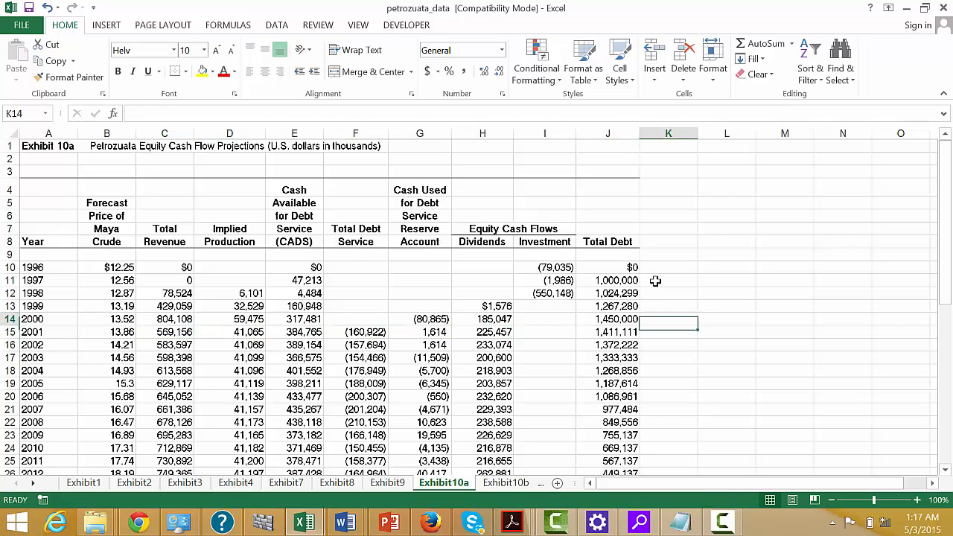
key(Up)
key(Up)
key(Left)
key(Left)
key(Left)
key(Down)
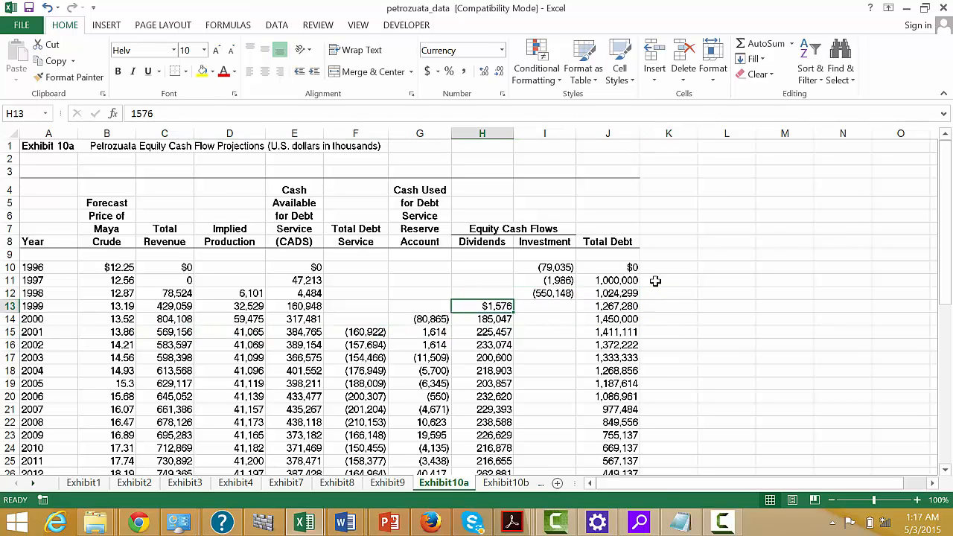
key(Right)
key(Right)
key(Left)
key(Left)
key(Right)
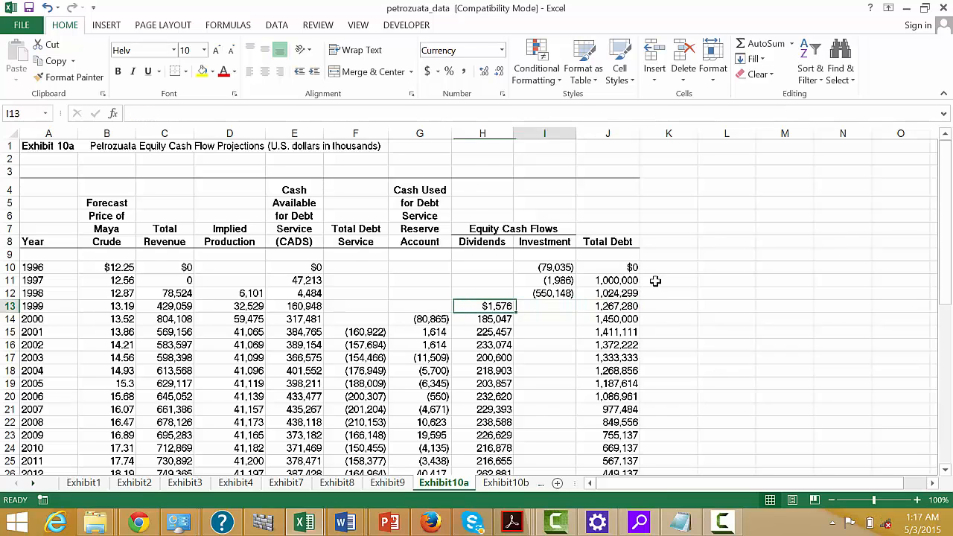
Add the 1996 dividends and investment in K10 with the formula =H10+I10.
key(Right)
key(Right)
key(Up)
key(Up)
key(Up)
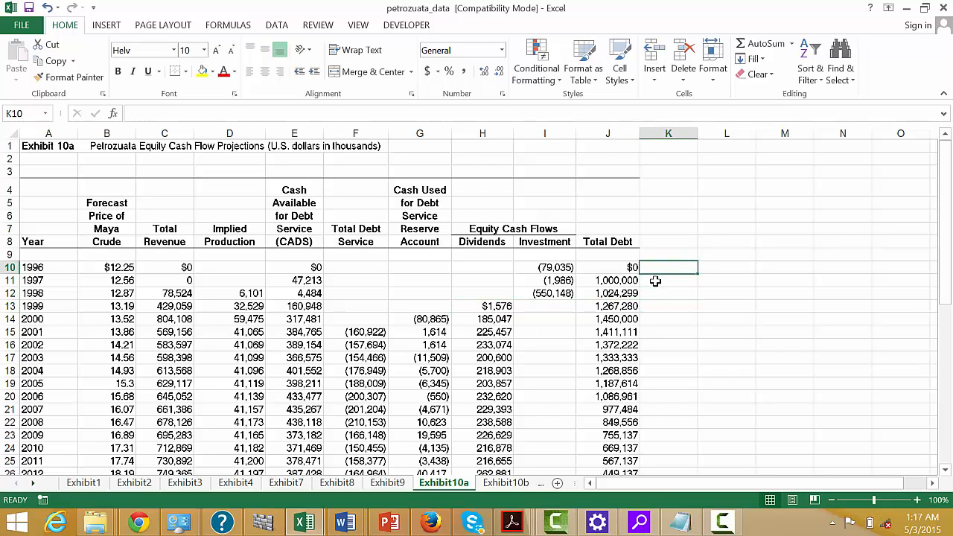
text(=)
key(Left)
key(Left)
key(Left)
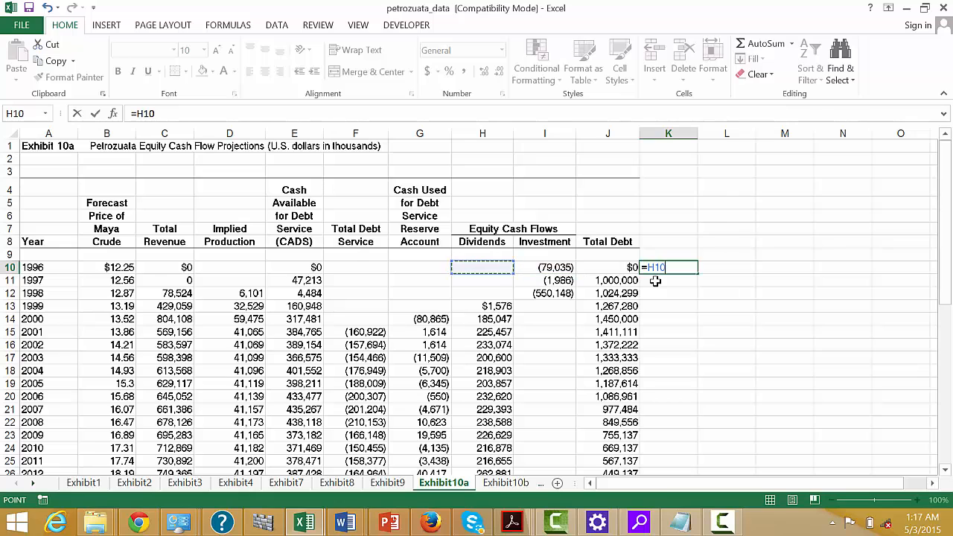
text(+)
key(Left)
key(Left)
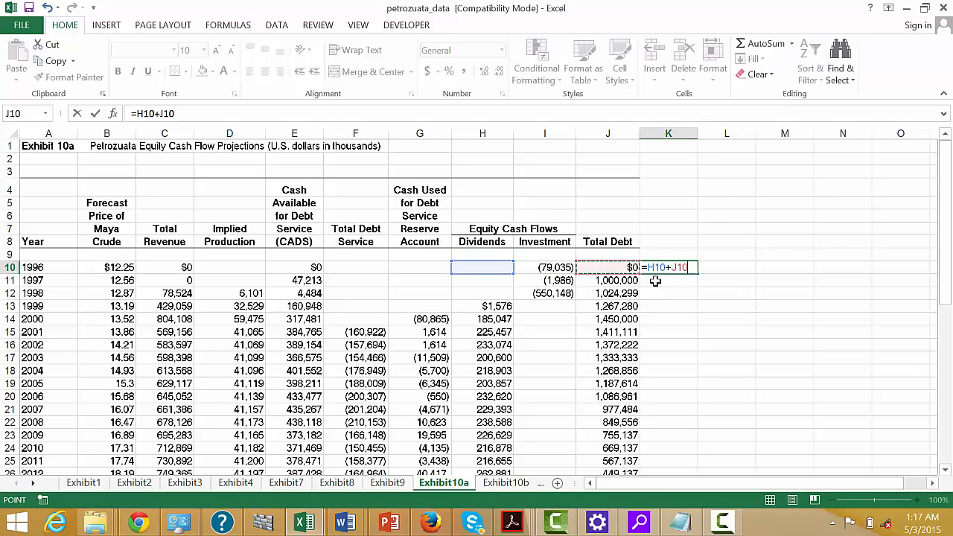
key(Return)
key(Up)
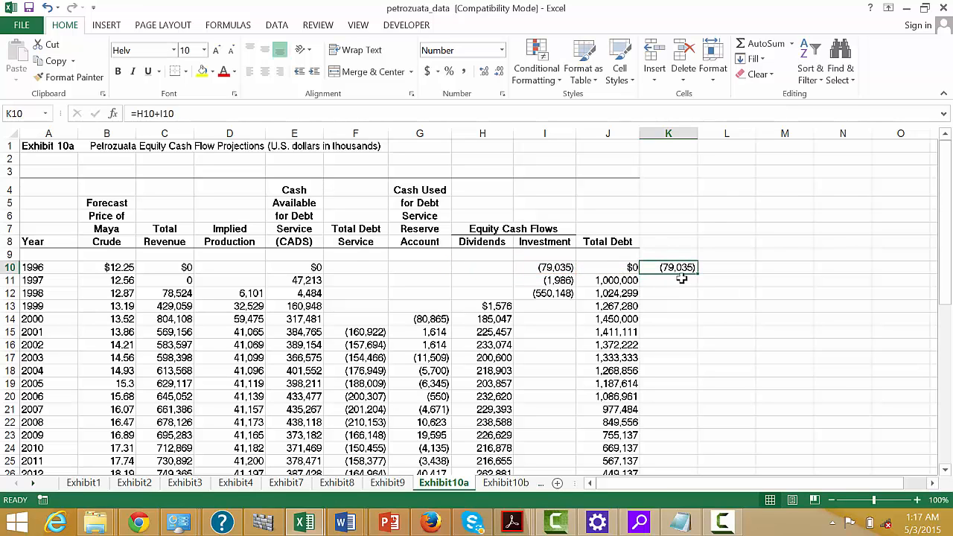
Fill the net equity cash flow formula from K10 down to K48 and check the copied rows.
double_click(697, 274)
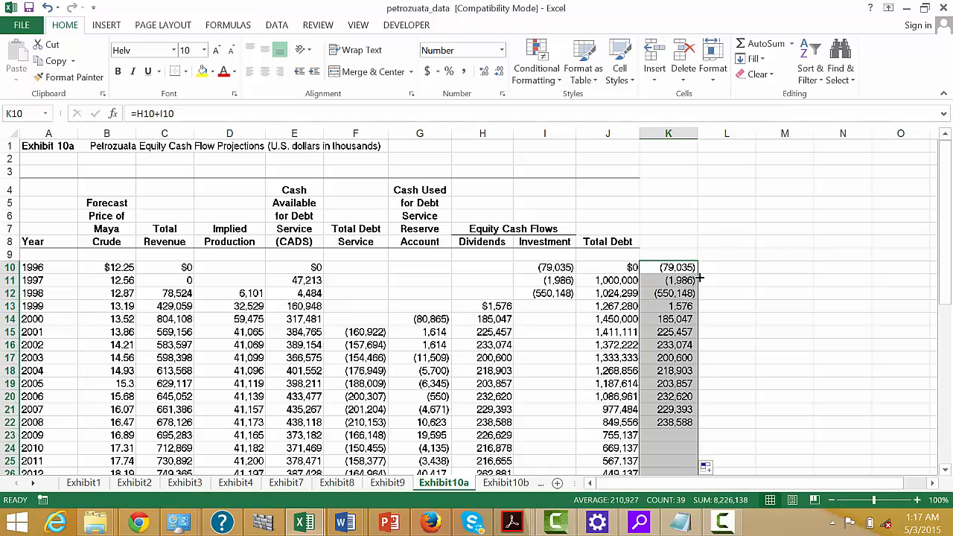
key(Down)
key(Down)
key(Down)
key(Down)
key(Down)
key(Down)
key(Down)
key(Down)
key(Down)
key(Down)
key(Down)
key(Down)
key(Down)
key(Down)
key(Down)
key(Down)
key(Down)
key(Down)
key(Down)
key(Down)
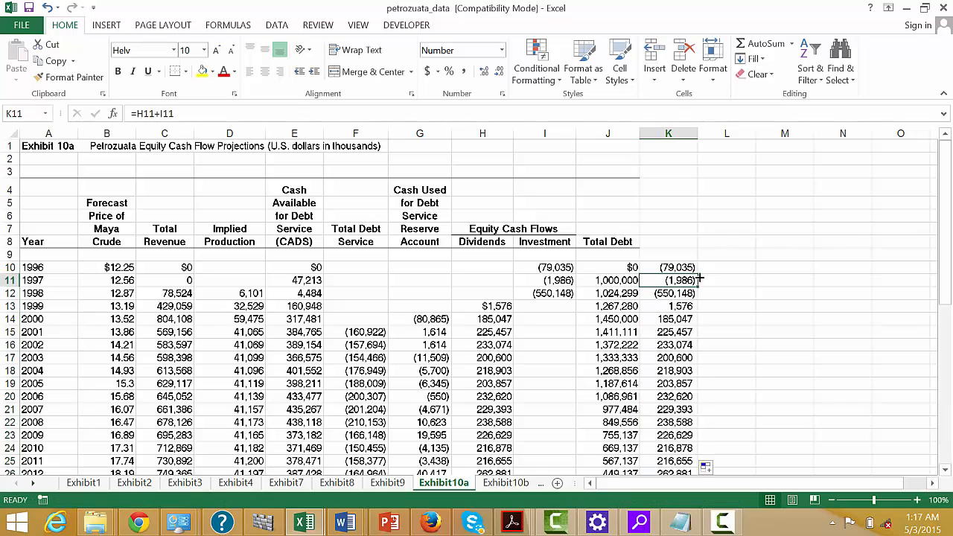
key(Up)
key(Up)
key(Up)
key(Up)
key(Up)
key(Up)
key(Up)
key(Up)
key(Up)
key(Up)
key(Up)
key(Up)
key(Up)
key(Up)
key(Up)
key(Up)
key(Up)
key(Up)
key(Up)
key(Up)
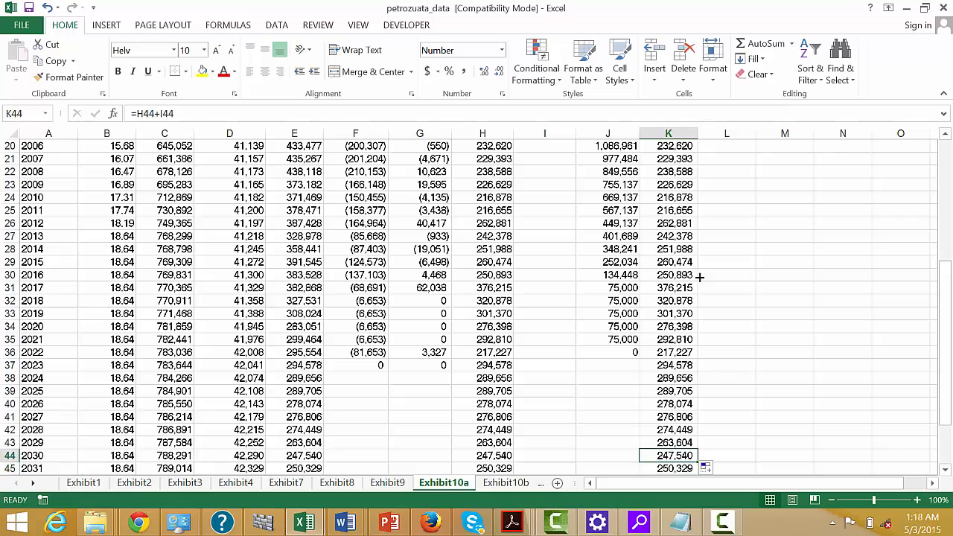
Calculate the equity IRR in K7 with =IRR(K10:K48), formatted as a percentage.
key(Up)
key(Up)
key(Up)
key(Up)
key(Up)
key(Up)
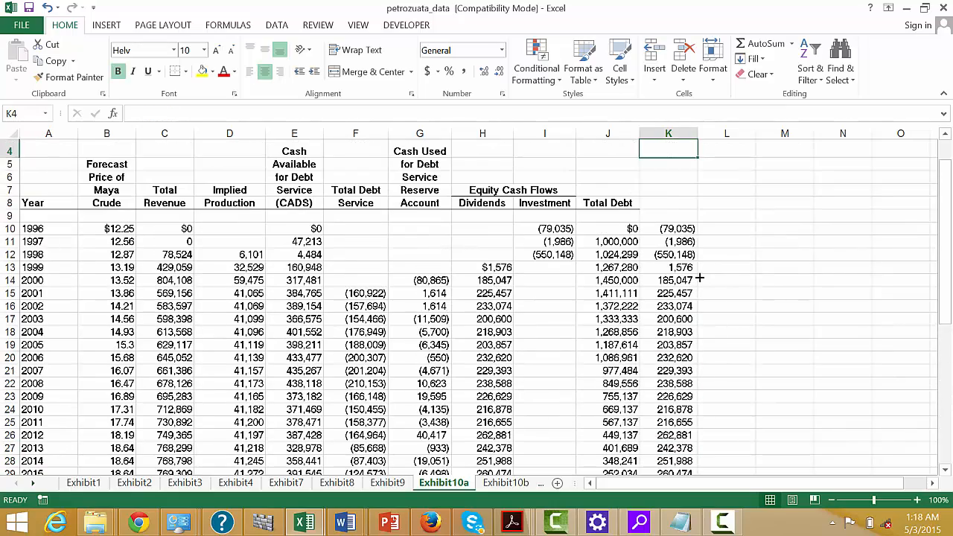
text(=irr()
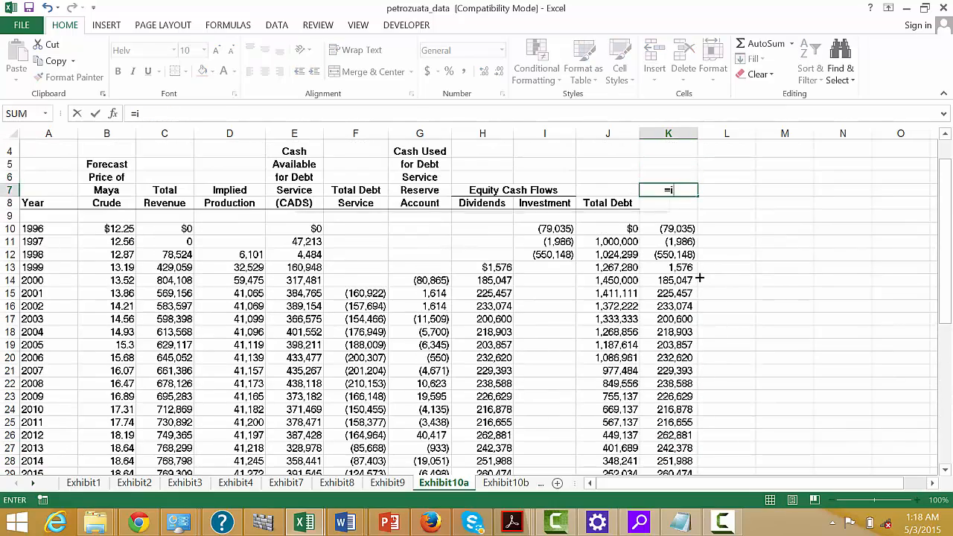
key(Down)
key(Down)
key(Down)
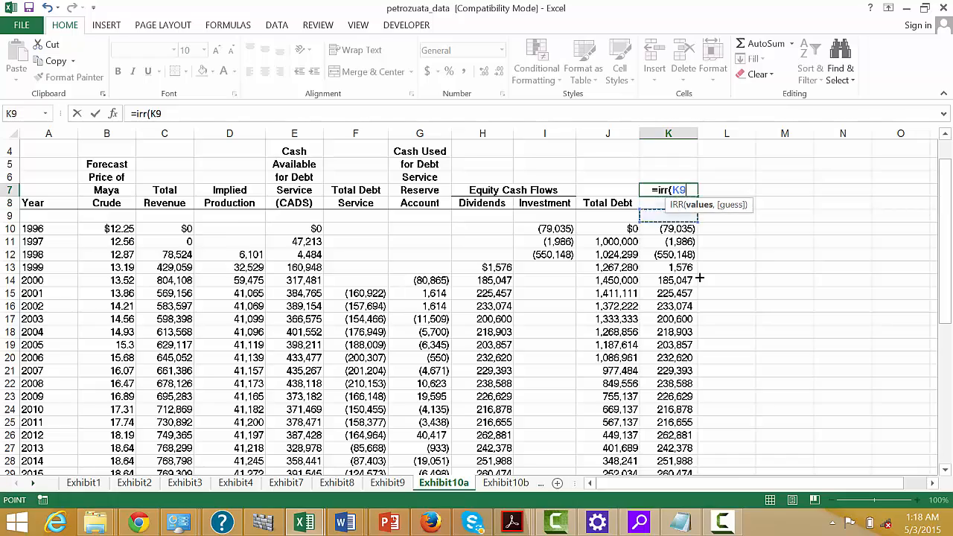
key(ctrl+shift+Down)
key(Return)
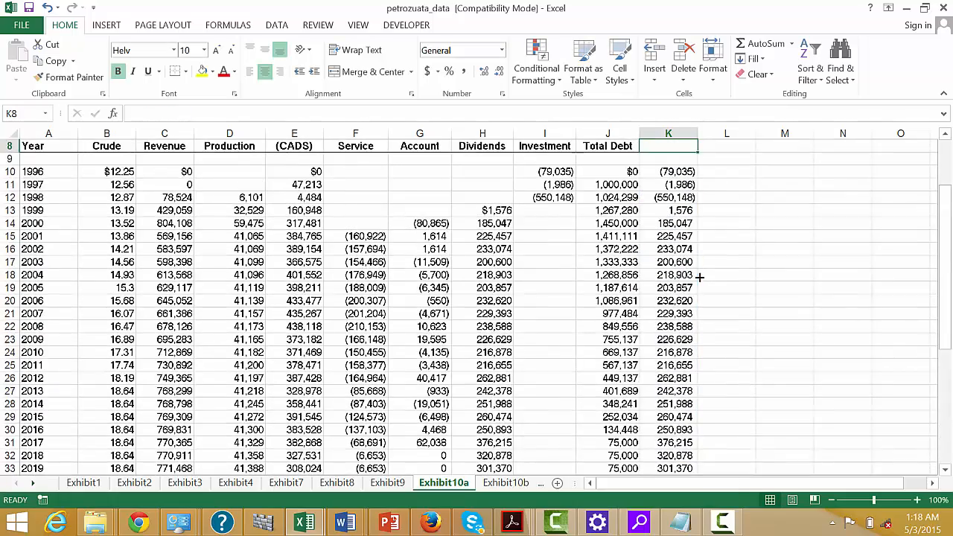
key(Up)
key(Up)
key(Up)
key(Down)
key(Down)
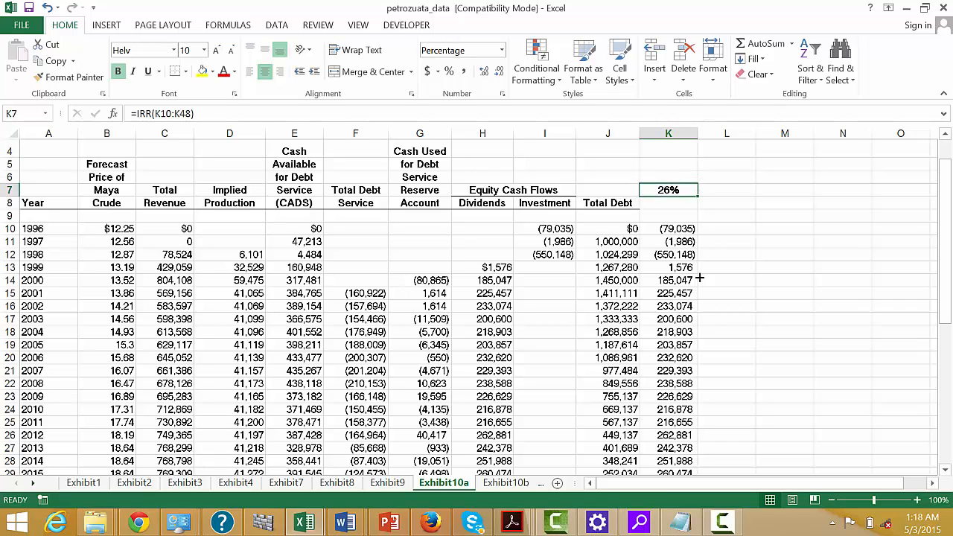
Build a cumulative net equity cash flow in L10 with =K10+L9 and fill it down to L48.
key(Down)
key(Down)
key(Down)
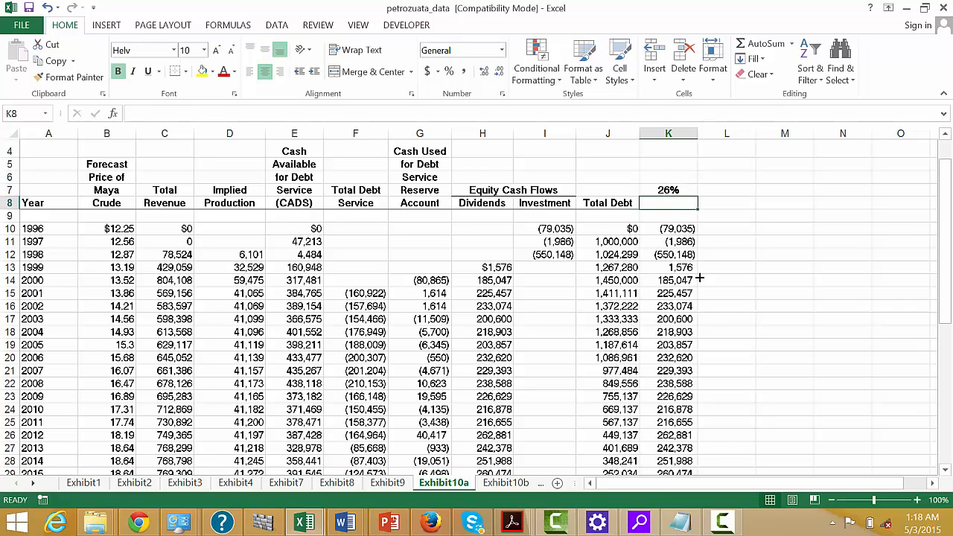
key(Right)
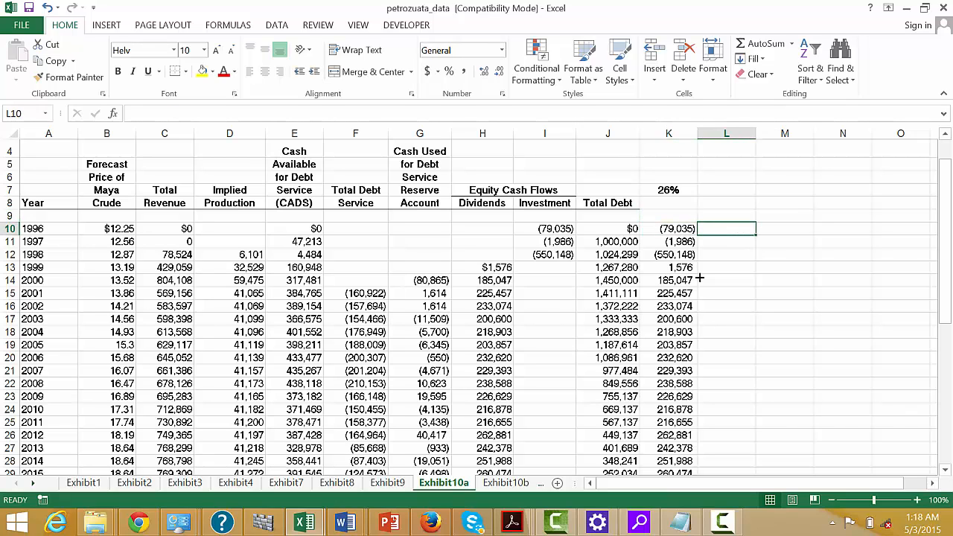
text(=)
key(Left)
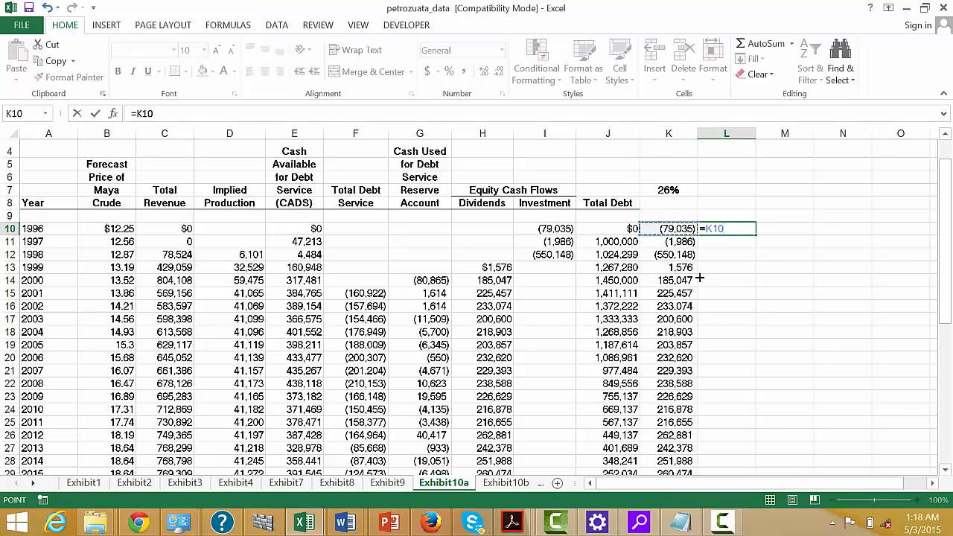
text(+)
key(Up)
key(Return)
key(Up)
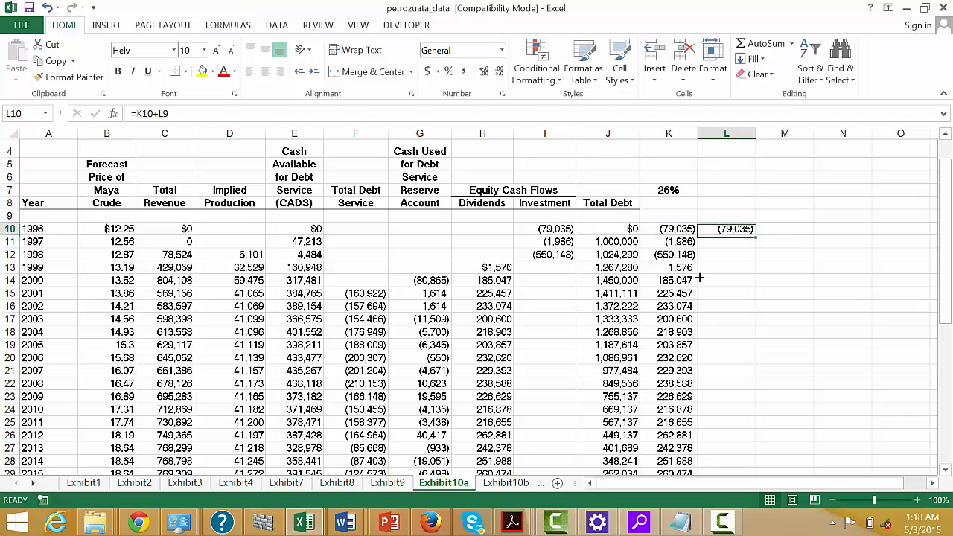
double_click(758, 237)
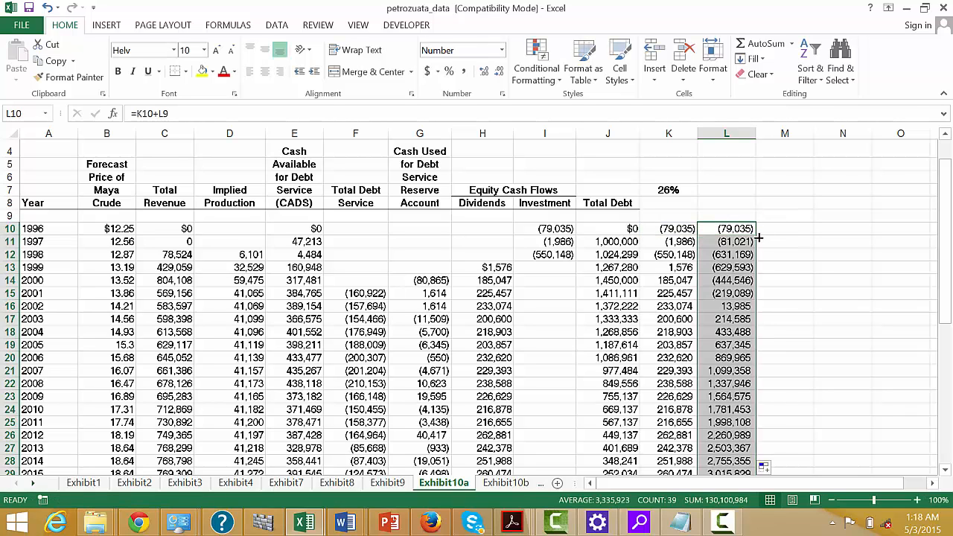
Locate the payback point in L7 with the formula =MATCH(0,L12:L48), counting from the 1998 cumulative cash flow.
key(Right)
key(Up)
key(Up)
key(Up)
key(Left)
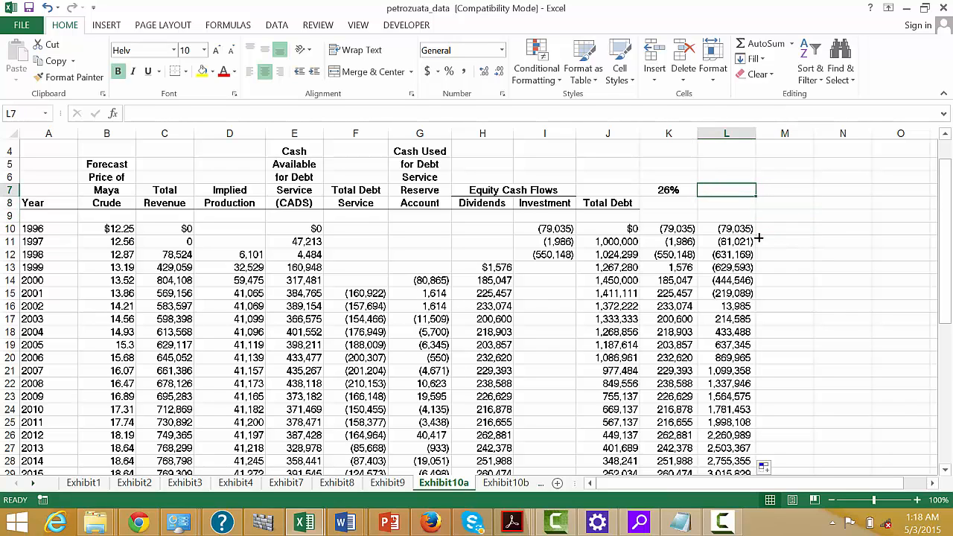
text(=)
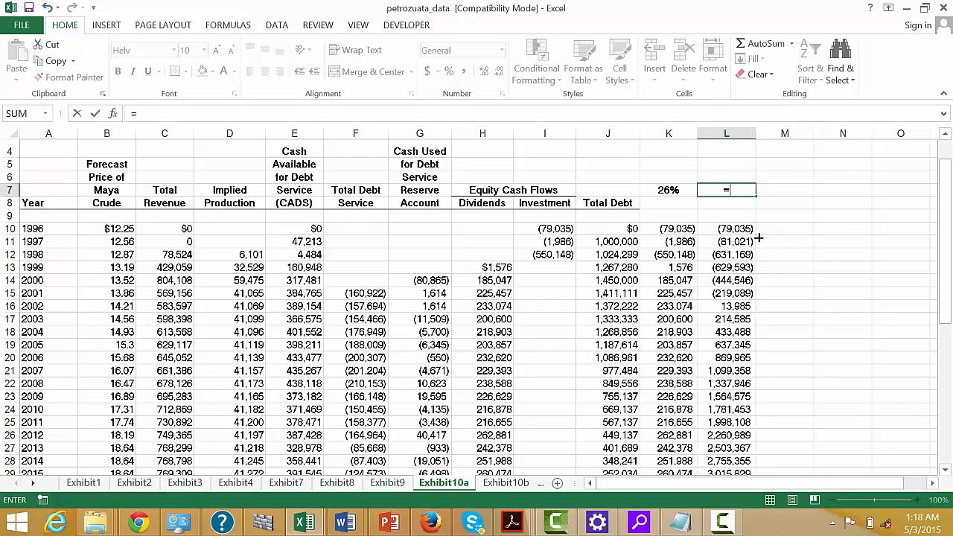
text(m)
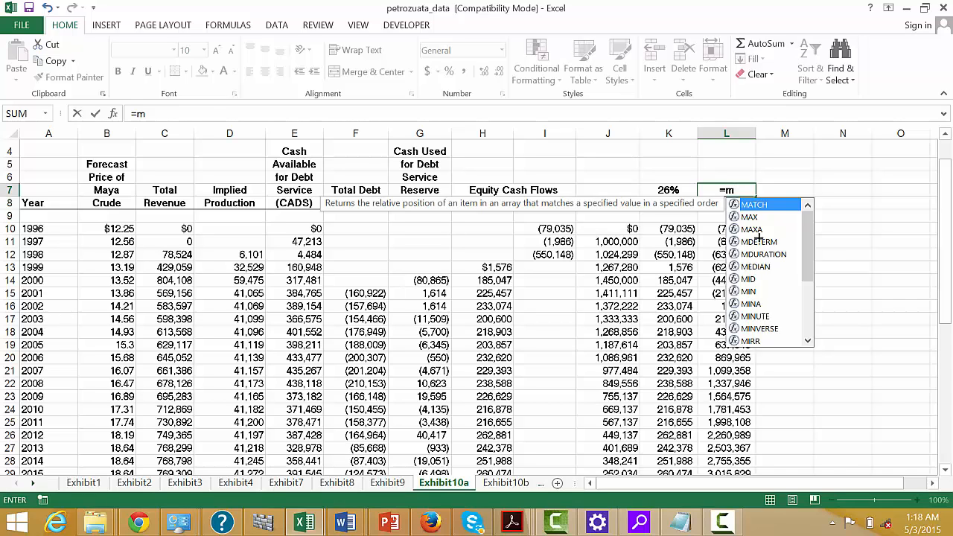
key(Tab)
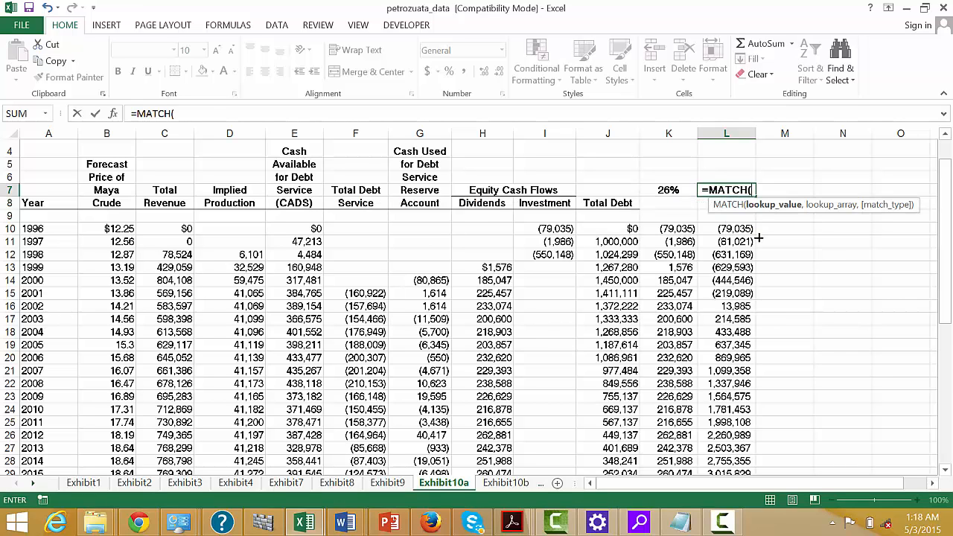
text(0)
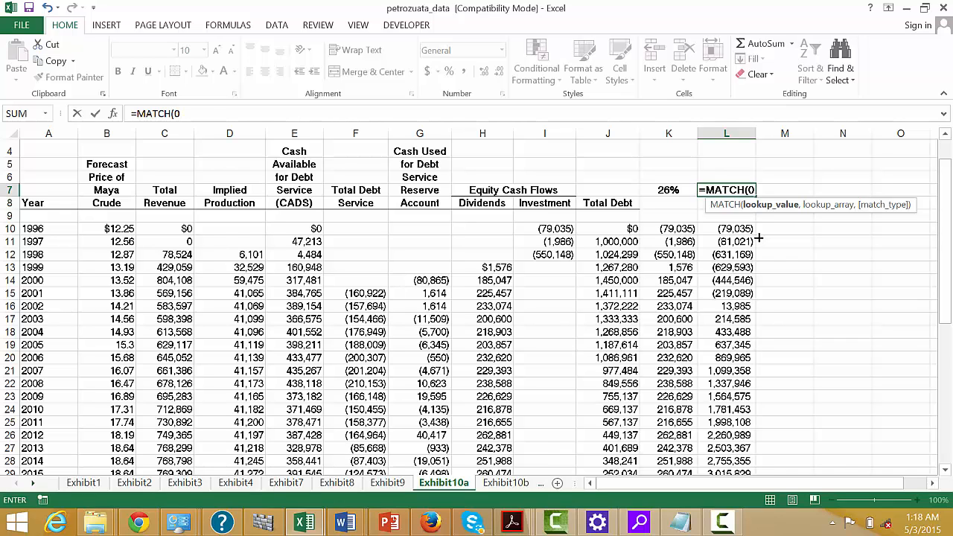
text(,)
key(Down)
key(Down)
key(Down)
key(Down)
key(Down)
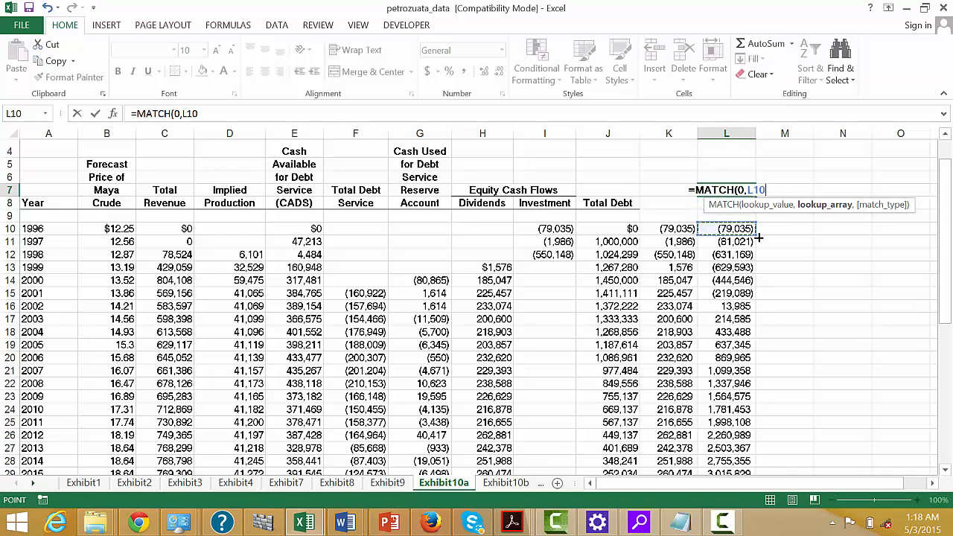
key(Left)
key(Right)
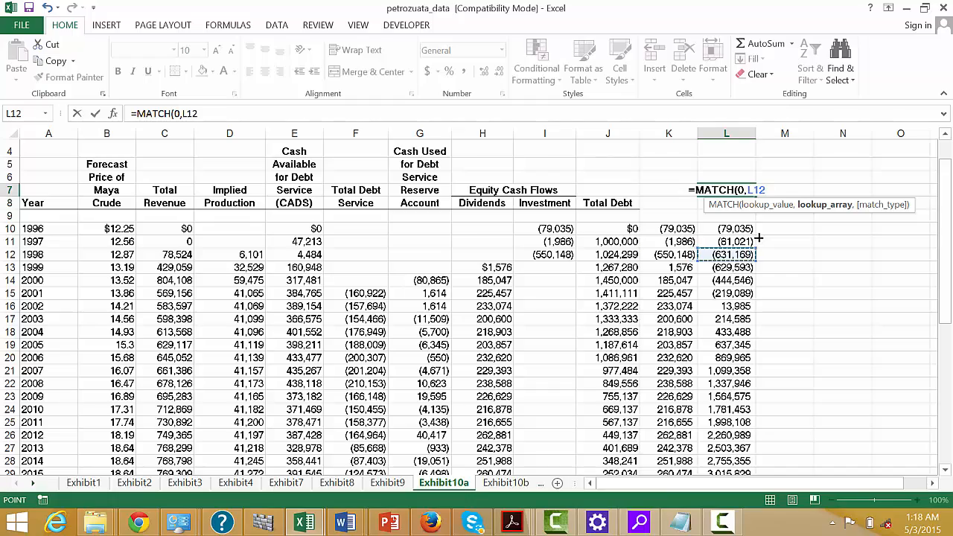
key(ctrl+shift+Down)
key(Return)
Format the payback result in L7 as a number with two decimals.
key(Up)
key(Up)
key(Up)
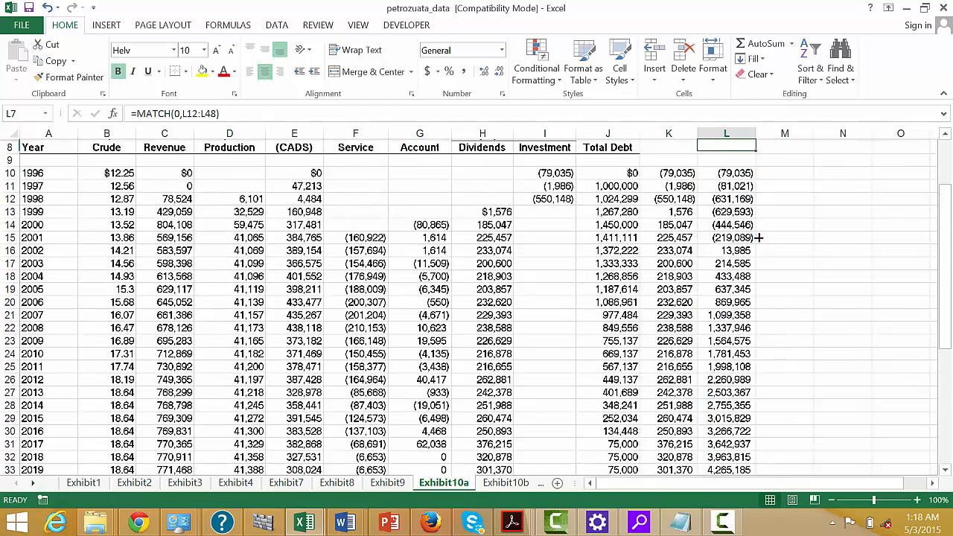
key(Down)
key(Down)
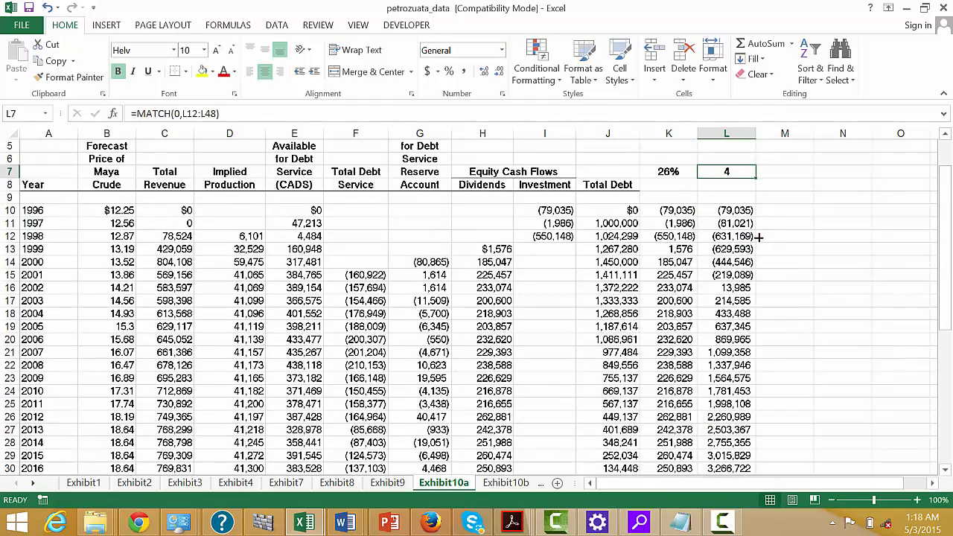
key(ctrl+shift+1)
Examine the cumulative cash flows between 1998 and 2002, where the equity investment is recovered.
key(Down)
key(Down)
key(Down)
key(Down)
key(Down)
key(Down)
key(Down)
key(Down)
key(Down)
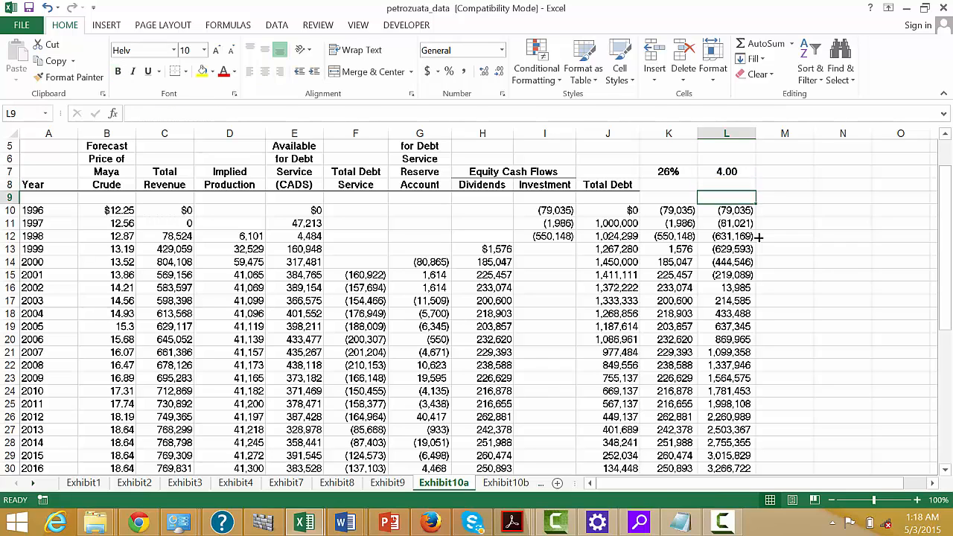
key(Left)
key(Right)
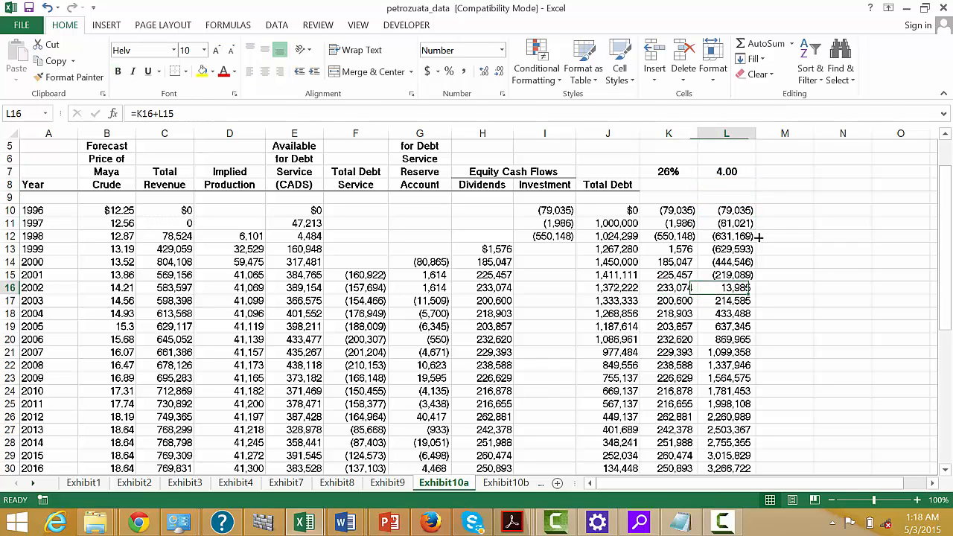
key(Up)
key(Up)
key(Up)
key(Down)
key(Down)
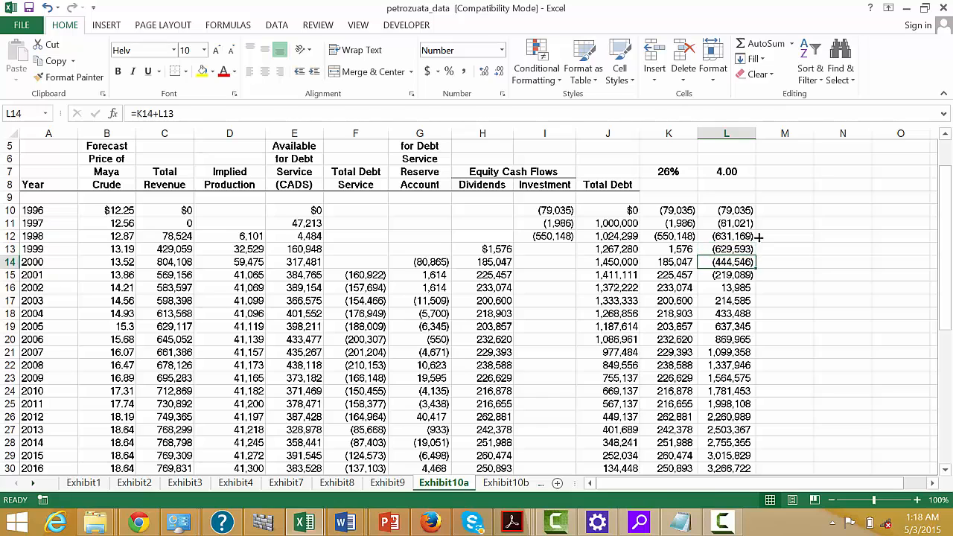
key(Up)
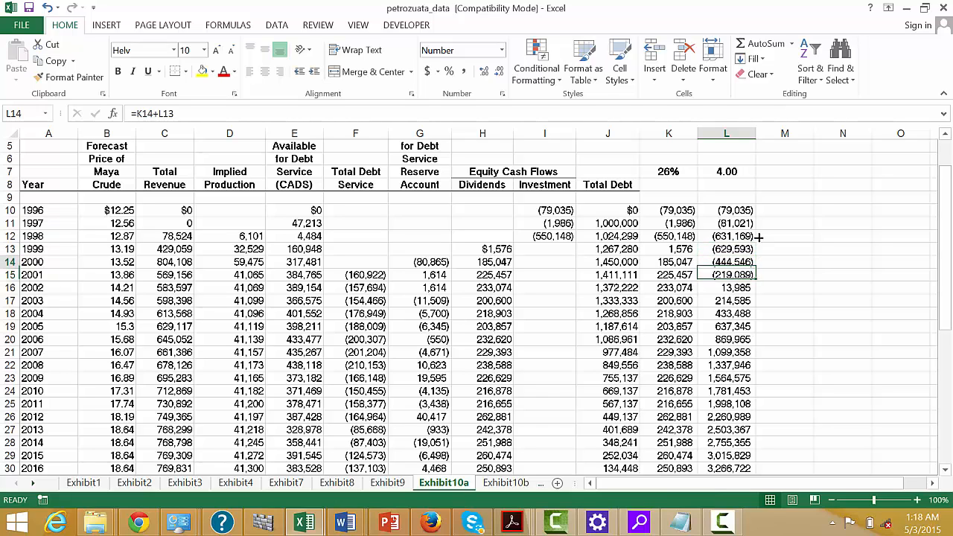
key(Left)
key(Up)
Total the 1996 to 1998 net equity cash flows in M9 with =SUM(K10:K12).
key(Up)
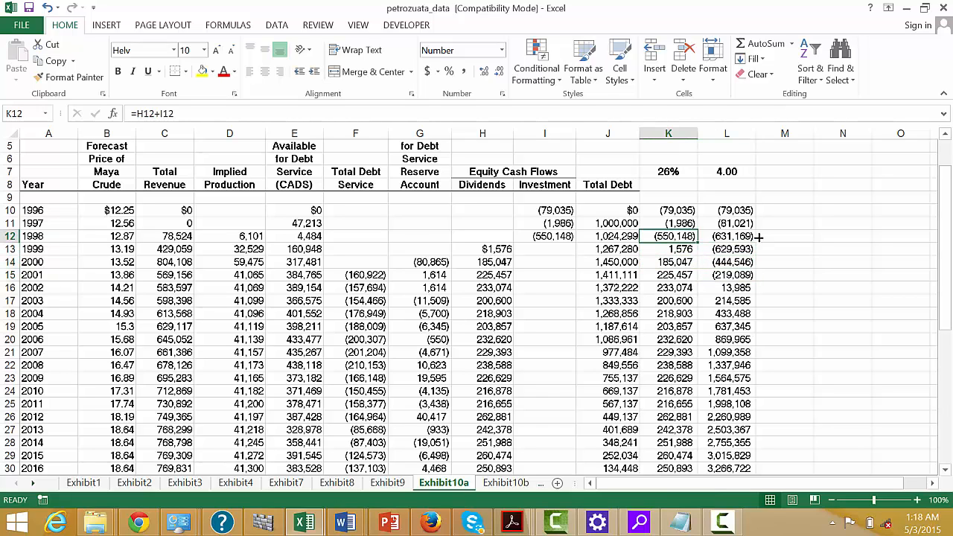
key(Up)
key(Up)
key(Up)
key(Right)
key(Right)
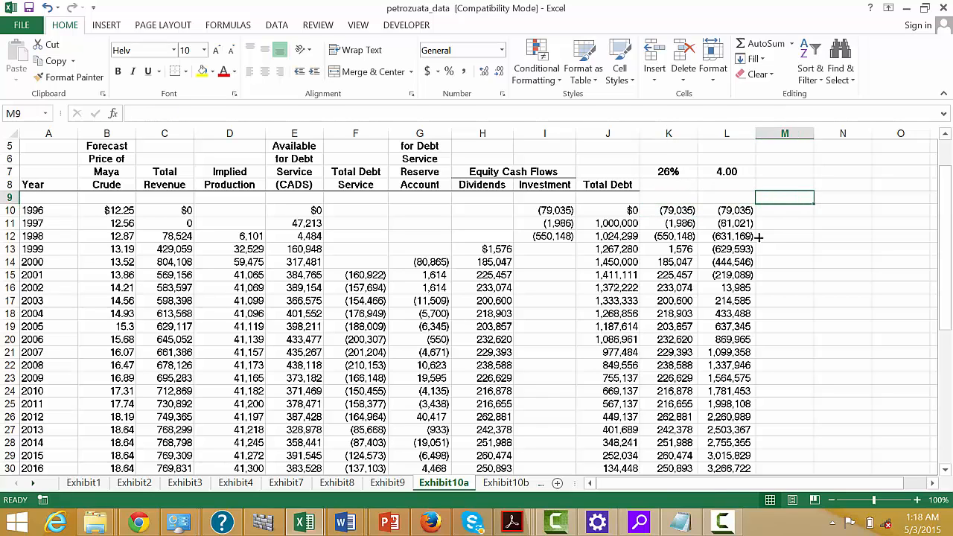
text(=sum()
key(Left)
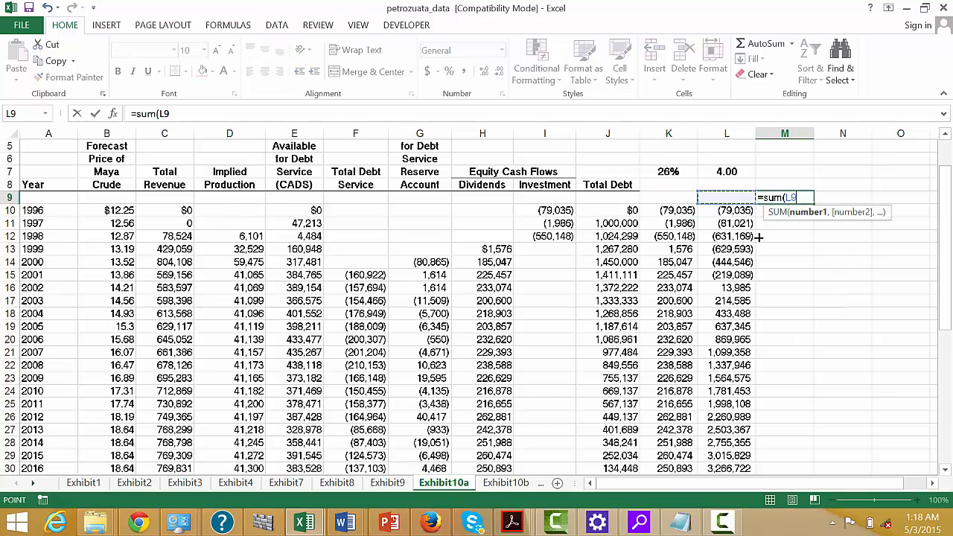
key(Left)
key(Down)
key(shift+Down)
key(shift+Down)
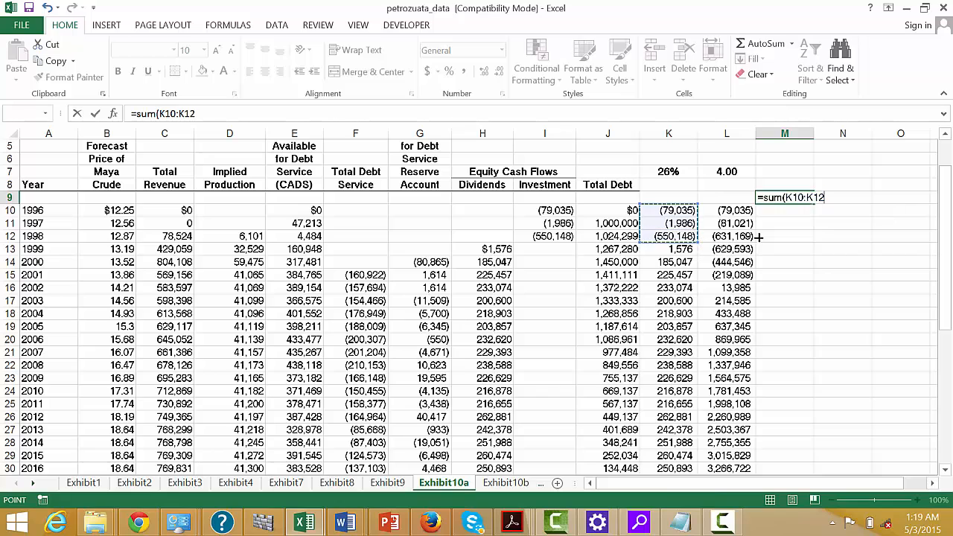
key(Return)
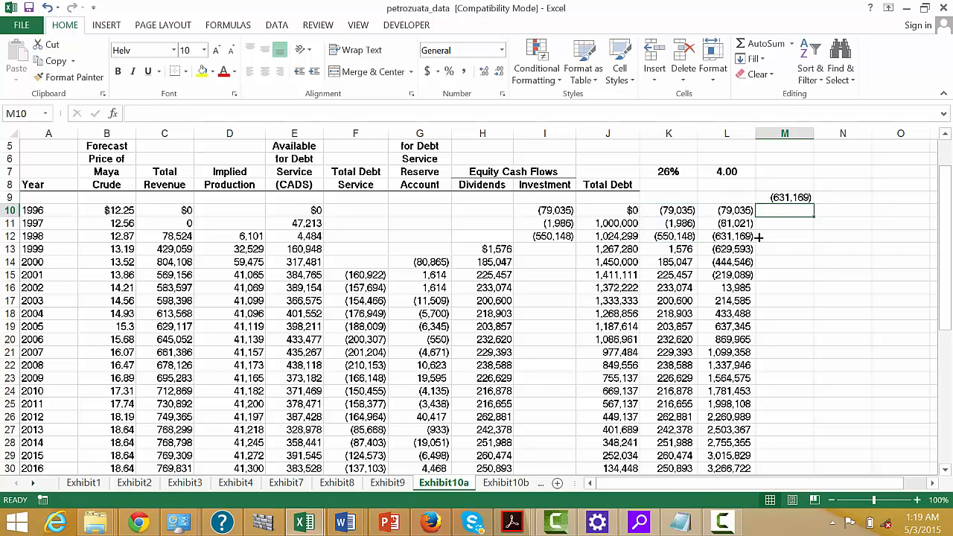
Sum the 2003 to 2006 cumulative cash flows in M17 with =SUM(L17:L20), then clear the cell and undo the clearing.
key(Down)
key(Down)
key(Down)
key(Down)
key(Down)
key(Down)
key(Down)
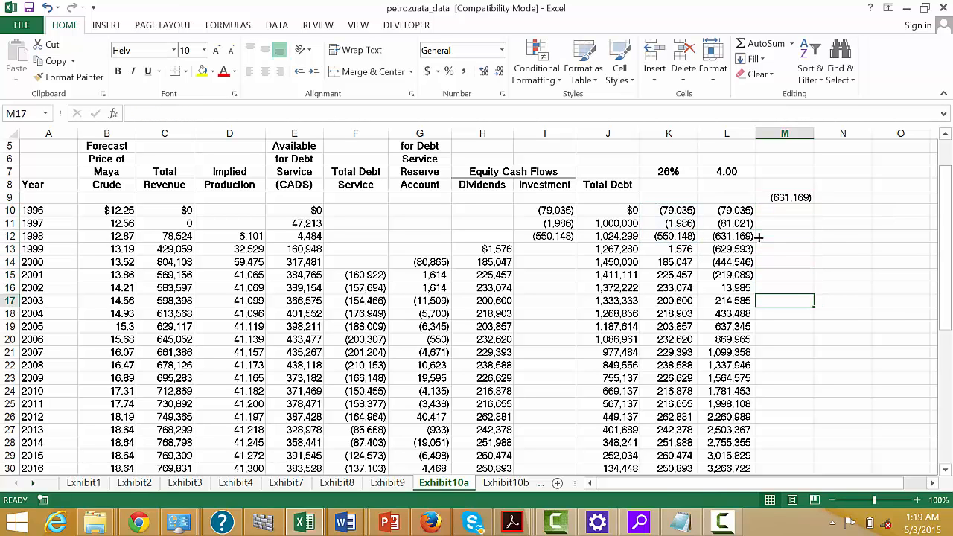
text(=sum()
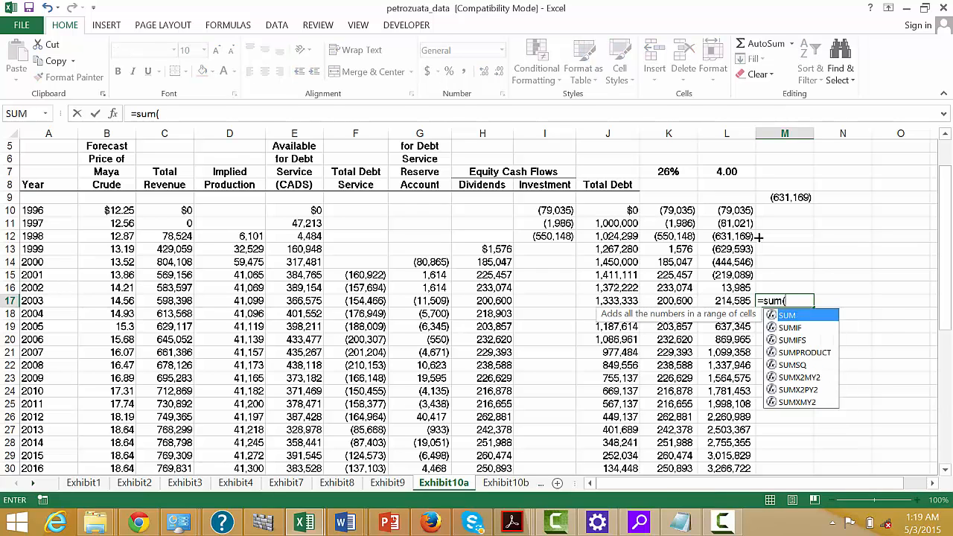
key(Left)
key(shift+Down)
key(shift+Down)
key(shift+Down)
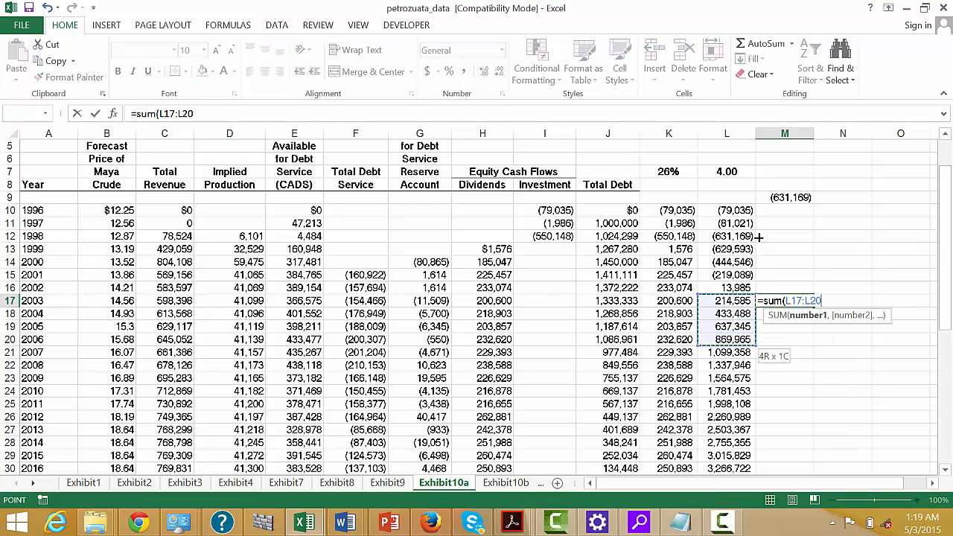
key(ctrl+Return)
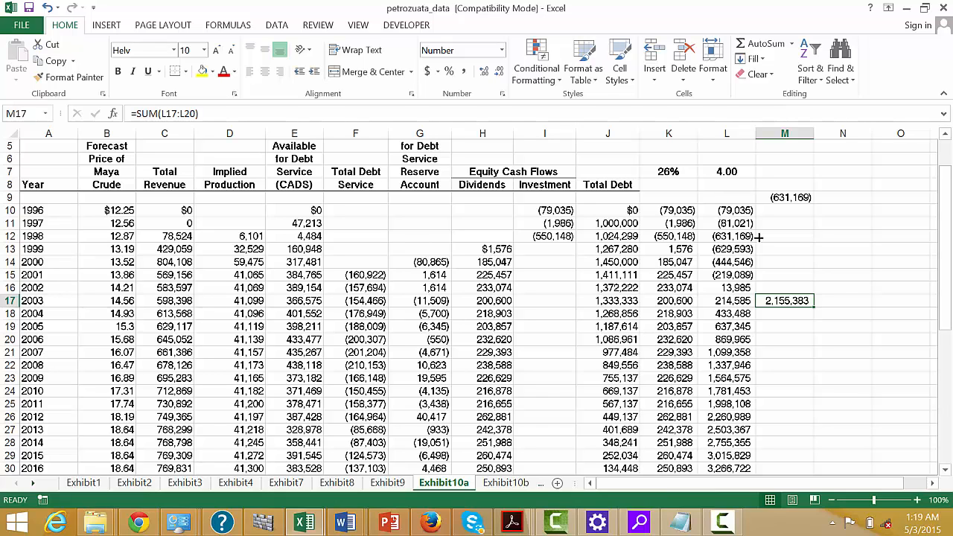
key(Delete)
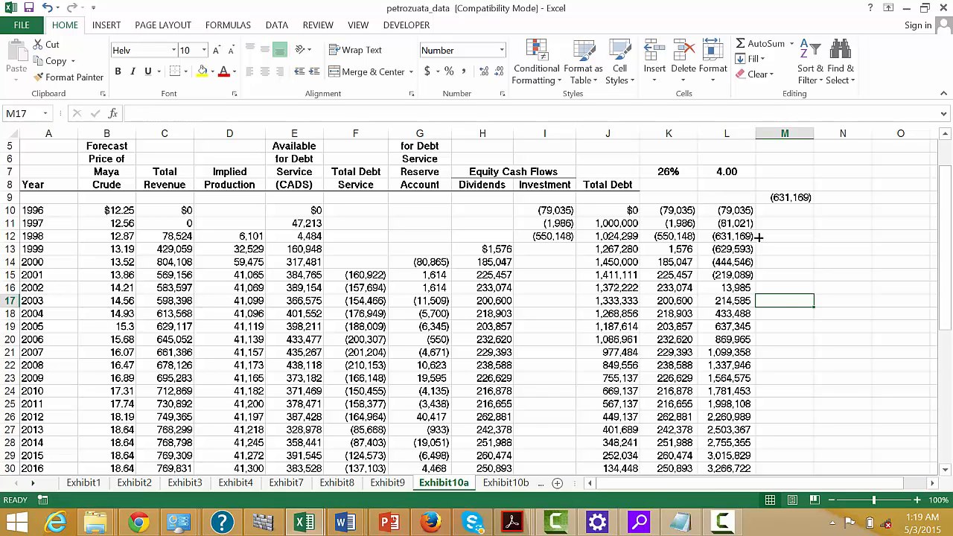
key(ctrl+z)
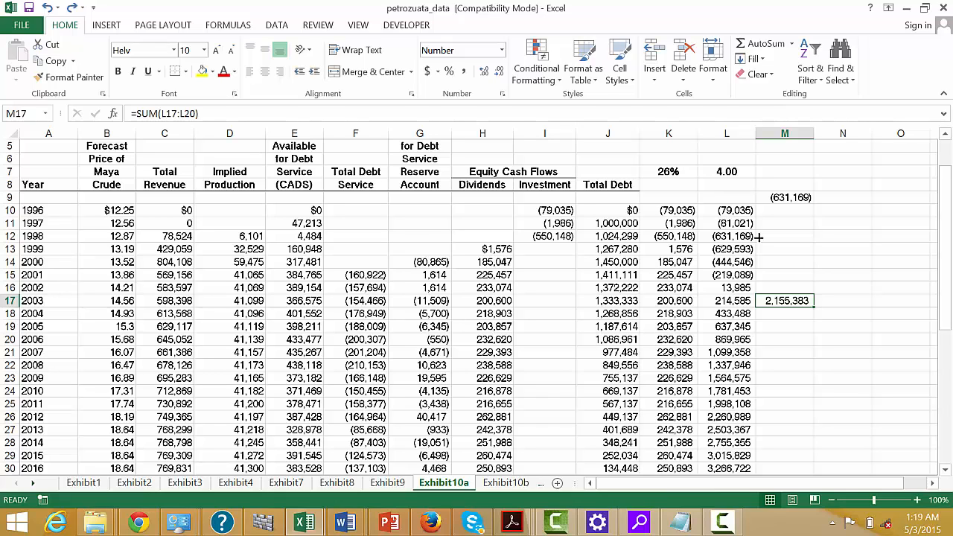
click(724, 522)
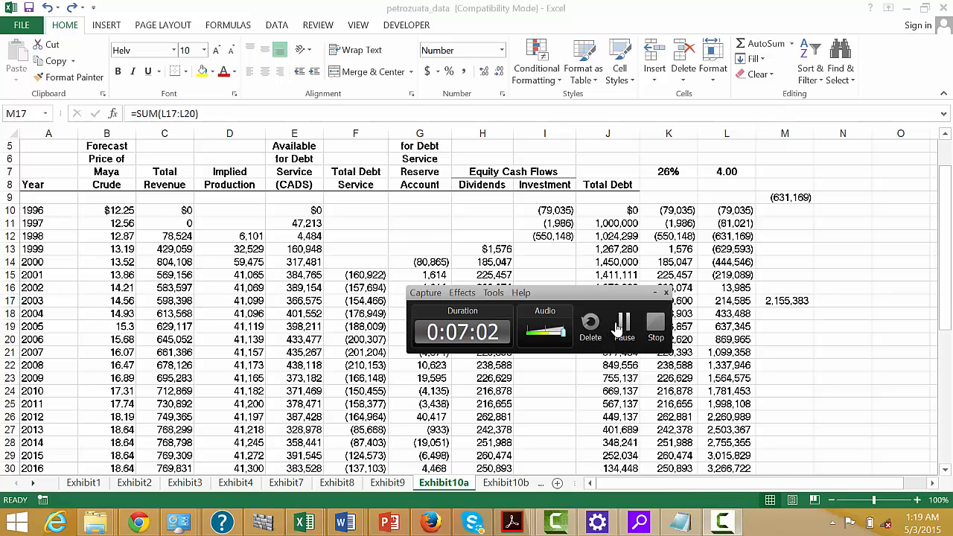
click(622, 323)
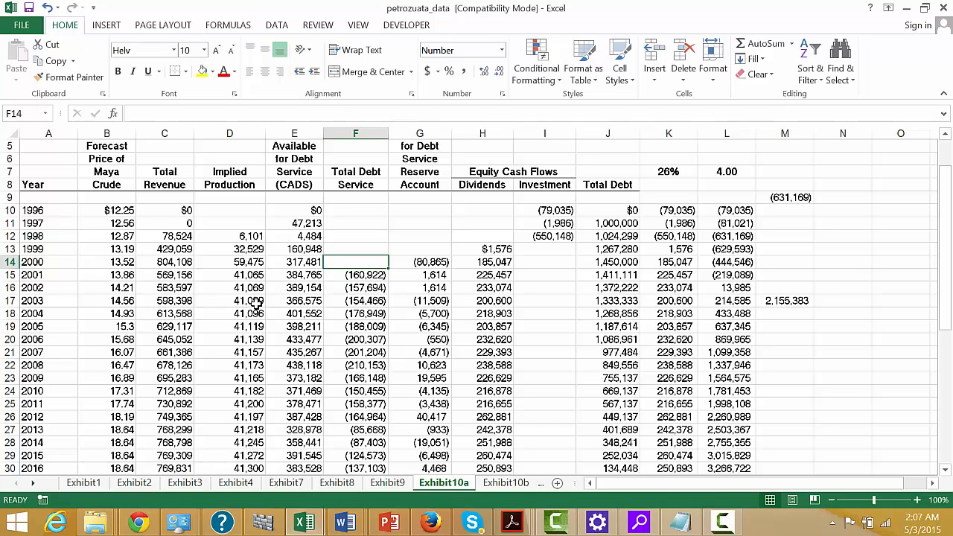
Examine the crude price, total revenue and implied production in the 2003 row.
key(Left)
key(Down)
key(Down)
key(Down)
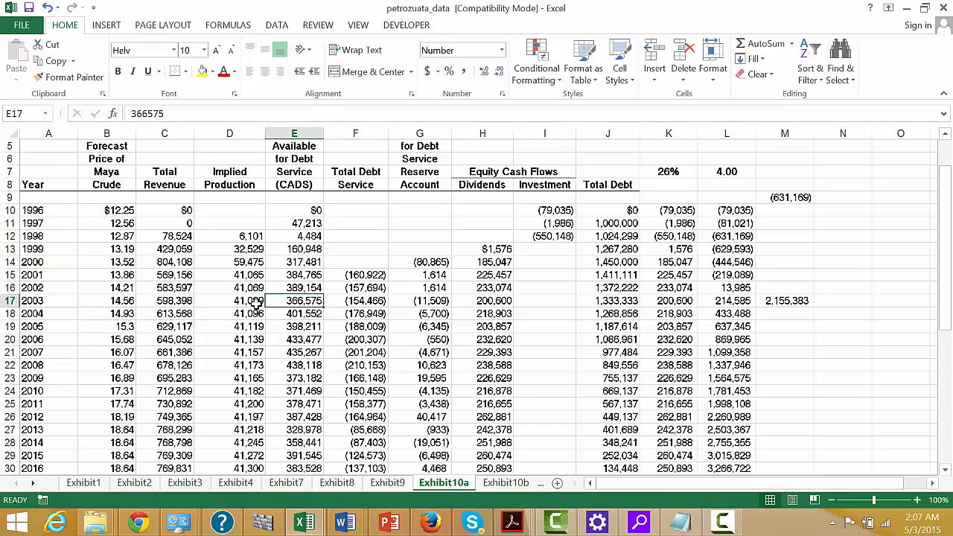
key(Left)
key(Left)
key(Left)
key(Left)
key(Right)
key(Right)
key(Right)
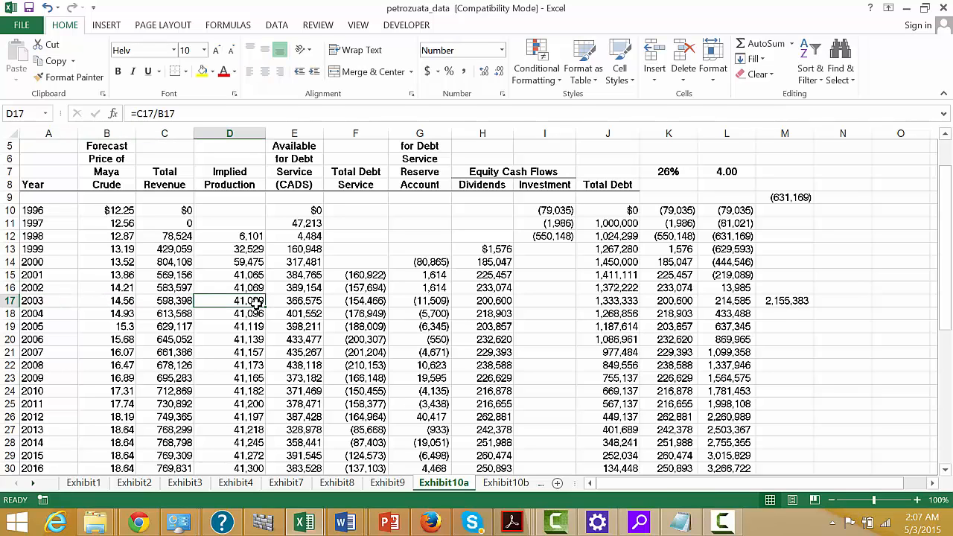
Review the 2003 row from the debt service columns through the equity cash flows to total debt.
key(Right)
key(Right)
key(Right)
key(Right)
key(Right)
key(Right)
key(Right)
key(Right)
key(Right)
key(Right)
key(Right)
key(Right)
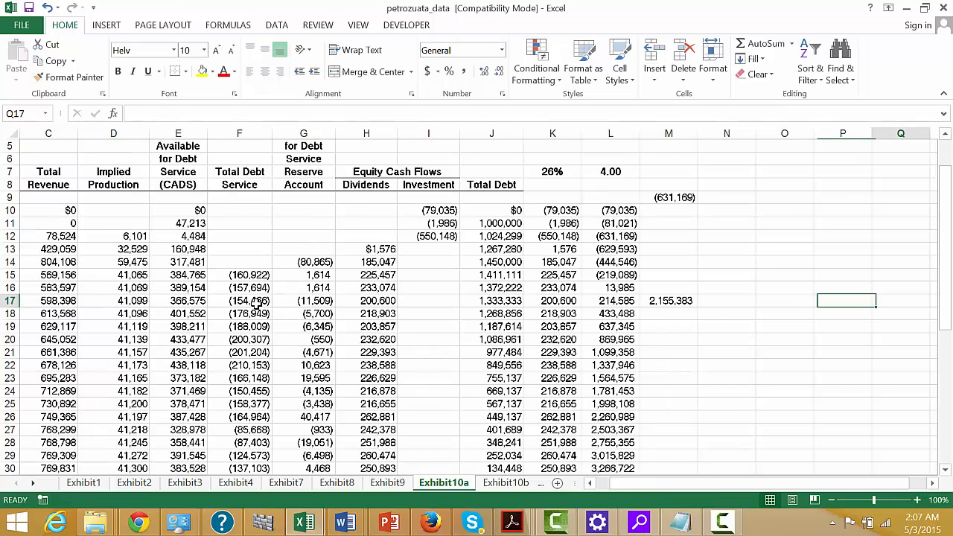
key(Left)
key(Left)
key(Left)
key(Left)
key(Left)
key(Left)
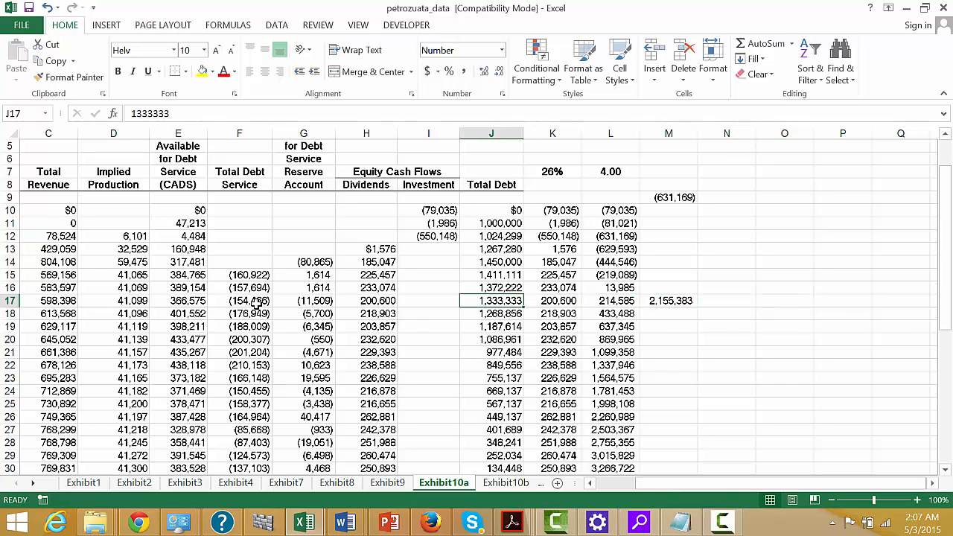
Examine the equity IRR formula in K7 and the net equity cash flows in column K down to row 36.
key(Right)
key(Up)
key(Up)
key(Up)
key(Up)
key(Up)
key(Up)
key(Up)
key(Up)
key(Up)
key(Up)
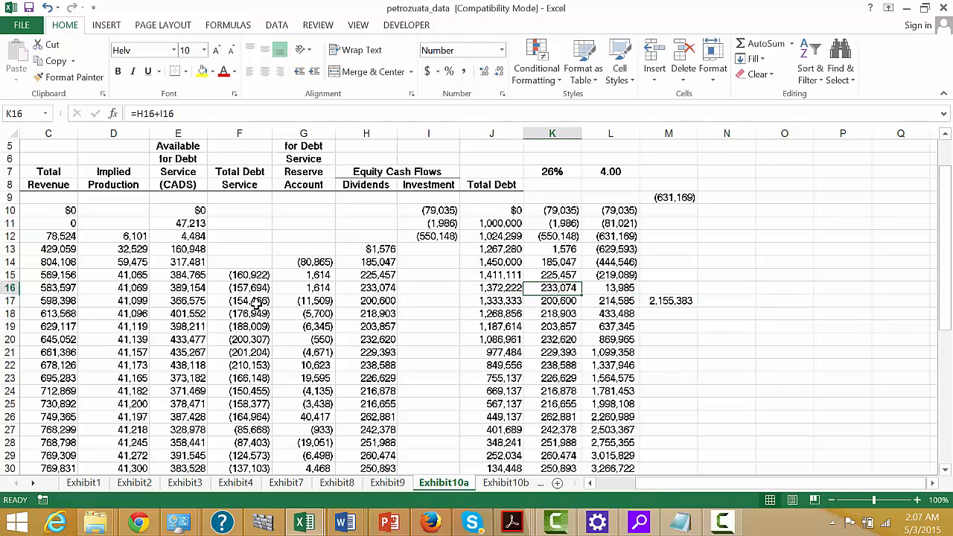
key(Down)
key(Down)
key(Down)
key(Down)
key(Down)
key(Down)
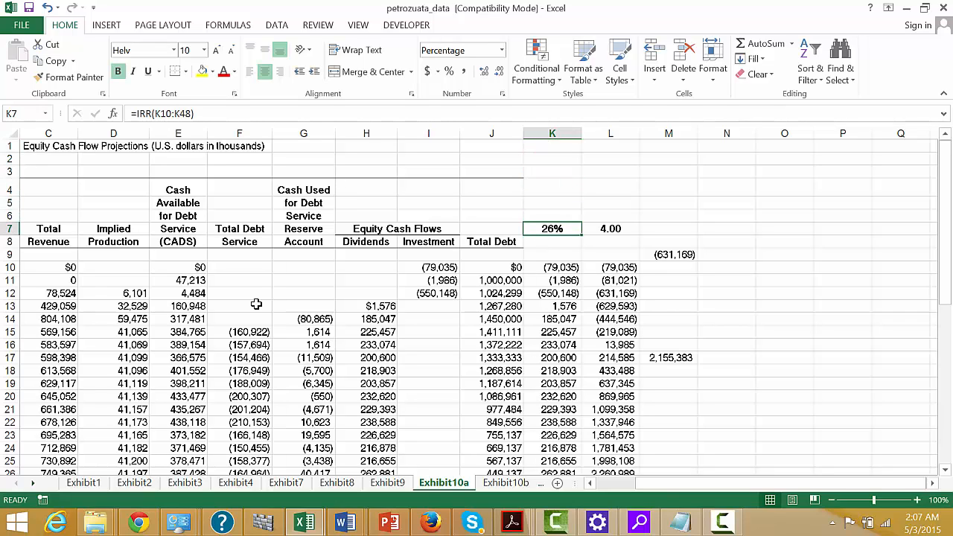
key(Down)
key(Down)
key(Down)
key(Down)
key(Down)
key(Down)
key(Down)
key(Down)
key(Down)
key(Down)
key(Down)
key(Down)
key(Down)
key(Down)
key(Down)
key(Down)
key(Down)
key(Down)
key(Down)
key(Down)
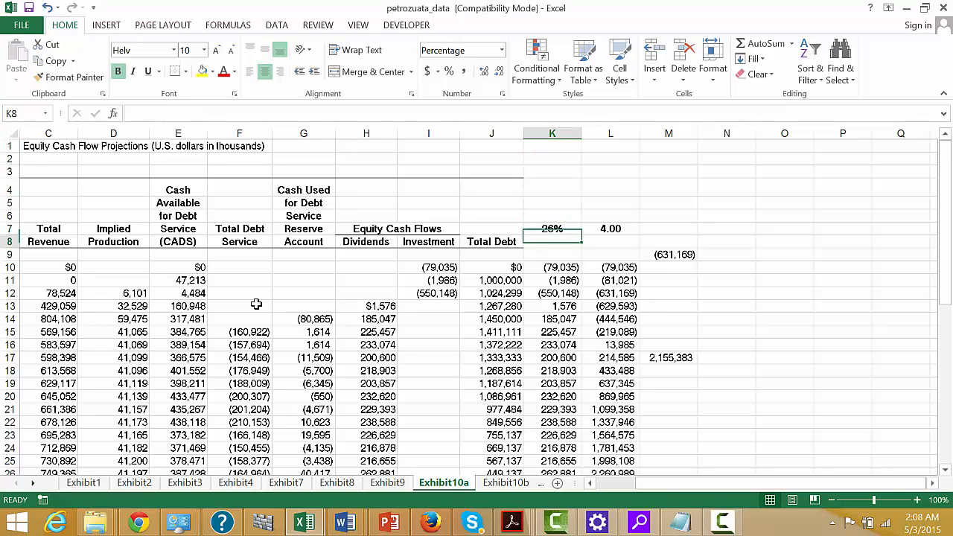
key(Down)
key(Down)
key(Down)
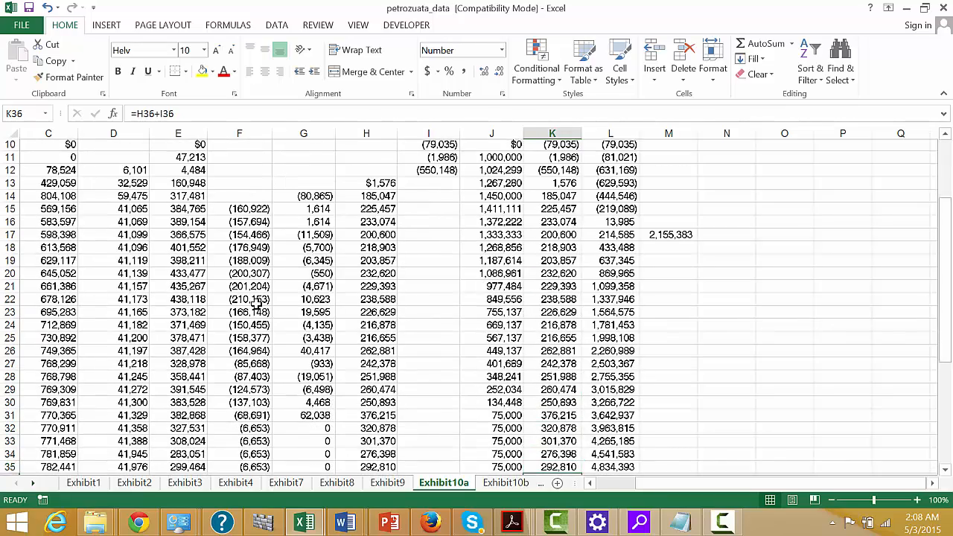
Review the net equity cash flows again from the start of column K through row 25.
key(Up)
key(Up)
key(Up)
key(Up)
key(Up)
key(Up)
key(Up)
key(Up)
key(Up)
key(Up)
key(Up)
key(Up)
key(Up)
key(Up)
key(Up)
key(Up)
key(Up)
key(Up)
key(Up)
key(Up)
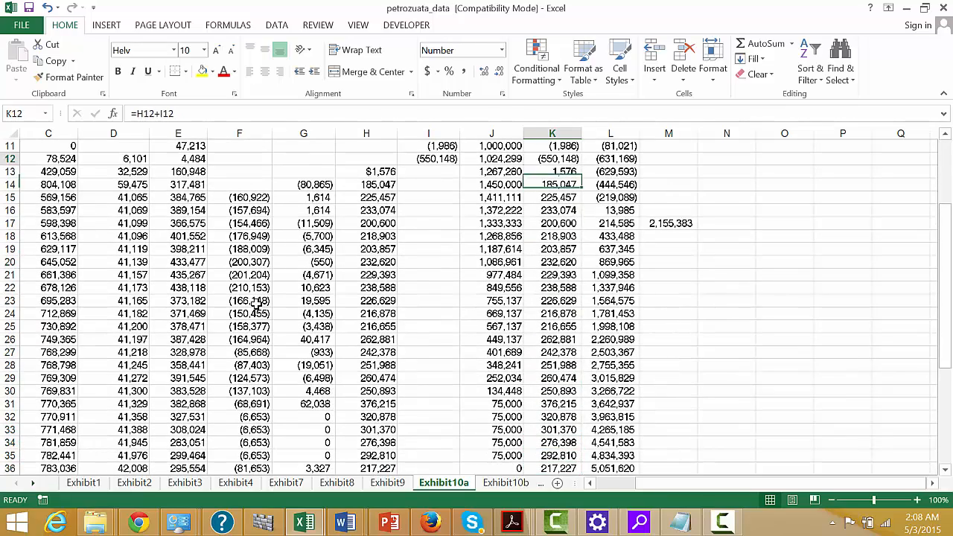
key(Down)
key(Down)
key(Down)
key(Down)
key(Down)
key(Down)
key(Down)
key(Down)
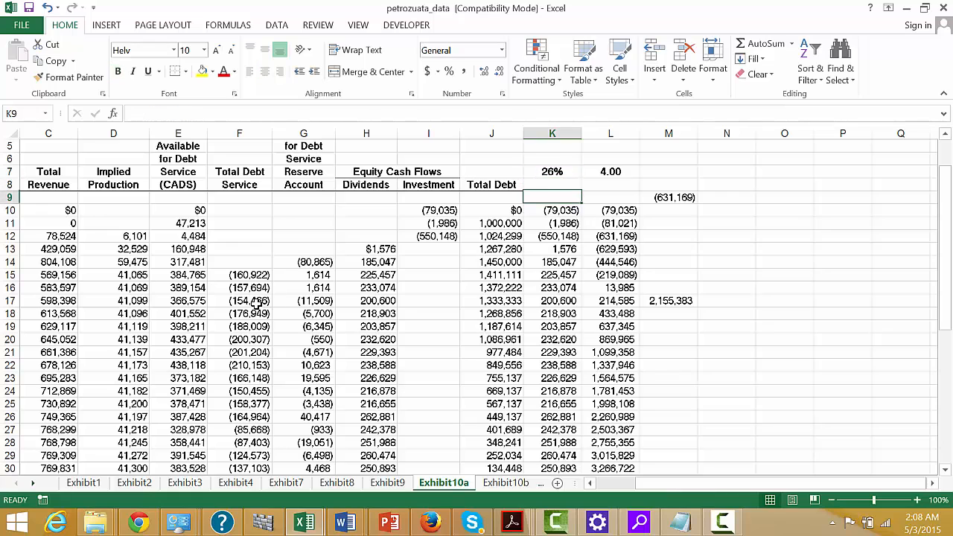
key(Down)
key(Down)
key(Down)
key(Down)
key(Down)
key(Down)
key(Down)
key(Down)
key(Down)
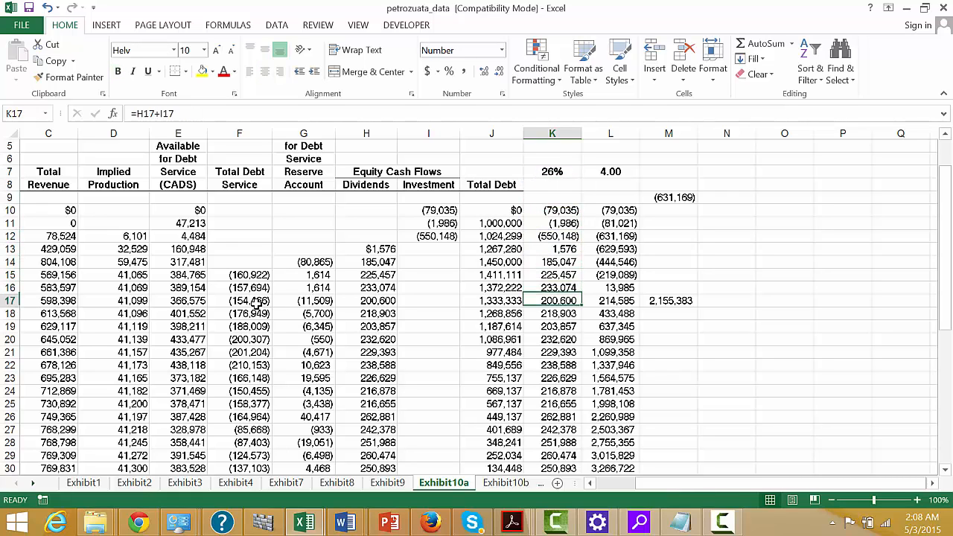
key(Down)
key(Down)
key(Down)
key(Down)
key(Down)
key(Down)
key(Down)
key(Down)
key(Down)
key(Down)
key(Down)
key(Down)
key(Down)
key(Down)
key(Down)
key(Down)
key(Down)
key(Down)
key(Down)
key(Down)
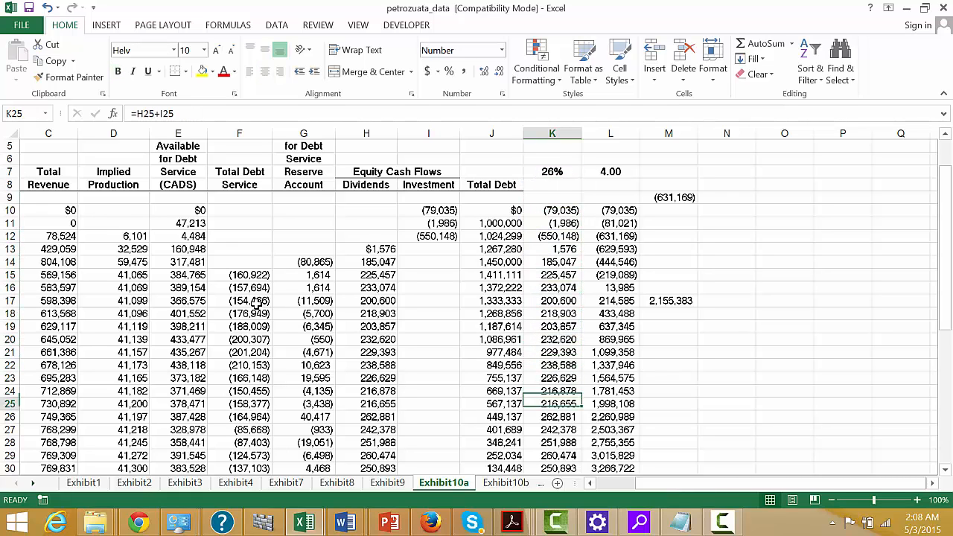
Review the remaining net equity cash flows to the final year in K48, then return to the start of the exhibit.
key(Up)
key(Up)
key(Up)
key(Up)
key(Up)
key(Up)
key(Up)
key(Up)
key(Up)
key(Up)
key(Up)
key(Up)
key(Up)
key(Up)
key(Up)
key(Up)
key(Up)
key(Up)
key(Up)
key(Up)
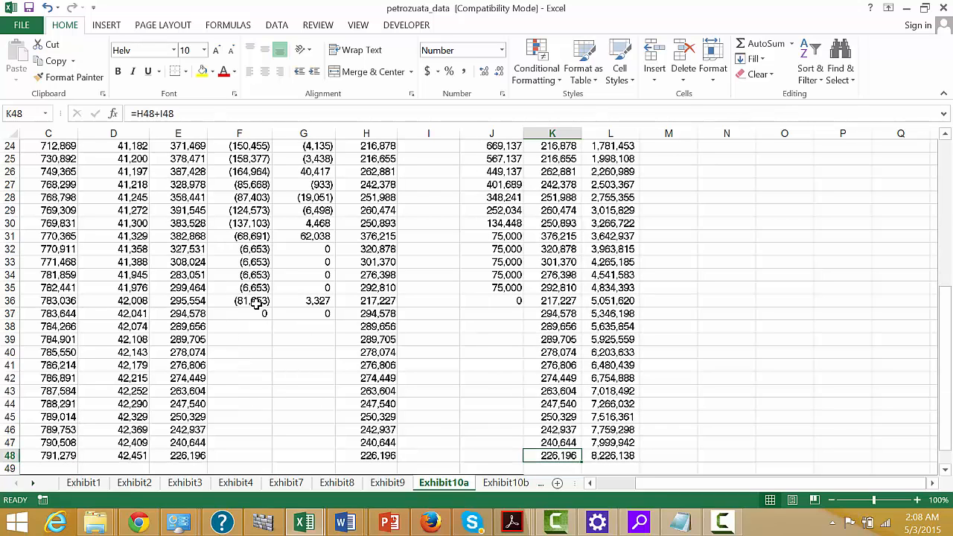
key(Down)
key(Down)
key(Down)
key(Down)
key(Down)
key(Down)
key(Down)
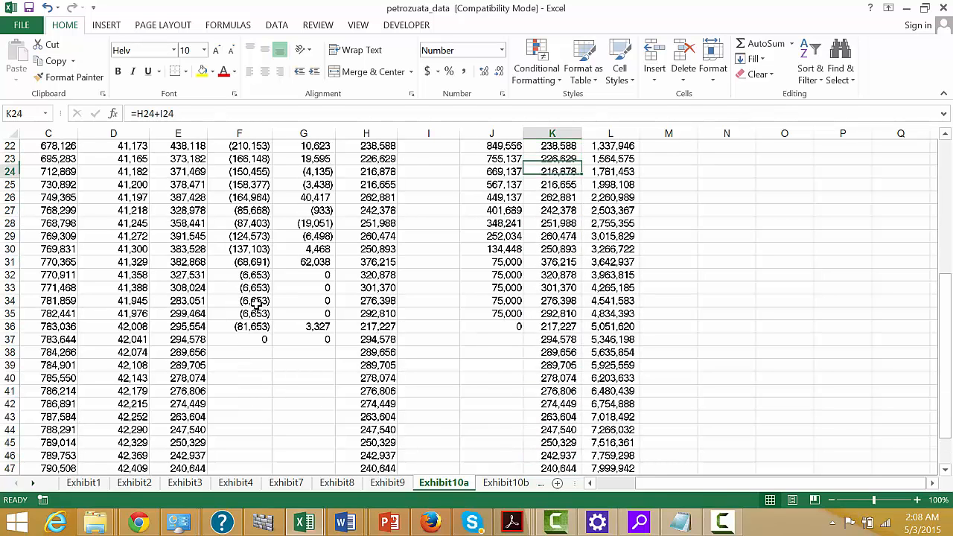
key(Up)
key(Up)
key(Up)
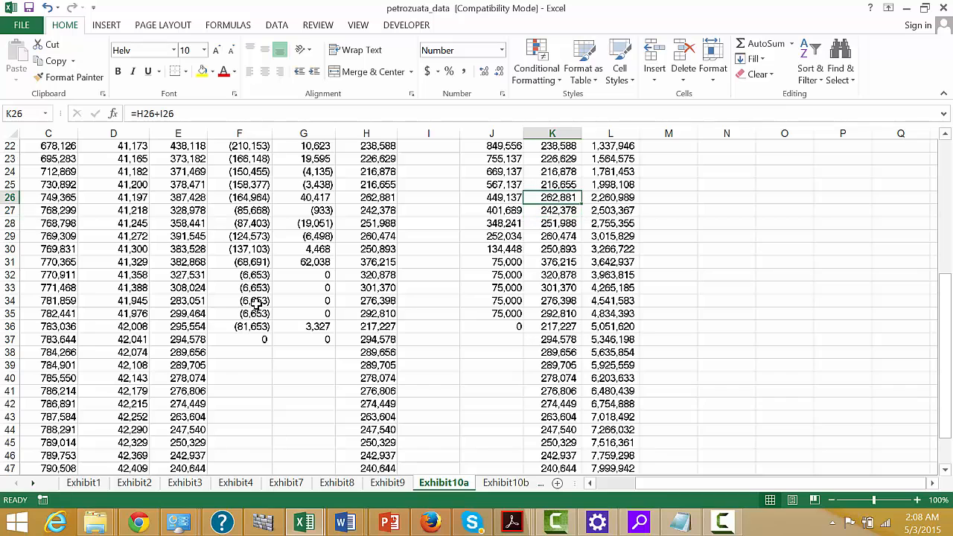
key(Page_Up)
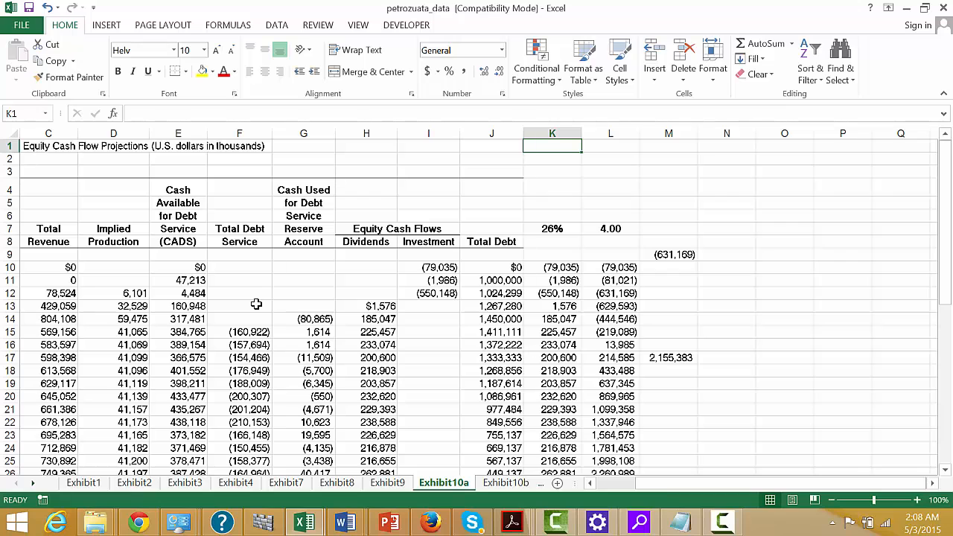
Review the exhibit's year column and the total revenue up to the 2007 row.
key(Left)
key(Left)
key(Left)
key(Left)
key(Left)
key(Left)
key(Left)
key(Left)
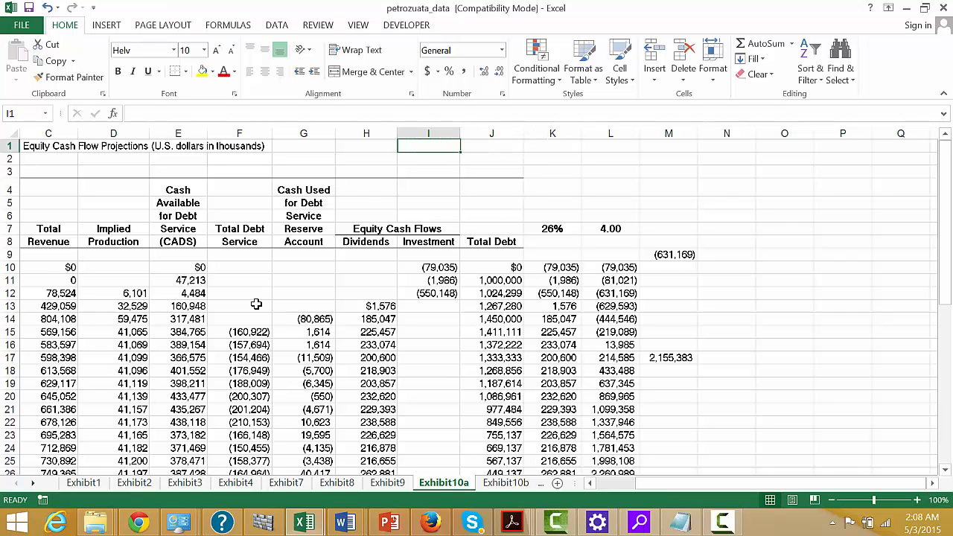
key(Left)
key(Left)
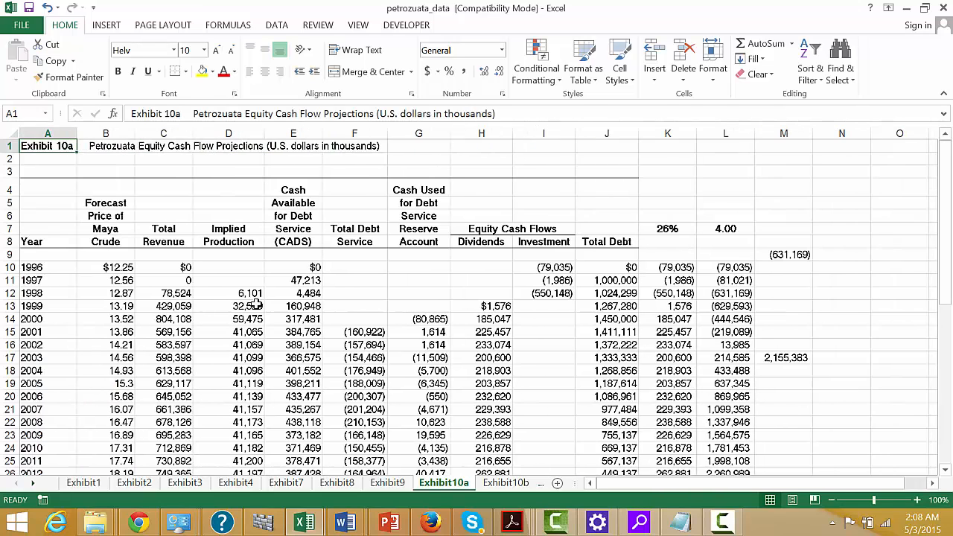
key(Down)
key(Down)
key(Down)
key(Down)
key(Down)
key(Down)
key(Down)
key(Down)
key(Down)
key(Down)
key(Down)
key(Down)
key(Down)
key(Down)
key(Down)
key(Down)
key(Down)
key(Down)
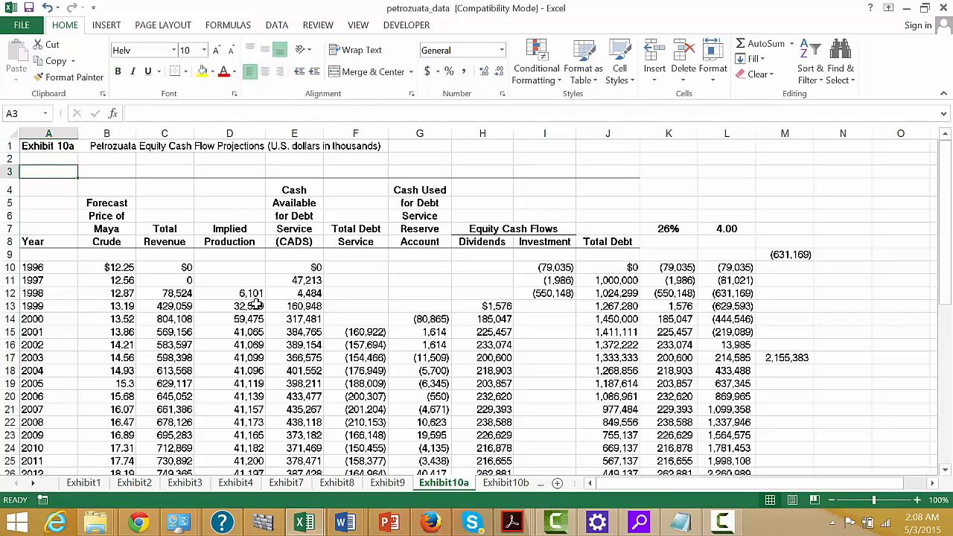
key(Down)
key(Down)
key(Right)
Examine cash available for debt service from 2006 back to 2001, with the adjoining 2001 figures.
key(Right)
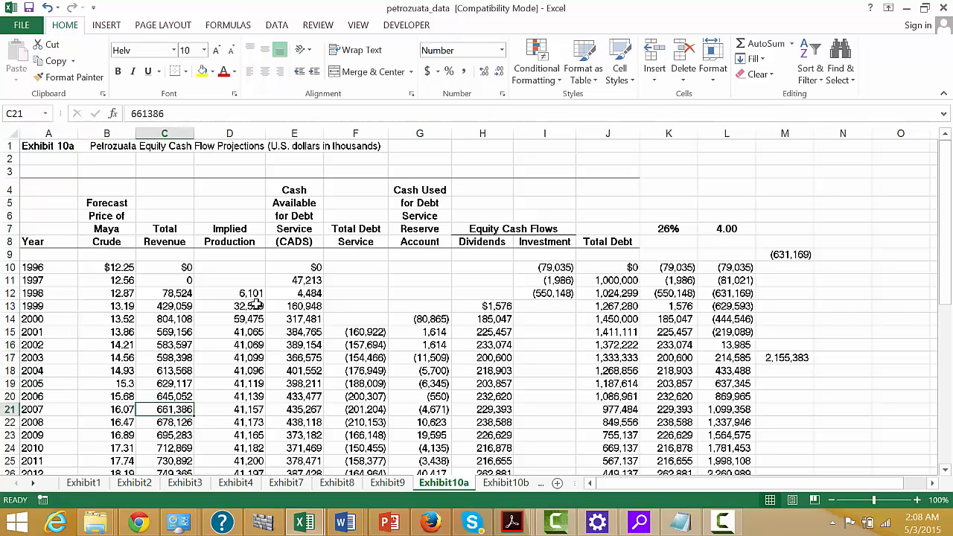
key(Up)
key(Right)
key(Right)
key(Up)
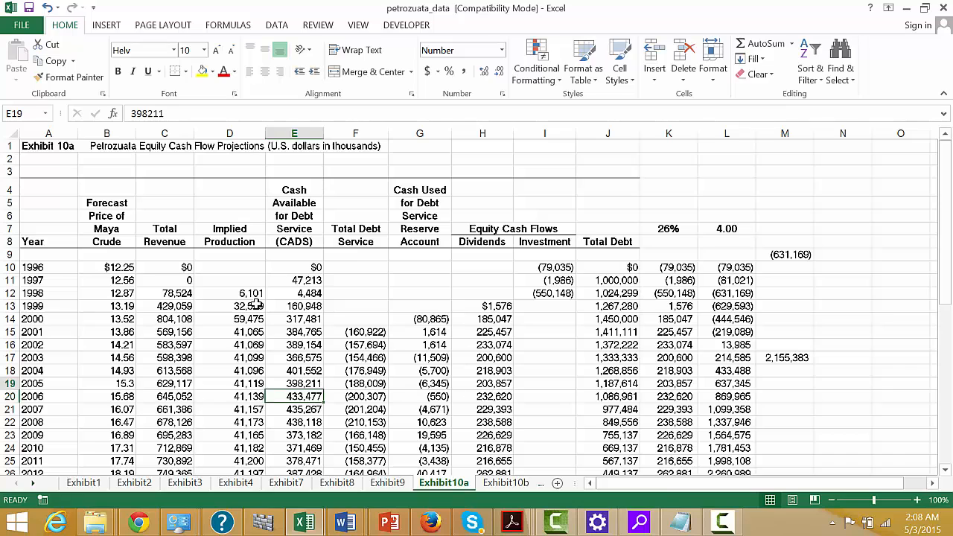
key(Up)
key(Up)
key(Up)
key(Up)
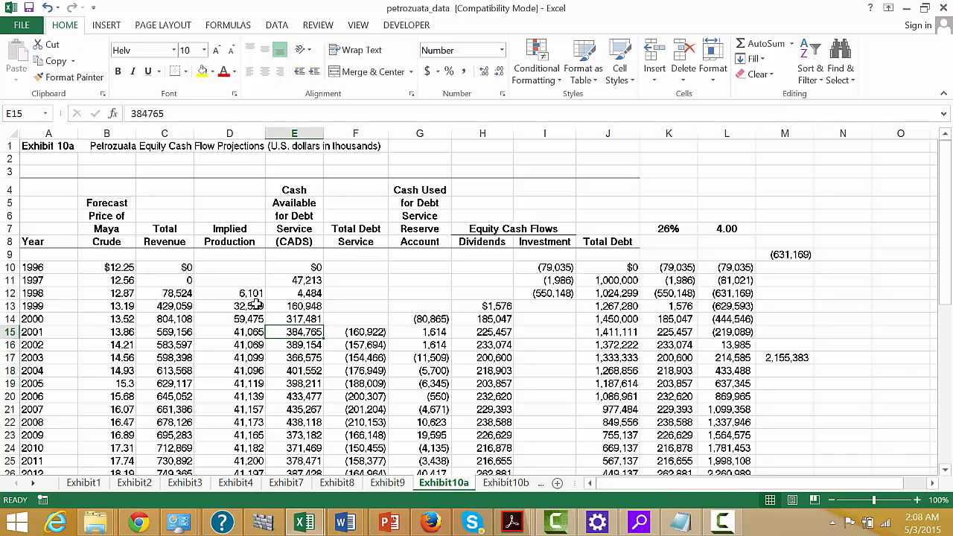
key(Right)
key(Left)
key(Left)
key(Left)
Link the year 2001 into N15 with =A15.
key(Right)
key(Right)
key(Right)
key(Right)
key(Right)
key(Right)
key(Right)
key(Right)
key(Right)
key(Right)
key(Right)
key(Right)
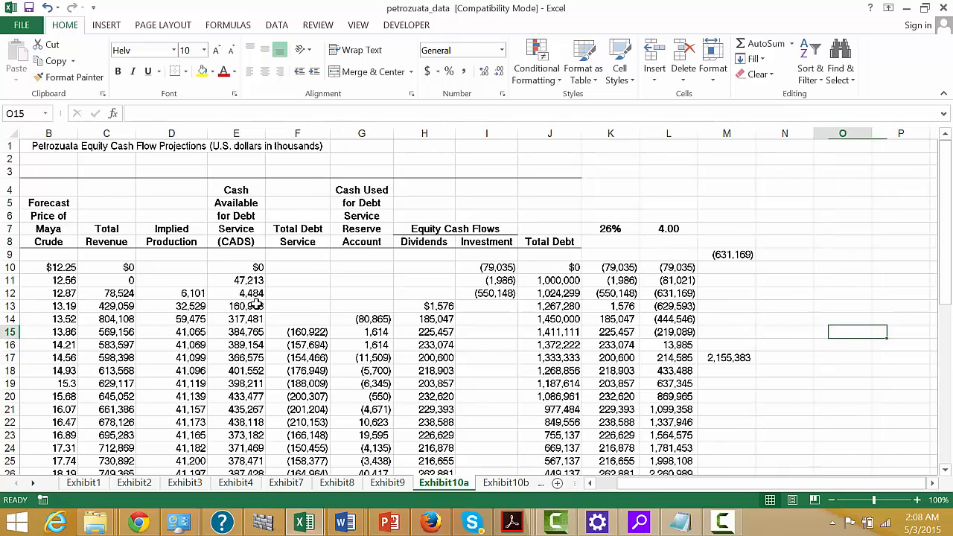
key(Left)
text(=)
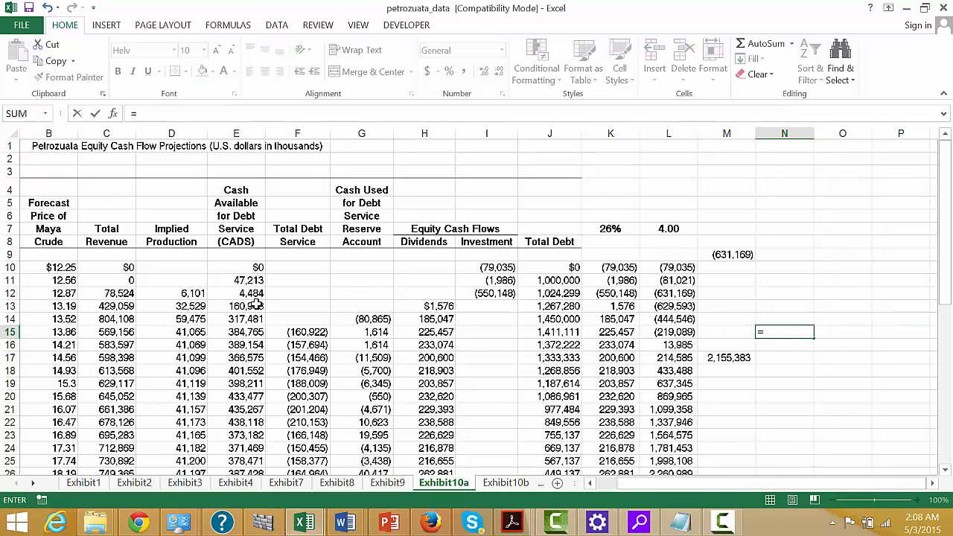
key(Left)
key(Left)
key(Left)
key(Left)
key(Left)
key(Left)
key(Left)
key(Left)
key(Left)
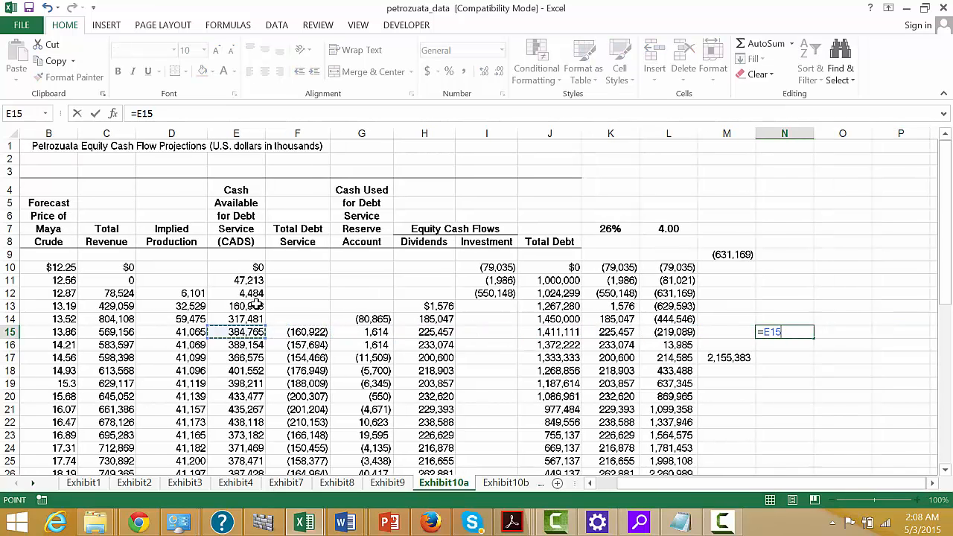
key(Left)
key(Left)
key(Left)
key(Left)
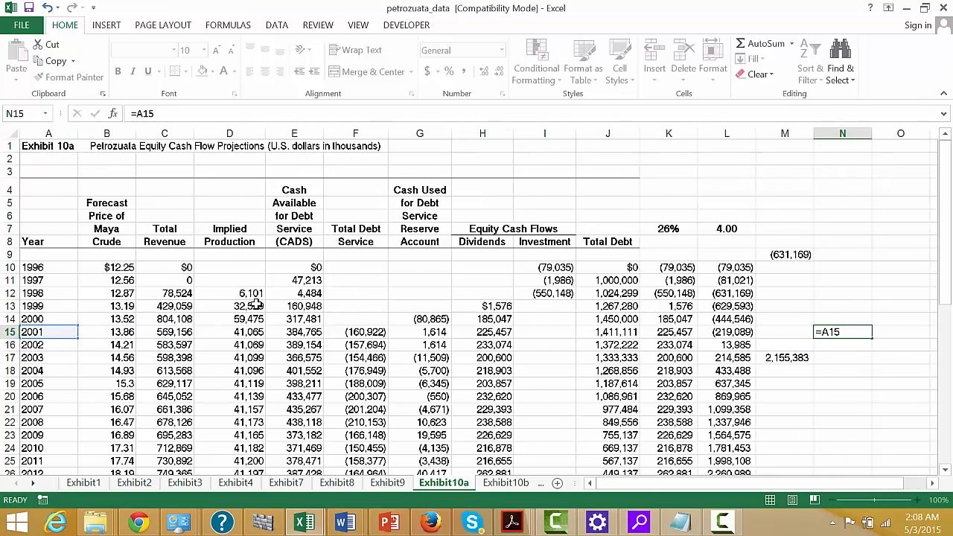
key(ctrl+Return)
Link the 2001 cash available for debt service into O15 with =E15.
key(Right)
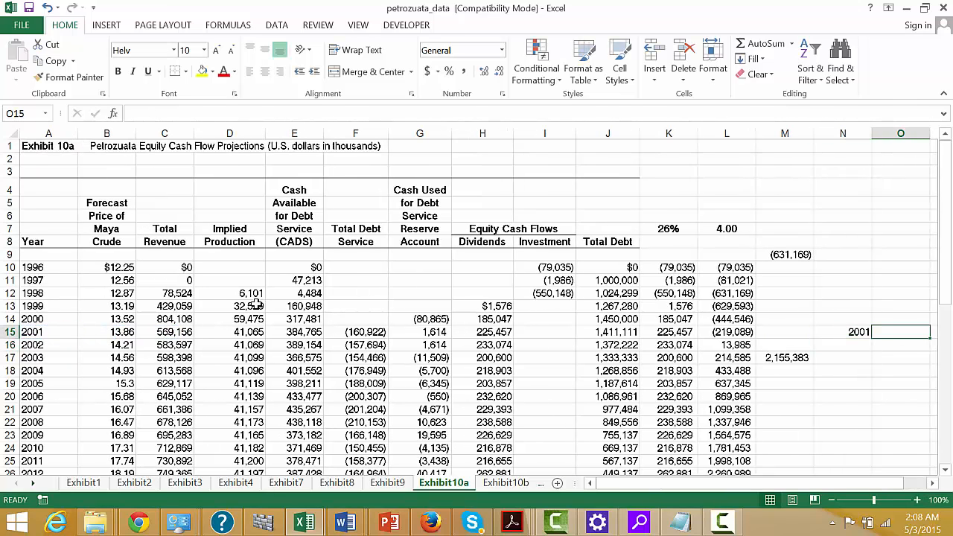
text(=)
key(Left)
key(Left)
key(Left)
key(Left)
key(Left)
key(Left)
key(Left)
key(Left)
key(Left)
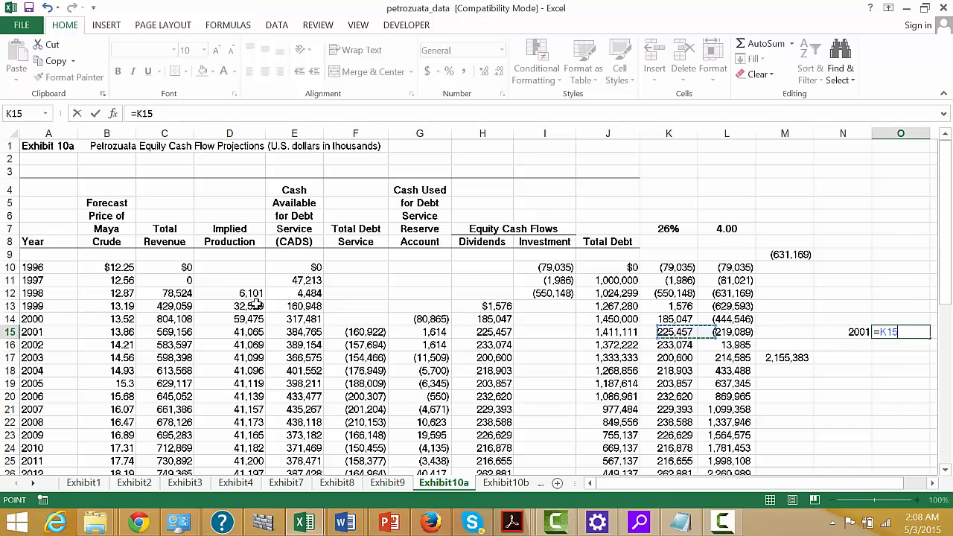
key(Left)
key(ctrl+Return)
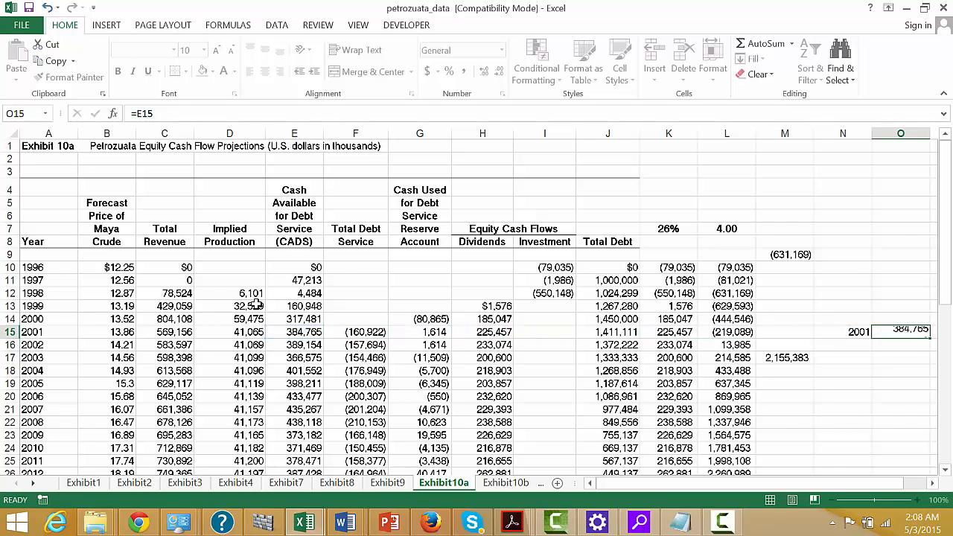
Bring the 2001 total debt service into P15 as a positive number with =-F15.
key(Right)
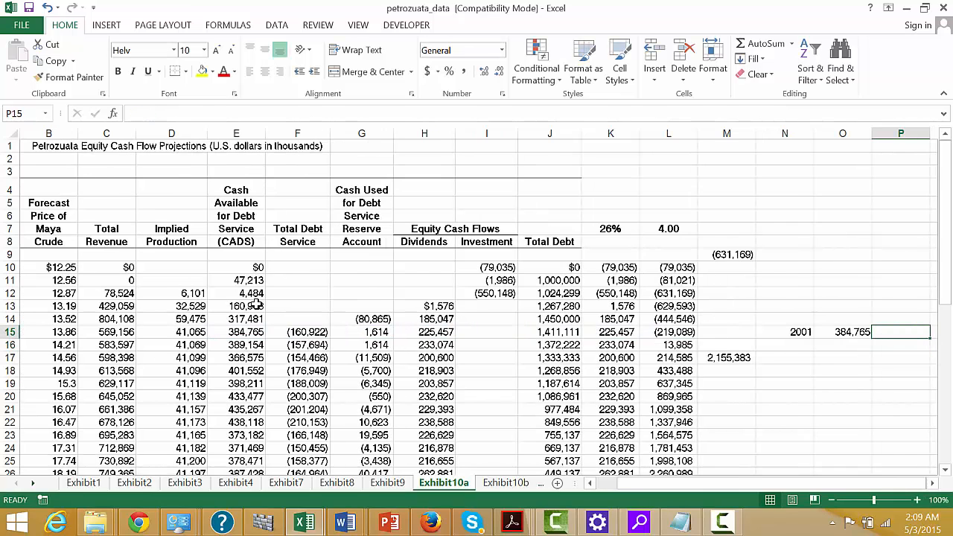
text(=)
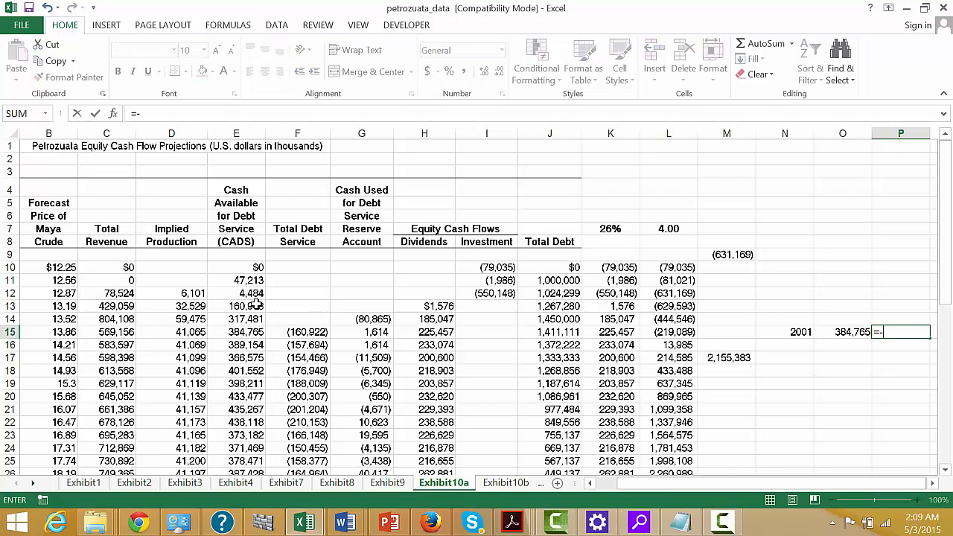
text(-)
key(Left)
key(Left)
key(Left)
key(Left)
key(Left)
key(Left)
key(Left)
key(Left)
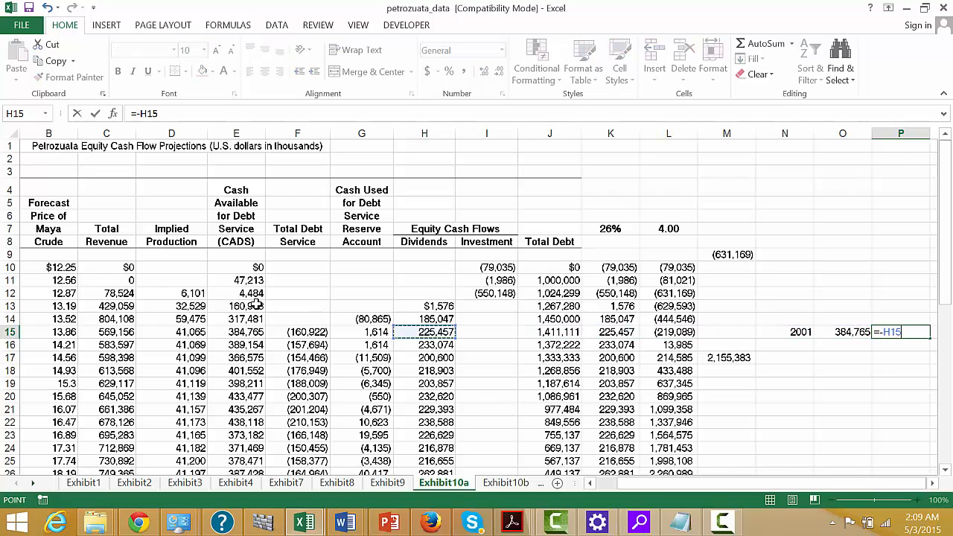
key(Left)
key(Left)
key(Return)
key(Up)
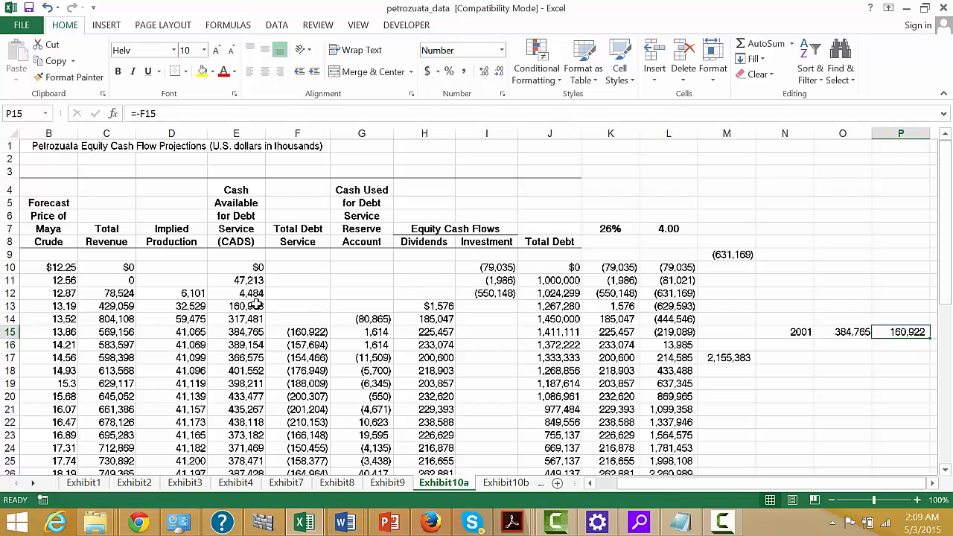
key(Up)
key(Up)
key(Up)
key(Up)
key(Up)
key(Up)
key(Up)
key(Up)
key(Up)
key(Up)
key(Up)
key(Up)
key(Up)
key(Up)
key(Left)
key(Left)
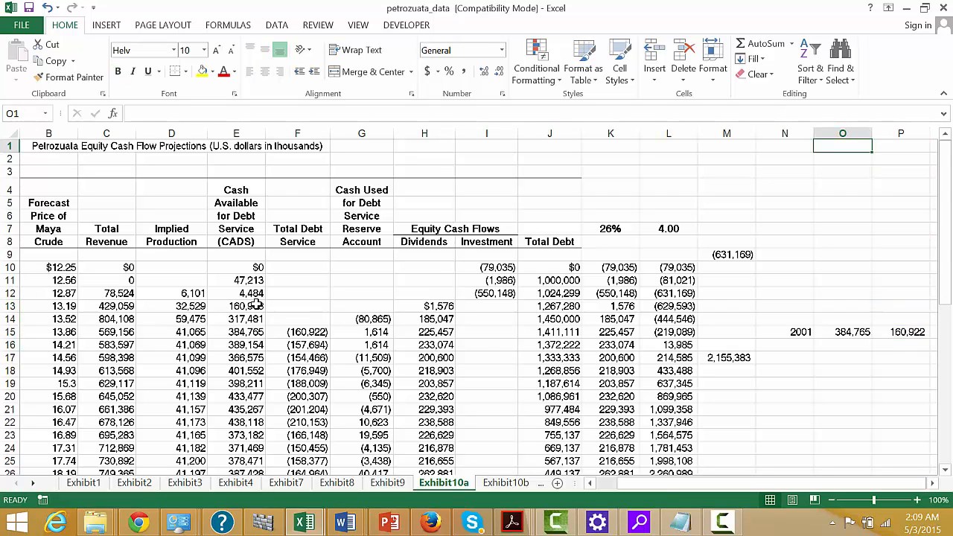
key(Down)
key(Down)
key(Down)
key(Down)
key(Down)
key(Down)
key(Down)
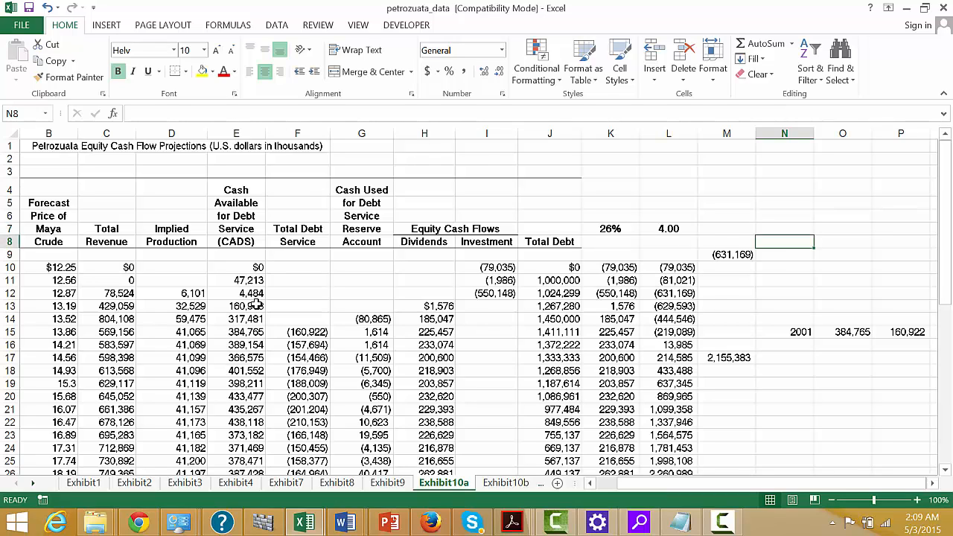
key(Up)
key(Up)
key(Up)
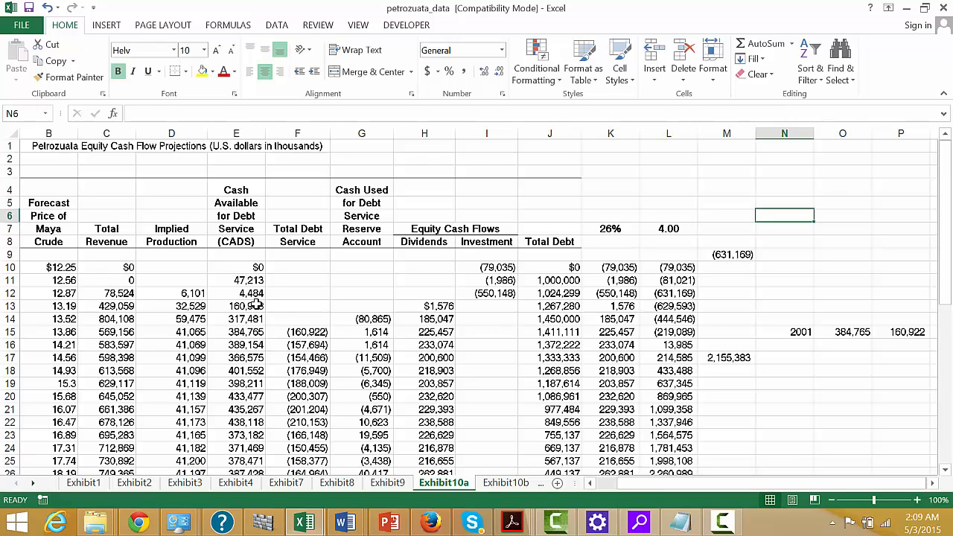
key(Down)
key(Down)
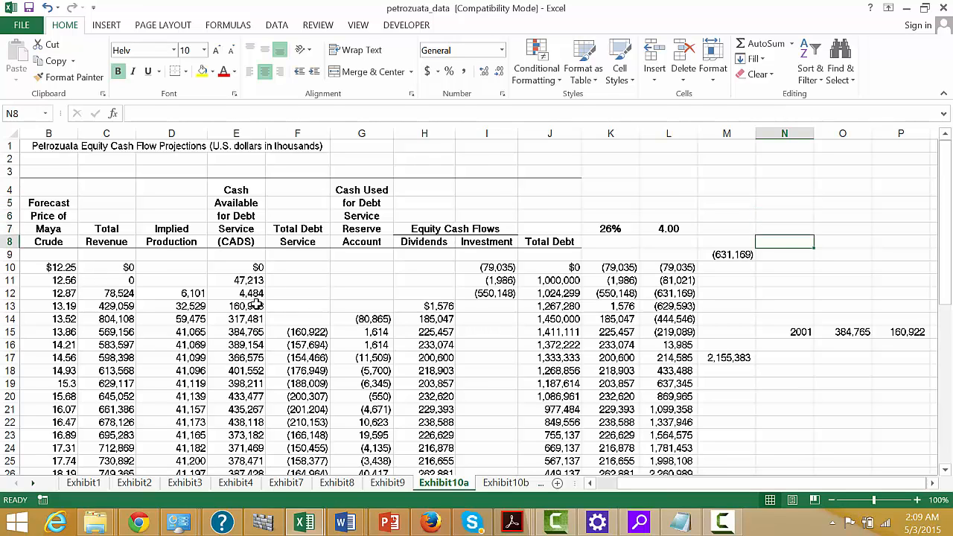
text(=)
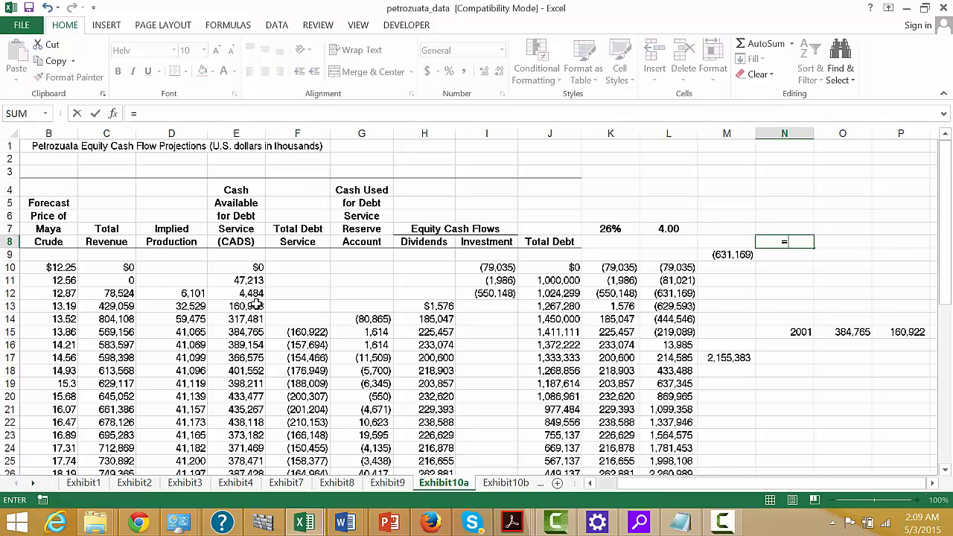
key(Escape)
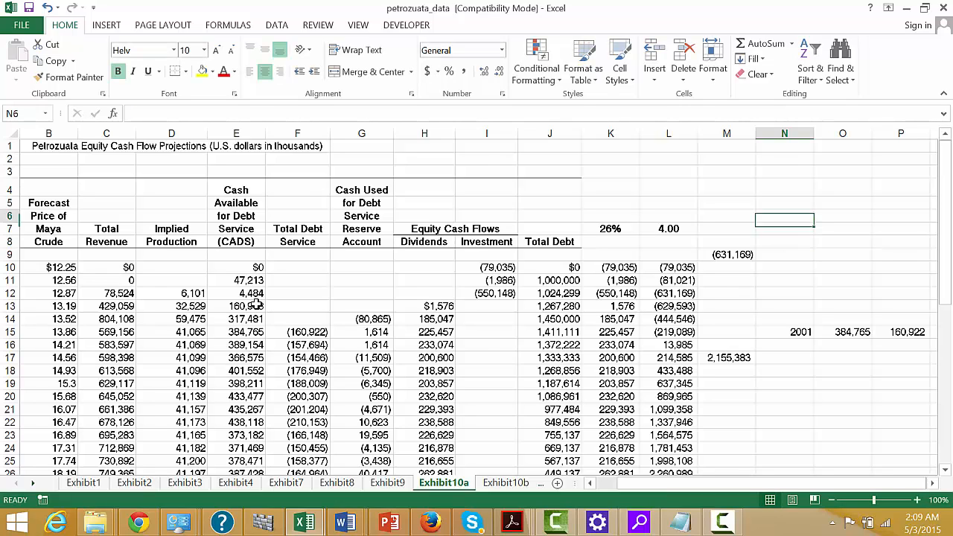
Link the first line of the cash available for debt service heading into N4 with =E4.
key(Up)
key(Up)
key(Up)
key(Up)
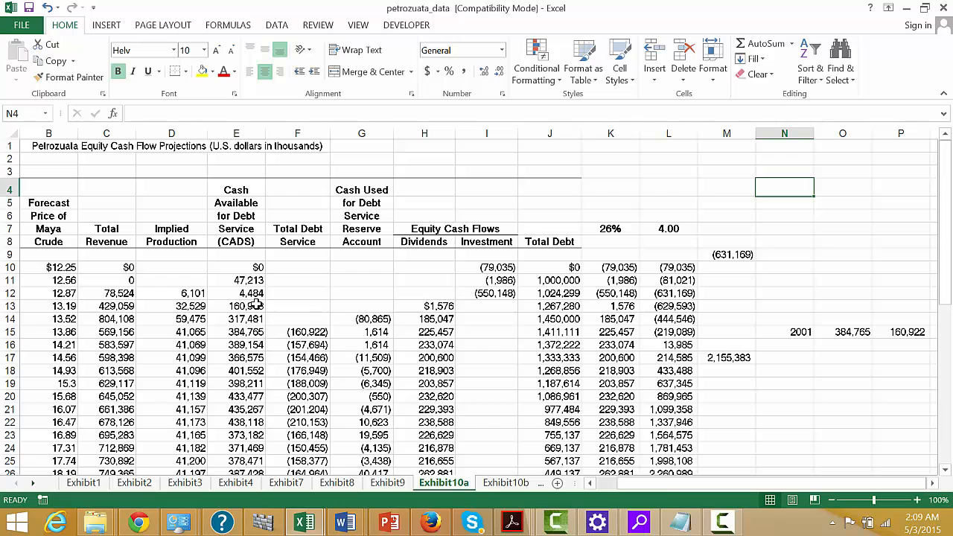
text(=)
key(Left)
key(Left)
key(Left)
key(Left)
key(Left)
key(Left)
key(Left)
key(Left)
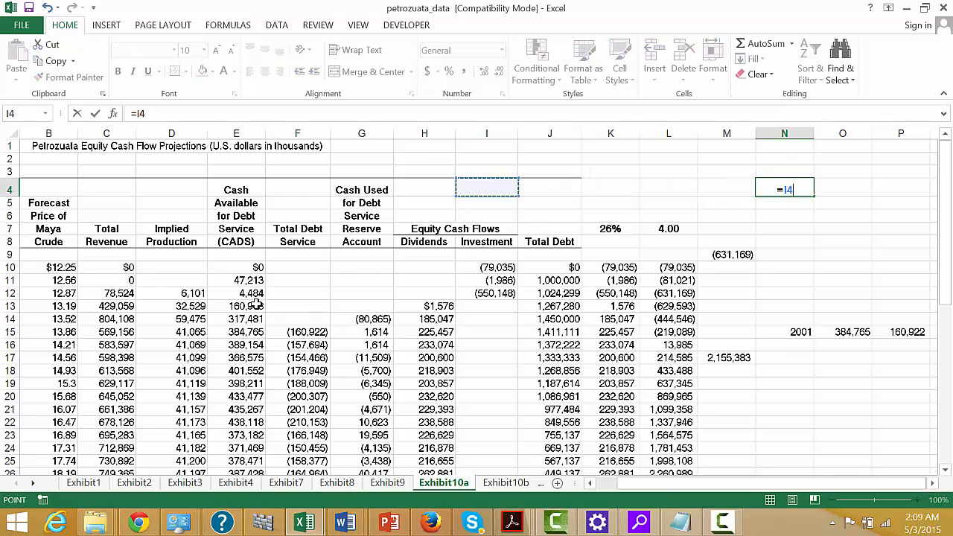
key(Left)
key(ctrl+Return)
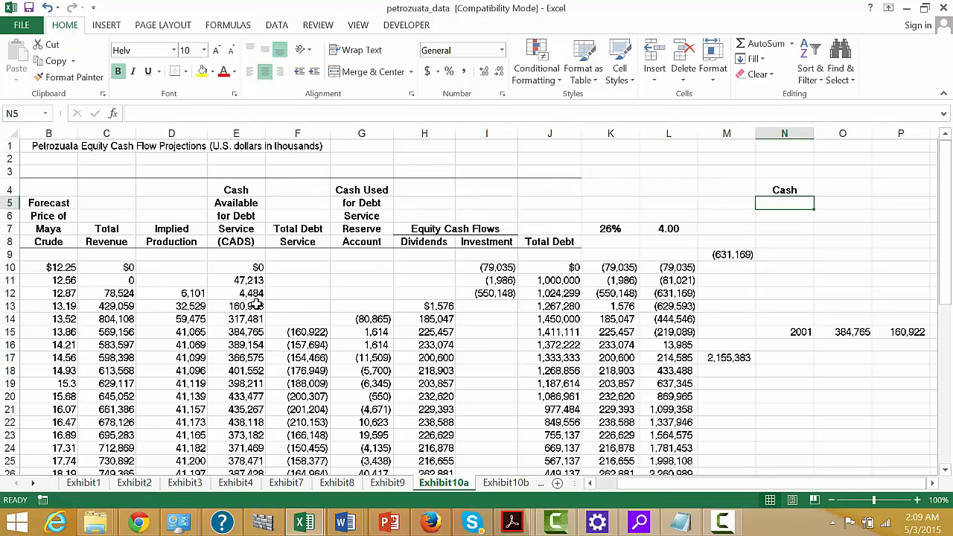
Fill the heading formula from N4 down through N8.
key(shift+Down)
key(shift+Down)
key(shift+Down)
key(shift+Down)
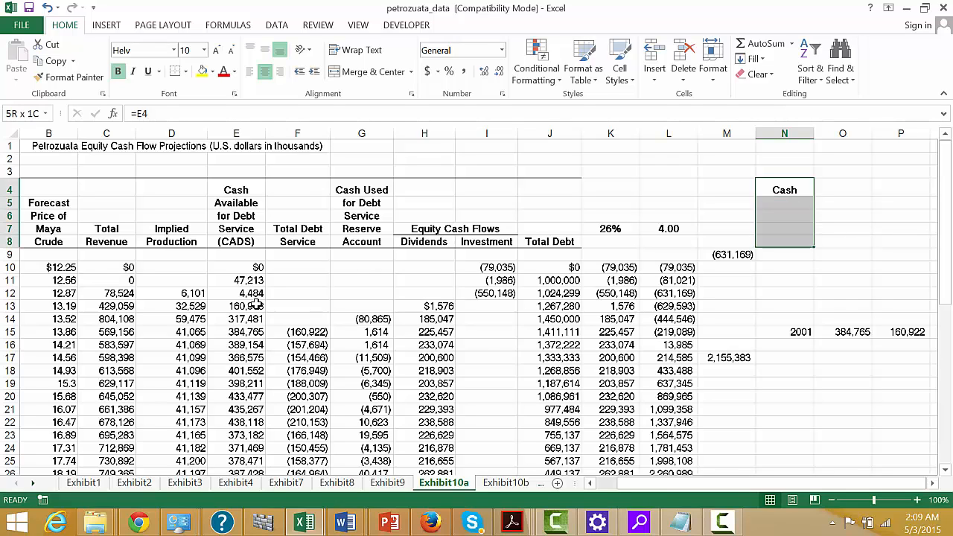
key(ctrl+d)
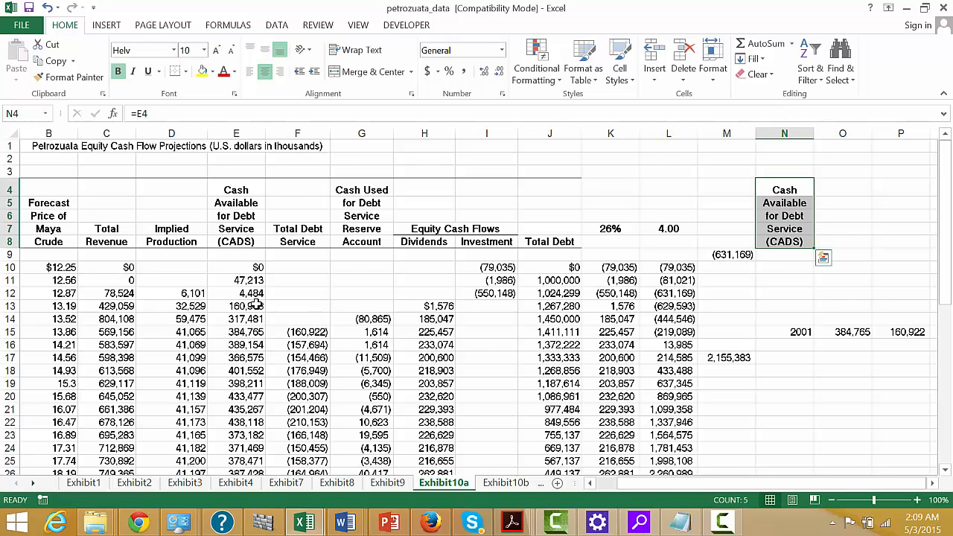
Move the cash available for debt service heading from N4:N8 to O4:O8, above its figures.
key(Right)
key(Left)
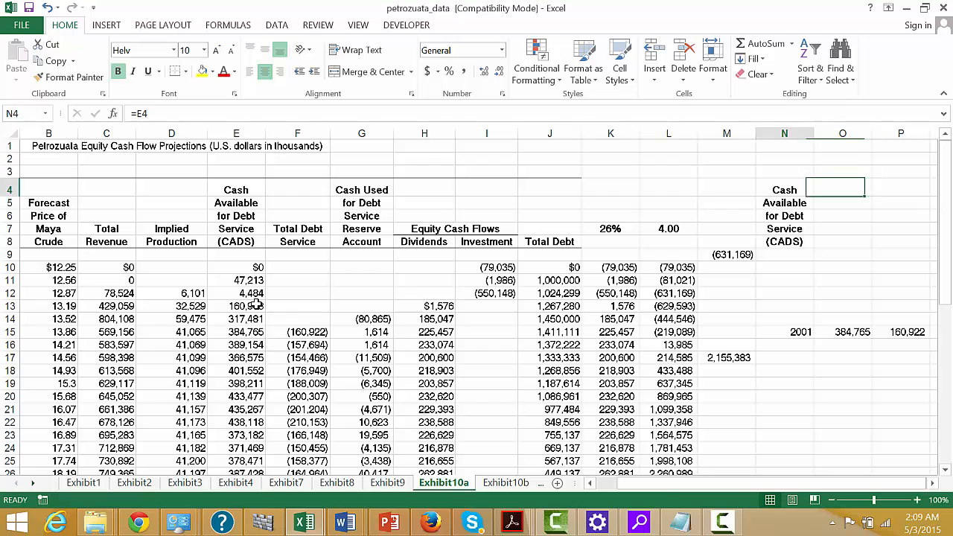
key(shift+Down)
key(shift+Down)
key(shift+Down)
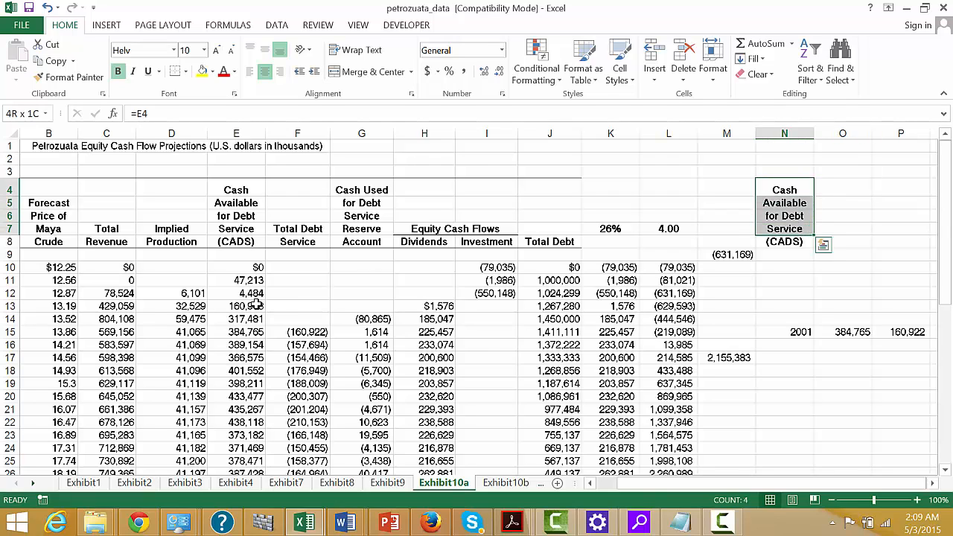
key(shift+Down)
key(ctrl+c)
key(Right)
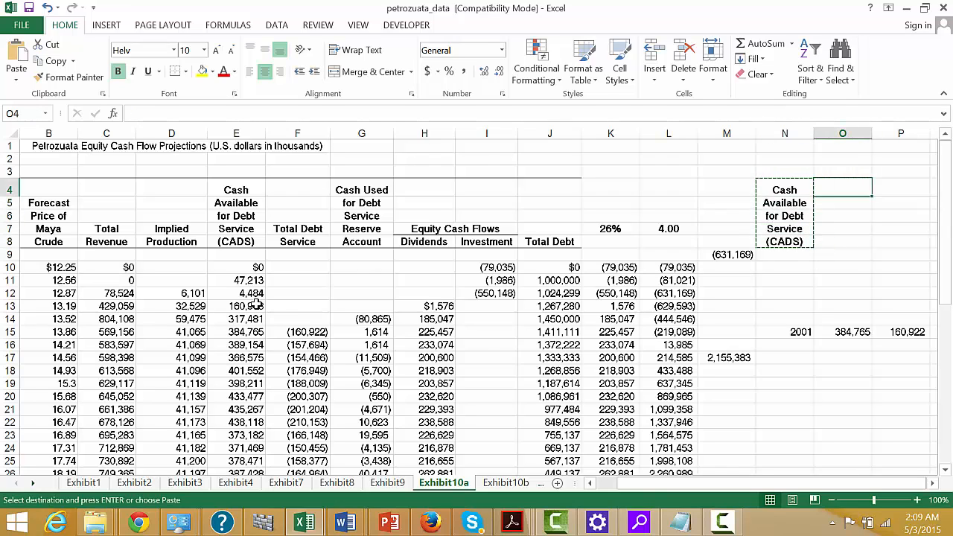
key(Return)
key(Right)
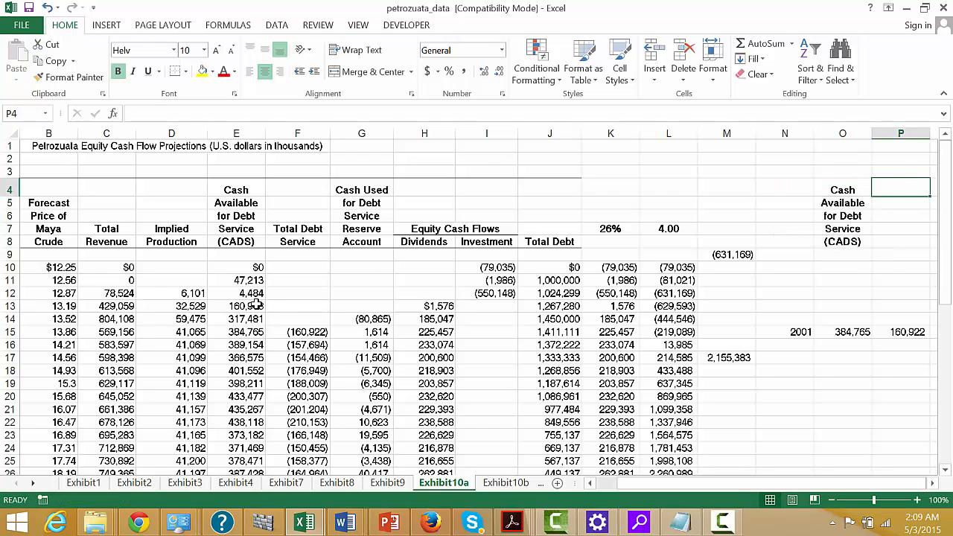
text(=)
key(Left)
key(Left)
key(Left)
key(Left)
key(Left)
key(Left)
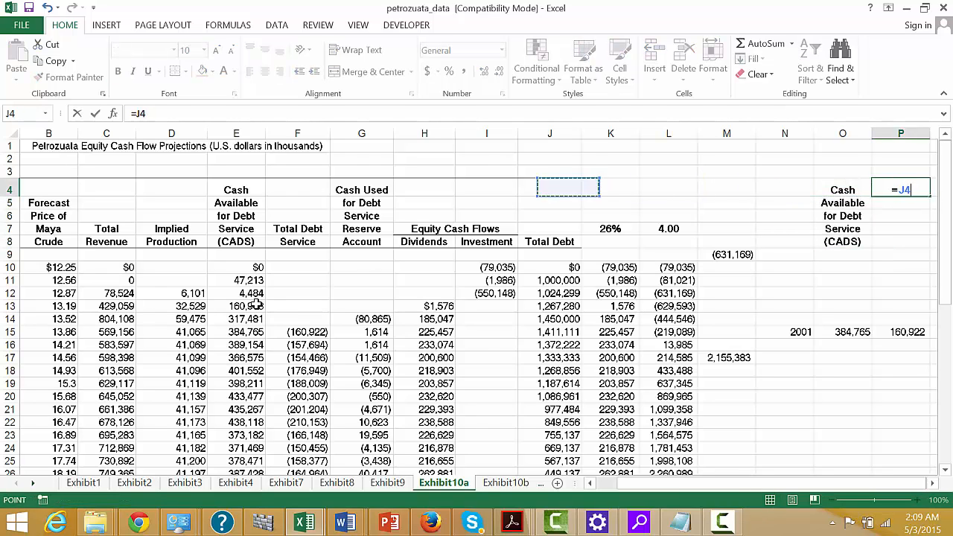
key(Left)
key(Left)
key(Left)
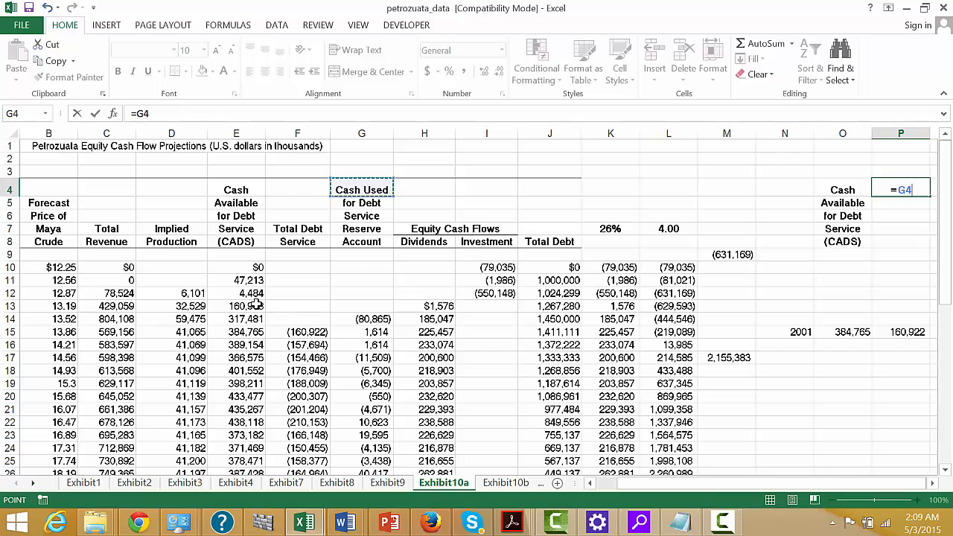
key(Escape)
Link the first line of the total debt service heading into P7 with =F7.
key(Down)
key(Down)
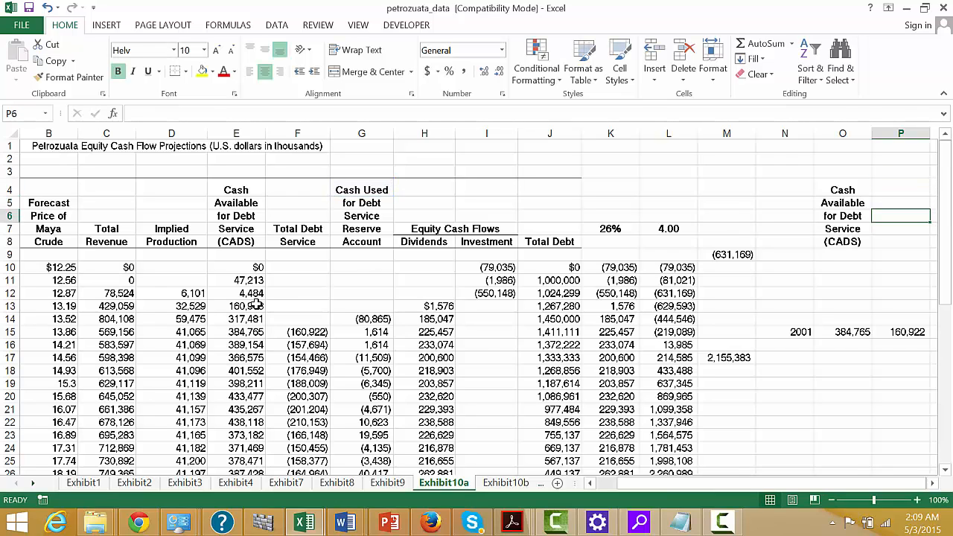
key(Down)
text(=)
key(Left)
key(Left)
key(Left)
key(Left)
key(Left)
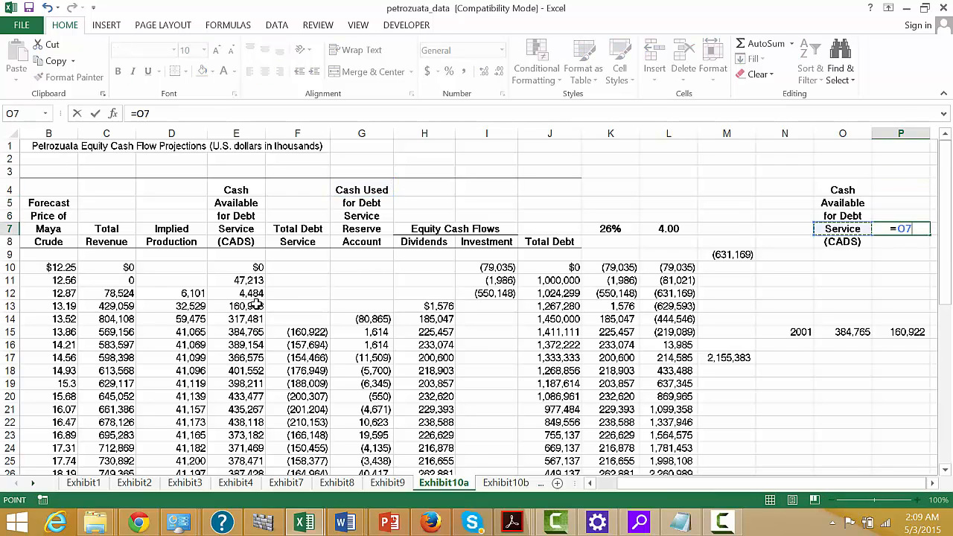
key(Left)
key(Left)
key(Left)
key(Left)
key(Left)
key(Left)
key(Left)
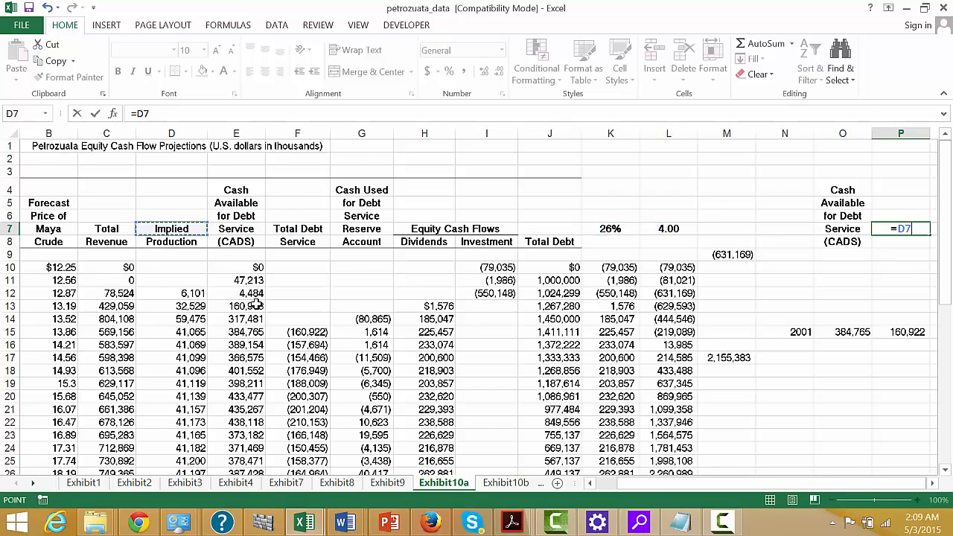
key(Right)
key(Right)
key(Return)
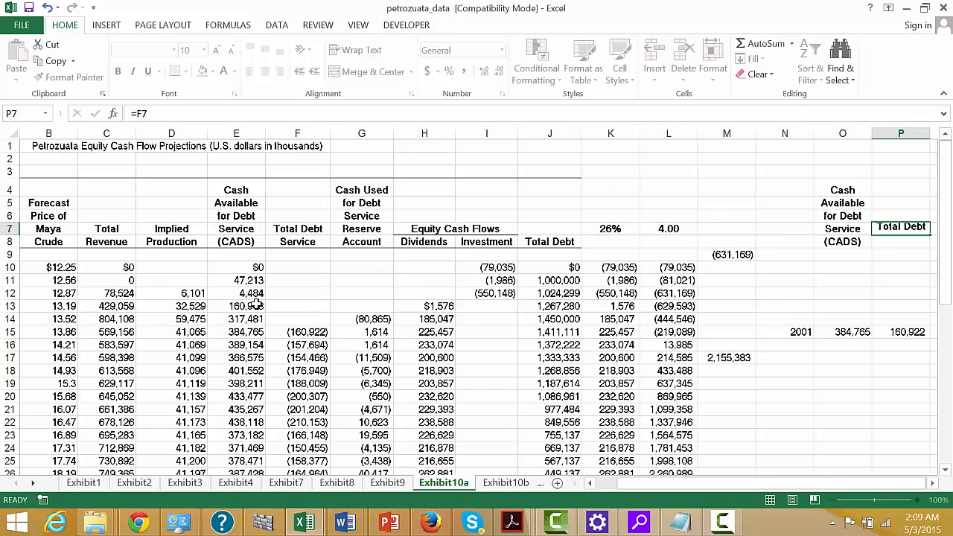
Fill the debt service heading formula from P7 down to P8.
key(Up)
key(shift+Down)
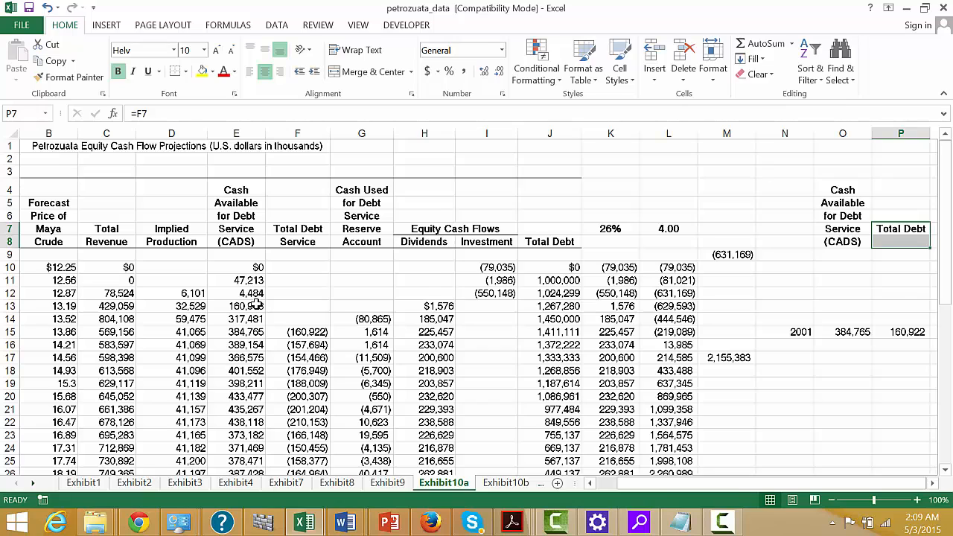
key(ctrl+d)
Fill the year, cash available and debt service formulas in N15:P15 down through row 48.
key(Down)
key(Left)
key(Down)
key(Down)
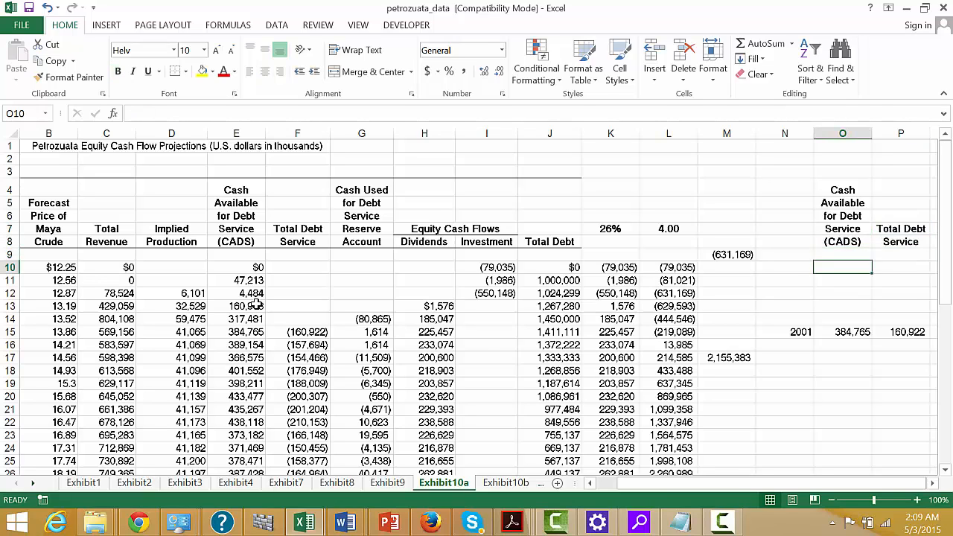
key(Down)
key(Down)
key(Down)
key(Down)
key(Down)
key(Left)
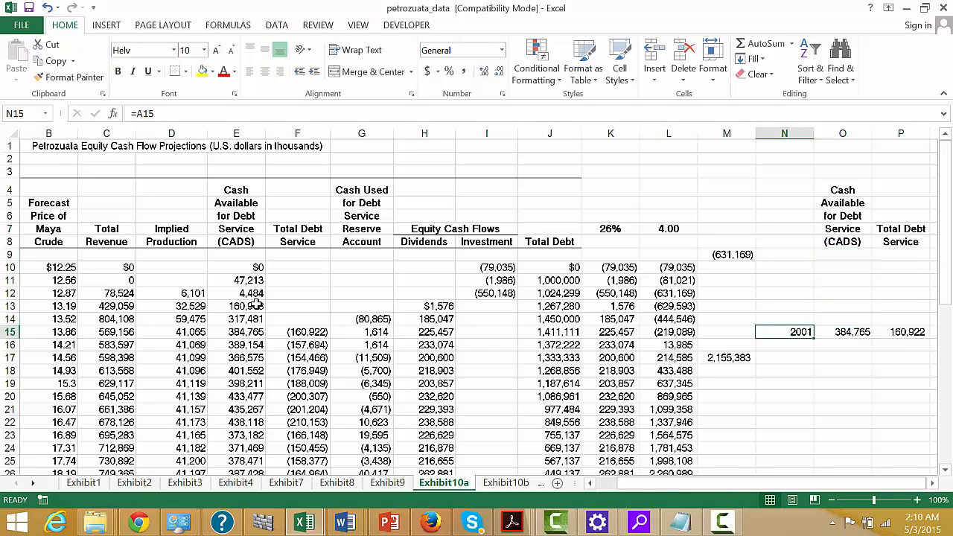
key(shift+Right)
key(shift+Right)
key(shift+Down)
key(shift+Down)
key(shift+Down)
key(shift+Down)
key(shift+Down)
key(shift+Down)
key(shift+Down)
key(shift+Down)
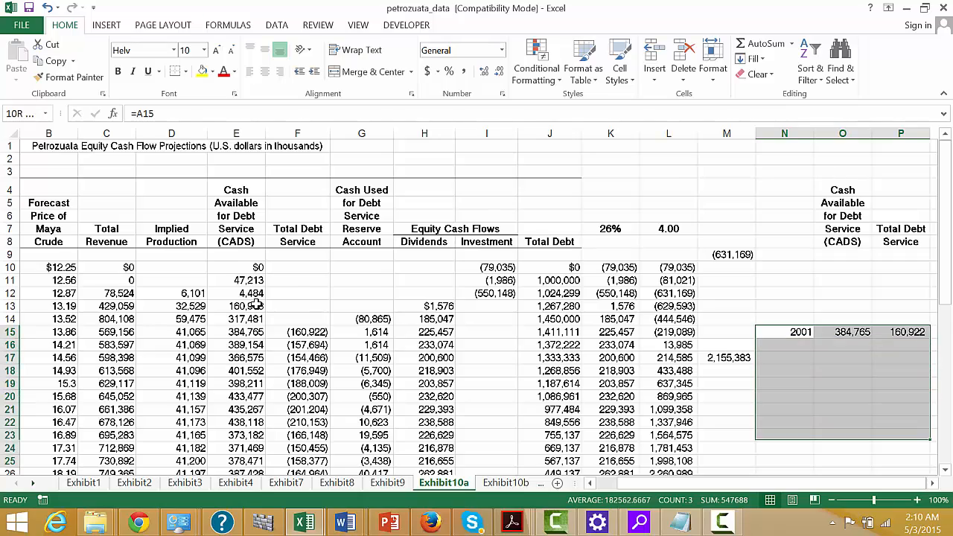
key(shift+Down)
key(shift+Down)
key(shift+Down)
key(shift+Down)
key(shift+Down)
key(shift+Down)
key(shift+Down)
key(shift+Down)
key(shift+Down)
key(shift+Down)
key(shift+Down)
key(shift+Down)
key(shift+Down)
key(shift+Down)
key(shift+Down)
key(shift+Down)
key(shift+Down)
key(shift+Down)
key(shift+Down)
key(shift+Down)
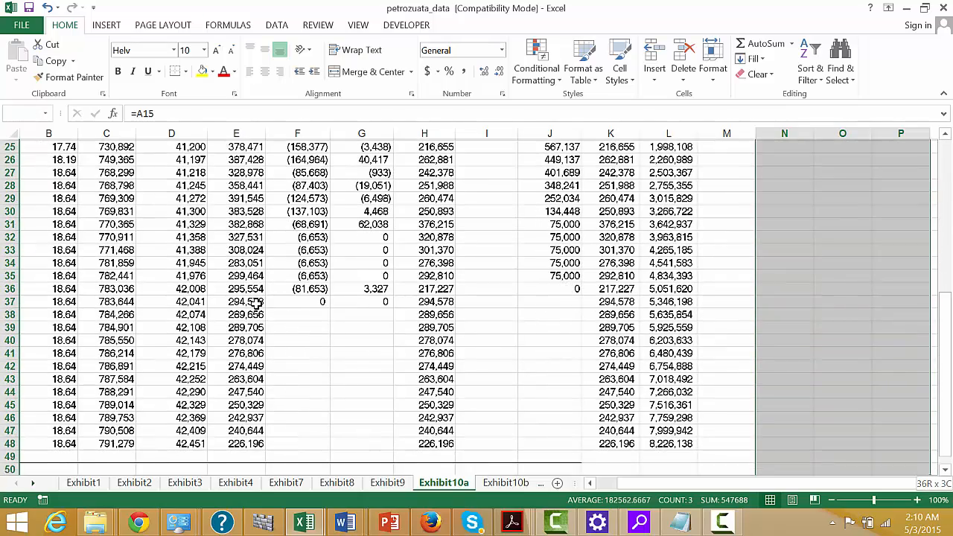
key(shift+Up)
key(shift+Up)
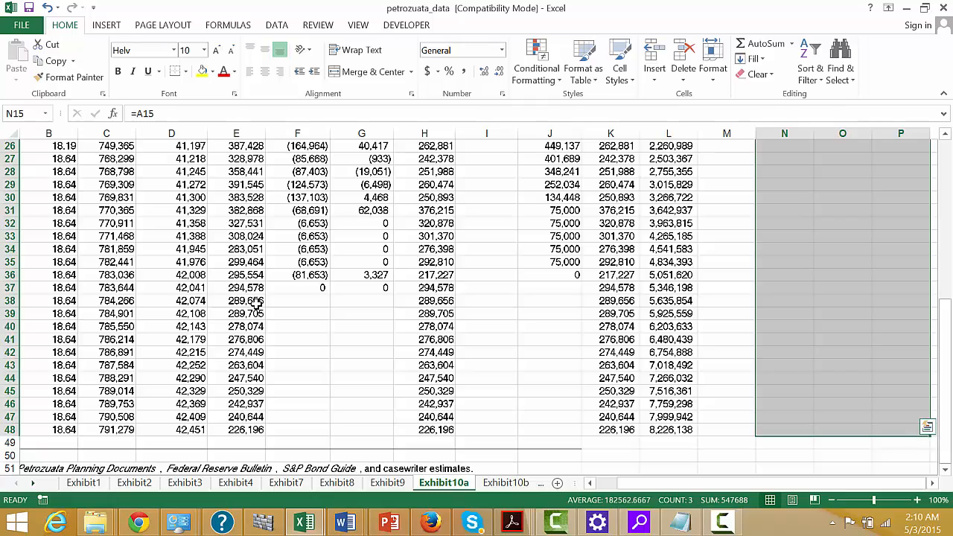
key(ctrl+d)
Go to the Exhibit7 sources and uses sheet and select H10 beside the Upgrader & Loading Facility total.
key(Up)
key(Up)
key(Up)
key(Up)
key(Up)
key(Up)
key(Up)
key(Up)
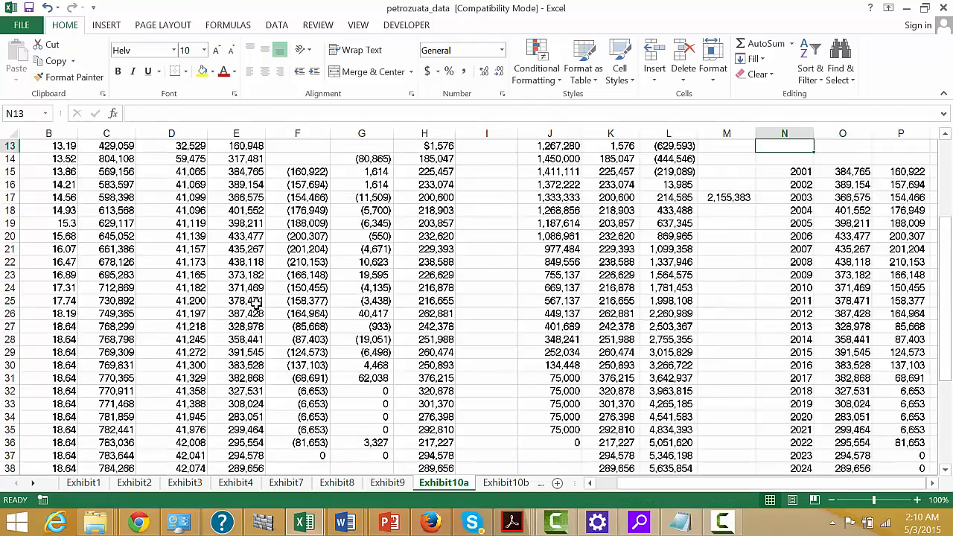
key(Up)
key(Up)
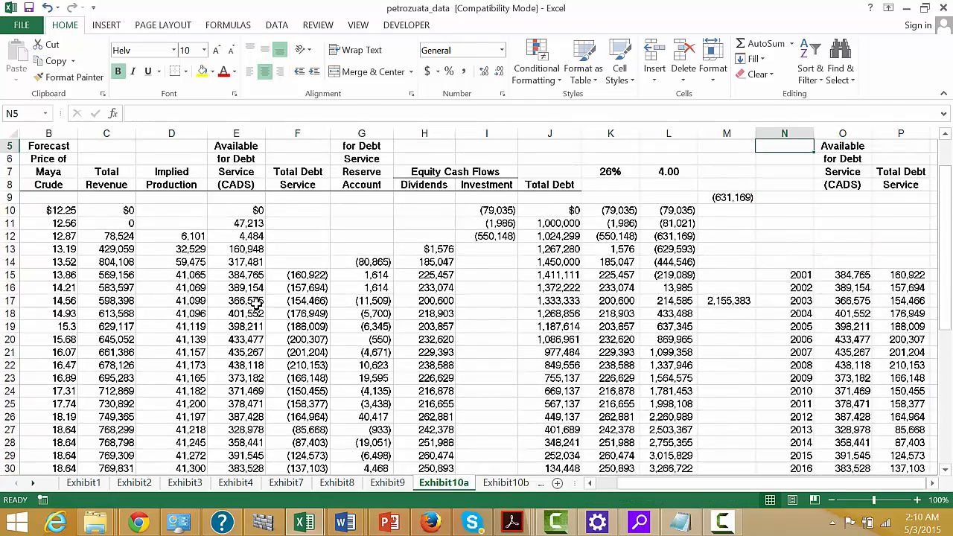
key(Up)
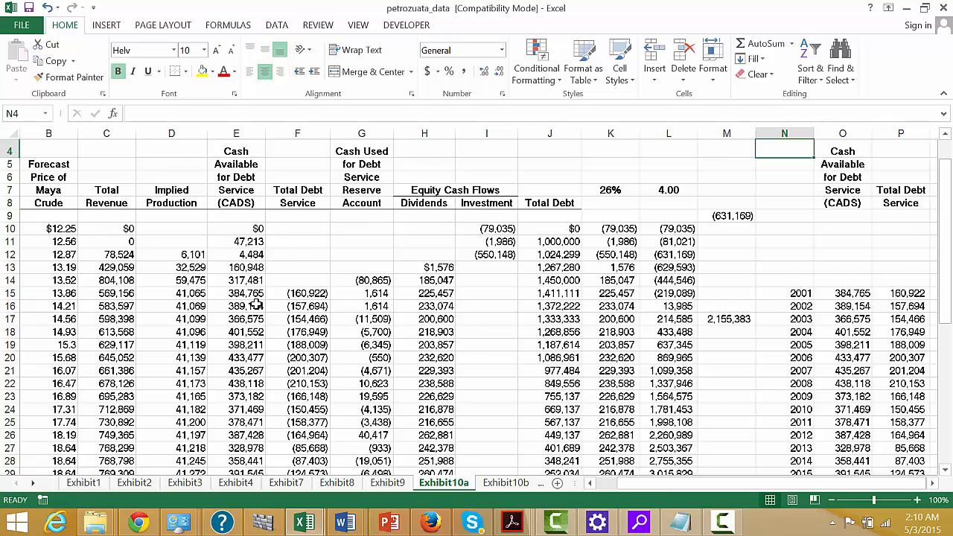
key(ctrl+Page_Up)
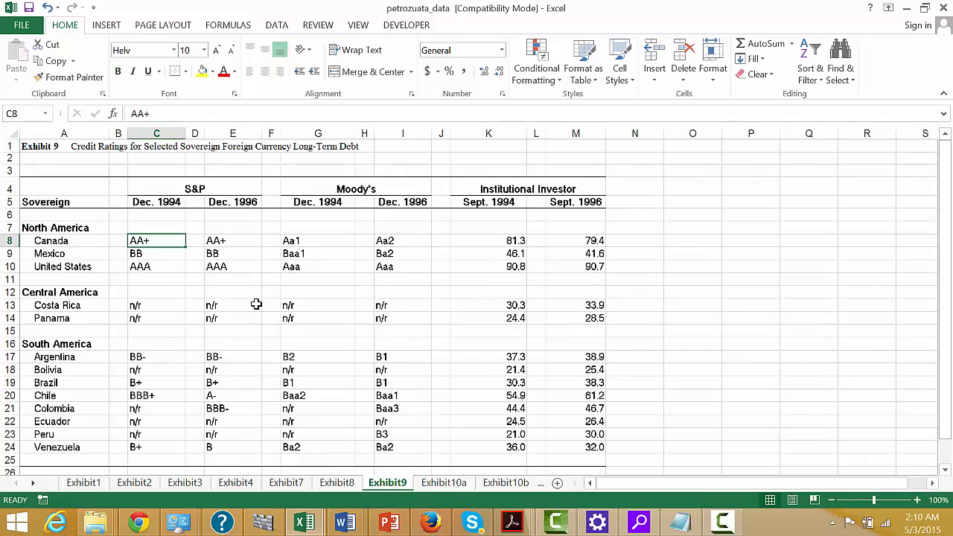
key(ctrl+Page_Up)
key(ctrl+Page_Up)
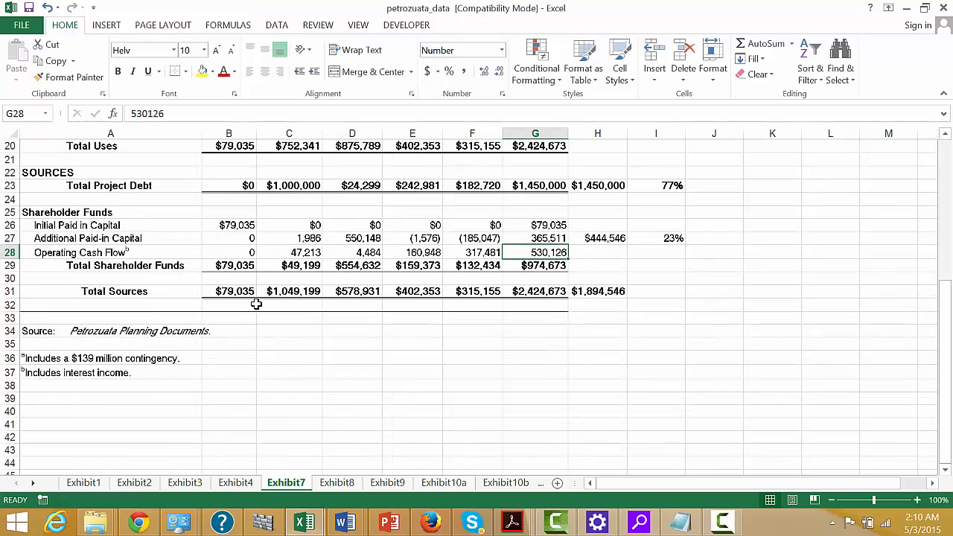
key(Up)
key(Up)
key(Up)
key(Up)
key(Up)
key(Up)
key(Up)
key(Up)
key(Up)
key(Up)
key(Up)
key(Up)
key(Up)
key(Up)
key(Up)
key(Up)
key(Up)
key(Up)
key(Up)
key(Up)
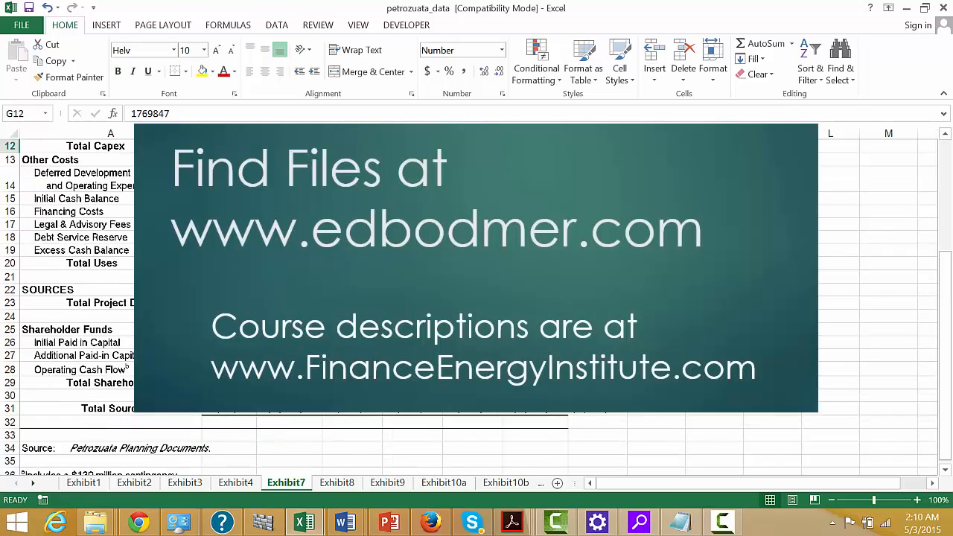
key(Down)
key(Down)
key(Down)
key(Down)
key(Down)
key(Down)
key(Down)
key(Down)
key(Down)
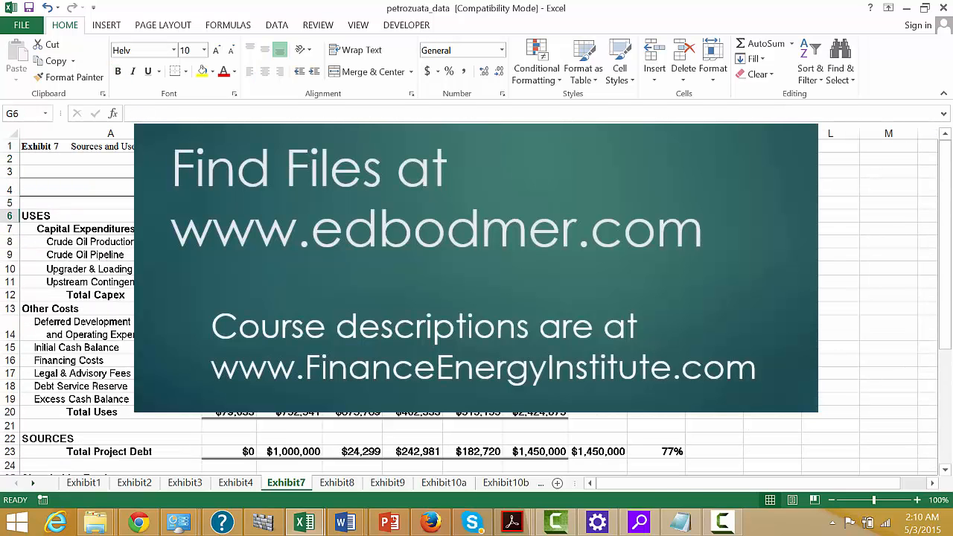
key(Right)
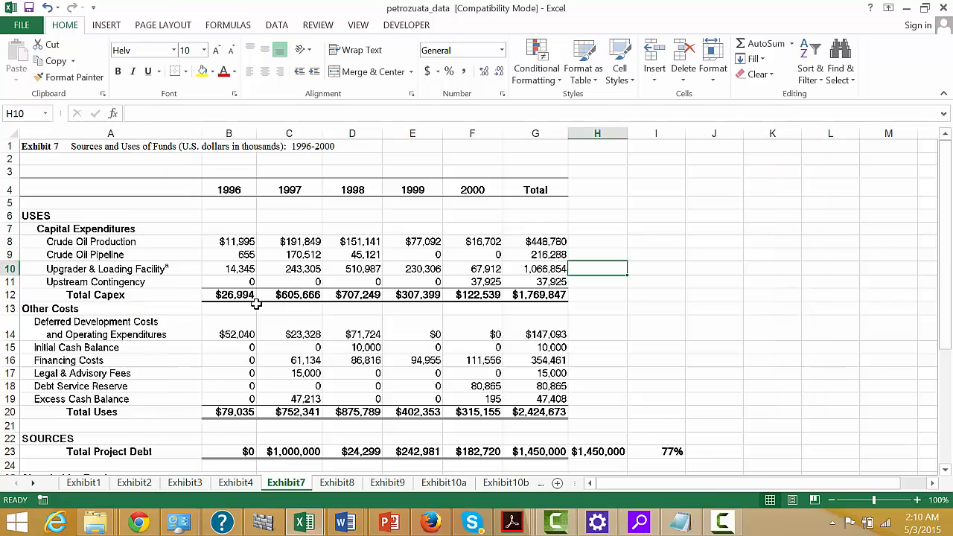
Calculate the upgrader and loading facility's share of total capex in H10 with =G10/G12, formatted as a percentage.
text(=)
key(Left)
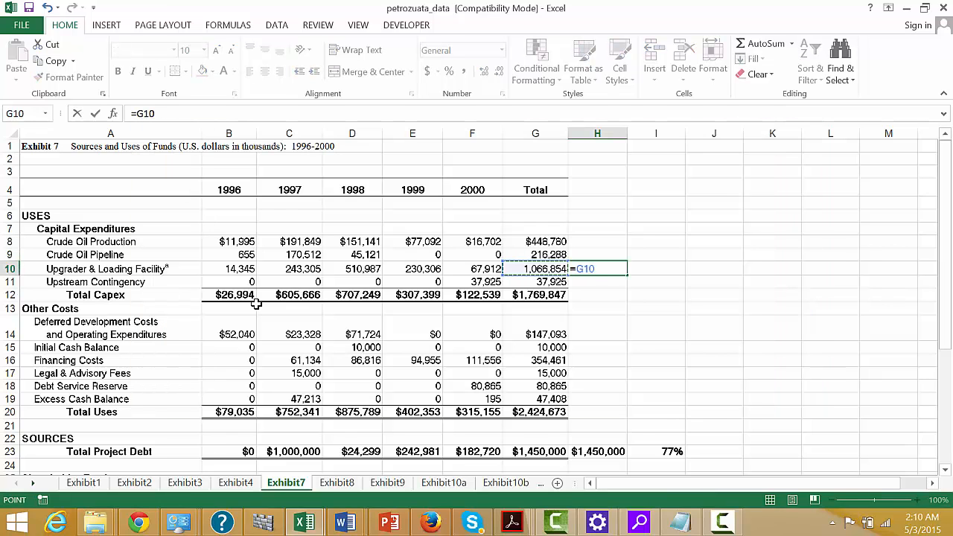
text(/)
key(Down)
key(Down)
key(Left)
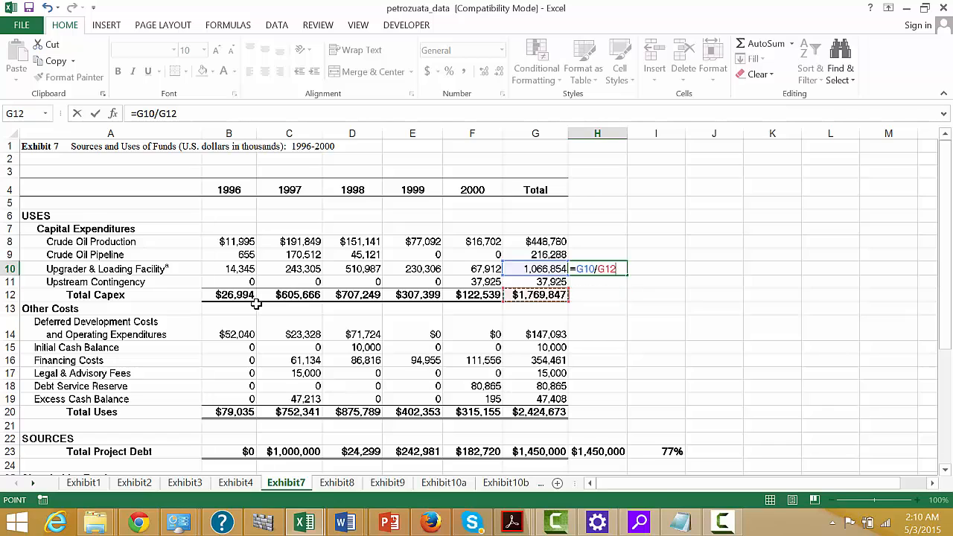
key(Return)
key(Up)
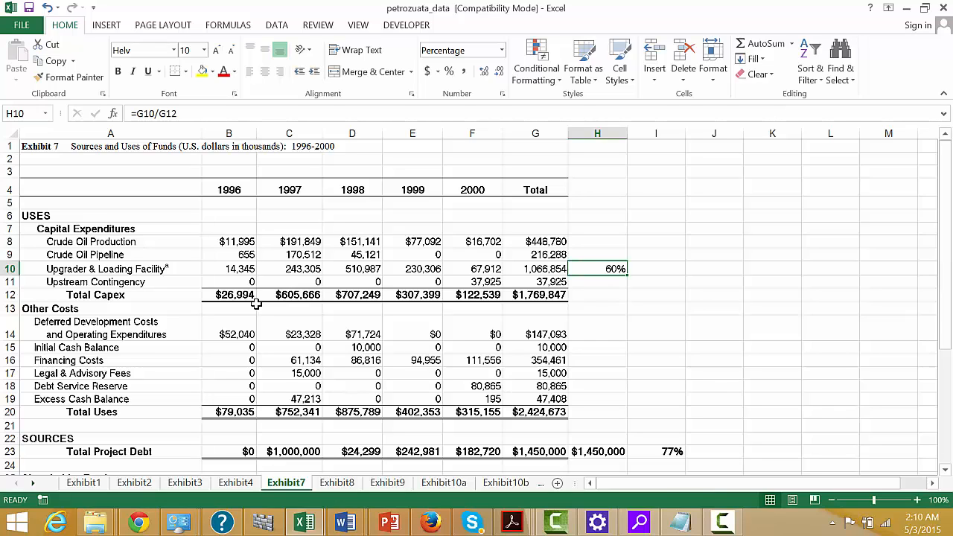
Calculate the crude oil pipeline's share of total capex in H9 with =G9/G12.
key(Up)
text(=)
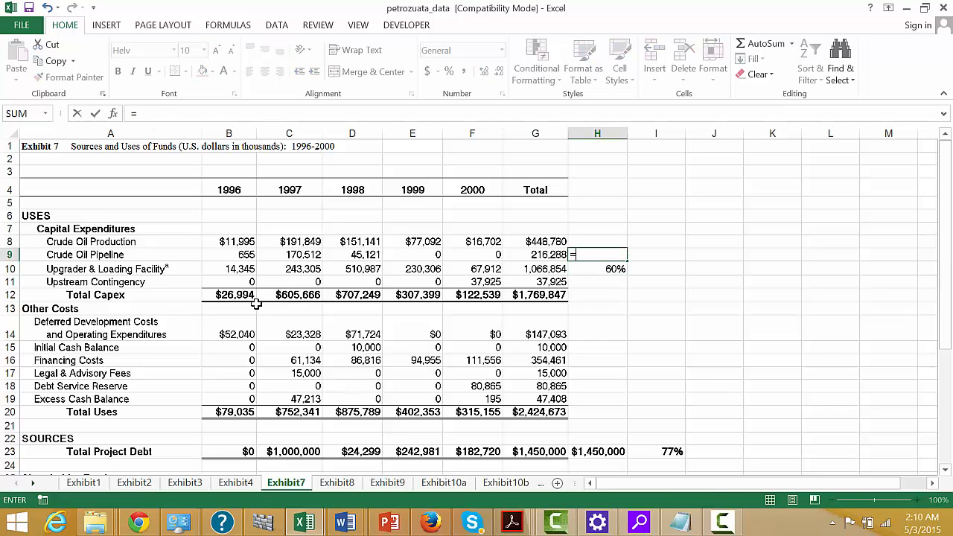
key(Left)
text(/)
key(Down)
key(Down)
key(Down)
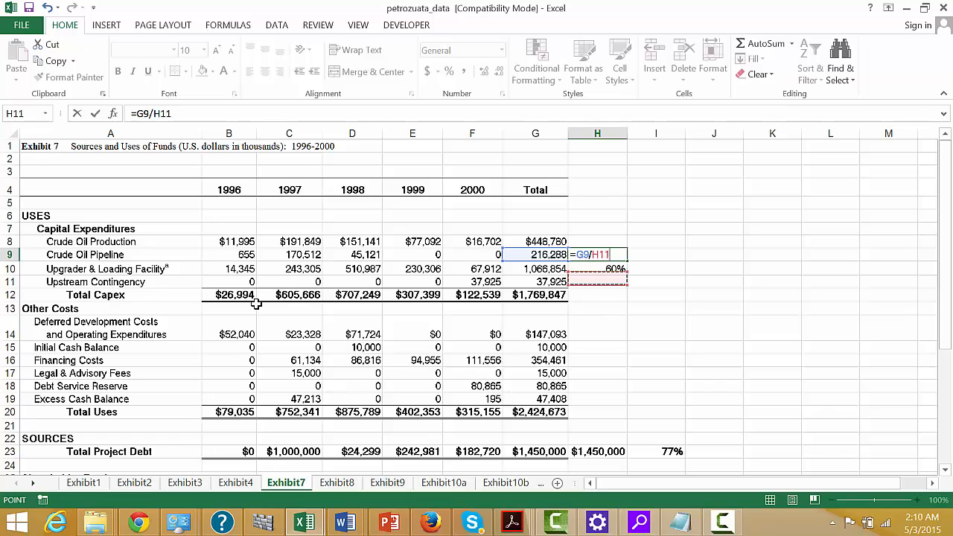
key(Left)
key(Return)
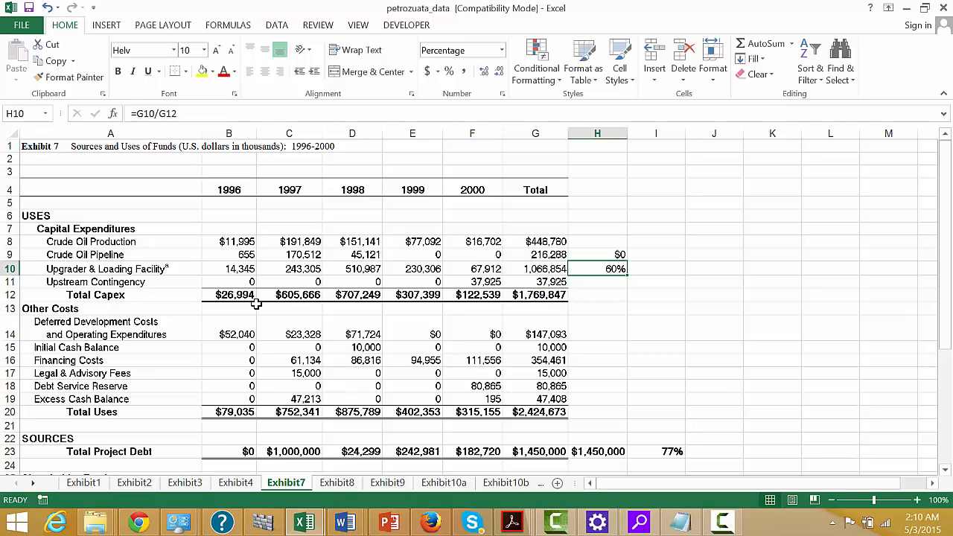
Format the crude oil pipeline's share of total capex in H9 as a percentage.
key(Up)
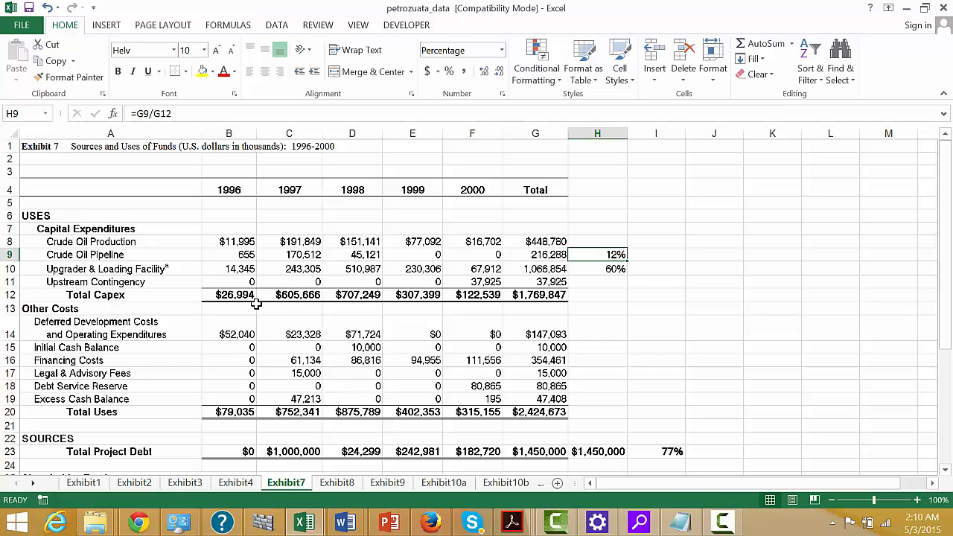
key(Up)
key(Left)
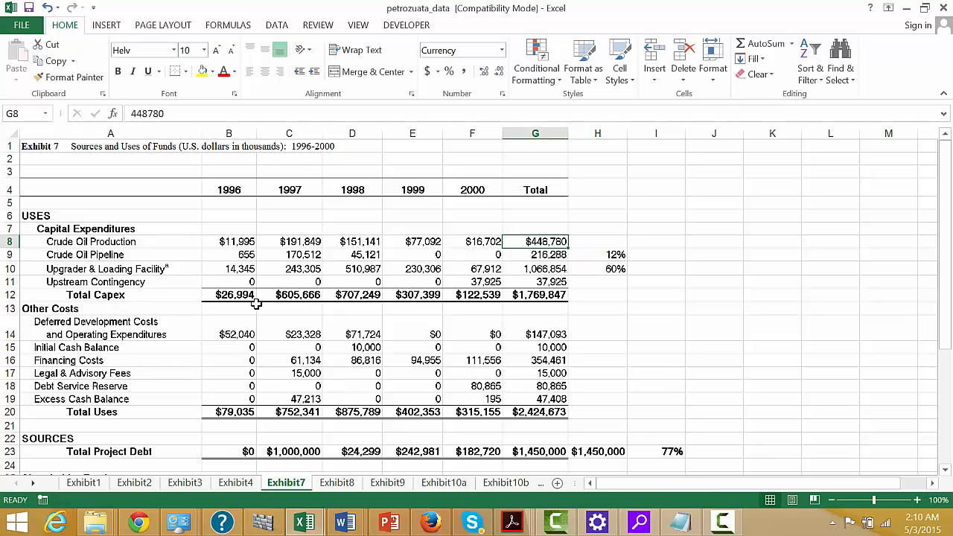
Go to the Exhibit10a sheet and move to the headings of the cash available and debt service table in columns N to P.
key(ctrl+Page_Down)
key(ctrl+Page_Down)
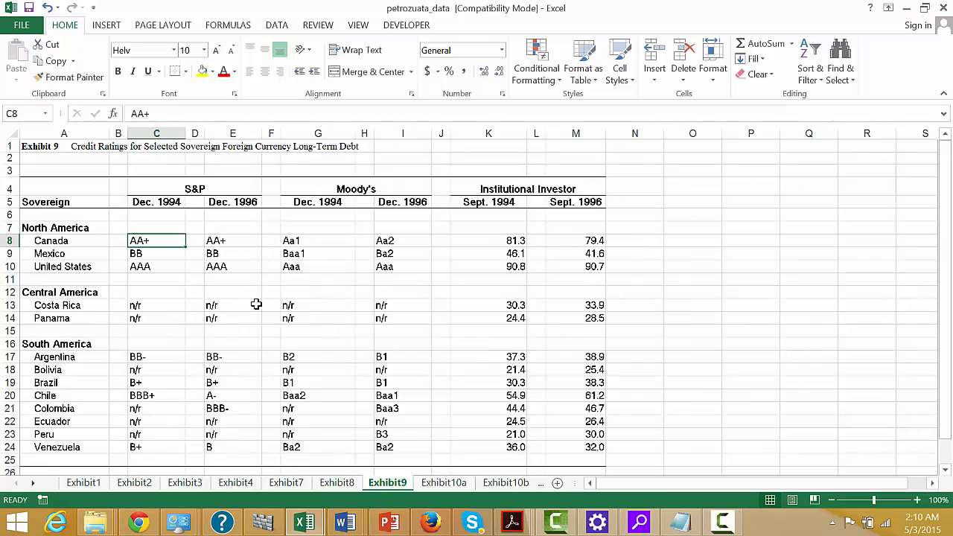
key(ctrl+Page_Down)
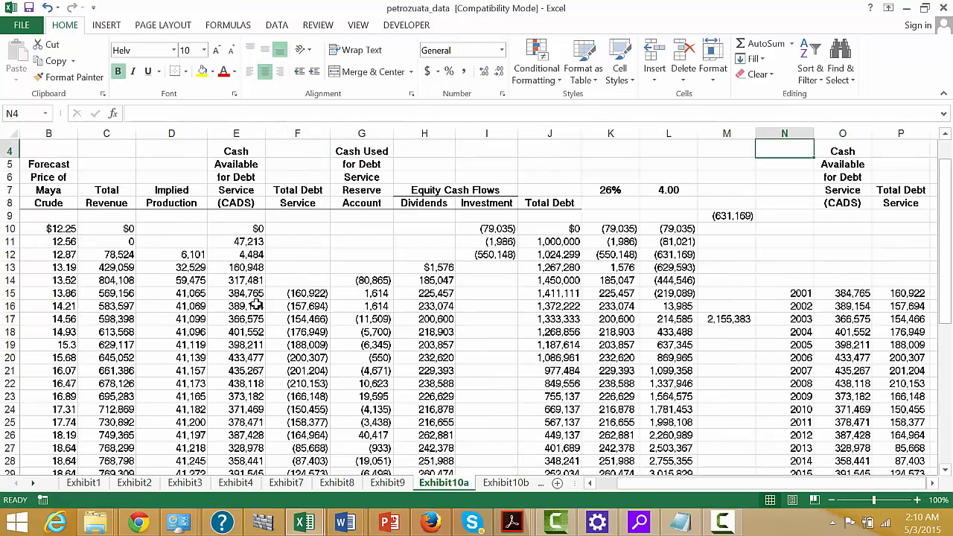
key(Right)
key(Right)
key(Right)
key(Left)
key(Left)
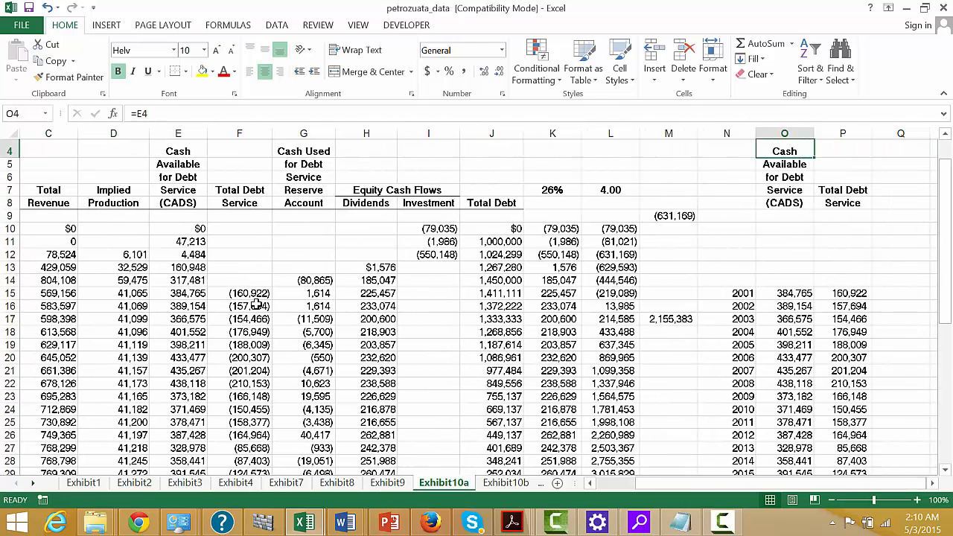
key(Left)
key(shift+Right)
key(shift+Right)
key(shift+Down)
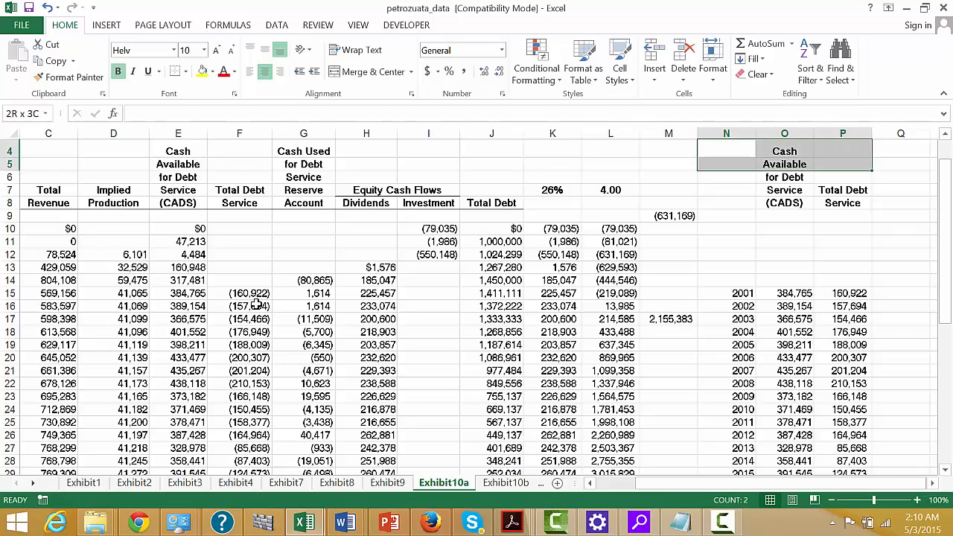
key(shift+Down)
key(shift+Down)
key(shift+Down)
key(shift+Down)
key(shift+Down)
key(shift+Down)
key(shift+Down)
key(shift+Down)
key(shift+Down)
key(shift+Down)
key(shift+Down)
key(shift+Down)
key(shift+Down)
key(shift+Down)
key(shift+Down)
key(shift+Down)
key(shift+Down)
key(shift+Down)
key(shift+Down)
key(shift+Down)
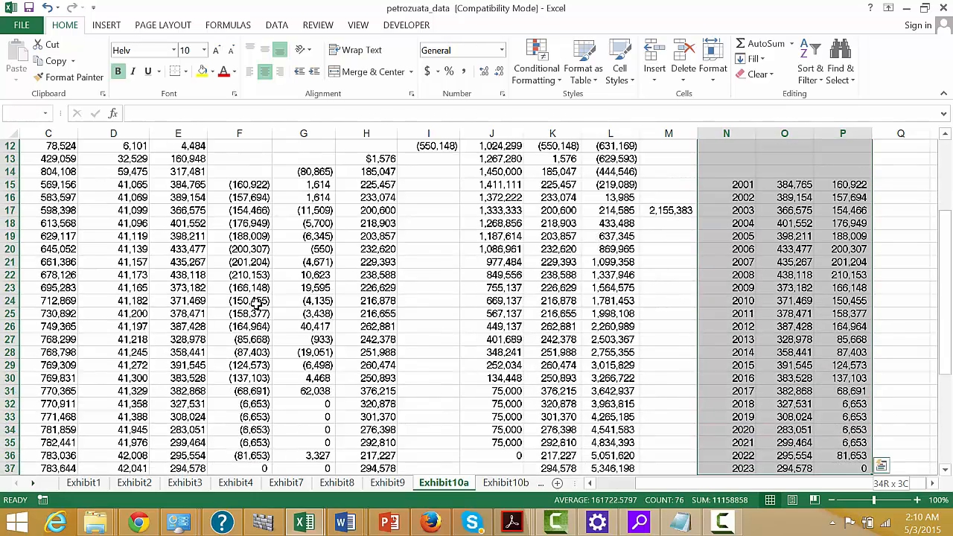
key(shift+Down)
key(shift+Down)
key(shift+Down)
key(shift+Down)
key(shift+Down)
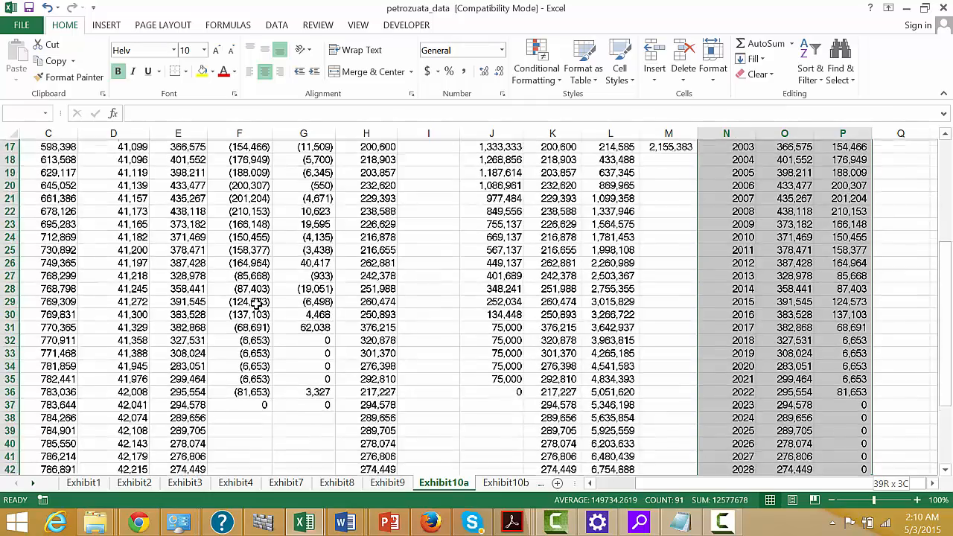
key(shift+Down)
key(shift+Down)
key(shift+Down)
key(shift+Down)
key(shift+Down)
key(shift+Down)
key(shift+Down)
key(shift+Down)
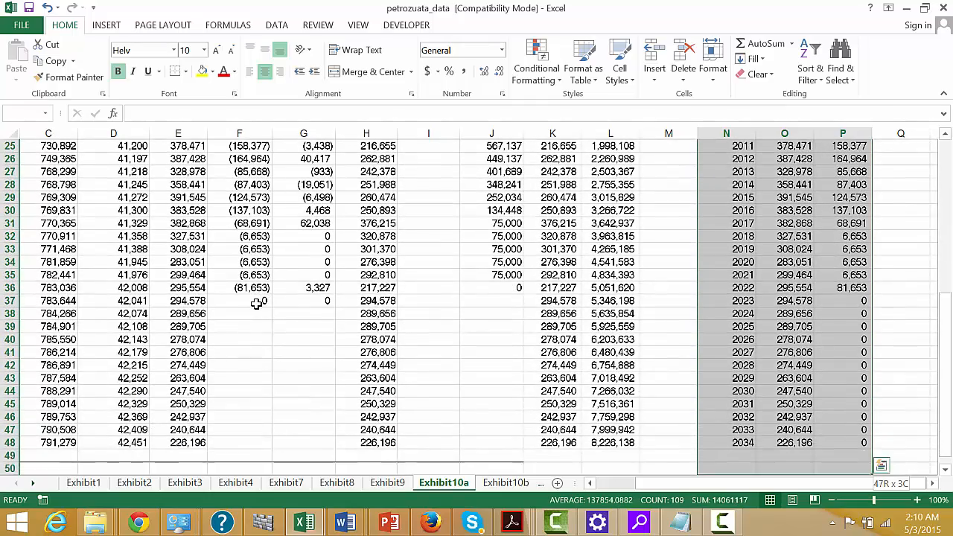
key(shift+Up)
key(shift+Up)
key(Up)
key(Up)
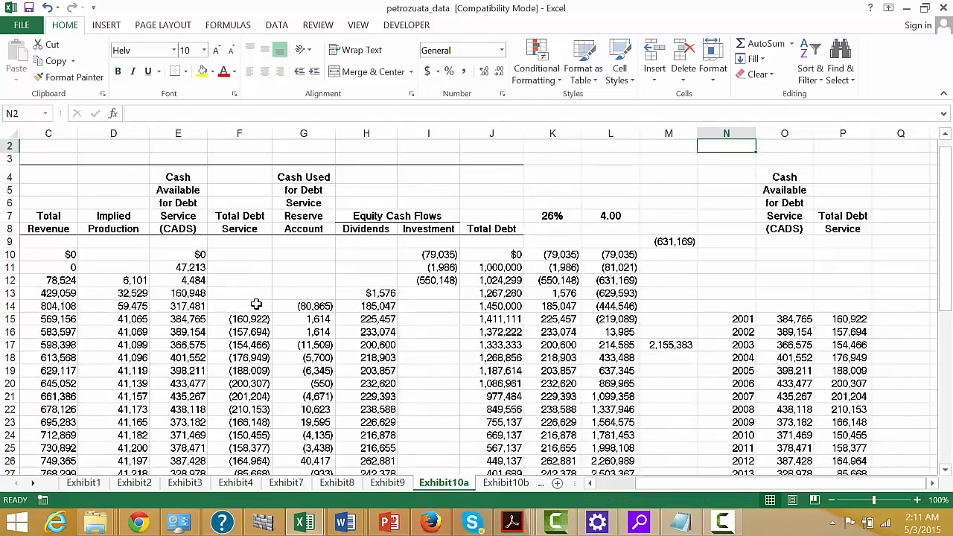
Plot the year, cash available and total debt service data in N4:P48 as a clustered column chart on a new chart sheet.
key(Down)
key(Down)
key(Down)
key(Down)
key(Down)
key(Down)
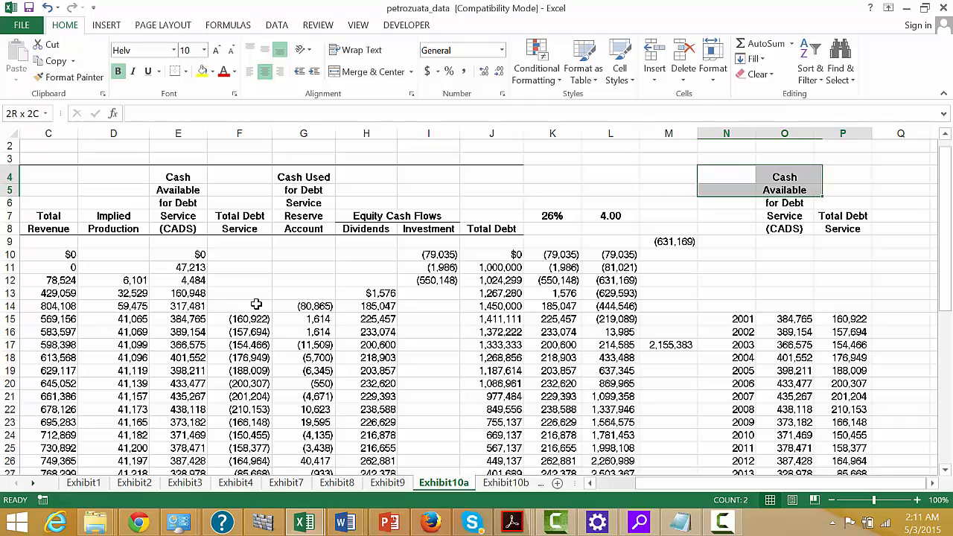
key(shift+Down)
key(shift+Down)
key(shift+Down)
key(shift+Down)
key(shift+Down)
key(shift+Down)
key(shift+Down)
key(shift+Down)
key(shift+Down)
key(shift+Down)
key(shift+Down)
key(shift+Down)
key(shift+Down)
key(shift+Down)
key(shift+Down)
key(shift+Down)
key(shift+Down)
key(shift+Down)
key(shift+Down)
key(shift+Down)
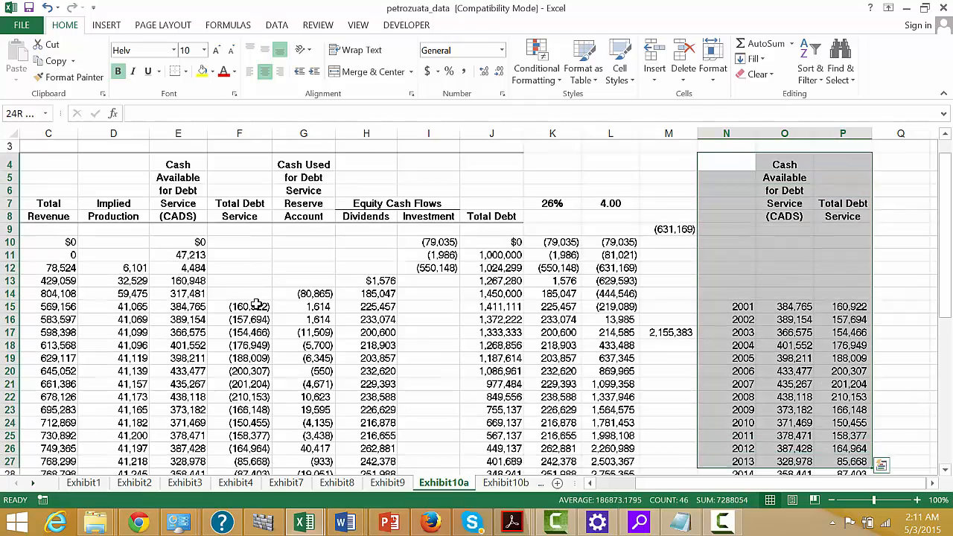
key(shift+Down)
key(shift+Down)
key(shift+Down)
key(shift+Down)
key(shift+Down)
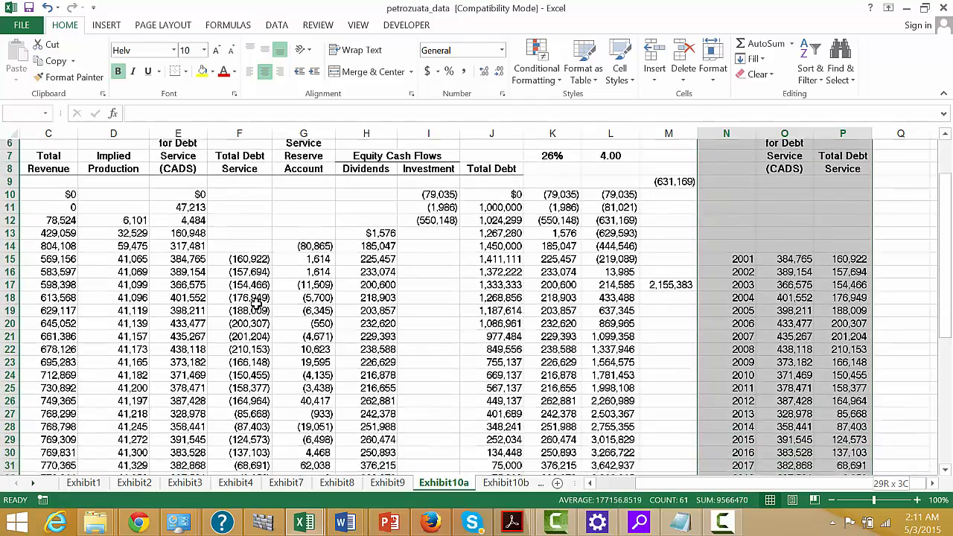
key(shift+Down)
key(shift+Down)
key(shift+Down)
key(shift+Down)
key(shift+Down)
key(shift+Down)
key(shift+Down)
key(shift+Down)
key(shift+Down)
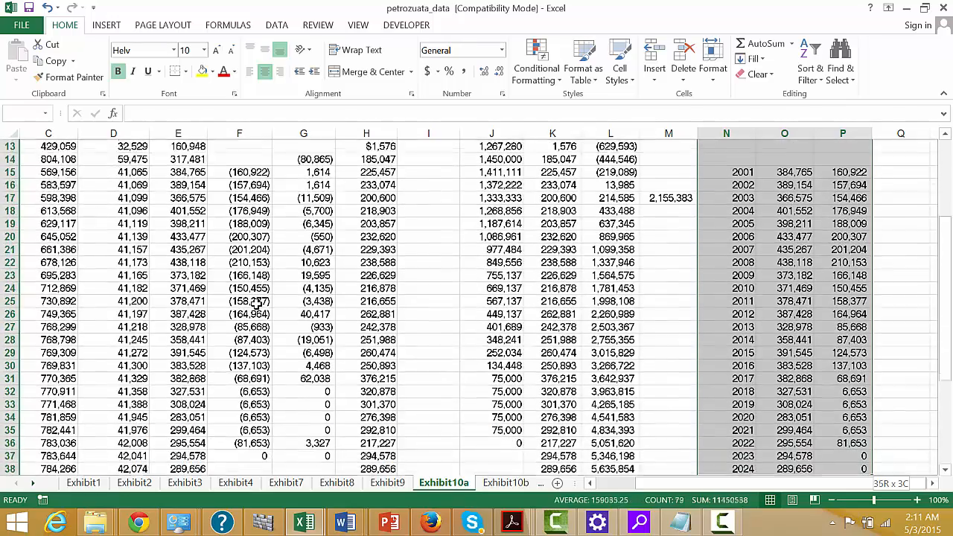
key(shift+Down)
key(shift+Down)
key(shift+Down)
key(shift+Down)
key(shift+Down)
key(shift+Down)
key(shift+Down)
key(shift+Down)
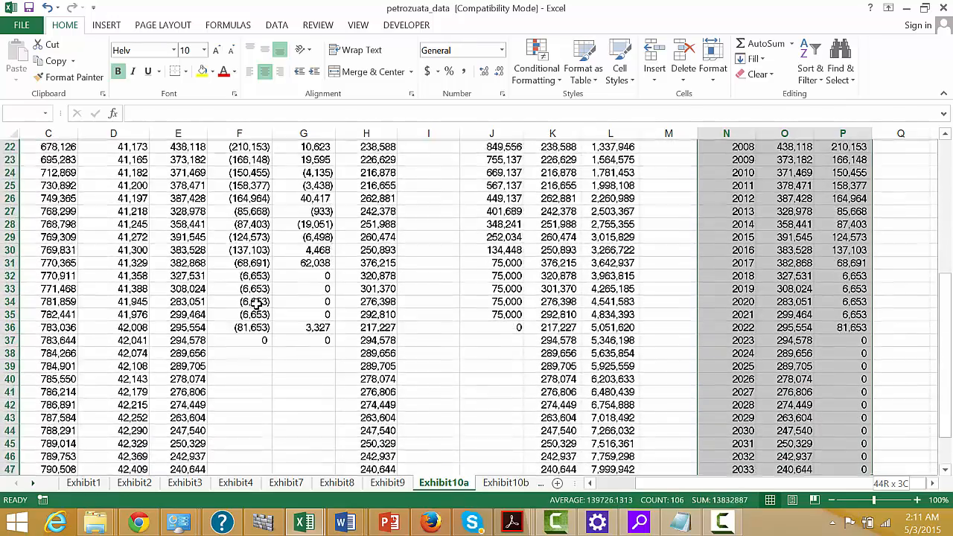
drag(856, 457, 856, 417)
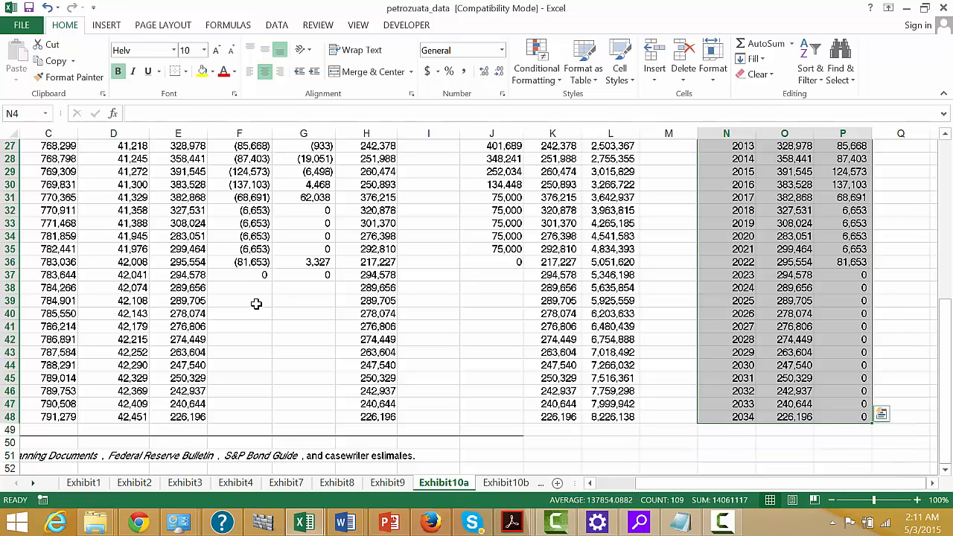
key(F11)
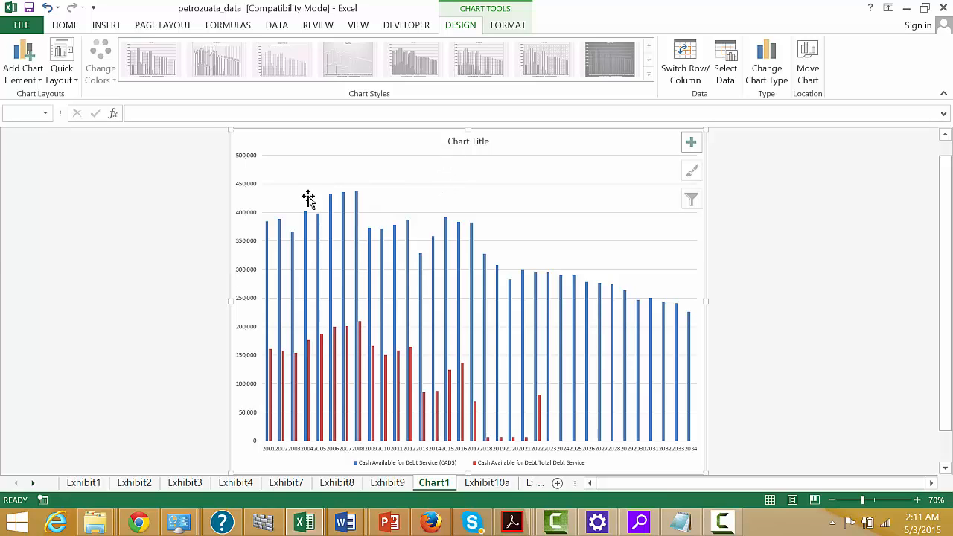
Change the cash available and debt service chart from clustered column to the standard Area type, keeping the years along the horizontal axis.
click(462, 146)
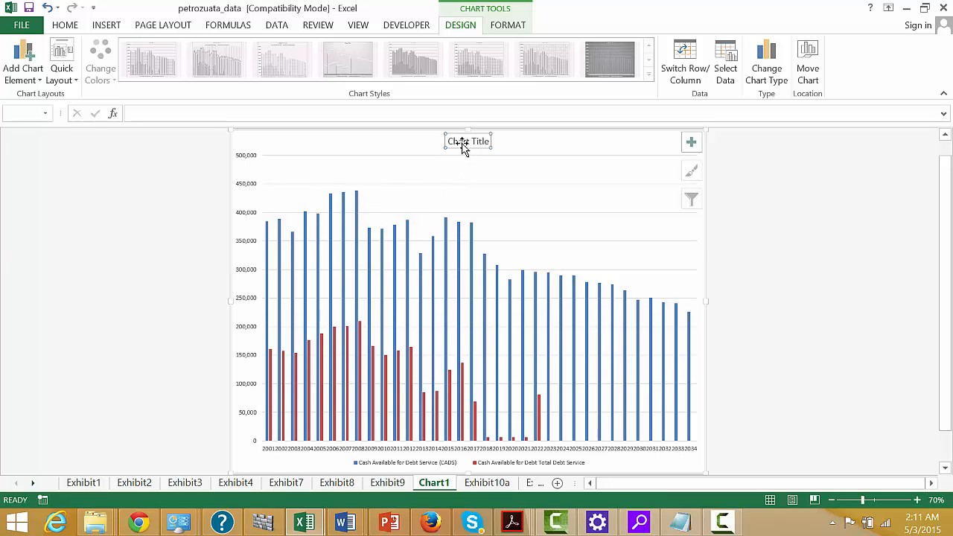
click(281, 170)
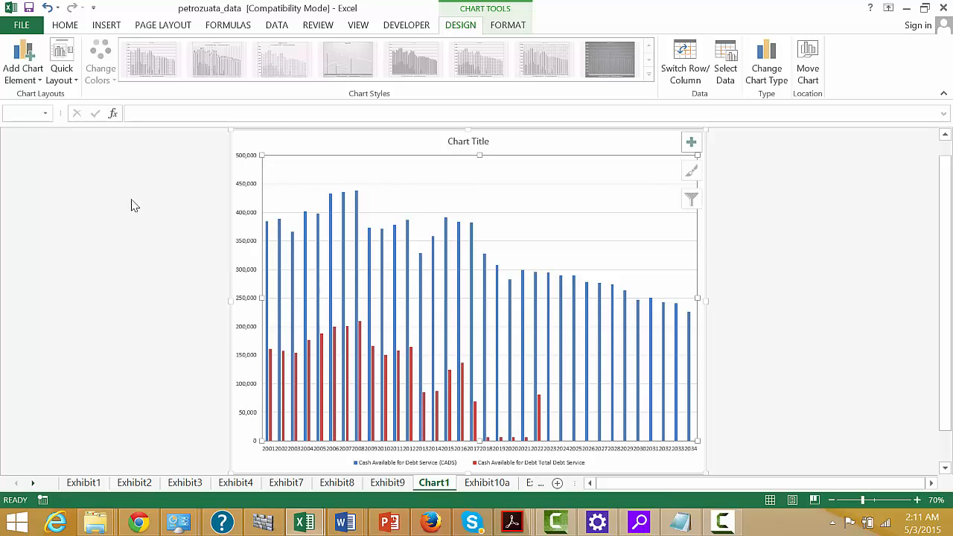
click(769, 78)
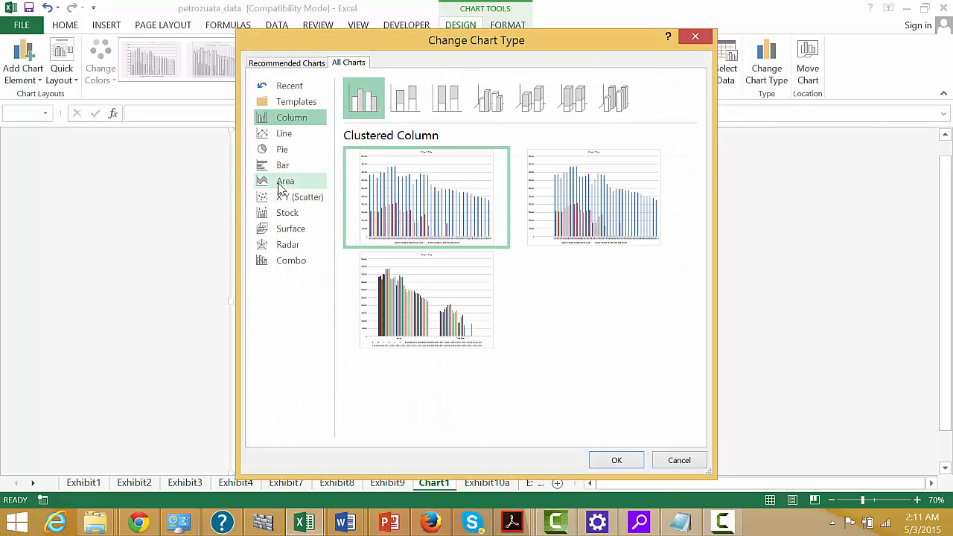
click(279, 183)
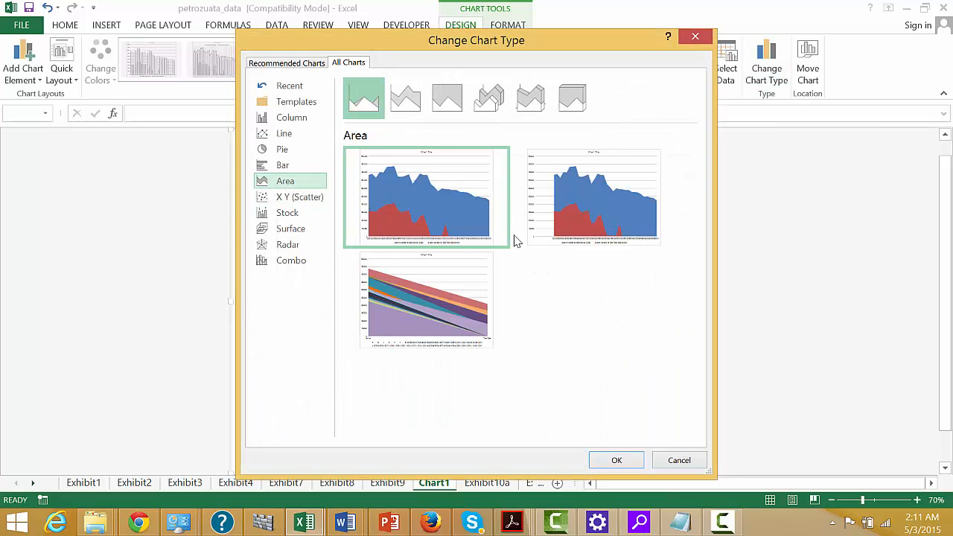
mouse_move(438, 201)
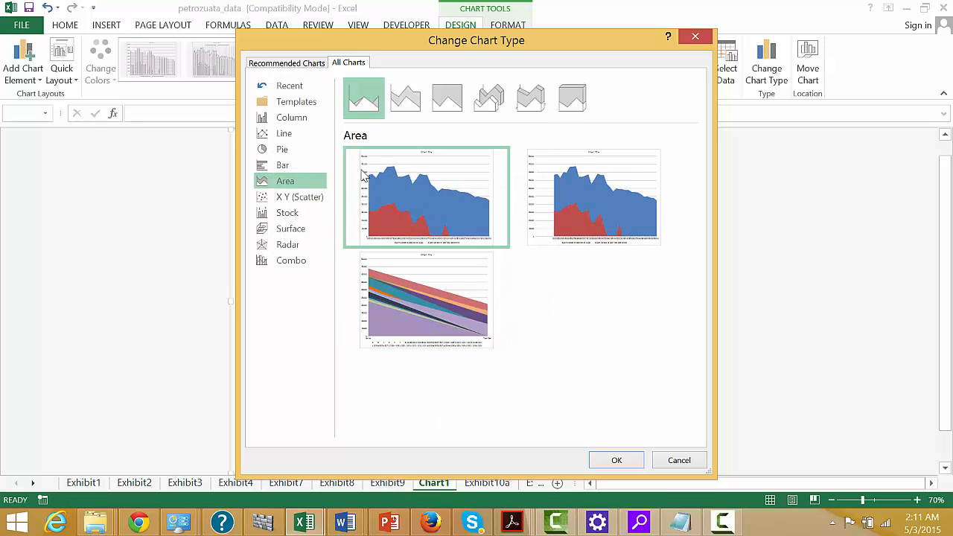
mouse_move(372, 198)
click(617, 462)
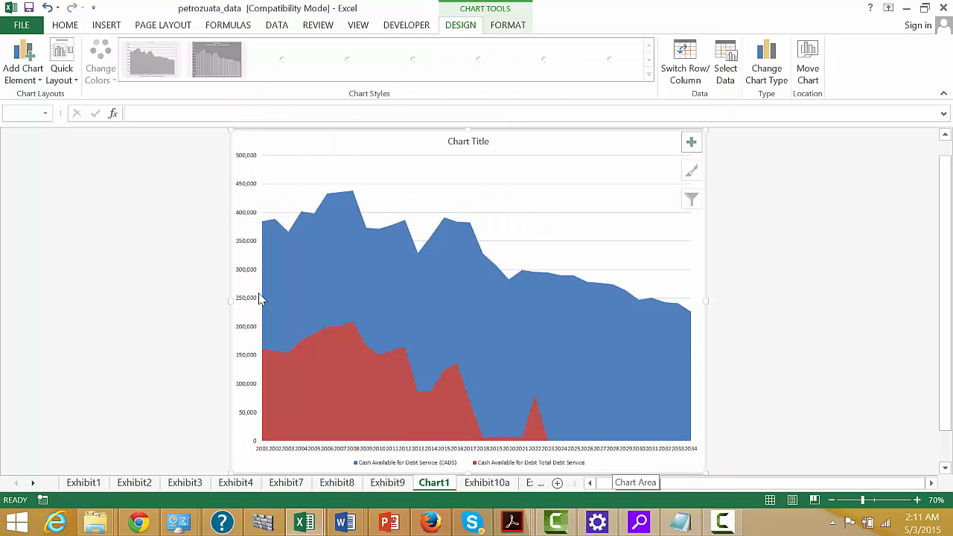
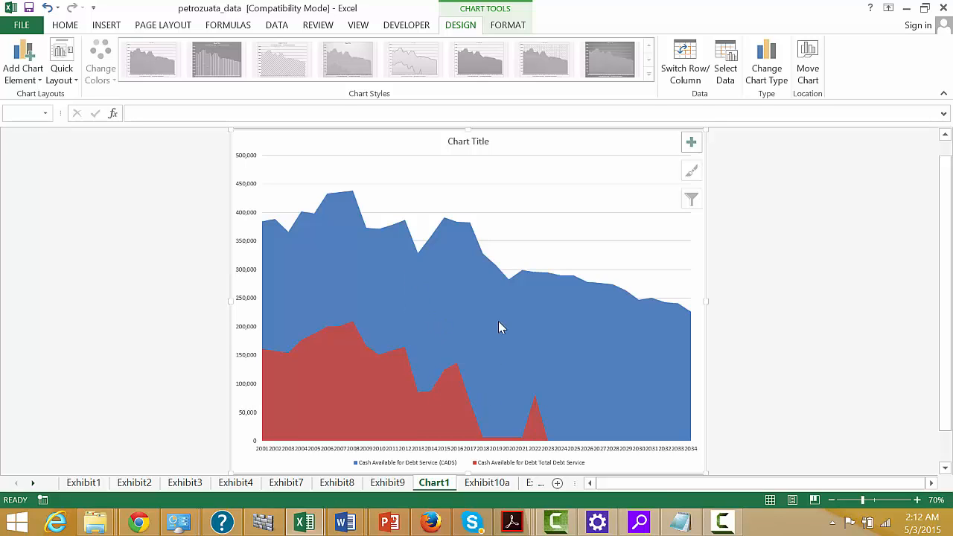
Set the font size of the area chart's horizontal year axis labels to 14.
click(458, 453)
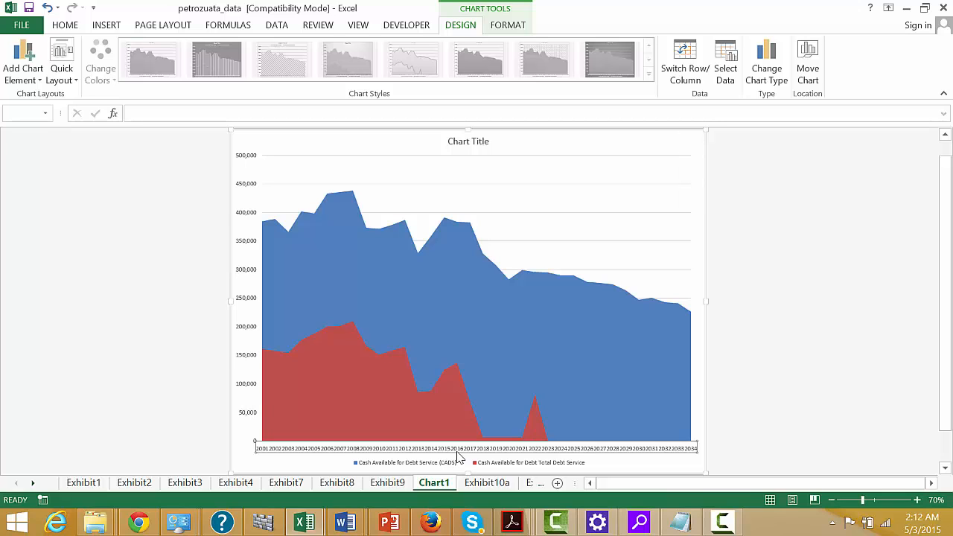
double_click(459, 454)
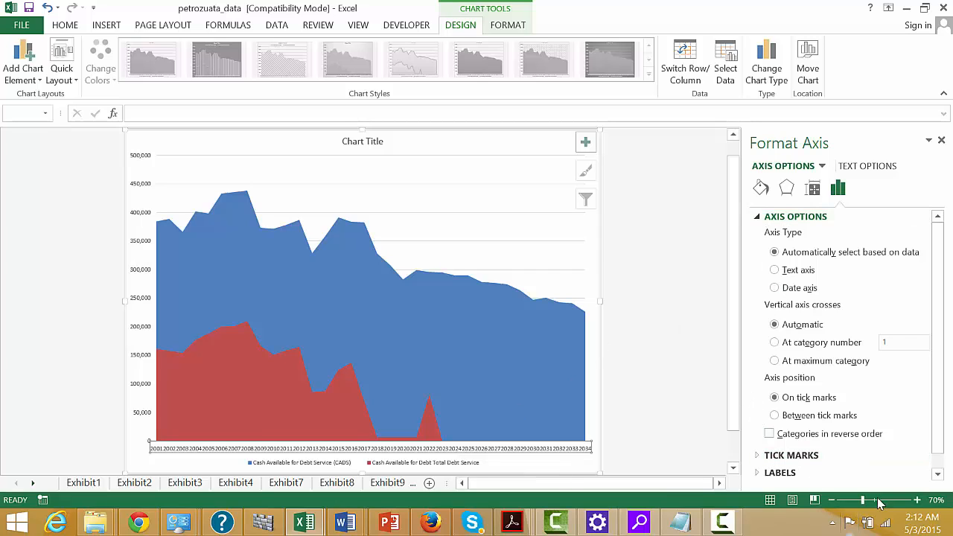
scroll(937, 468, down, 1)
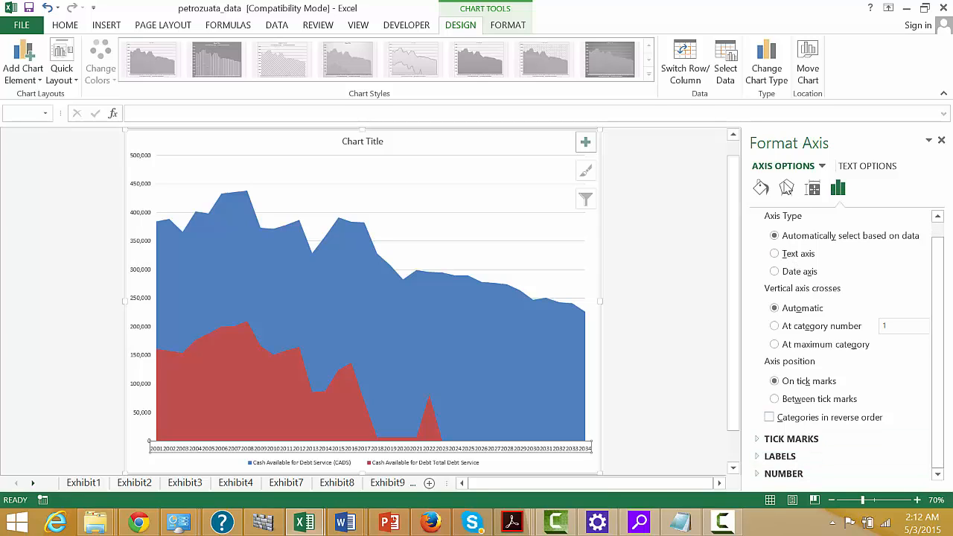
click(786, 188)
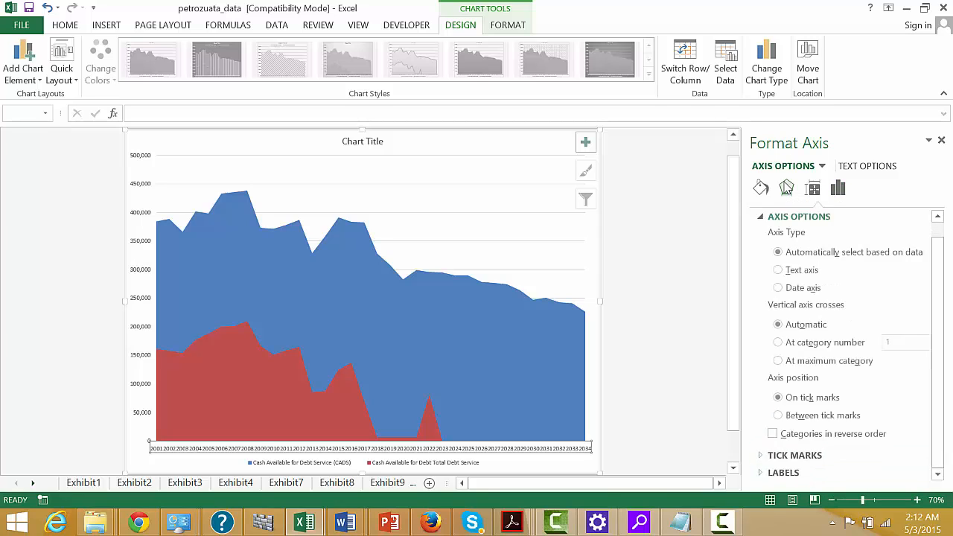
click(838, 190)
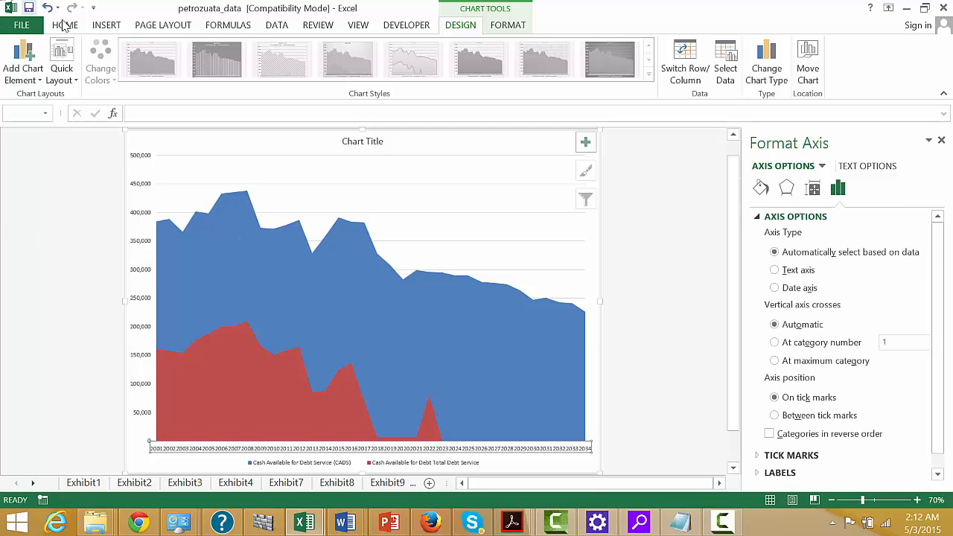
click(65, 25)
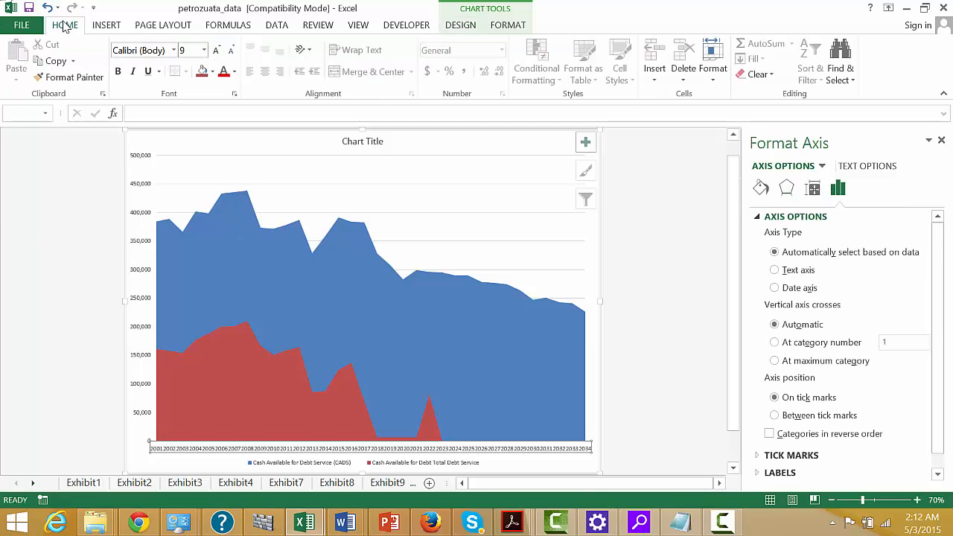
click(204, 50)
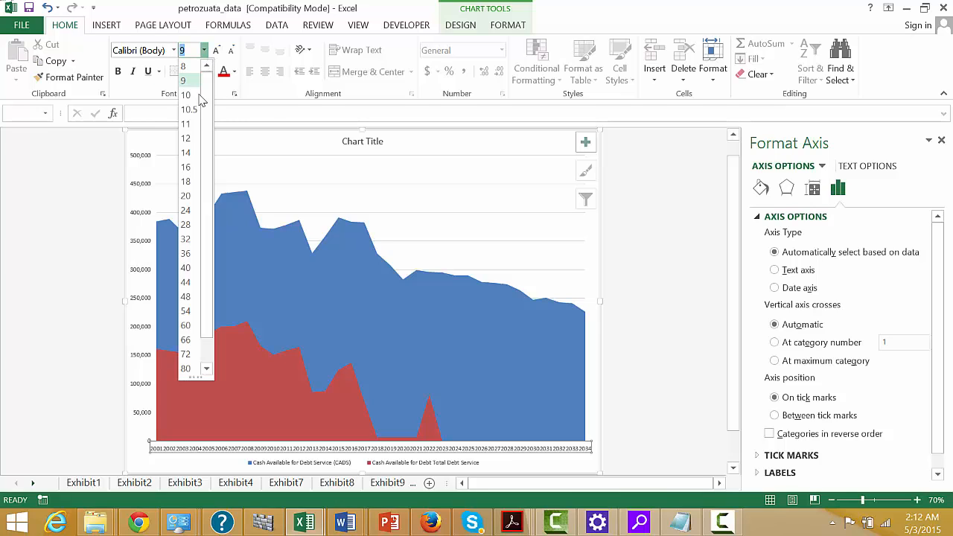
click(185, 153)
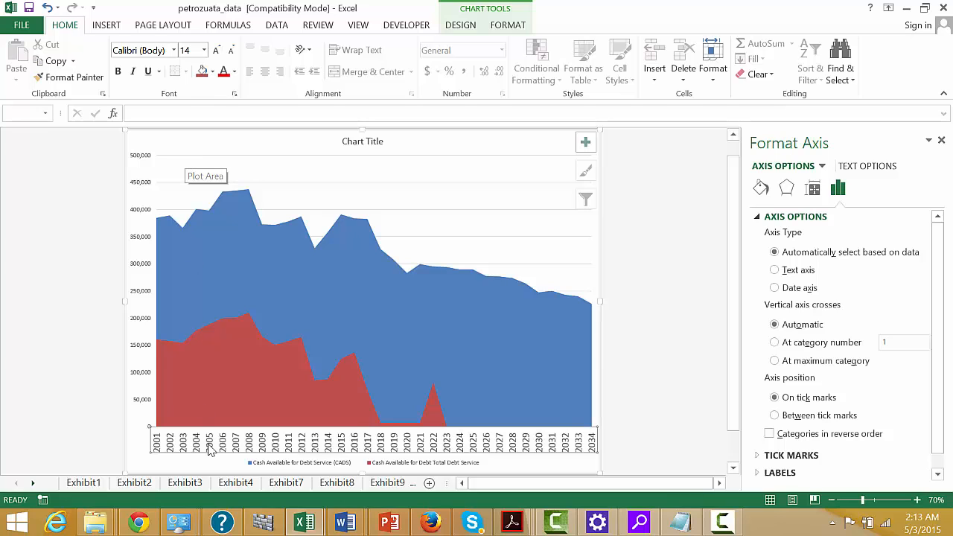
Set the font size of the chart legend to 14 and deselect the chart.
click(275, 465)
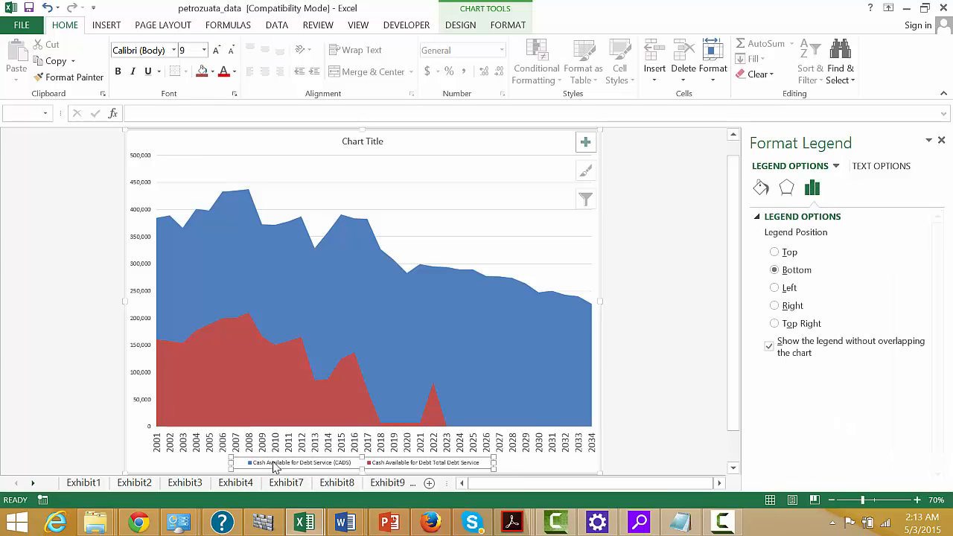
click(204, 51)
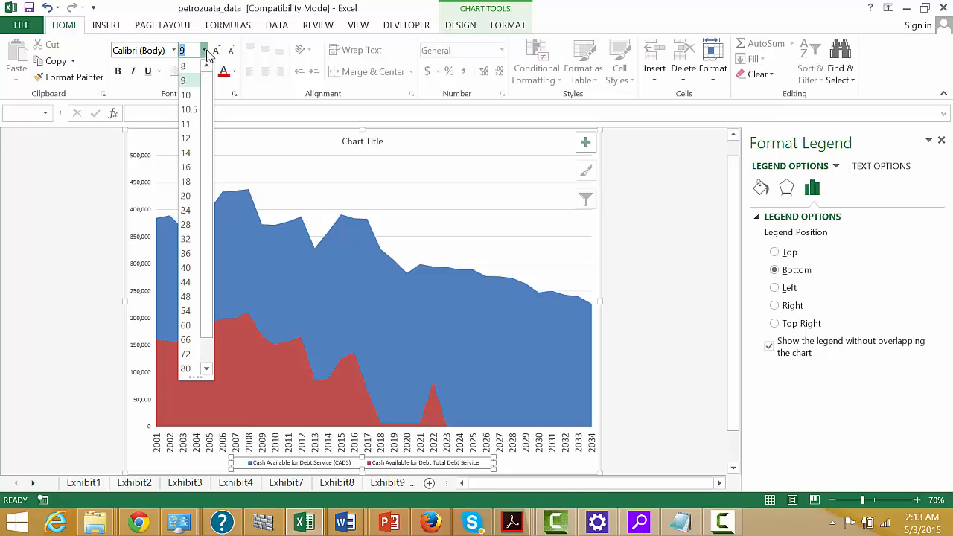
click(186, 153)
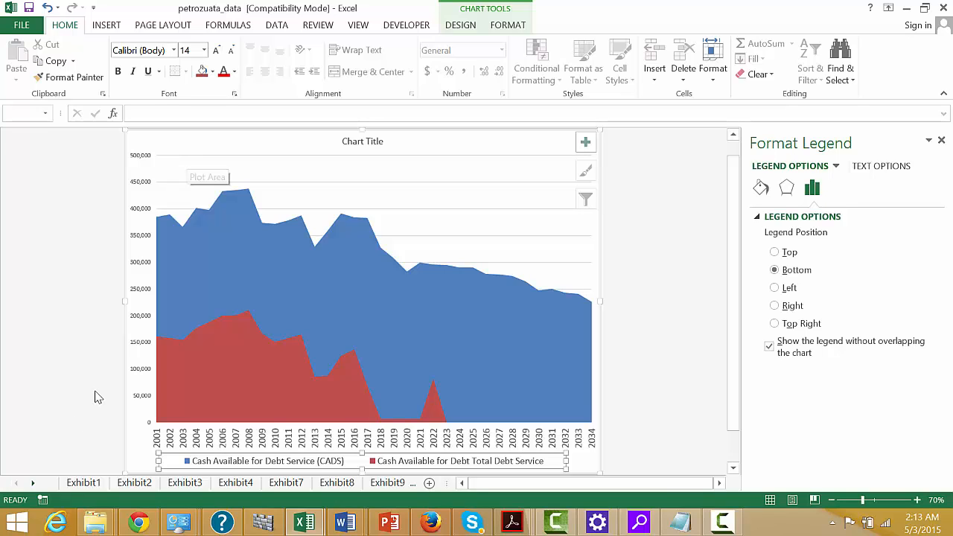
click(62, 375)
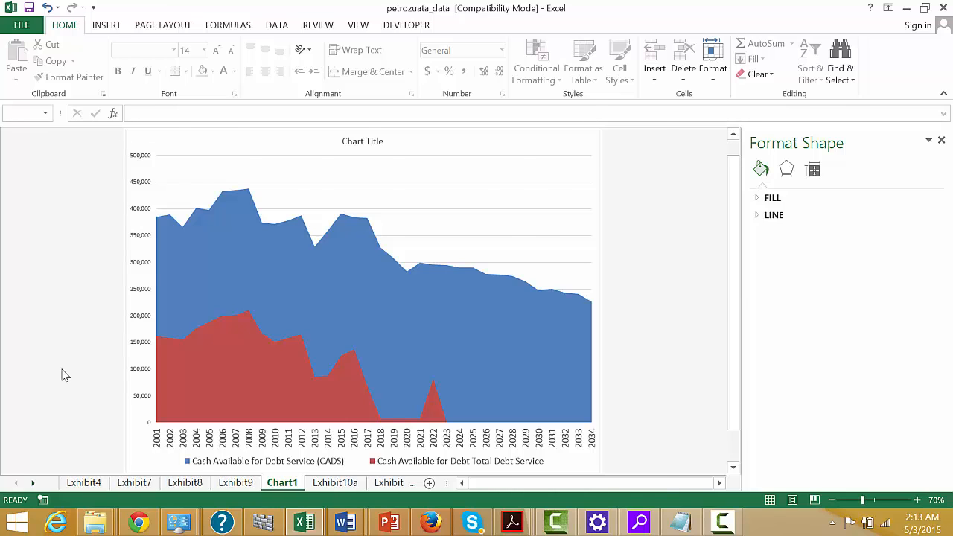
On the Exhibit10a sheet, insert two blank columns between Total Debt and the net equity cash flow column, starting at column K.
key(ctrl+Page_Down)
key(Up)
key(Up)
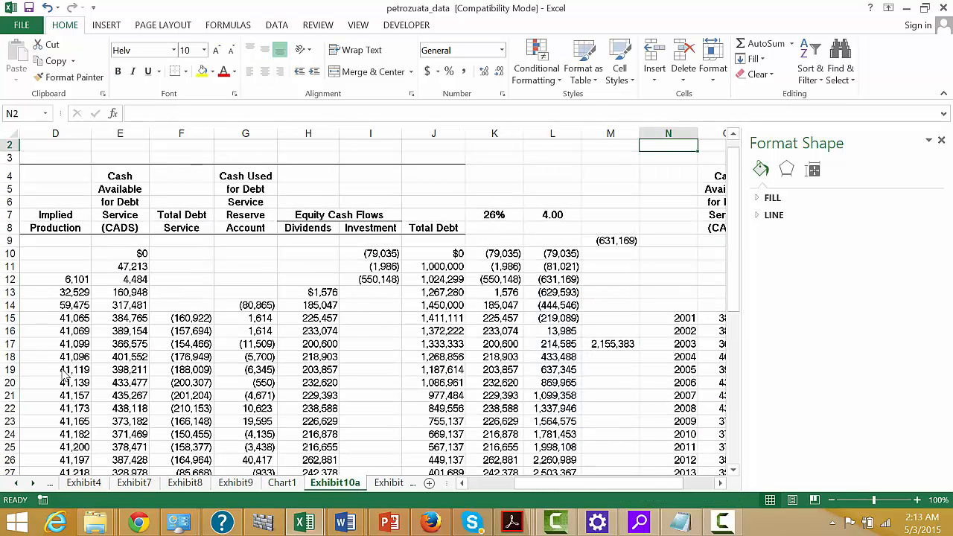
key(Left)
key(Left)
key(Down)
key(Down)
key(Down)
key(Down)
key(Down)
key(Left)
key(Left)
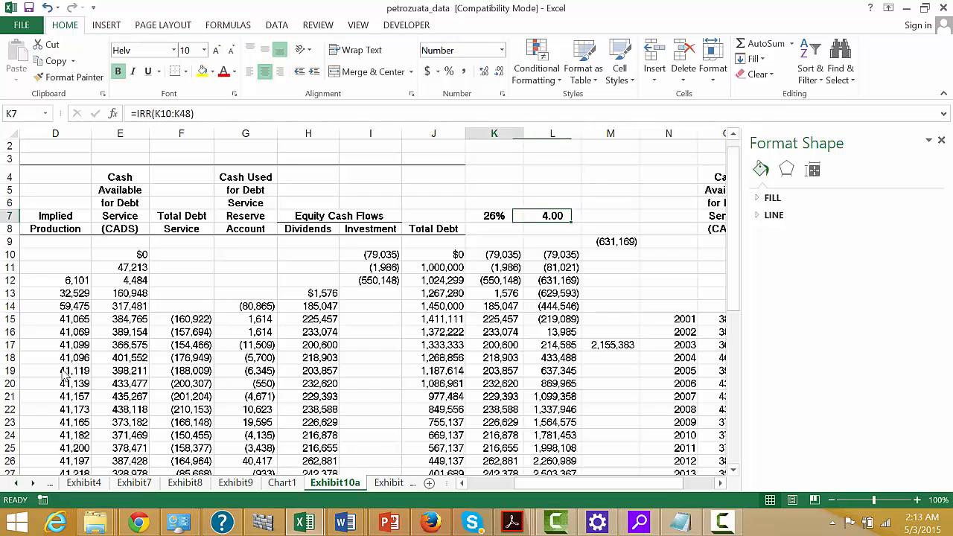
key(Down)
key(Down)
key(Down)
key(Right)
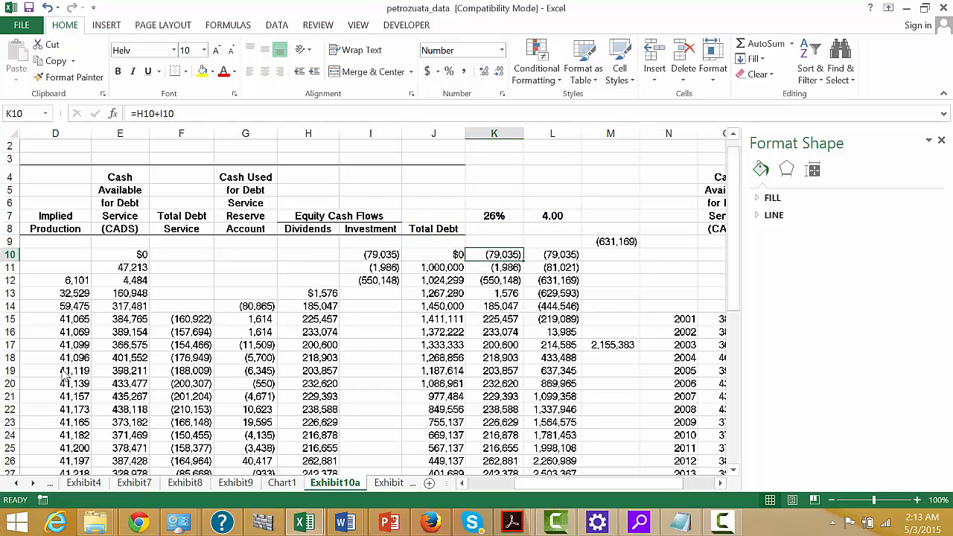
key(Down)
key(Down)
key(Down)
key(Left)
key(Down)
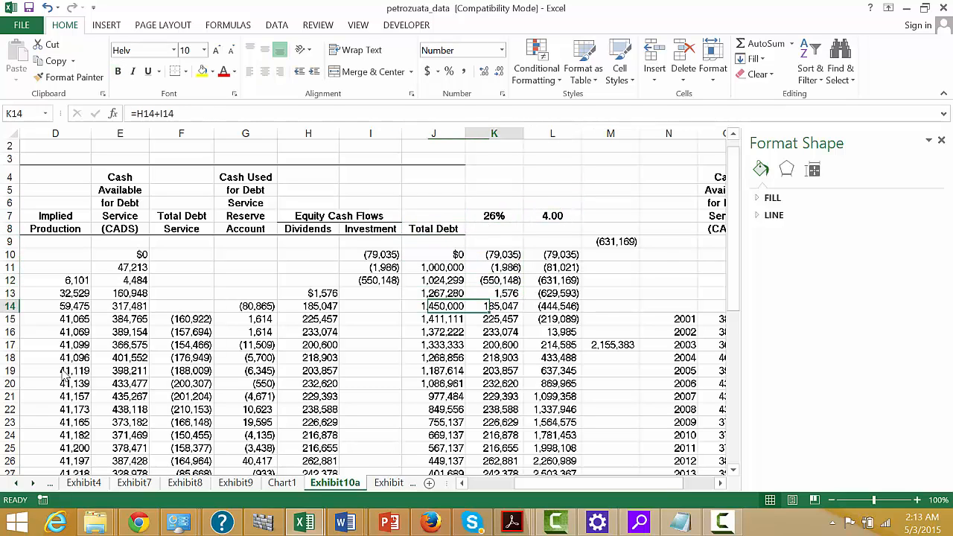
key(Right)
key(ctrl+space)
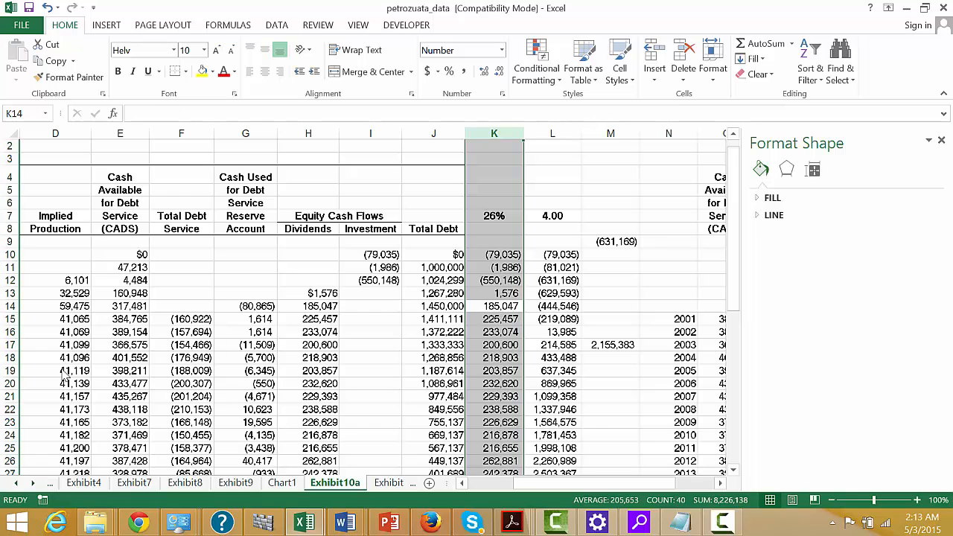
key(ctrl+shift+plus)
key(ctrl+shift+plus)
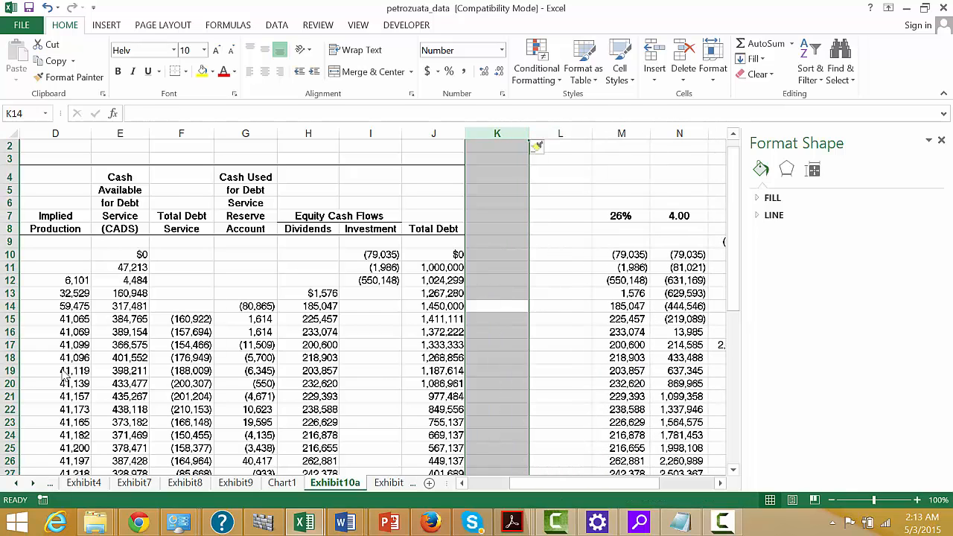
Enter the two-row column heading "Debt Issues" in K7 and "and Repay" in K8.
key(Left)
key(Right)
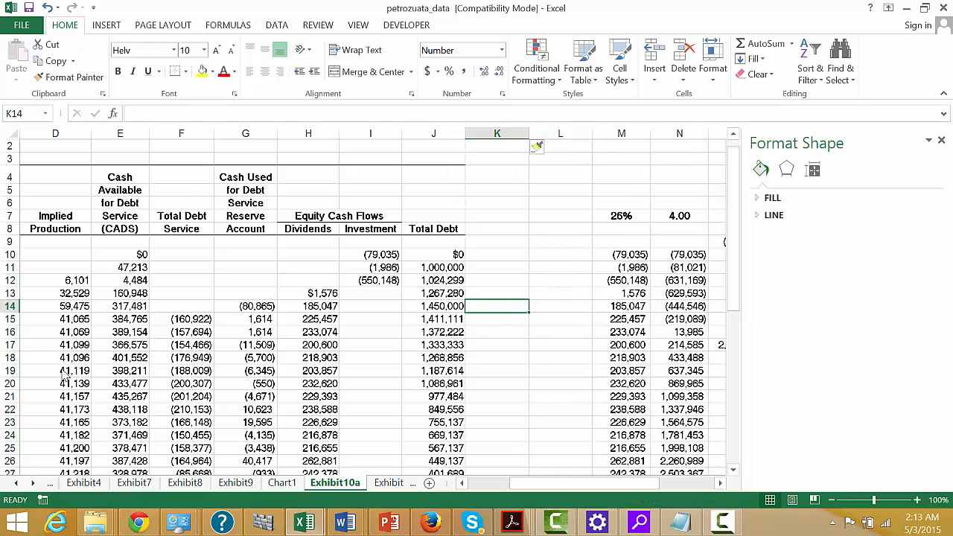
key(Up)
key(Up)
key(Up)
key(Up)
key(Up)
key(Up)
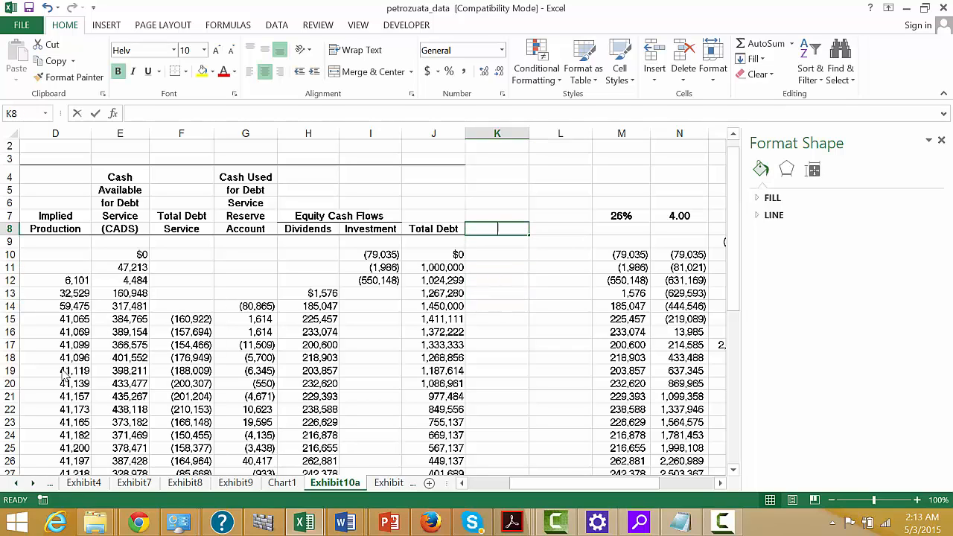
text(Debt Is)
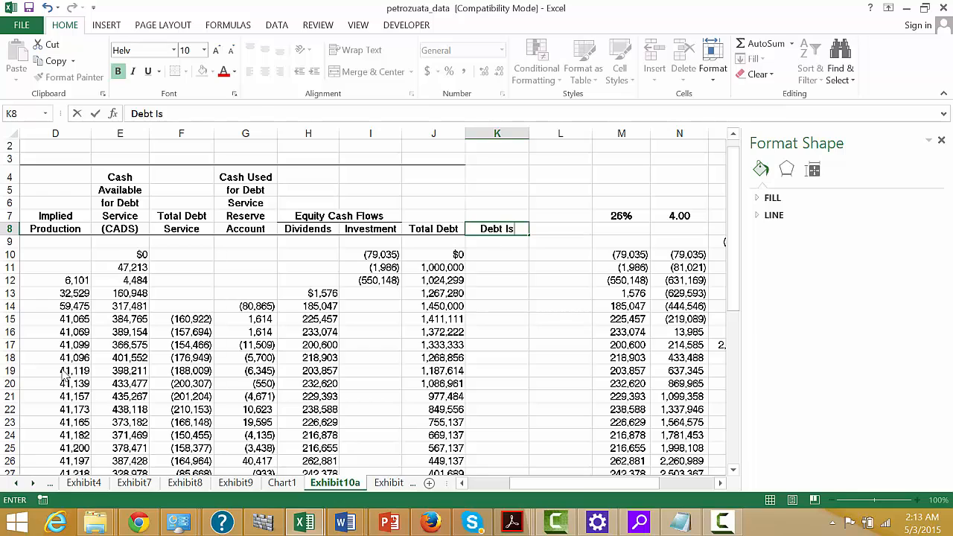
key(Escape)
key(Up)
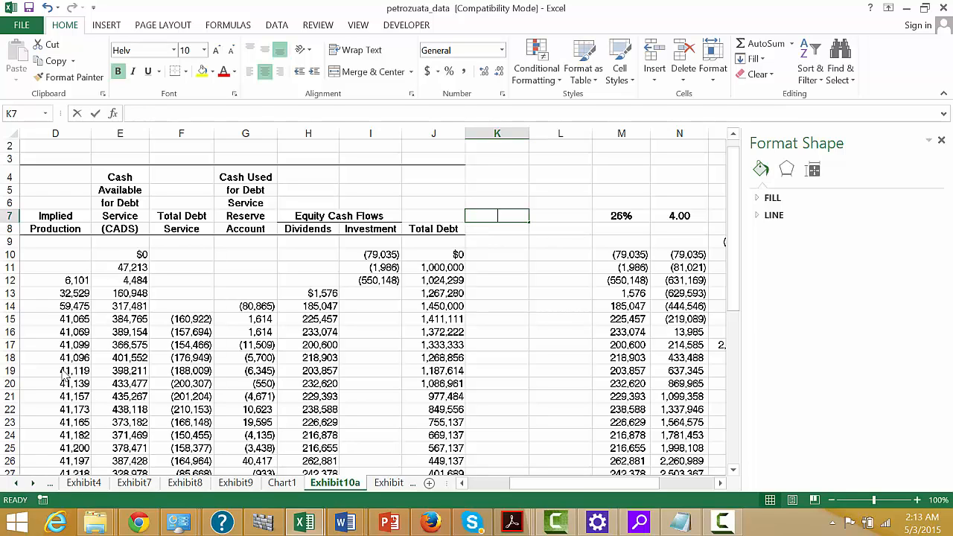
text(Debt Issues)
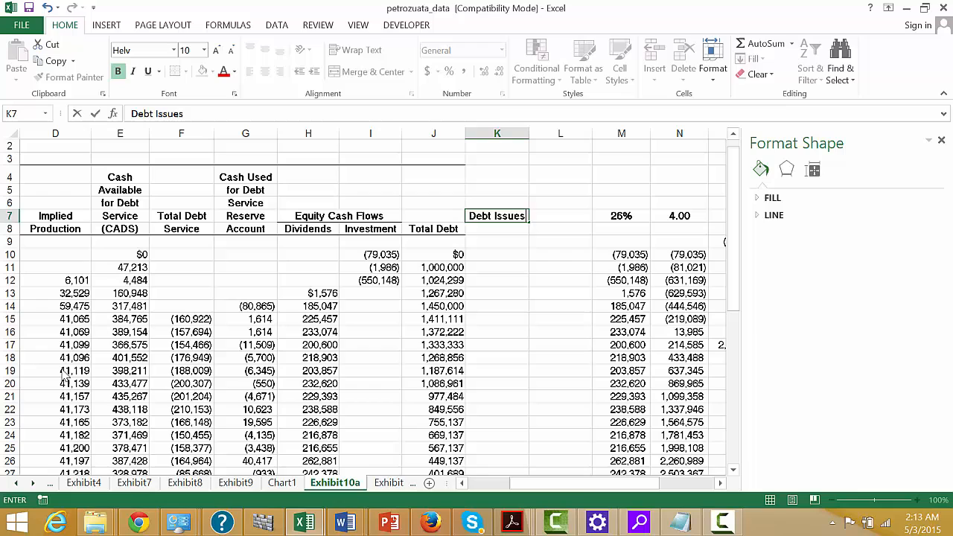
key(Return)
text(adn)
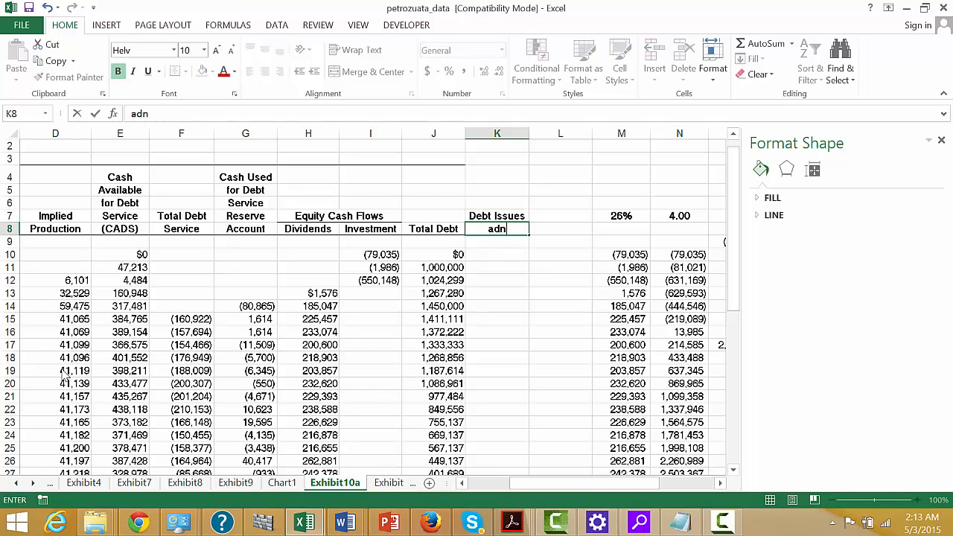
text( Repay)
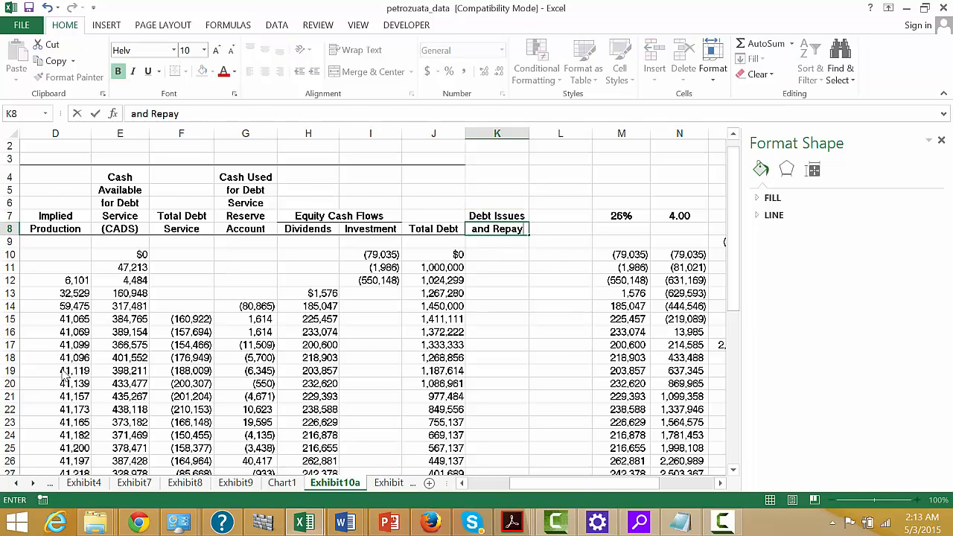
key(Return)
key(Return)
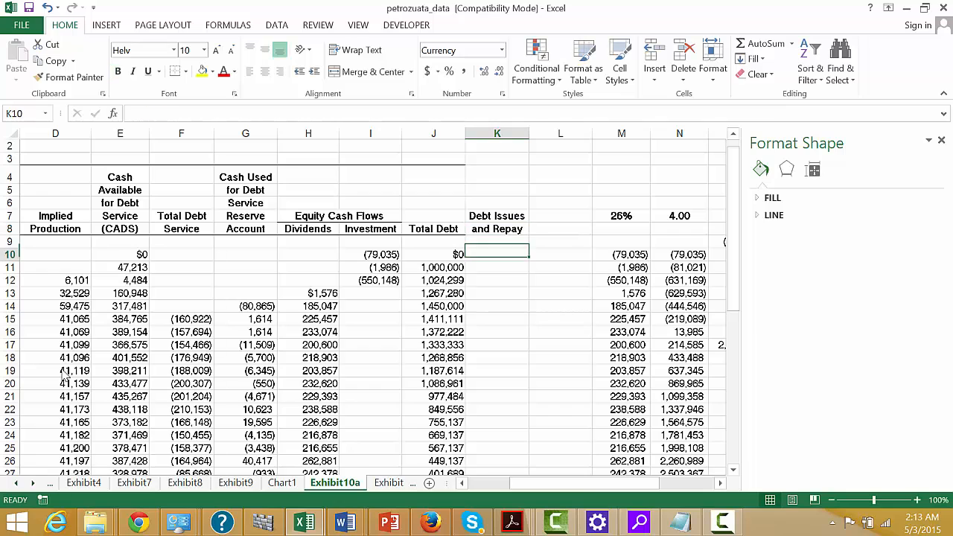
text(=)
key(Left)
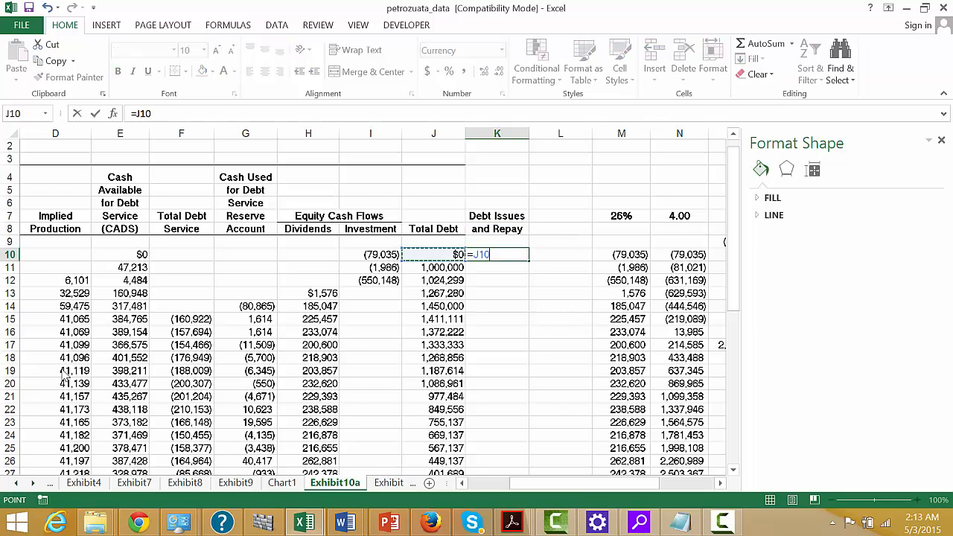
text(+)
key(Escape)
Calculate the yearly change in total debt in K11 with =J11-J10 and fill the formula down to K48.
key(Down)
text(=)
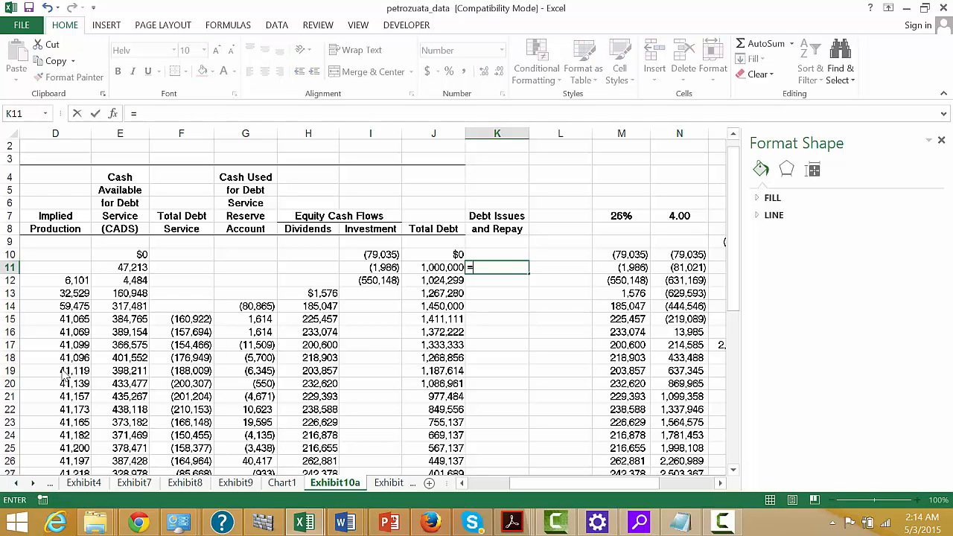
key(Left)
text(-)
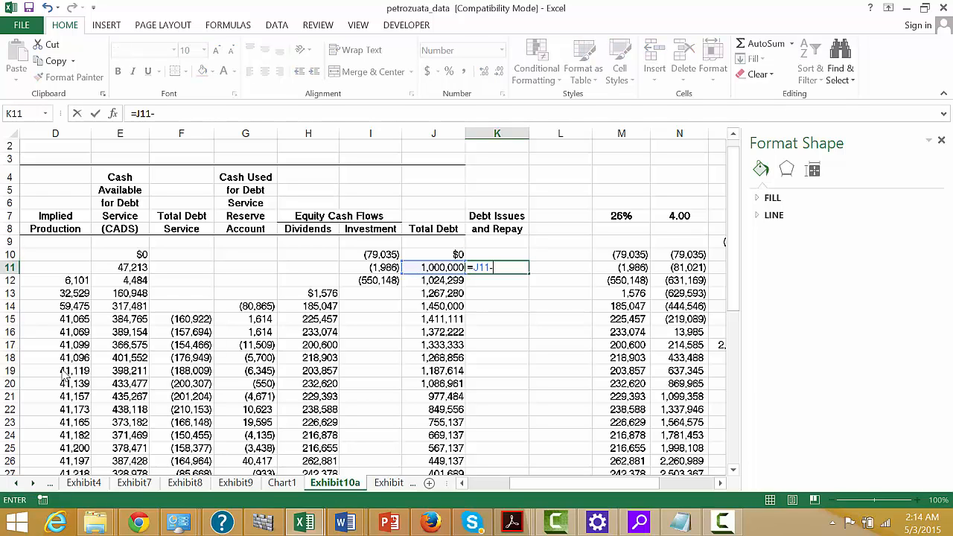
key(Up)
key(Left)
key(Return)
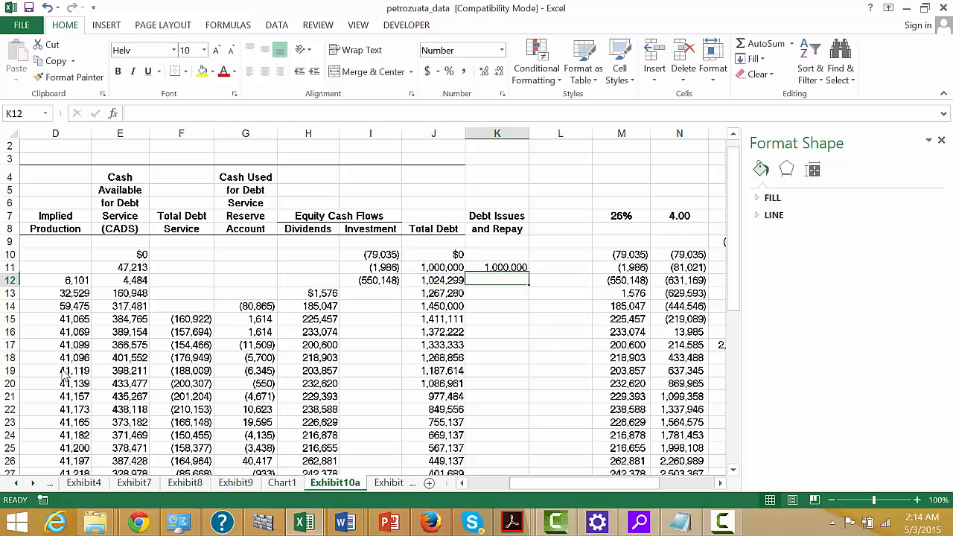
key(Up)
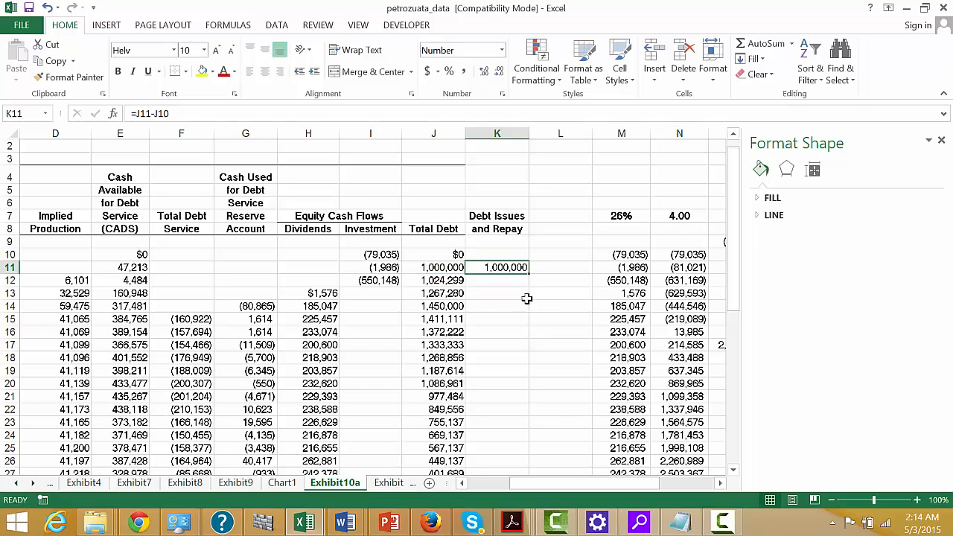
double_click(529, 272)
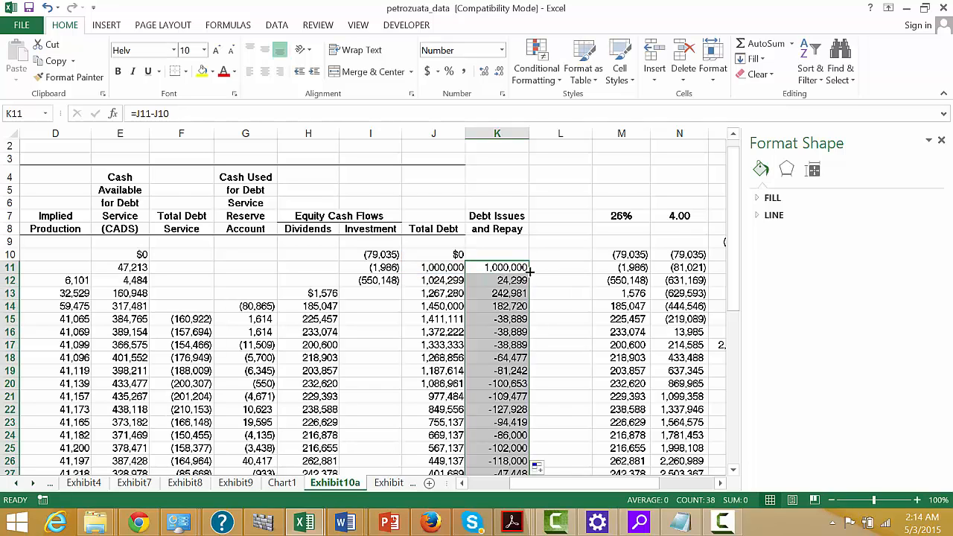
Review the debt issue and repayment amounts for each year down column K.
key(Down)
key(Down)
key(Down)
key(Down)
key(Down)
key(Down)
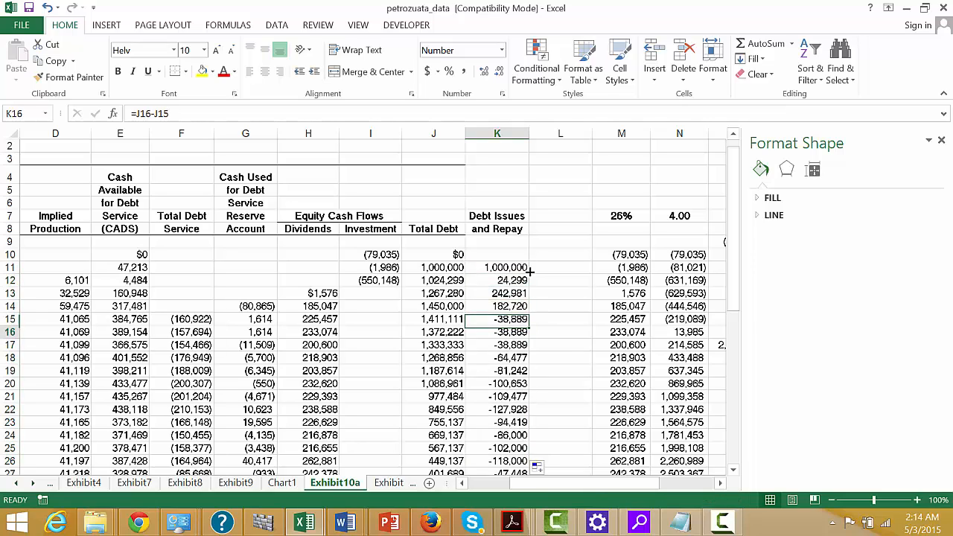
key(Down)
key(Down)
key(Down)
key(Down)
key(Down)
key(Down)
key(Down)
key(Down)
key(Down)
key(Down)
key(Down)
key(Down)
key(Down)
key(Down)
key(Down)
key(Down)
key(Down)
key(Down)
key(Down)
key(Down)
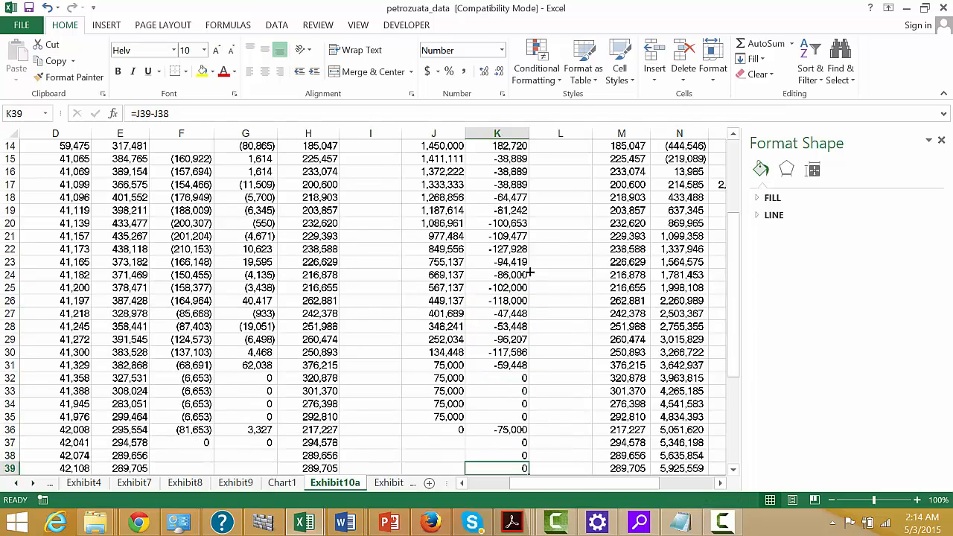
key(Up)
key(Up)
key(Up)
key(Up)
key(Up)
key(Up)
key(Up)
key(Up)
key(Up)
key(Up)
key(Up)
key(Up)
key(Up)
key(Up)
key(Up)
key(Up)
key(Up)
key(Up)
key(Up)
key(Up)
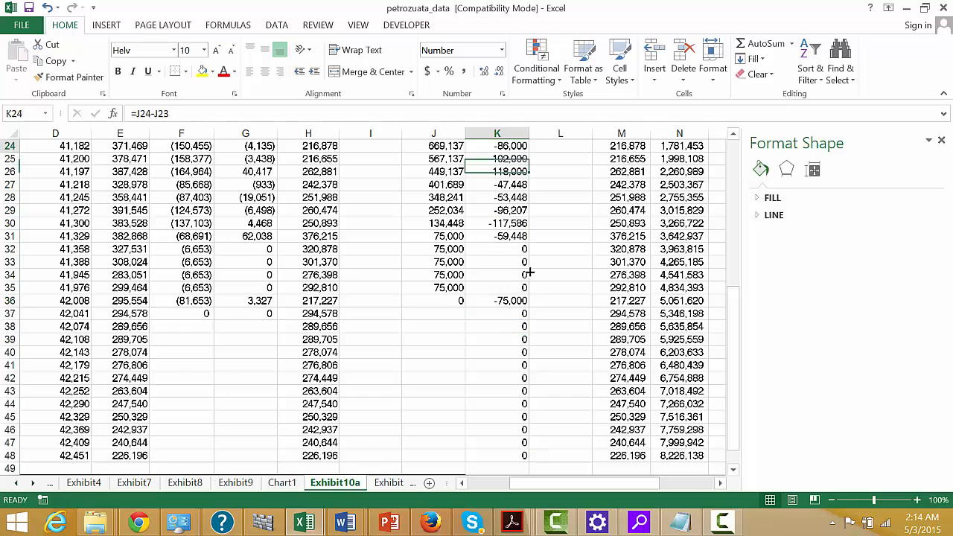
Compare the debt issues and repayments in column K with the yearly total debt service and debt service reserve columns.
key(Up)
key(Up)
key(Up)
key(Up)
key(Up)
key(Up)
key(Up)
key(Down)
key(Down)
key(Down)
key(Down)
key(Down)
key(Down)
key(Down)
key(Down)
key(Down)
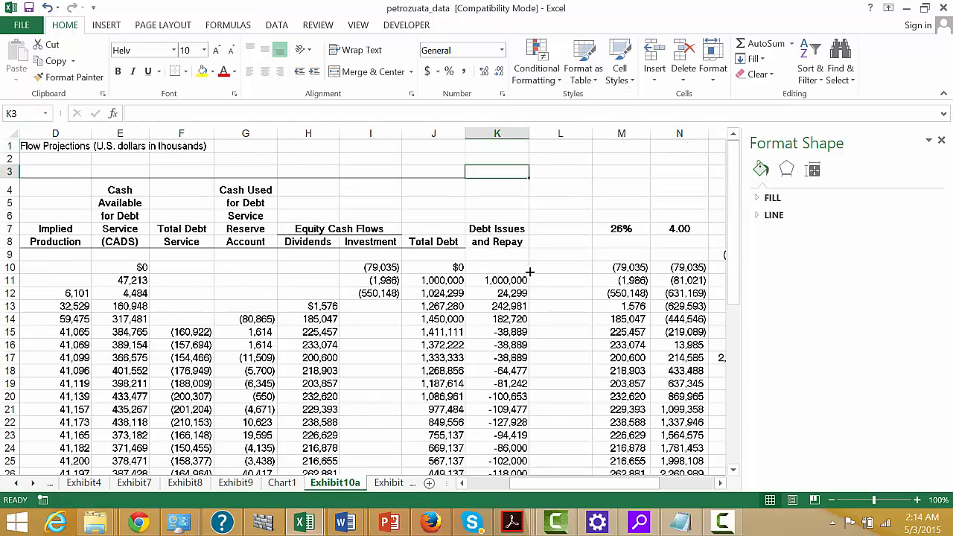
key(Down)
key(Down)
key(Down)
key(Down)
key(Down)
key(Down)
key(Down)
key(Down)
key(Down)
key(Up)
key(Up)
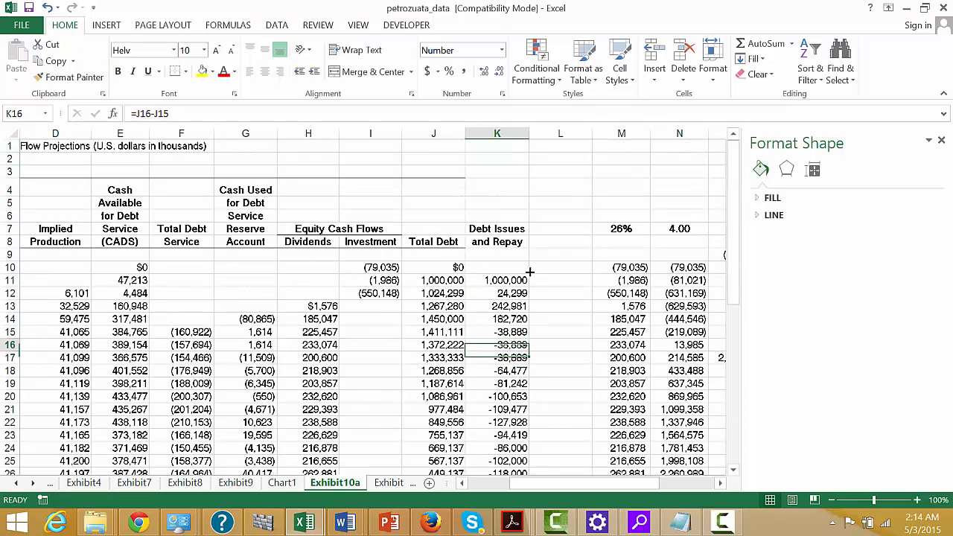
key(Left)
key(Left)
key(Left)
key(Left)
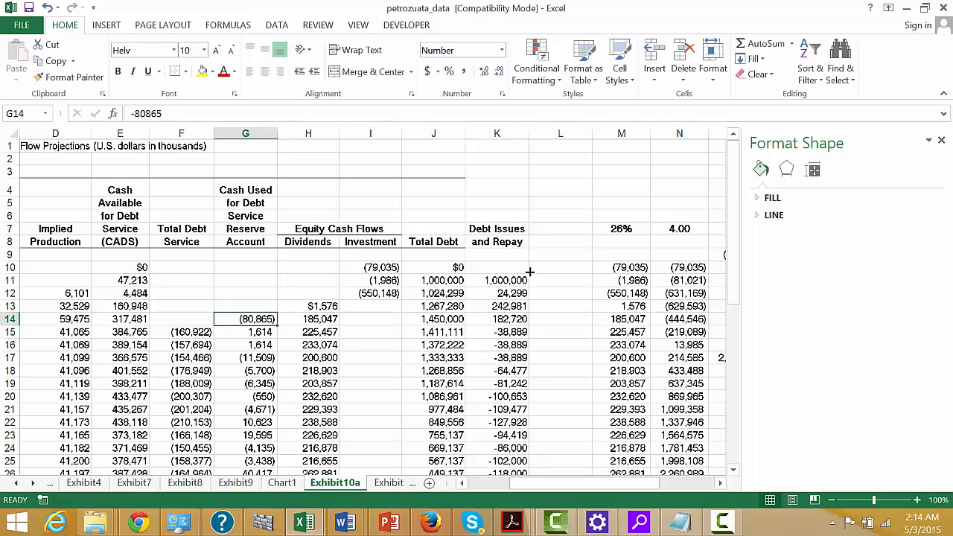
key(Left)
key(Right)
key(Right)
key(Right)
key(Right)
key(Right)
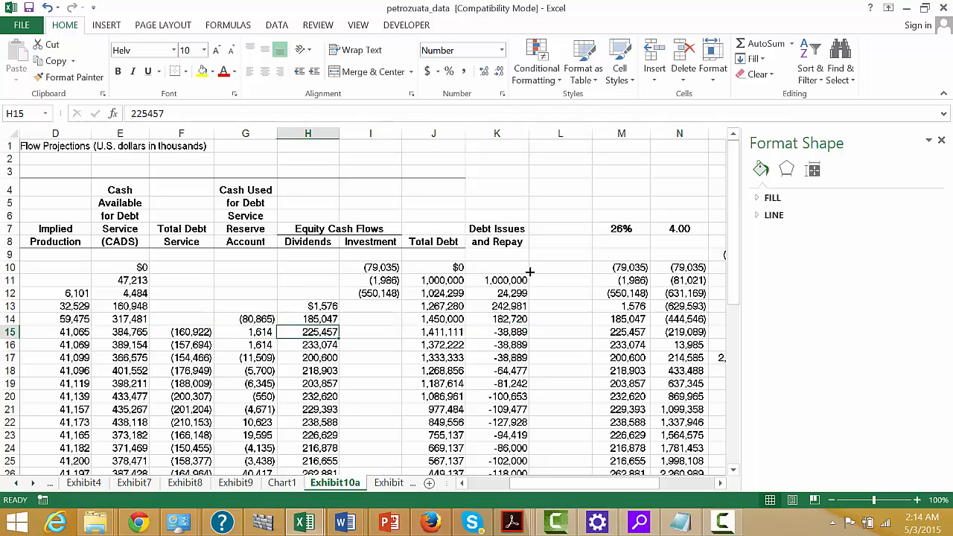
key(Right)
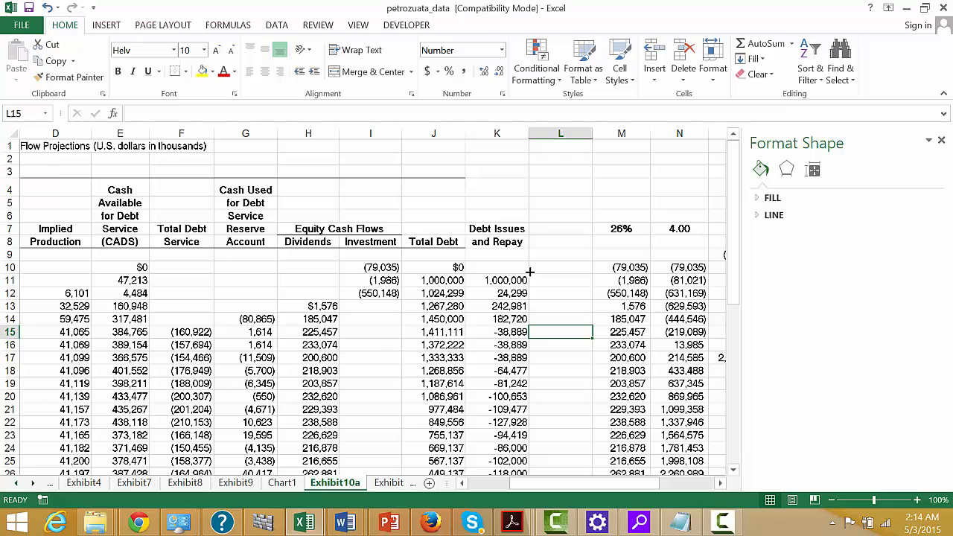
Enter the two-row column heading "Debt" in L7 and "Cash Flow" in L8.
key(Up)
key(Up)
key(Up)
key(Up)
key(Up)
key(Up)
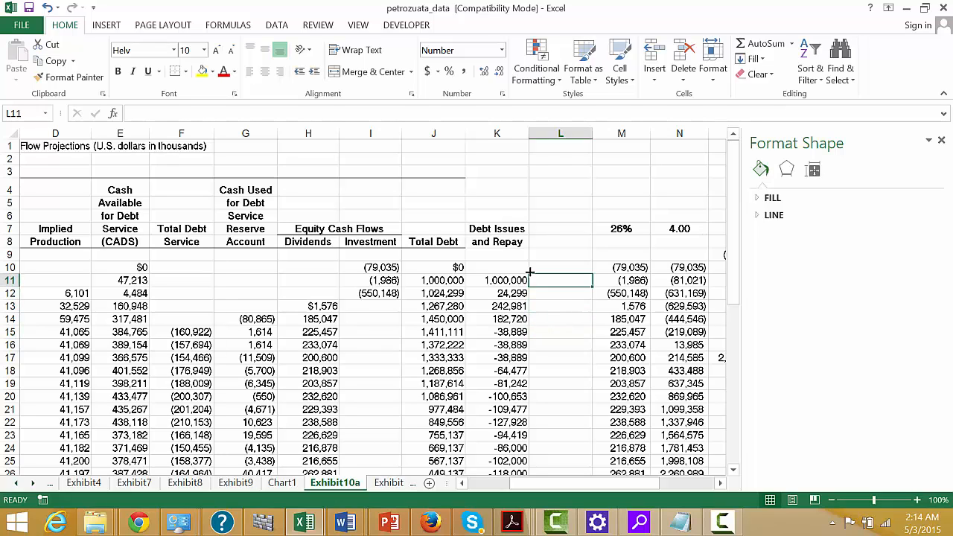
key(Up)
key(Up)
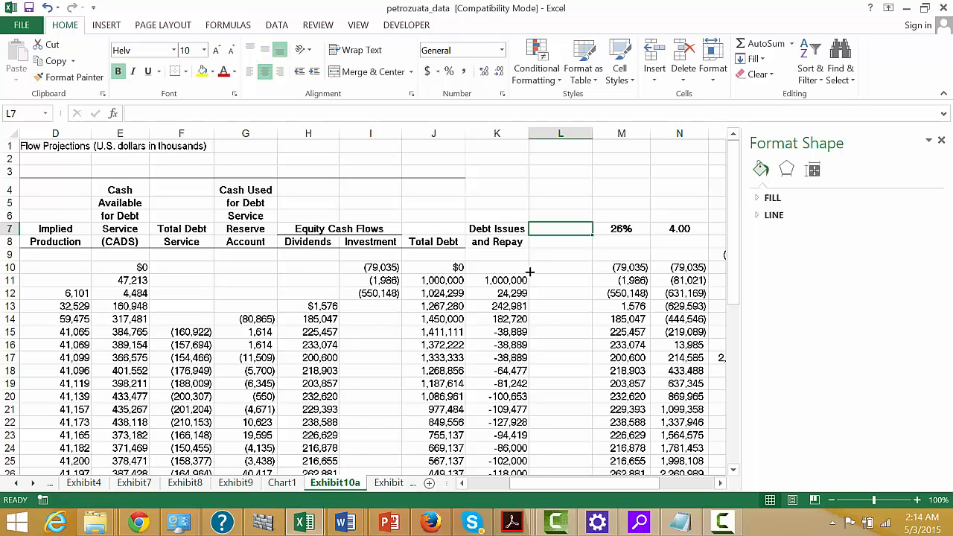
text(Debt)
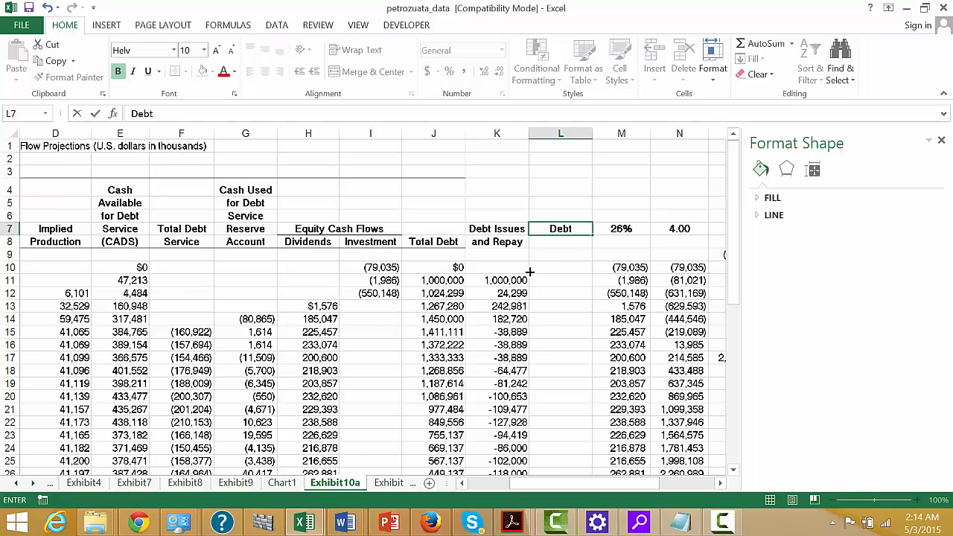
key(Return)
text(C)
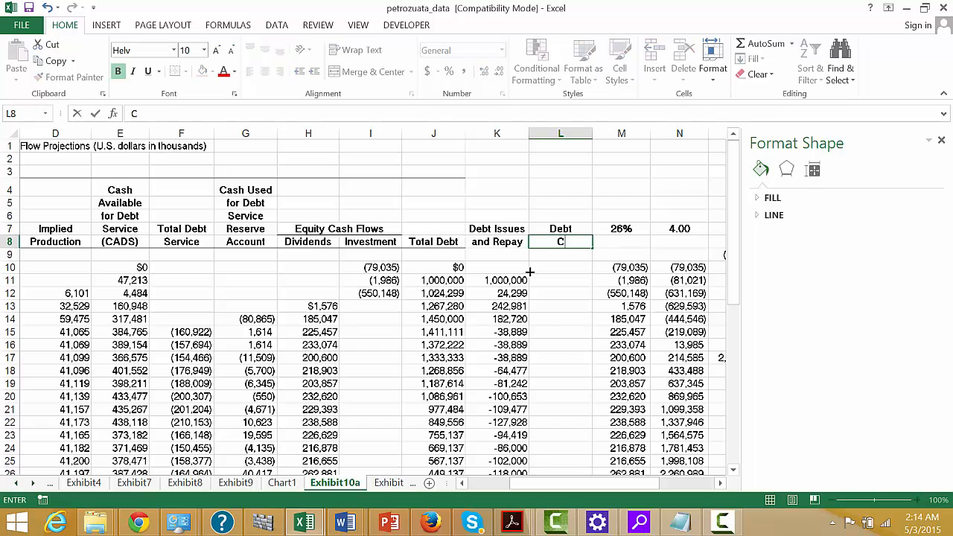
text(ash Flow)
key(ctrl+Return)
Calculate the lenders' cash outflow in L11 with =-K11 and fill the formula down to L14.
key(Down)
key(Down)
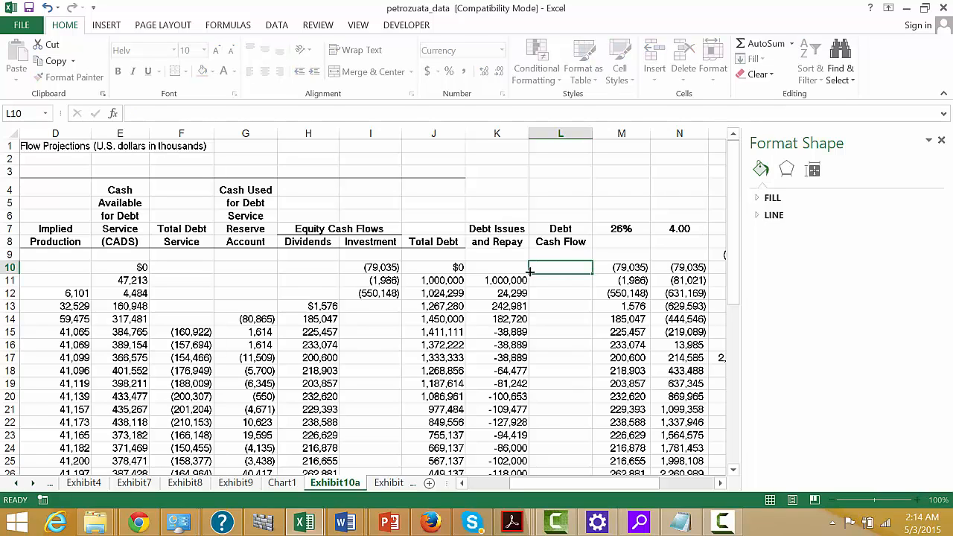
key(Down)
text(=-)
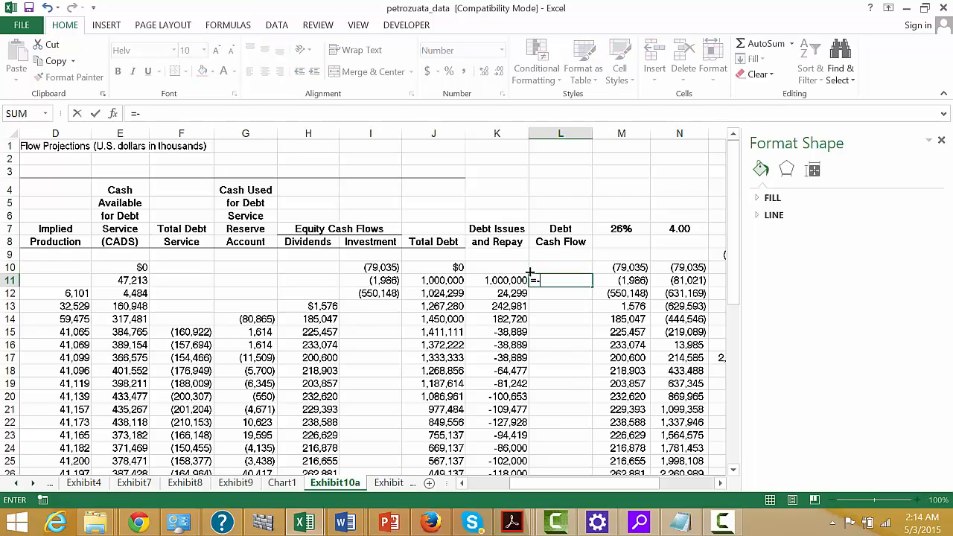
key(Left)
key(Return)
key(Up)
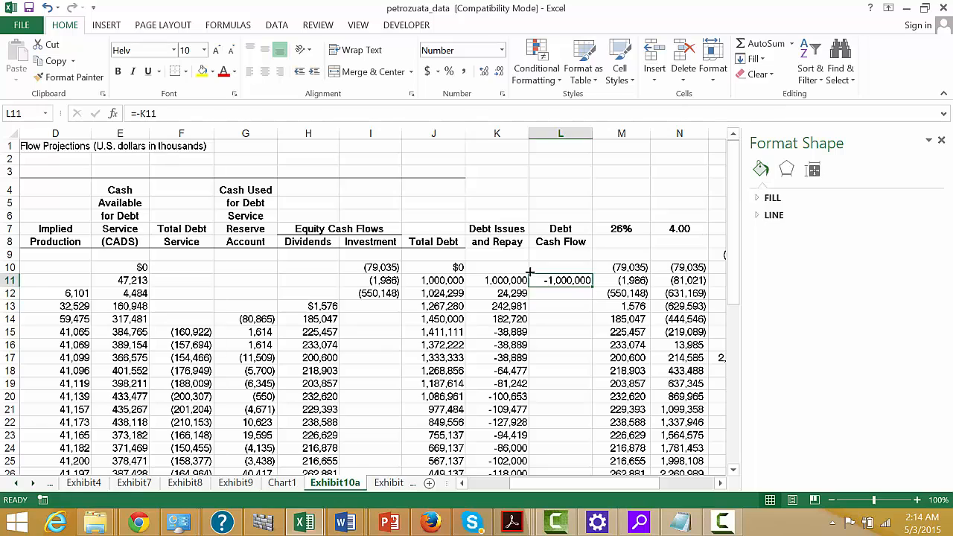
key(shift+Down)
key(shift+Down)
key(shift+Down)
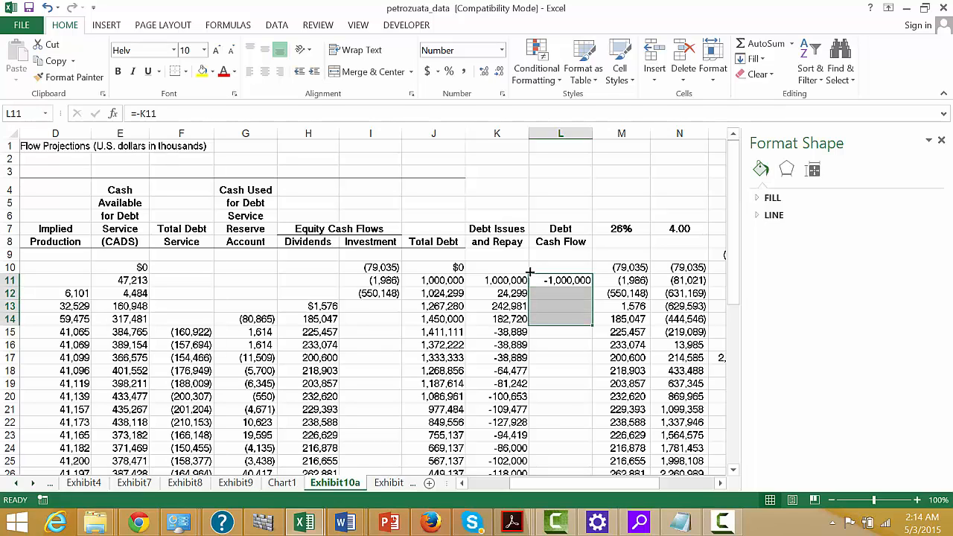
key(ctrl+d)
key(Down)
key(Down)
key(Down)
key(Down)
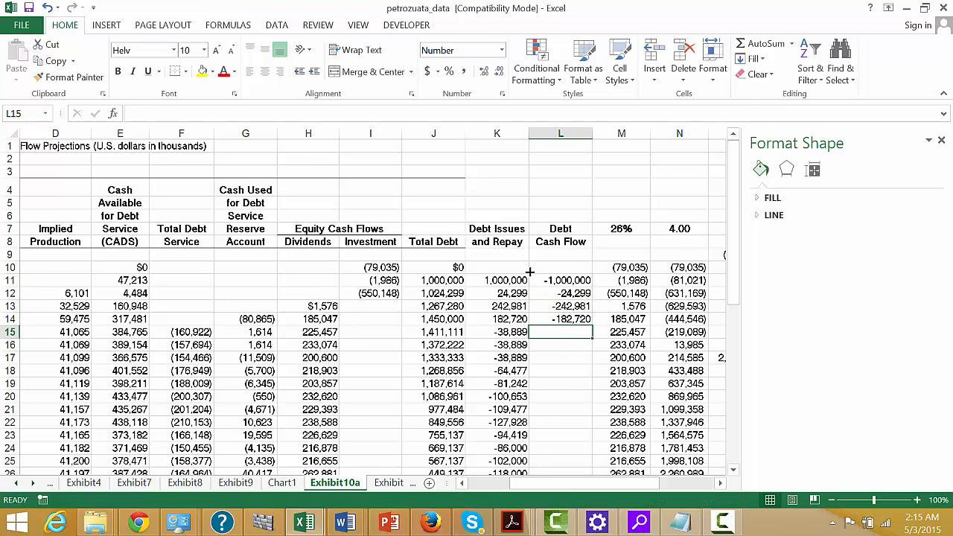
Try to link the debt cash flow in L15 to total debt service with =F15, edited to =+F15.
text(=)
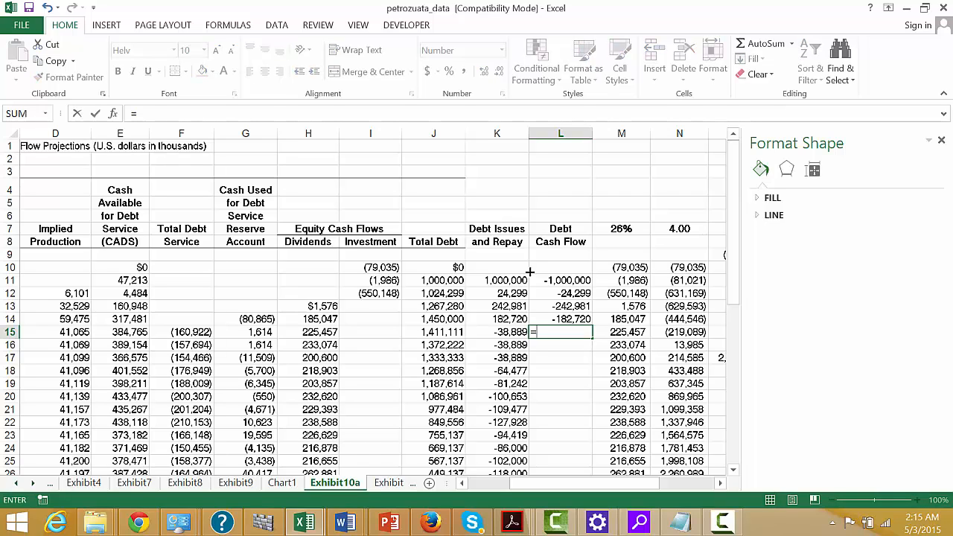
key(Left)
key(Left)
key(Left)
key(Left)
key(Left)
key(Left)
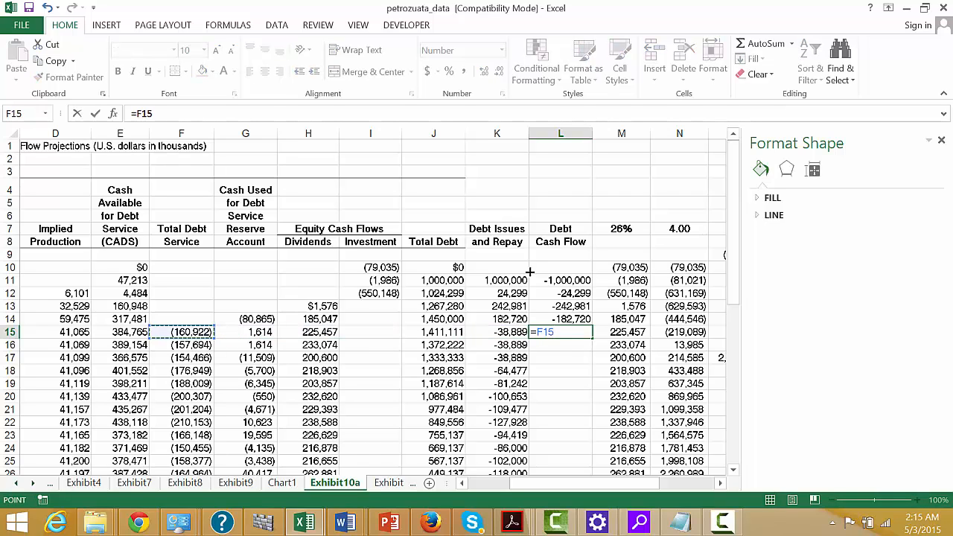
key(Return)
key(Up)
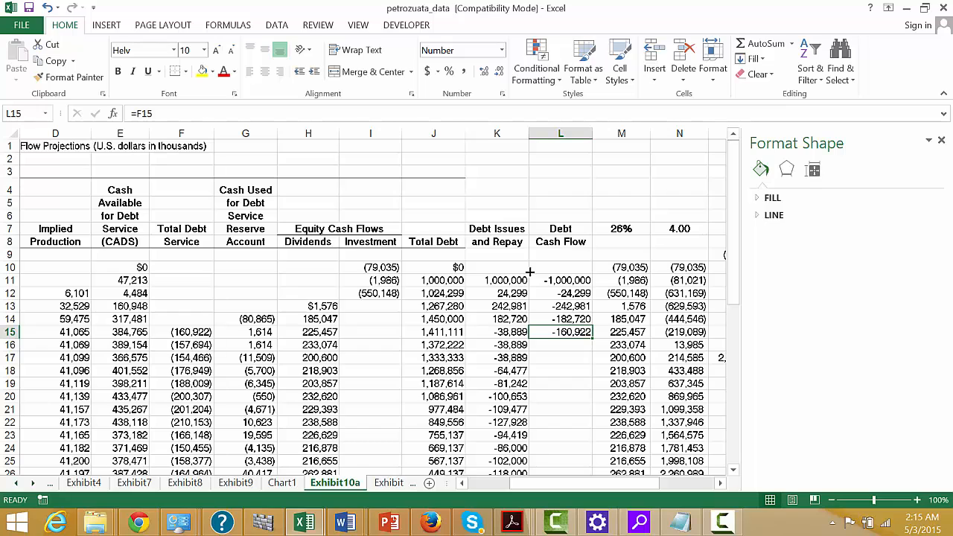
key(F2)
key(Home)
key(Right)
text(+)
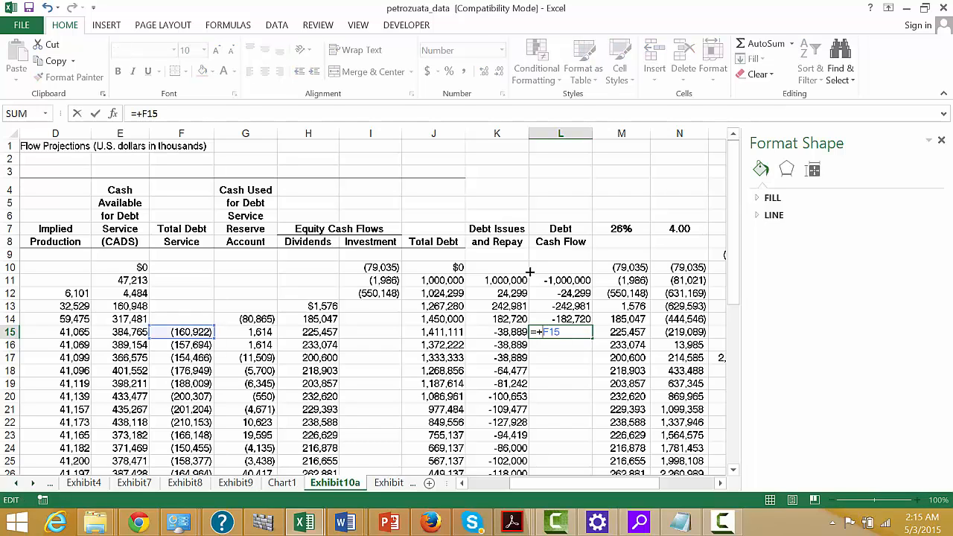
key(Return)
key(Up)
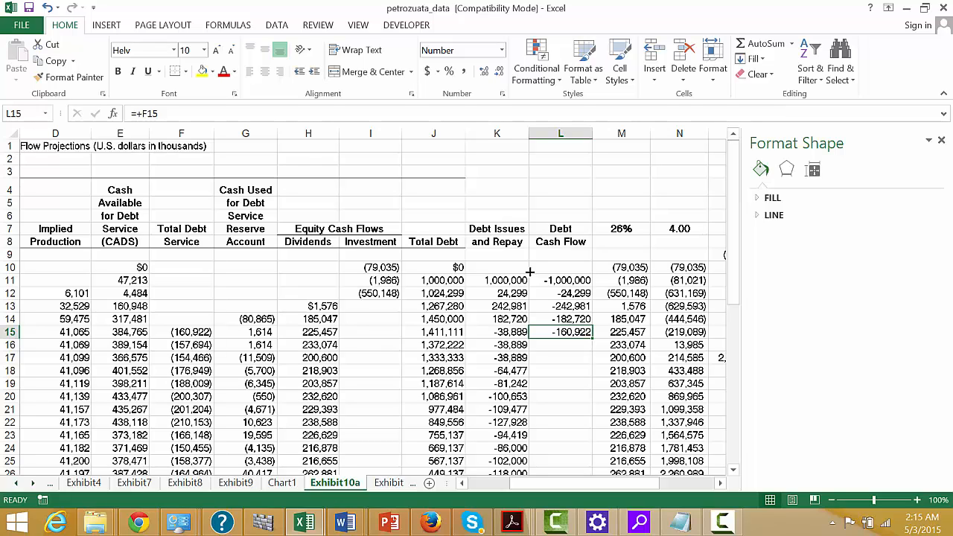
key(Left)
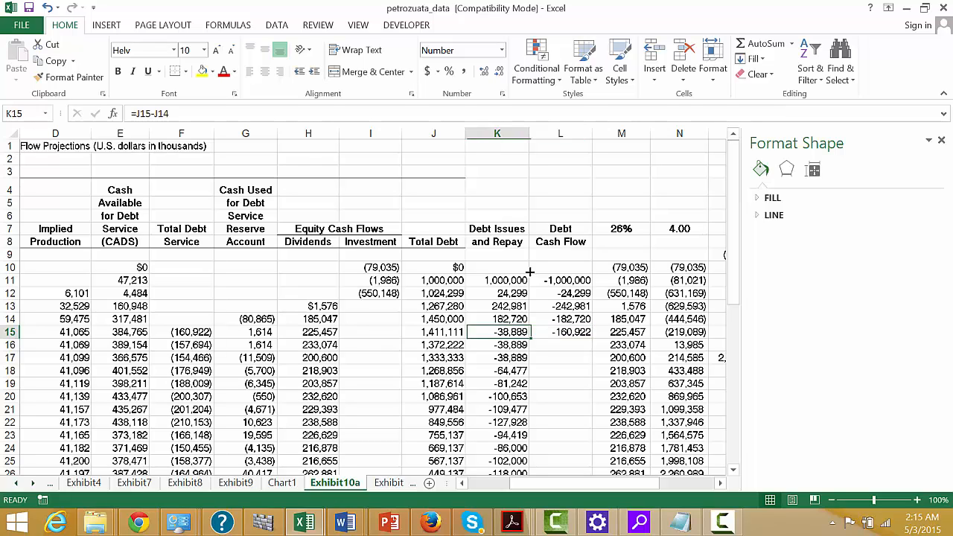
key(Right)
Enter =-F15 in L15 as the debt service received and fill the formula down to L48.
text(=)
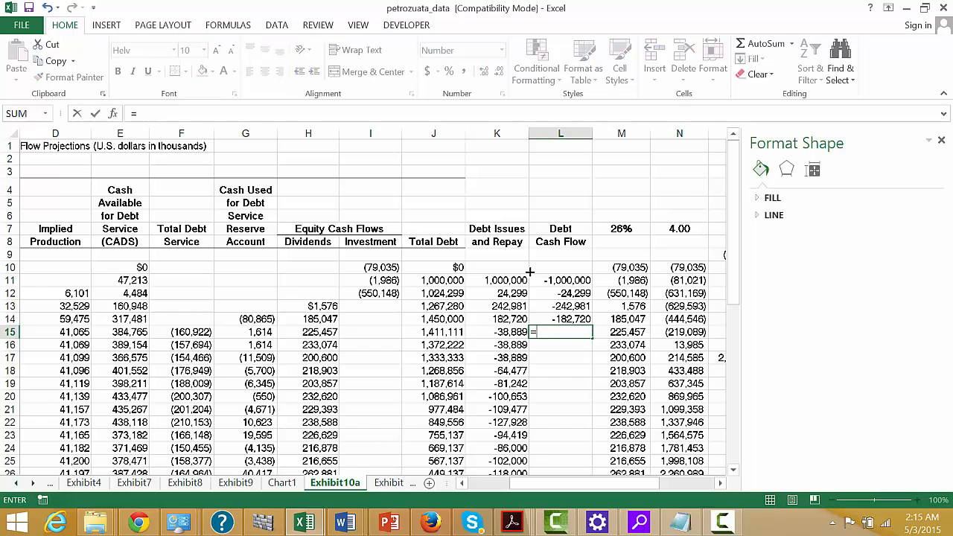
text(-)
key(Left)
key(Left)
key(Left)
key(Left)
key(Left)
key(Left)
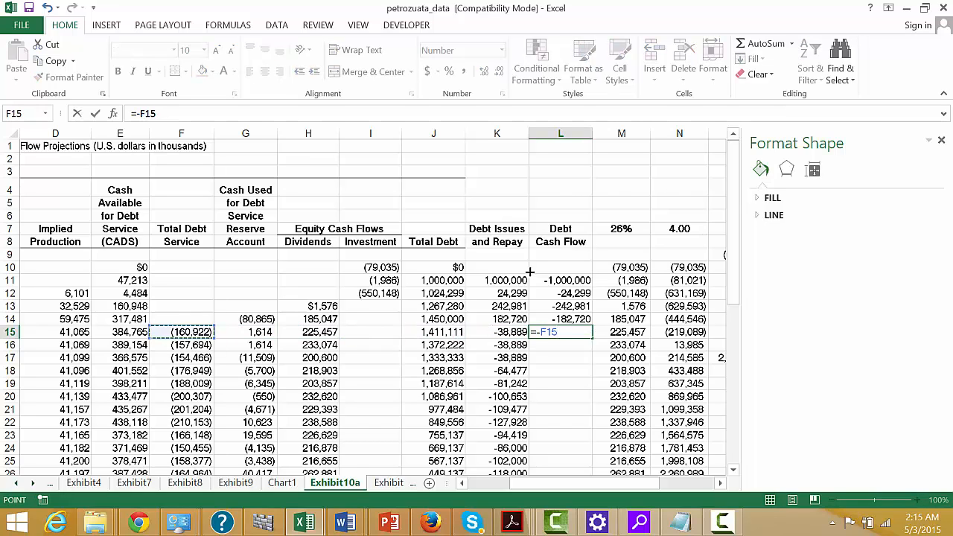
key(Return)
key(Up)
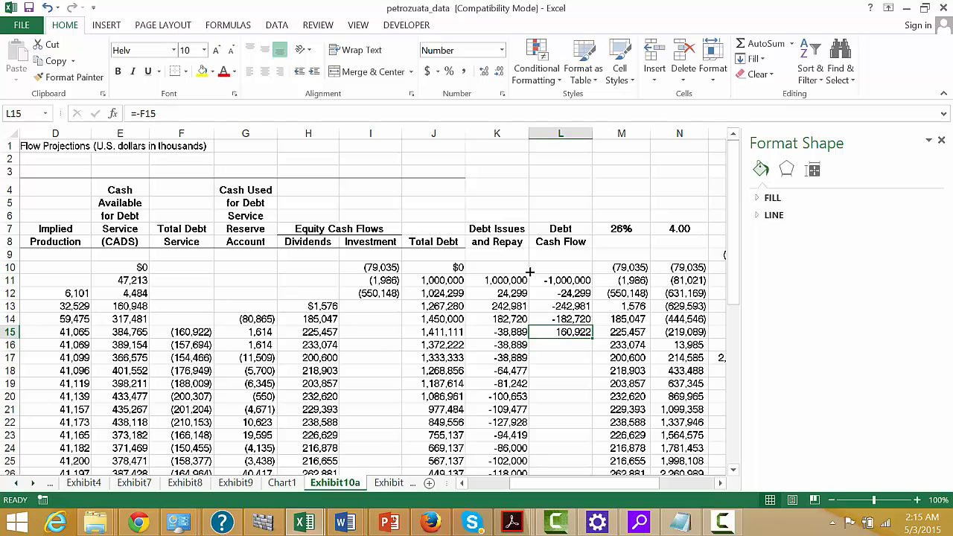
double_click(593, 338)
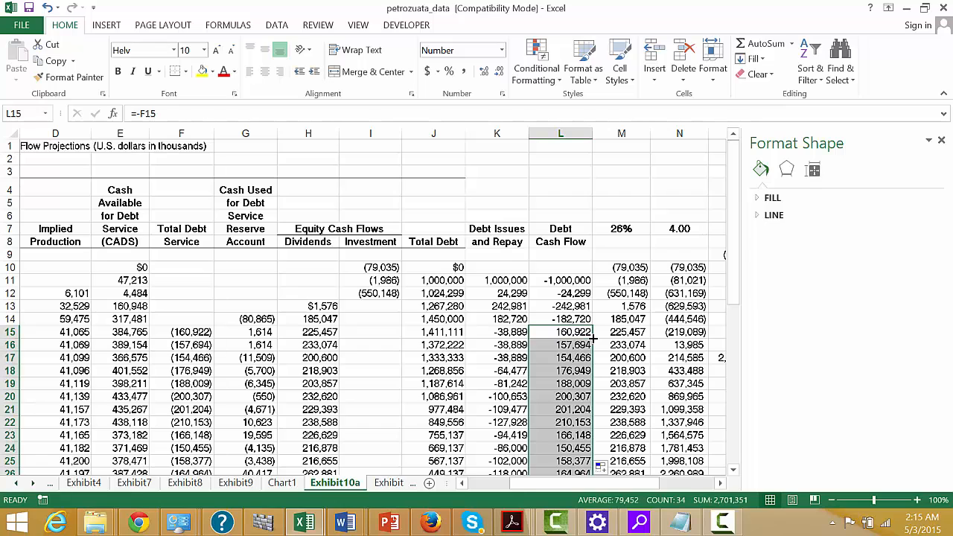
Calculate the IRR of the debt cash flows in L5 with =IRR(L11:L48).
key(Up)
key(Up)
key(Up)
key(Up)
key(Up)
key(Up)
key(Up)
key(Up)
key(Up)
key(Up)
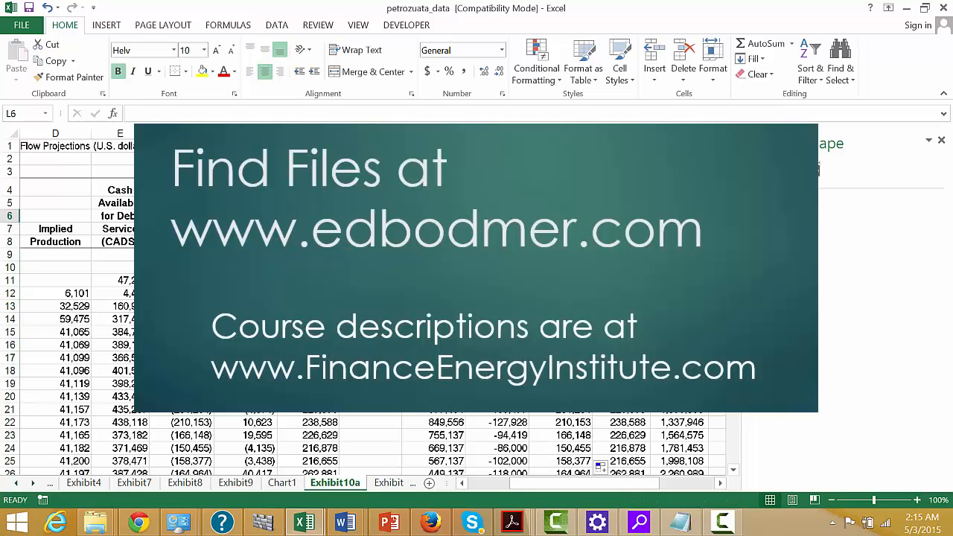
text(=irr()
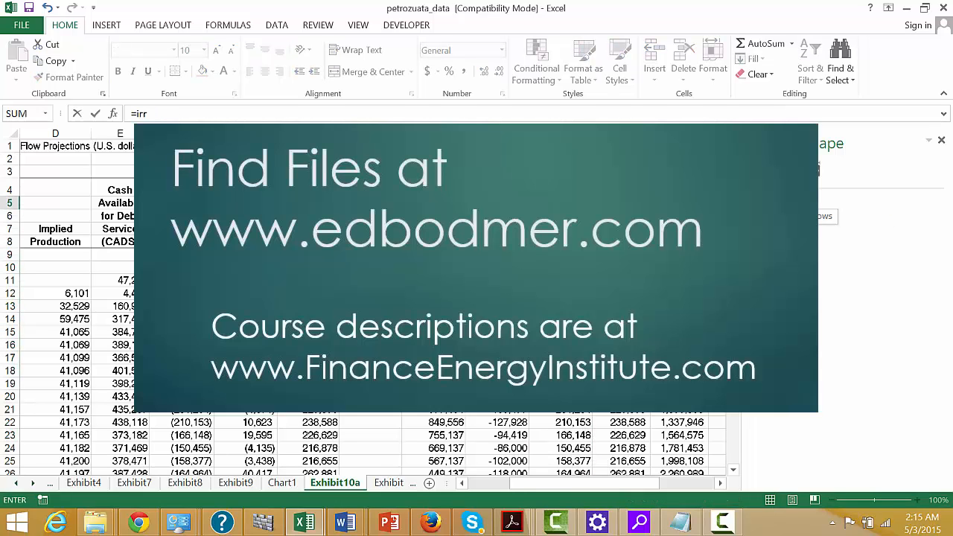
key(Down)
key(Down)
key(Down)
key(Down)
key(Down)
key(Down)
key(ctrl+shift+Down)
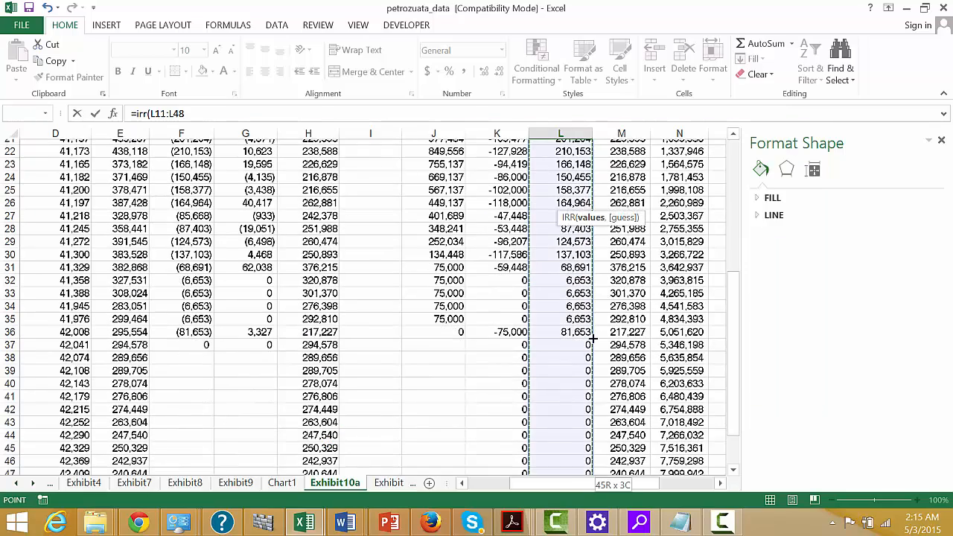
key(Return)
scroll(594, 338, up, 3)
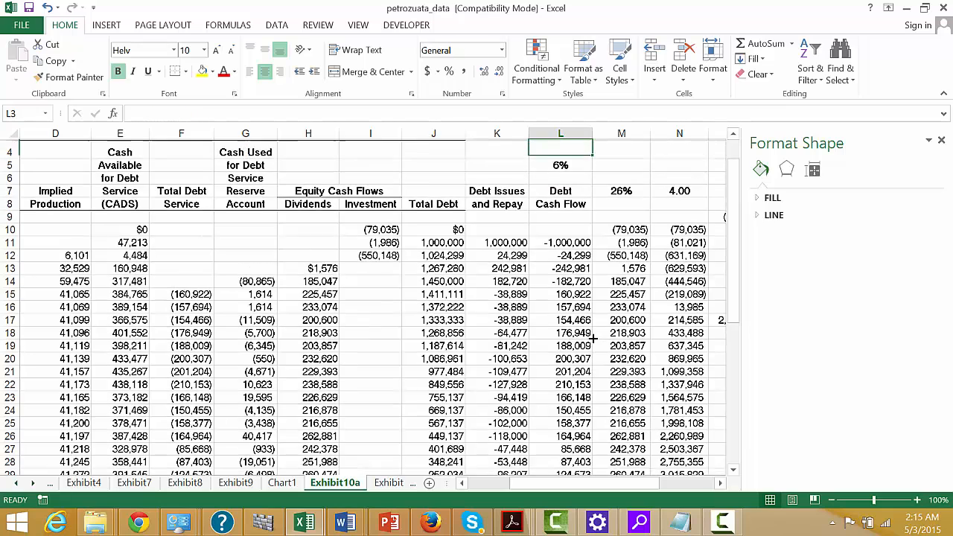
Show the debt IRR in L5 as a percentage with two decimal places.
key(Up)
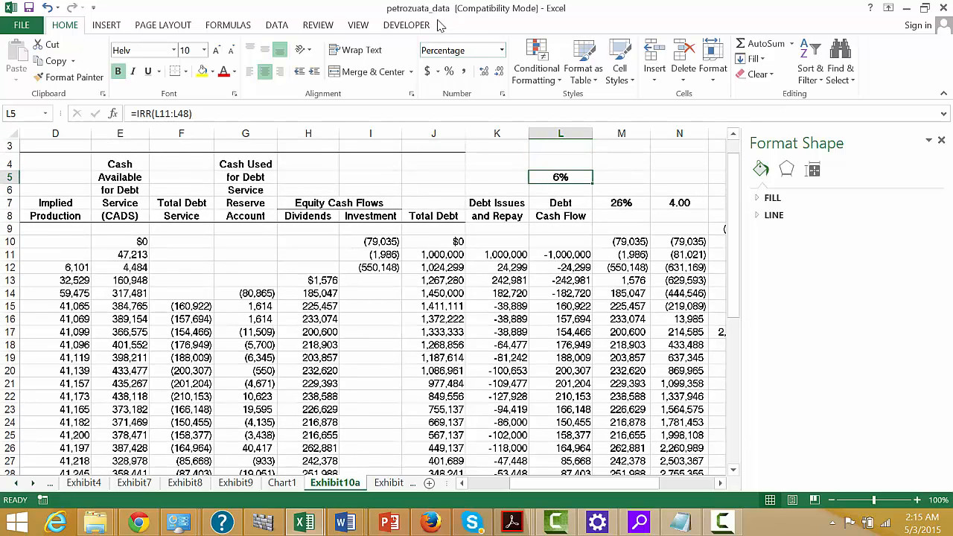
click(483, 72)
click(483, 73)
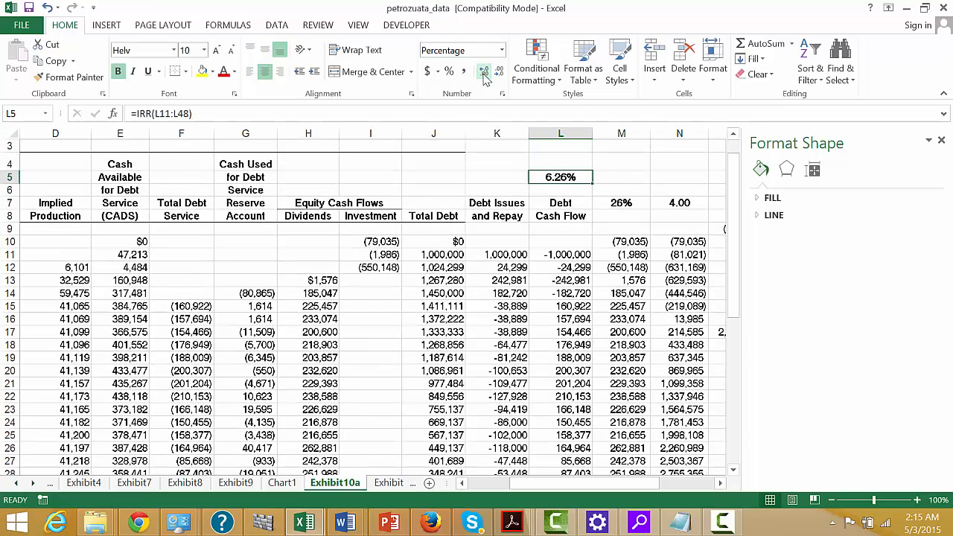
Examine the debt cash flow in column L alongside the equity cash flow, debt issue and cash available columns.
key(Down)
key(Down)
key(Down)
key(Down)
key(Down)
key(Down)
key(Down)
key(Down)
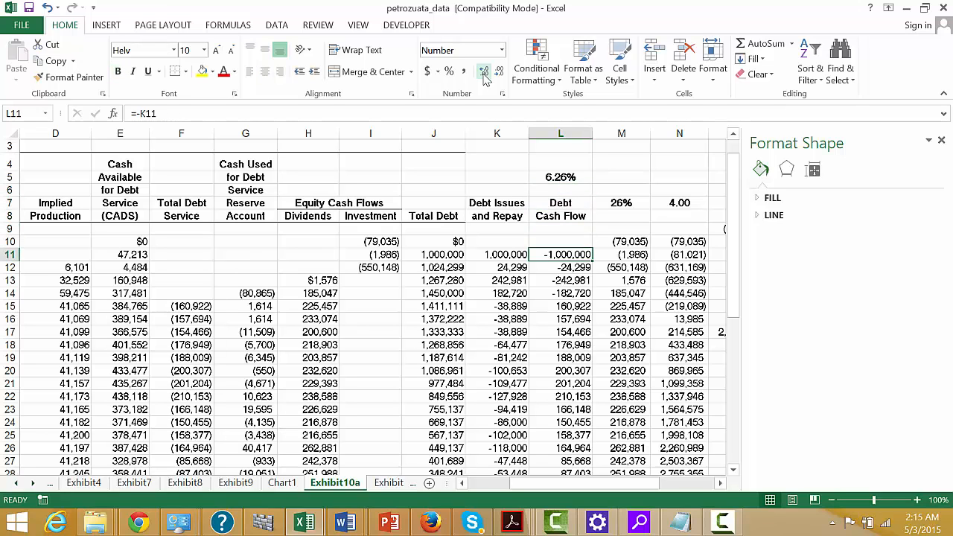
key(Right)
key(Right)
key(Right)
key(Right)
key(Right)
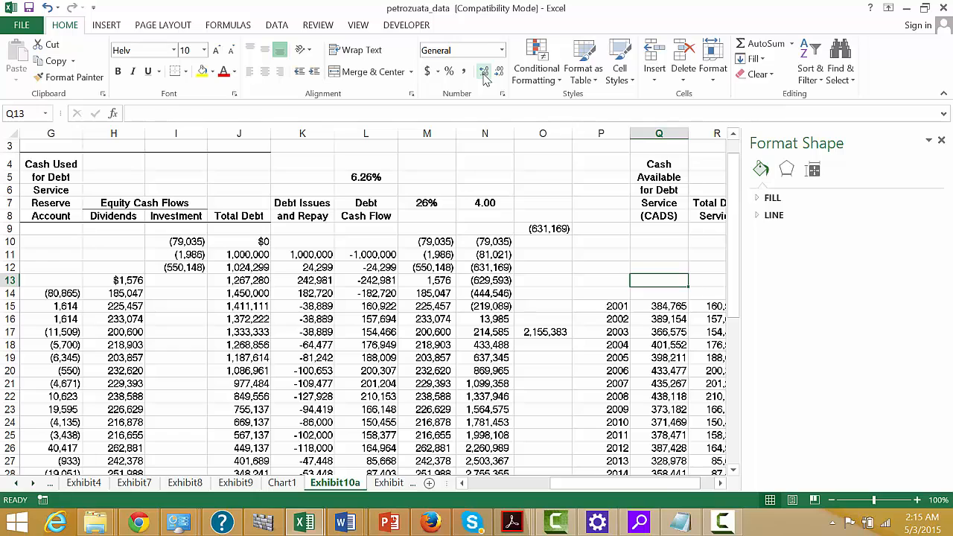
key(Left)
key(Left)
key(Left)
key(Left)
key(Left)
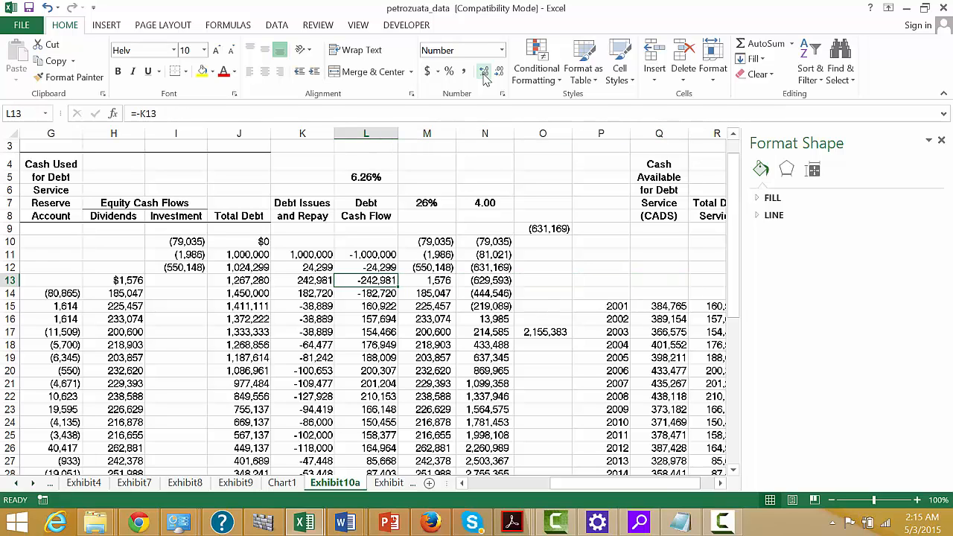
key(Down)
key(Left)
key(Up)
key(Up)
key(Up)
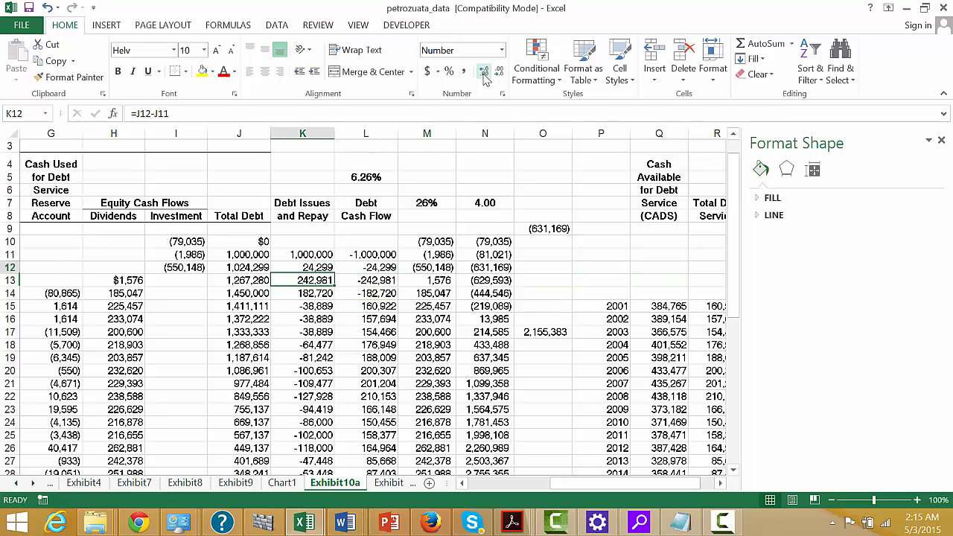
key(Left)
key(Left)
key(Left)
key(Left)
key(Left)
key(Left)
key(Left)
key(Left)
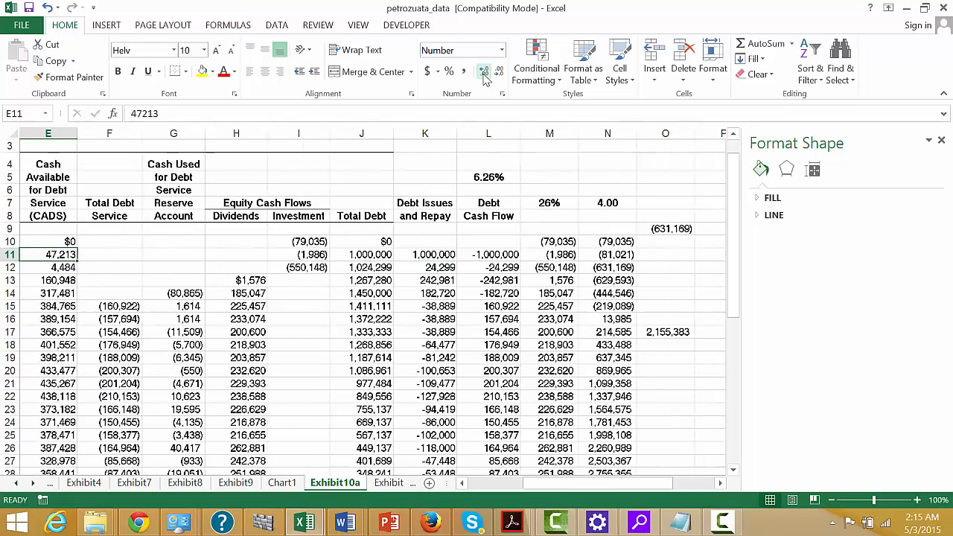
Add the heading DSCR in S8, beside the Total Debt Service column of the chart data.
key(Right)
key(Right)
key(Right)
key(Right)
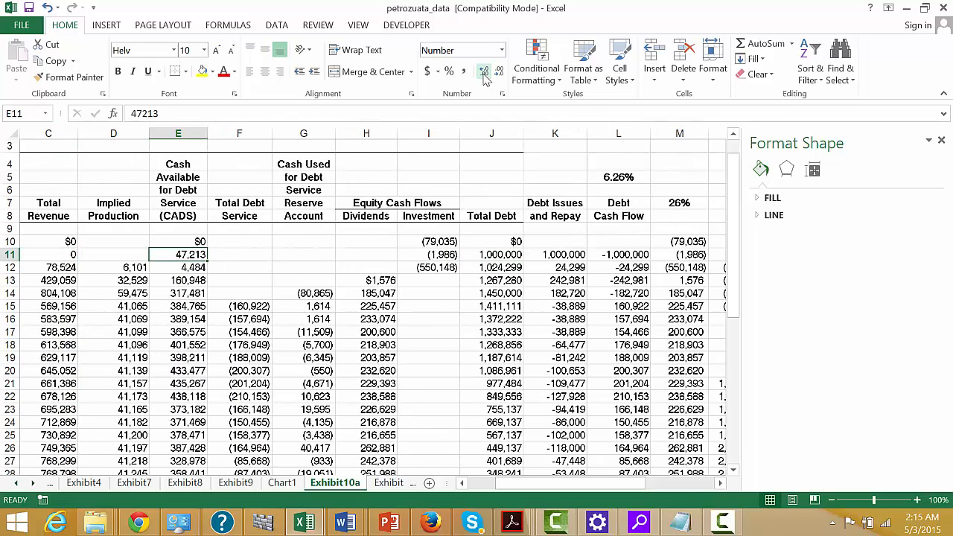
key(Right)
key(Right)
key(Right)
key(Right)
key(Right)
key(Right)
key(Right)
key(Right)
key(Right)
key(Right)
key(Right)
key(Right)
key(Right)
key(Right)
key(Right)
key(Right)
key(Right)
key(Right)
key(Right)
key(Right)
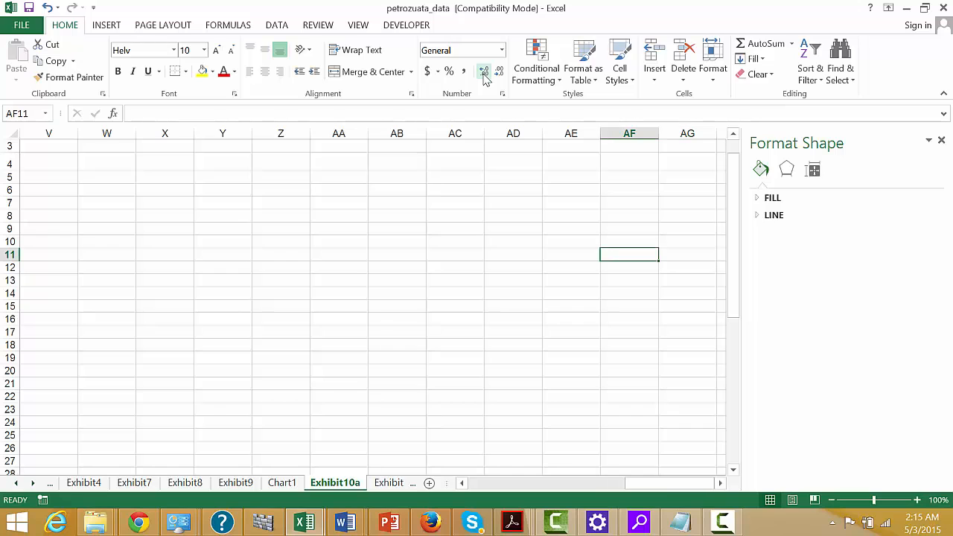
key(Left)
key(Left)
key(Left)
key(Left)
key(Left)
key(Left)
key(Left)
key(Left)
key(Left)
key(Left)
key(Left)
key(Left)
key(Left)
key(Left)
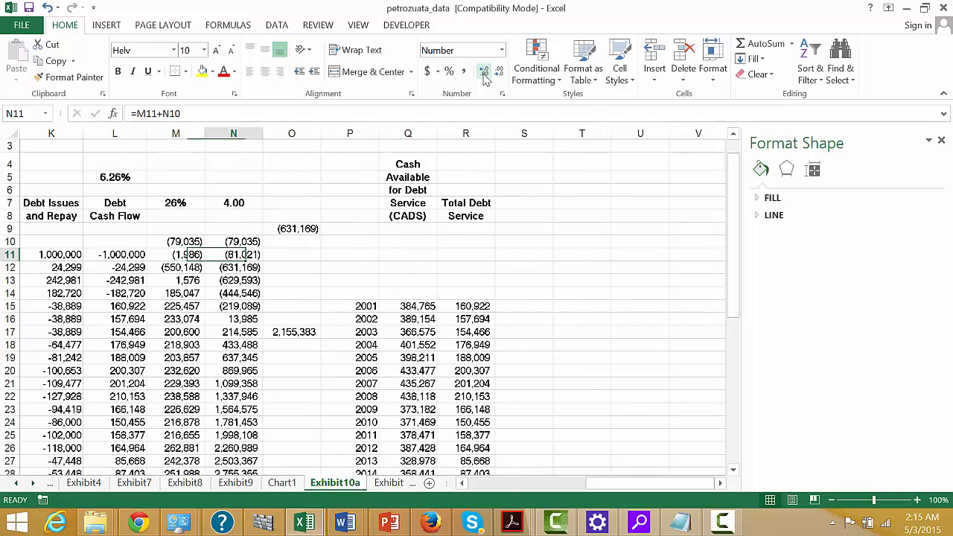
key(Right)
key(Right)
key(Right)
key(Up)
key(Up)
key(Up)
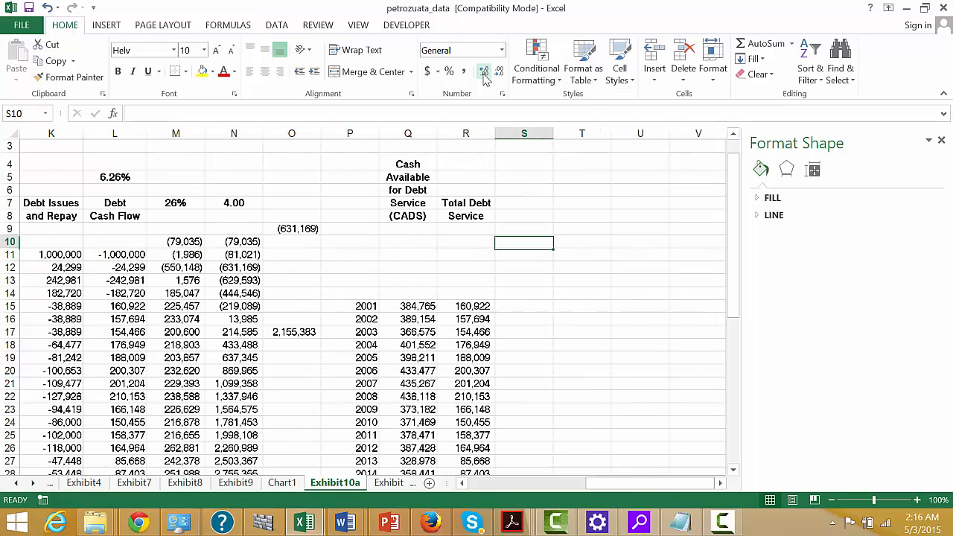
text(DSCR)
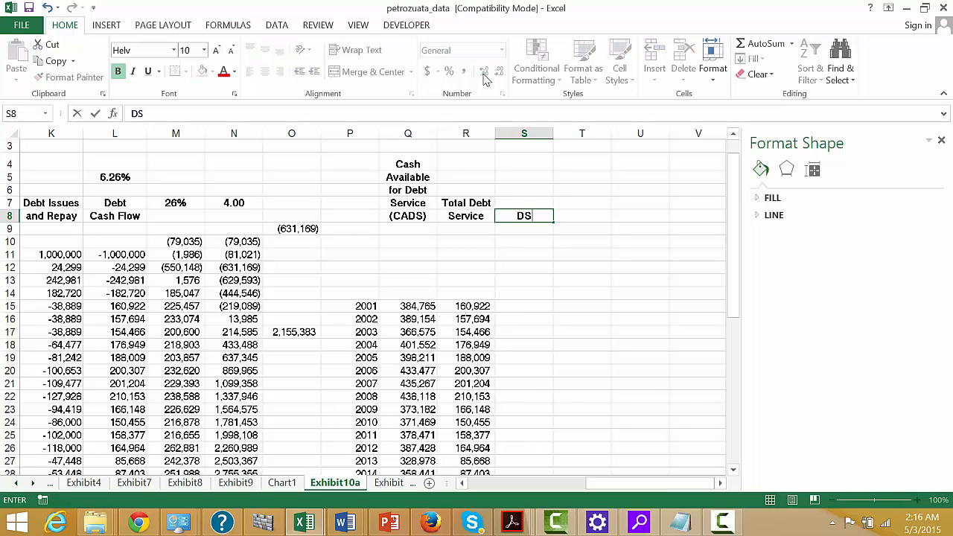
key(Return)
Calculate the 2001 debt service coverage ratio in S15 with =Q15/R15.
key(Down)
key(Down)
key(Down)
key(Down)
key(Down)
key(Down)
key(Down)
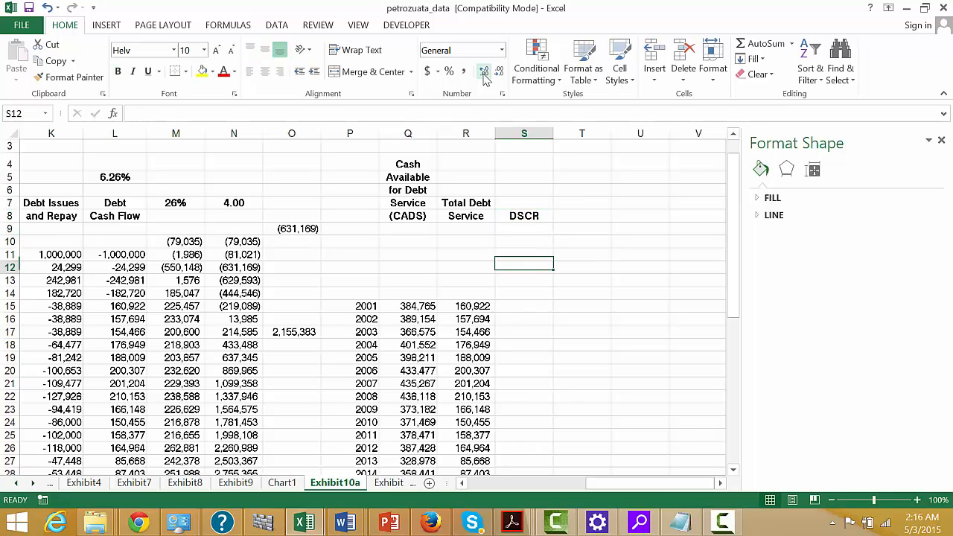
text(=)
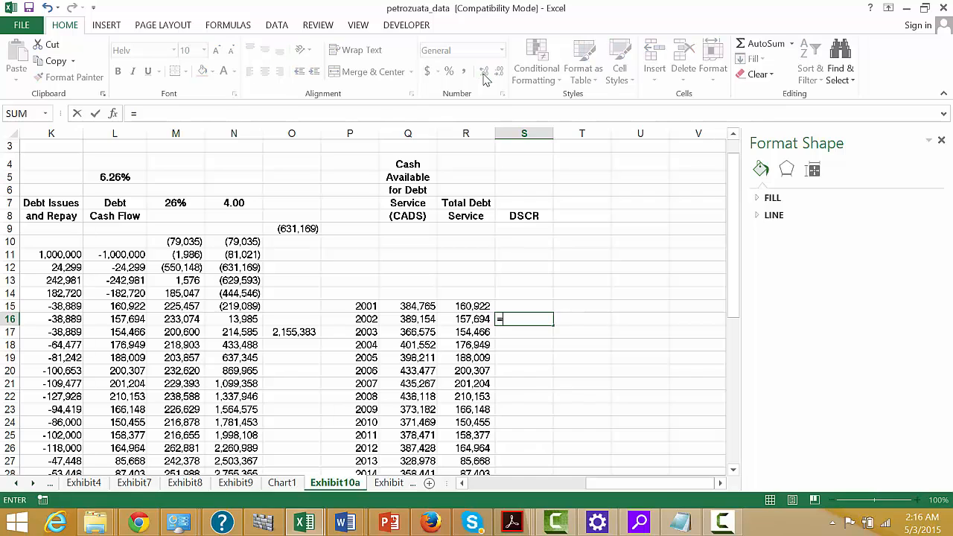
key(Escape)
key(Up)
text(=)
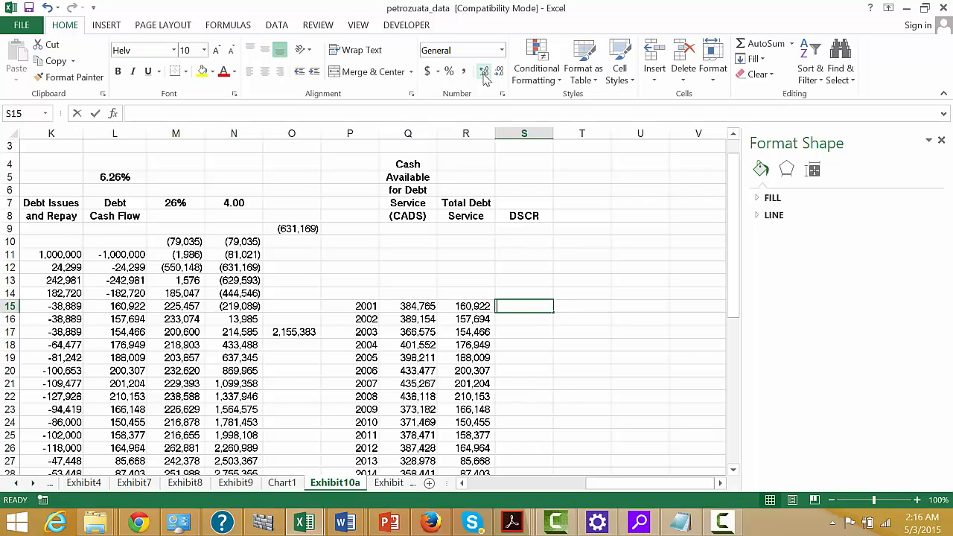
key(Left)
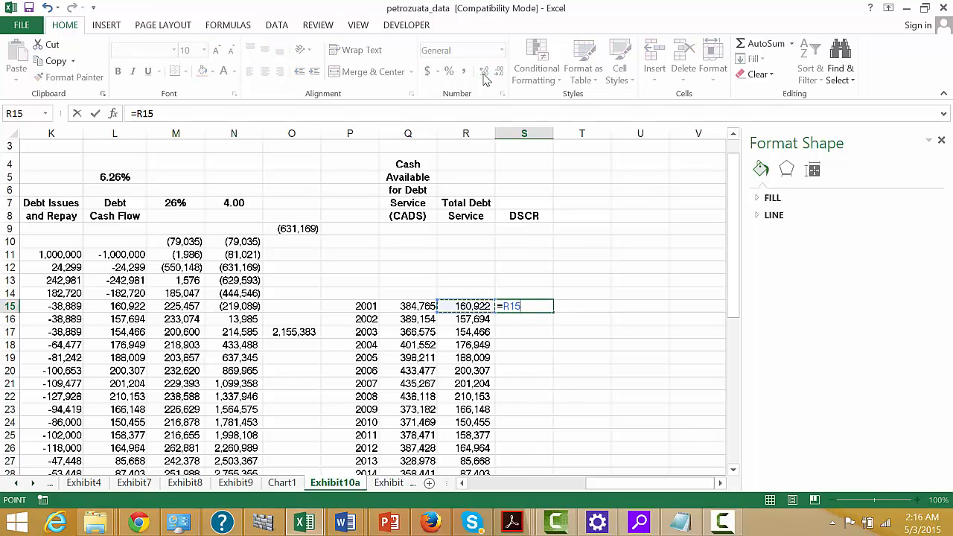
key(Left)
text(/)
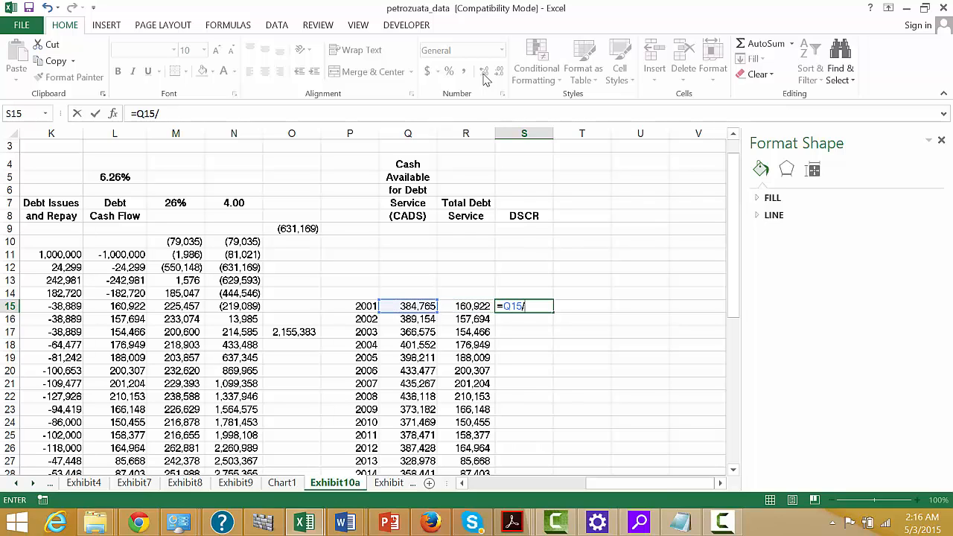
key(Left)
key(ctrl+Return)
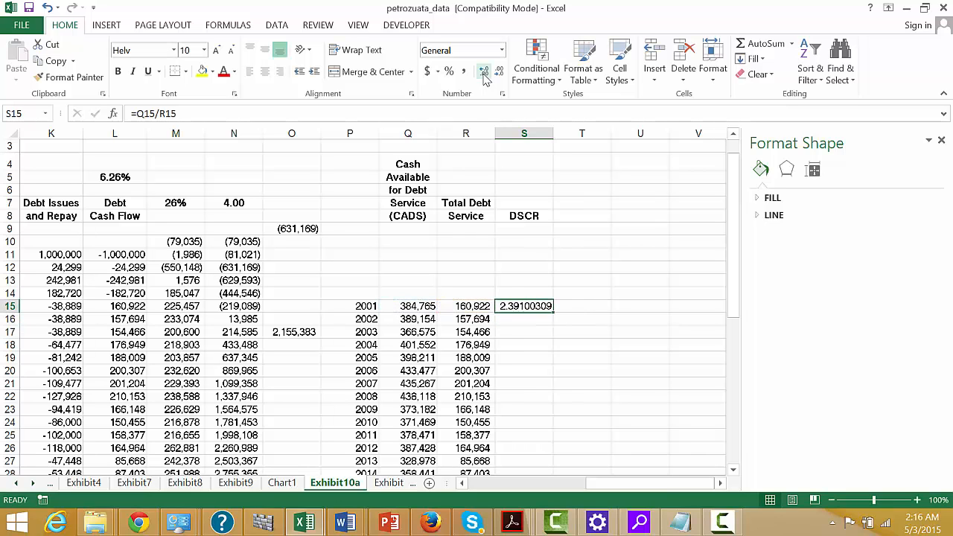
Show the coverage ratio in S15 with two decimal places.
key(Up)
key(Down)
click(483, 72)
Change the formula in S15 to =IF(R15,Q15/R15) and fill it down to S48.
key(F2)
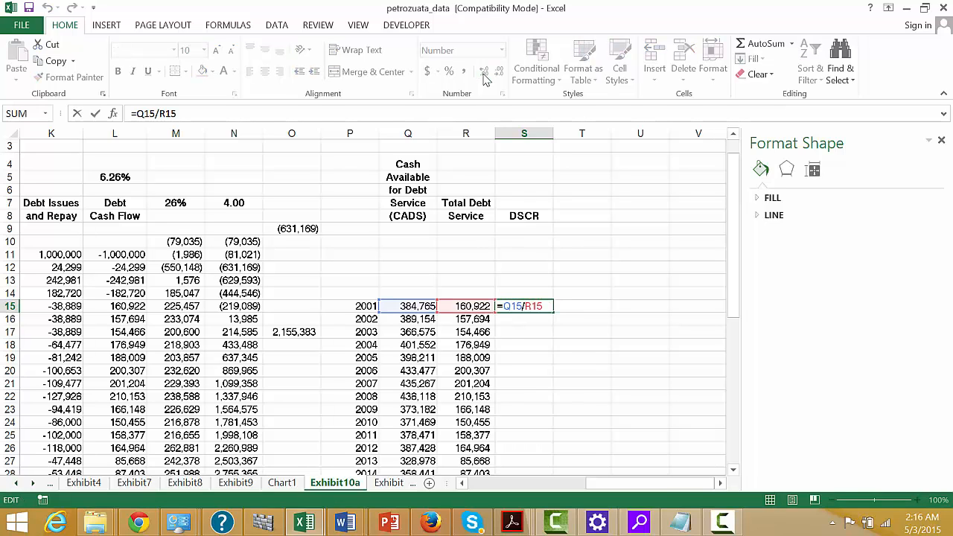
key(Home)
key(Right)
text(if()
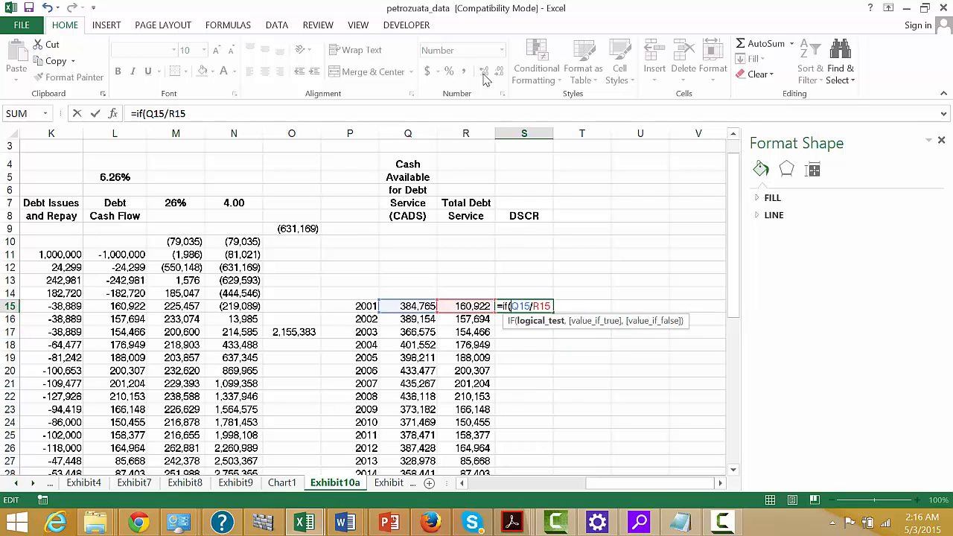
text(r15,)
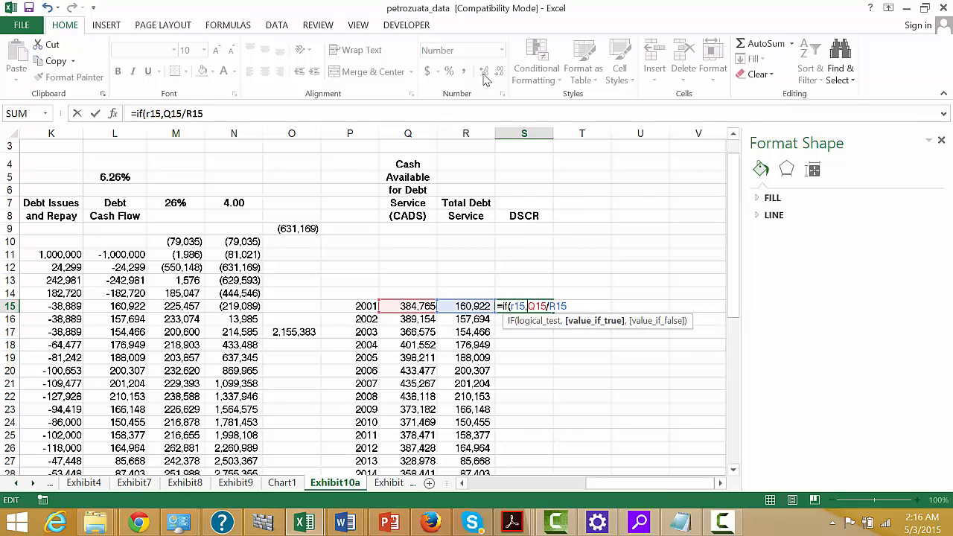
key(Escape)
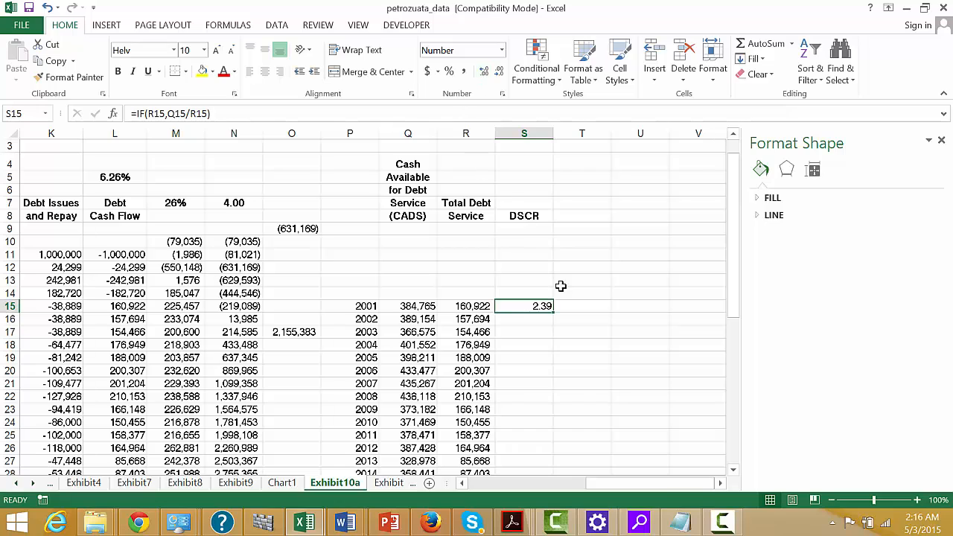
double_click(553, 312)
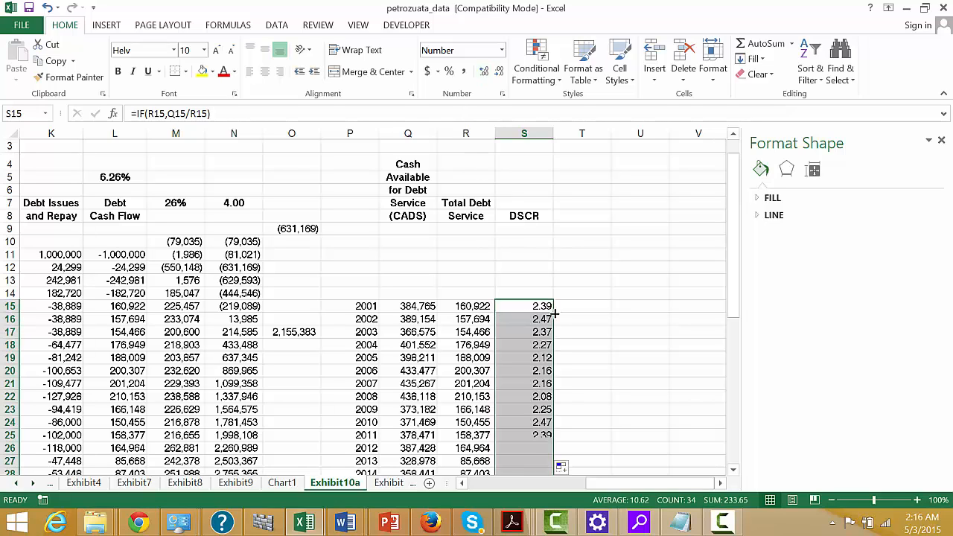
click(552, 316)
Examine the yearly DSCR values down column S, including the years without debt service.
key(Down)
key(Down)
key(Down)
key(Down)
key(Down)
key(Down)
key(Down)
key(Down)
key(Down)
key(Down)
key(Down)
key(Down)
key(Down)
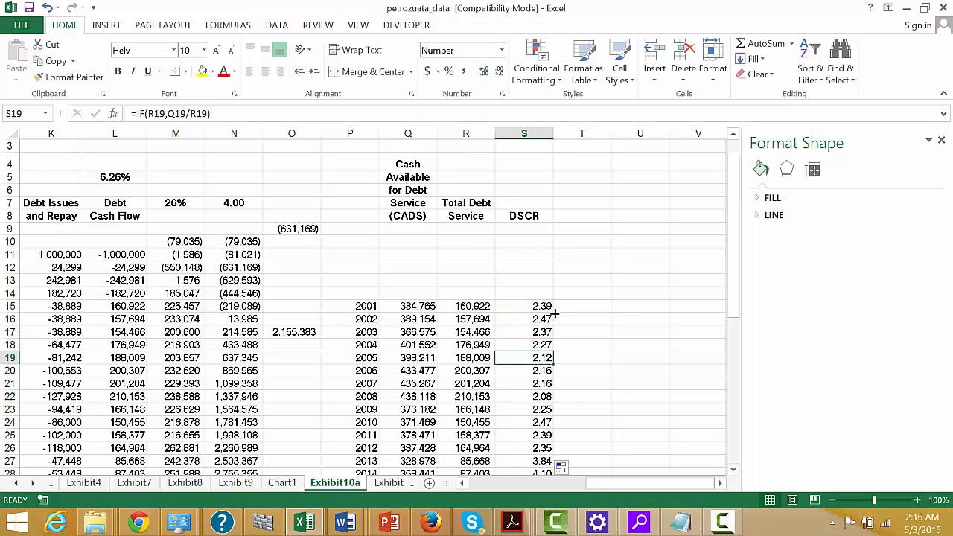
key(Down)
key(Down)
key(Down)
key(Down)
key(Down)
key(Down)
key(Down)
key(Down)
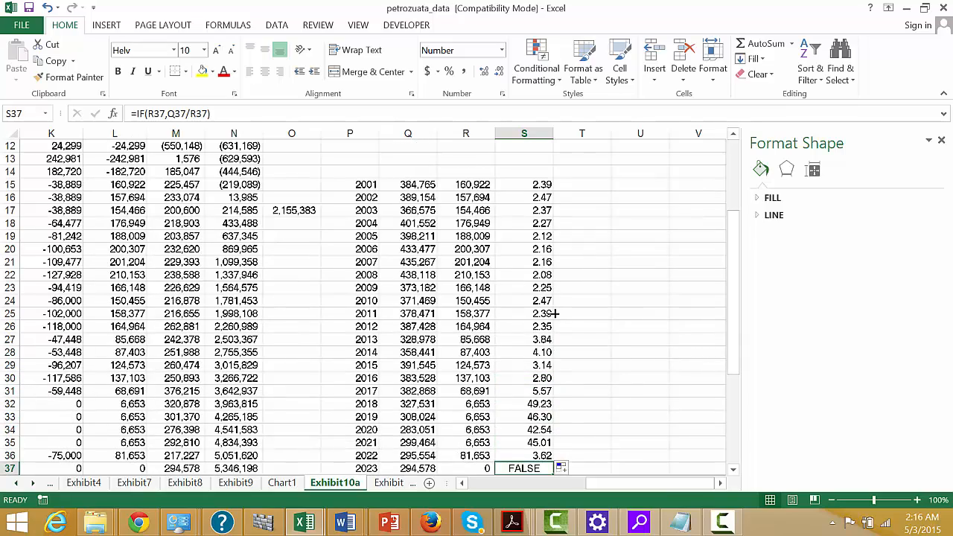
key(Down)
key(Down)
key(Down)
key(Down)
key(Up)
key(Up)
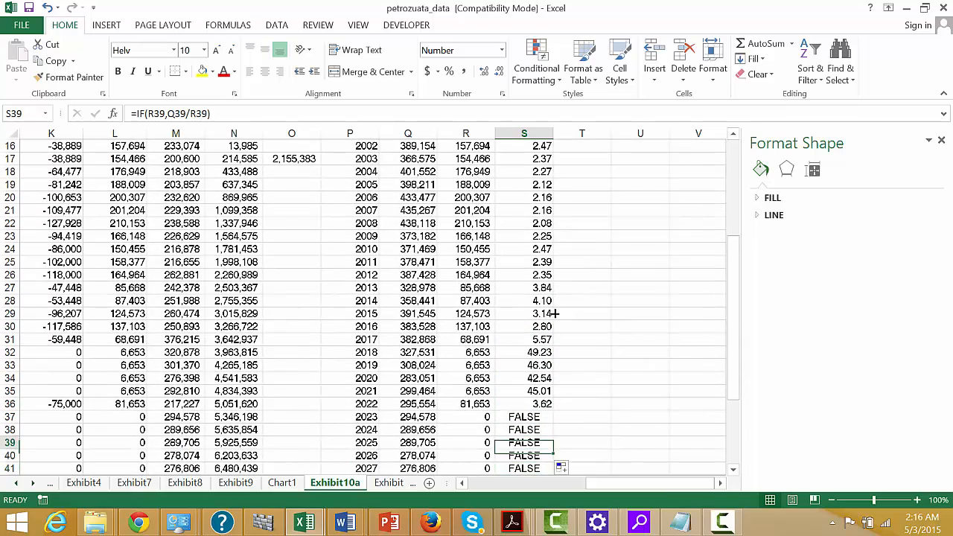
key(Up)
key(Up)
key(Up)
key(Up)
key(Up)
key(Up)
key(Up)
key(Up)
key(Up)
key(Up)
key(Up)
key(Up)
key(Up)
key(Up)
key(Up)
key(Up)
key(Up)
key(Up)
key(Up)
key(Up)
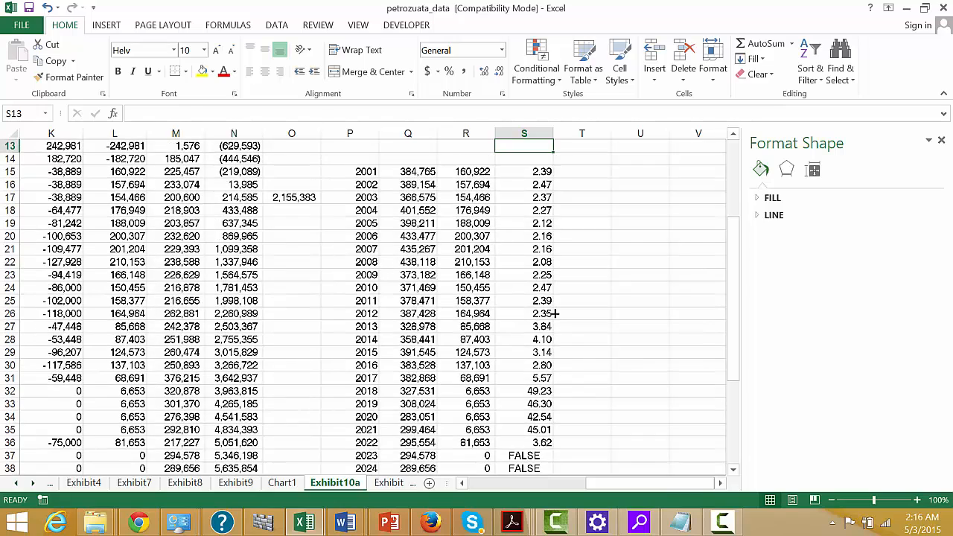
key(Up)
key(Up)
key(Up)
key(Up)
key(Up)
key(Up)
key(Up)
key(Down)
key(Down)
key(Down)
key(Down)
key(Down)
key(Down)
key(Down)
key(Down)
key(Down)
key(Down)
key(Down)
key(Down)
key(Down)
key(Down)
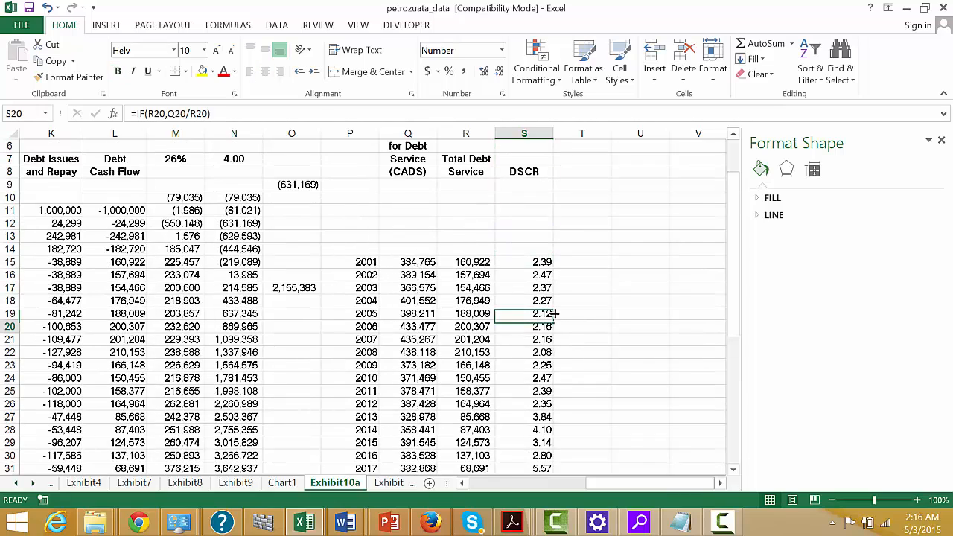
key(Down)
key(Down)
key(Down)
key(Down)
key(Down)
key(Down)
key(Down)
key(Down)
key(Down)
key(Down)
key(Down)
key(Down)
key(Down)
key(Down)
key(Down)
key(Down)
key(Down)
key(Down)
key(Down)
key(Down)
key(Up)
key(Up)
key(Up)
key(Up)
key(Up)
key(Up)
key(Up)
key(Up)
key(Up)
key(Up)
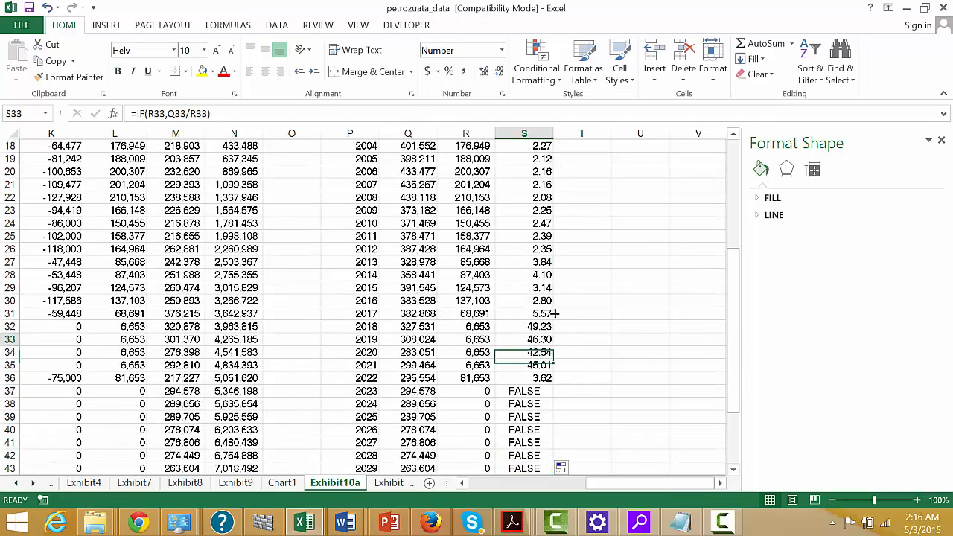
key(Up)
key(Up)
key(Up)
key(Up)
key(Up)
key(Up)
key(Up)
key(Up)
key(Up)
key(Up)
key(Up)
key(Up)
key(Up)
key(Up)
key(Up)
key(Up)
key(Up)
key(Up)
key(Up)
key(Up)
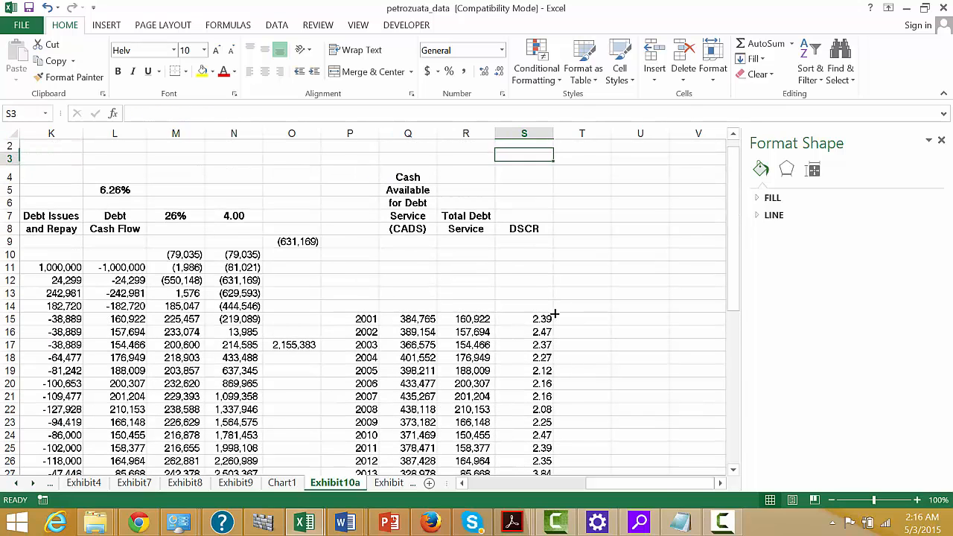
Calculate the minimum DSCR in T8 with =MIN(S15:S48).
key(Down)
key(Down)
key(Down)
key(Down)
key(Down)
key(Right)
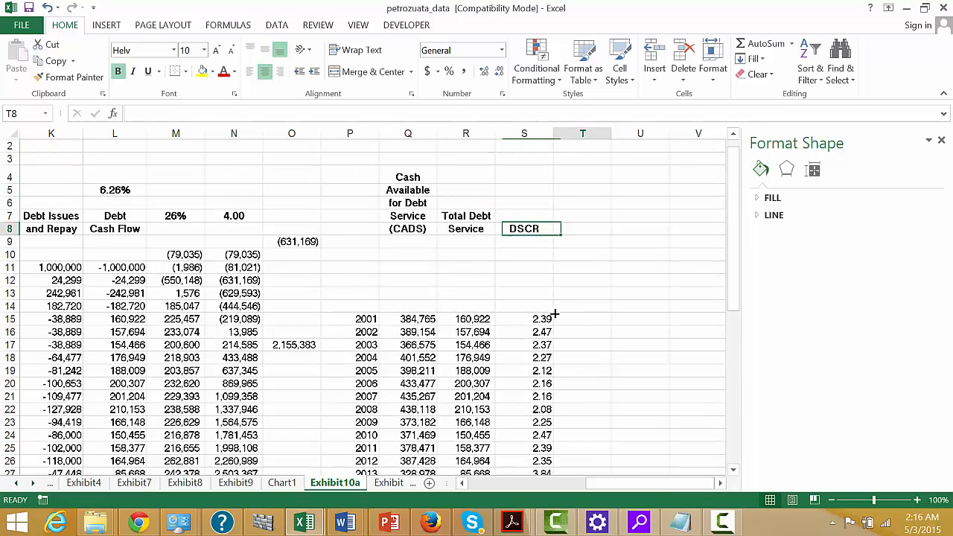
text(=min)
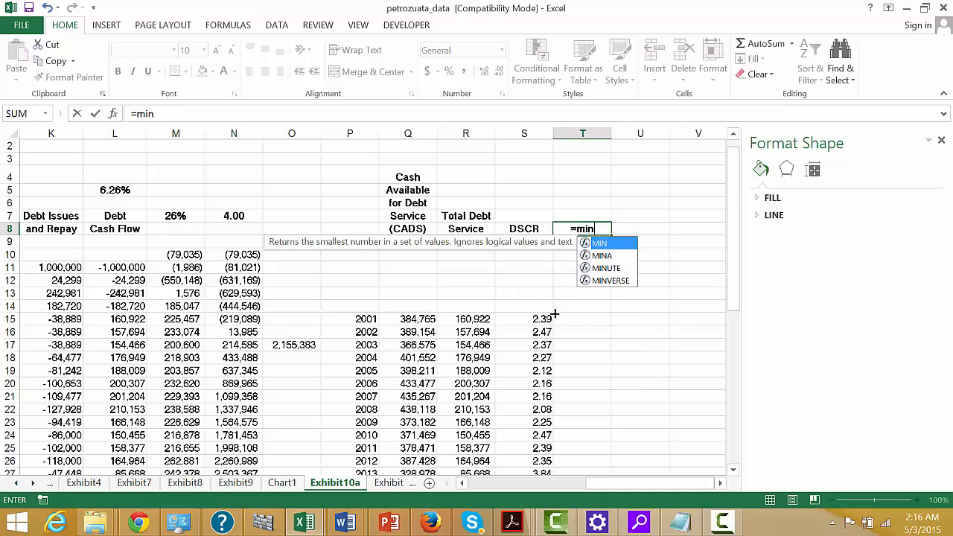
text(()
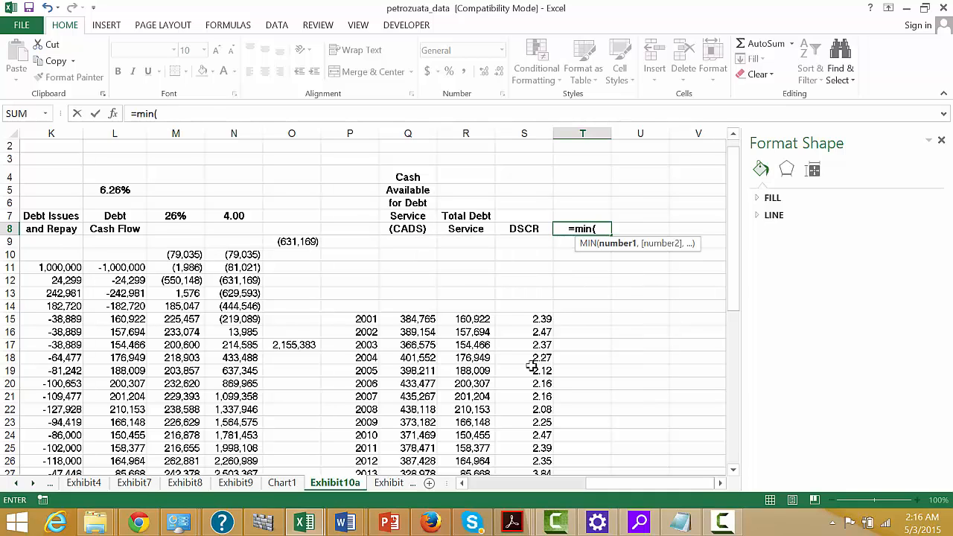
click(531, 322)
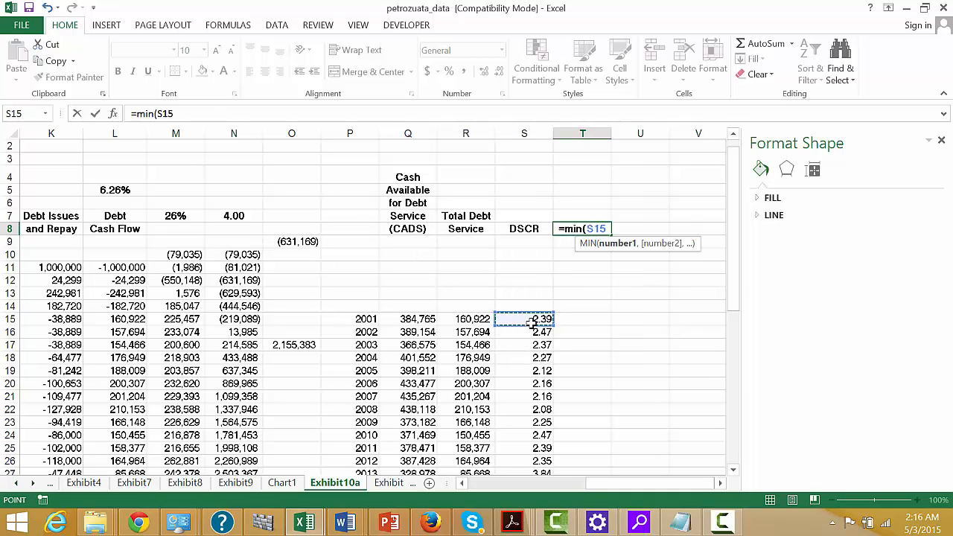
key(ctrl+shift+Down)
key(Return)
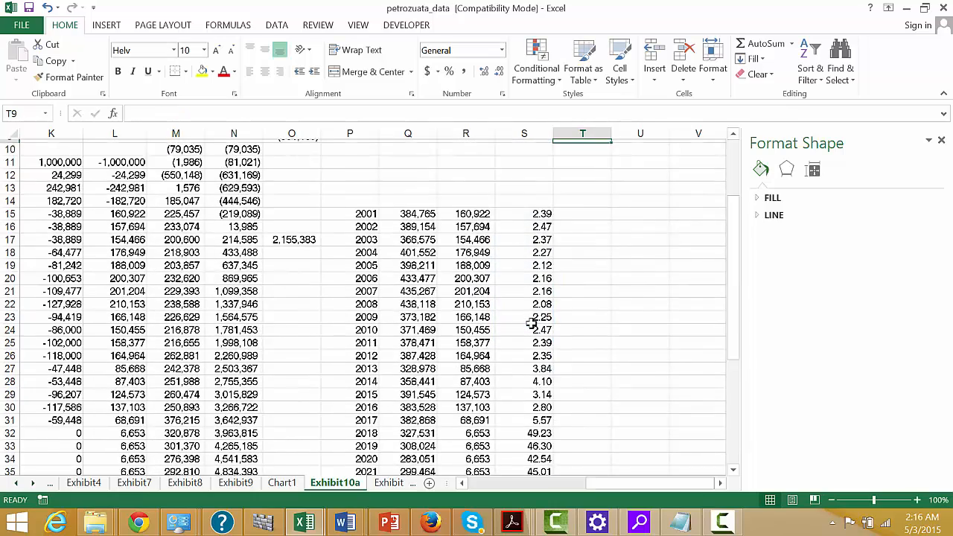
key(Up)
key(Up)
key(Up)
key(Down)
key(Down)
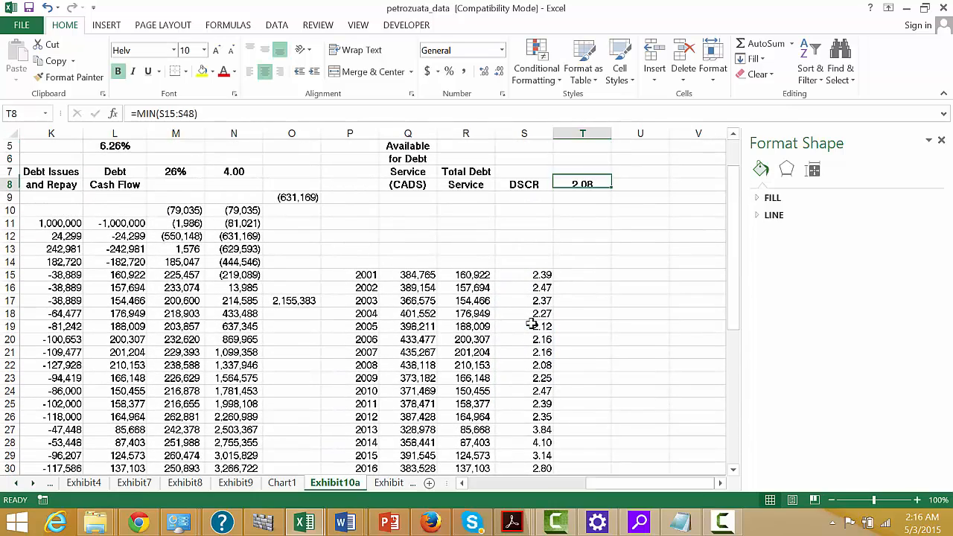
Enter an example cash flow of 150 in T4 and an example debt service of 100 in U4.
key(Right)
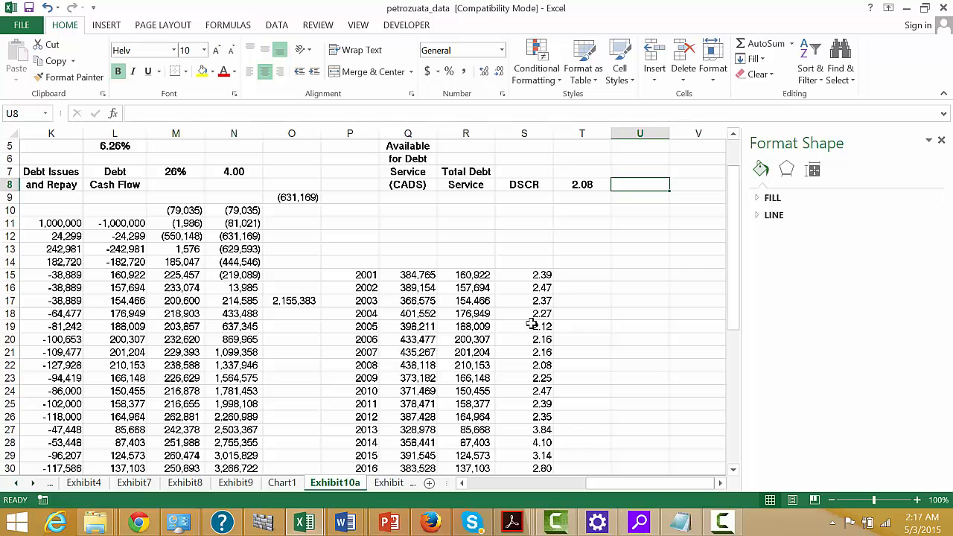
key(Up)
key(Left)
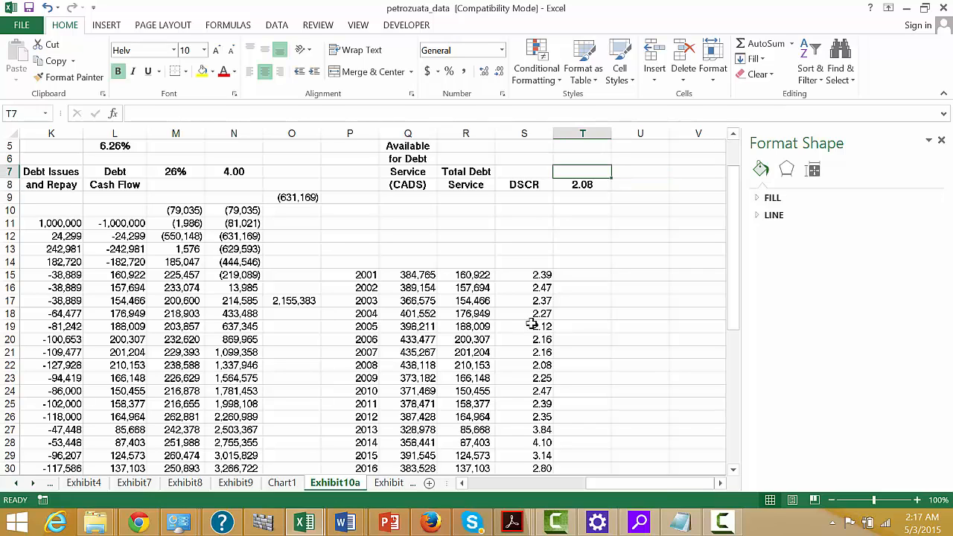
key(Down)
key(Up)
key(Up)
key(Up)
key(Up)
key(Up)
key(Up)
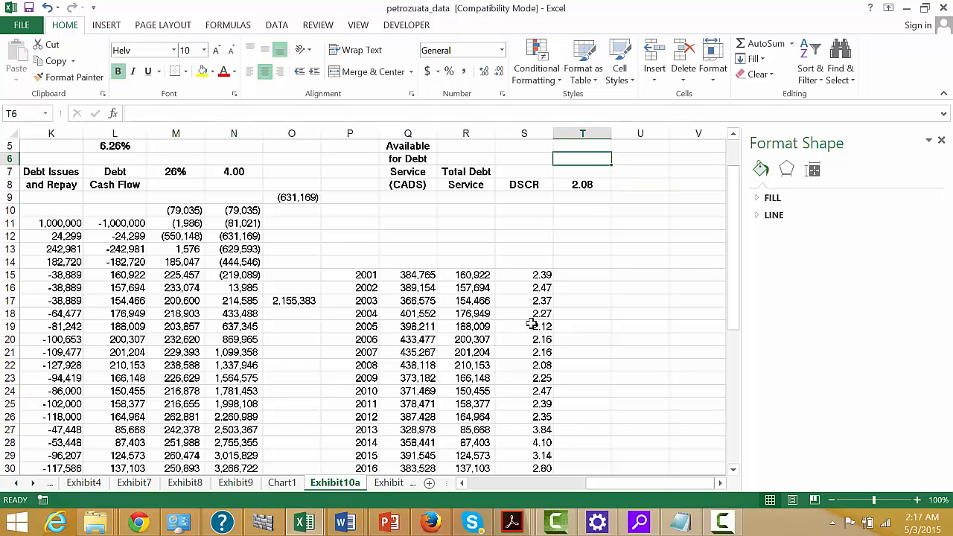
key(Down)
key(Down)
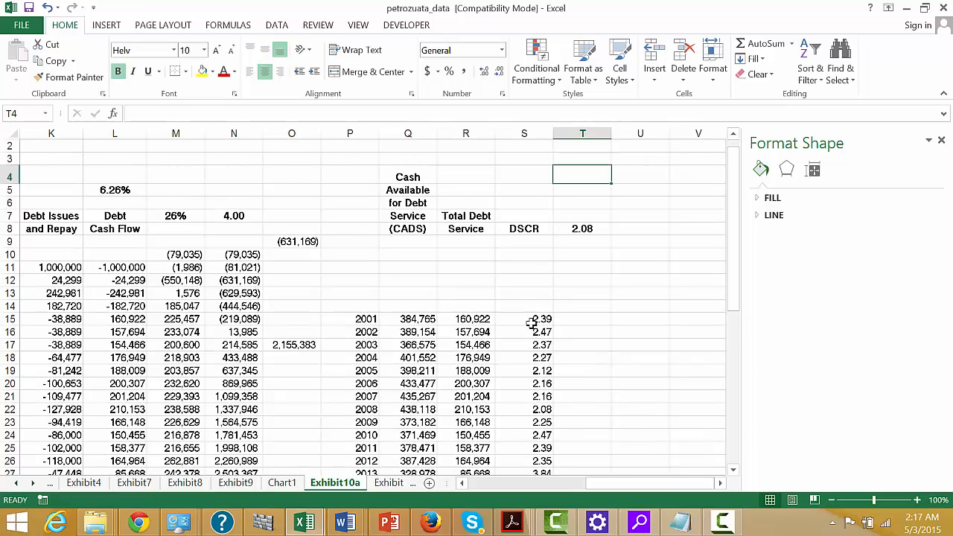
text(150)
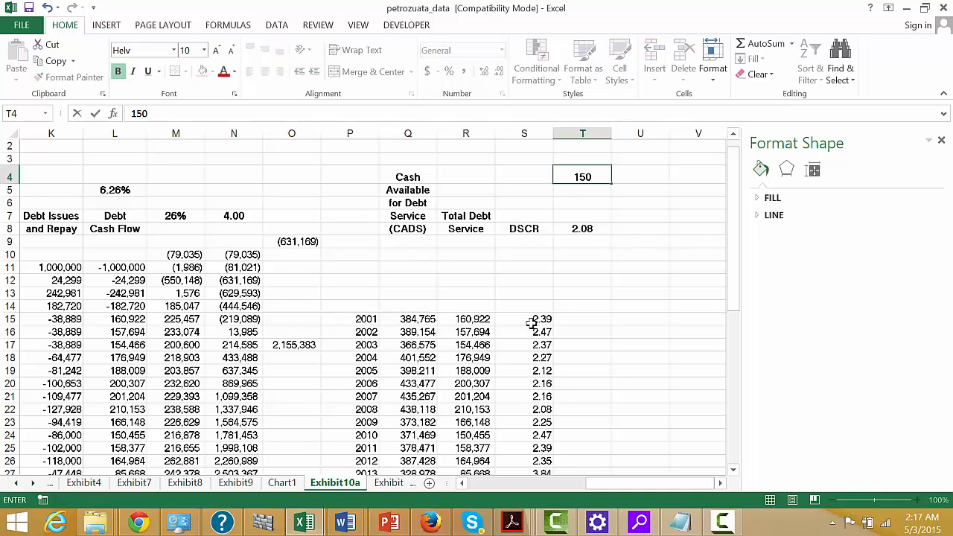
key(Tab)
text(100)
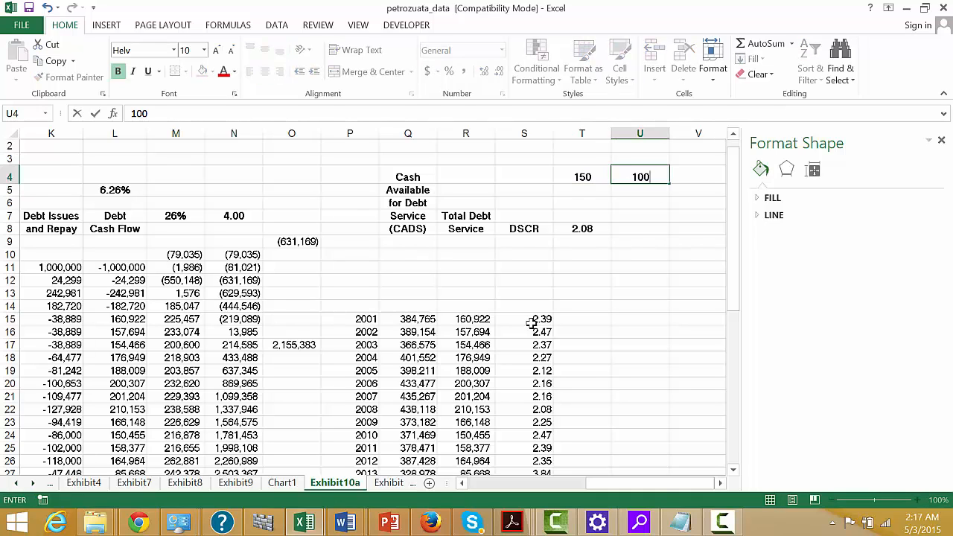
Calculate the example coverage ratio in V4 with =T4/U4.
key(Down)
key(Right)
key(Up)
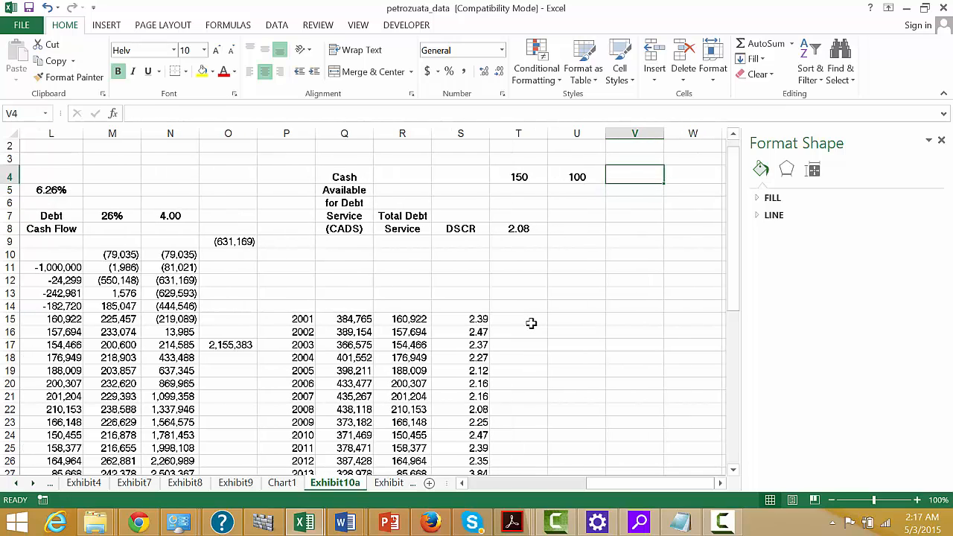
text(=)
key(Left)
key(Left)
key(Left)
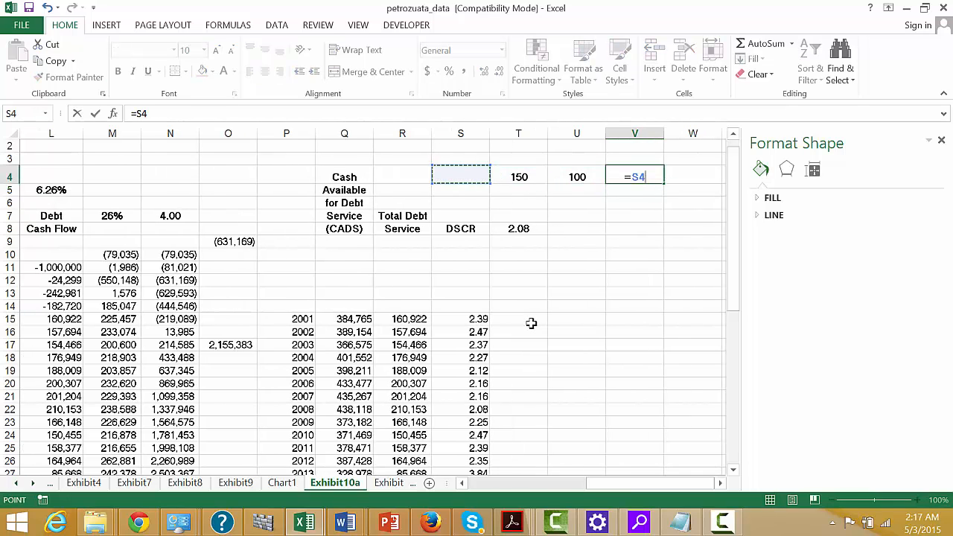
key(Right)
text(/)
key(Left)
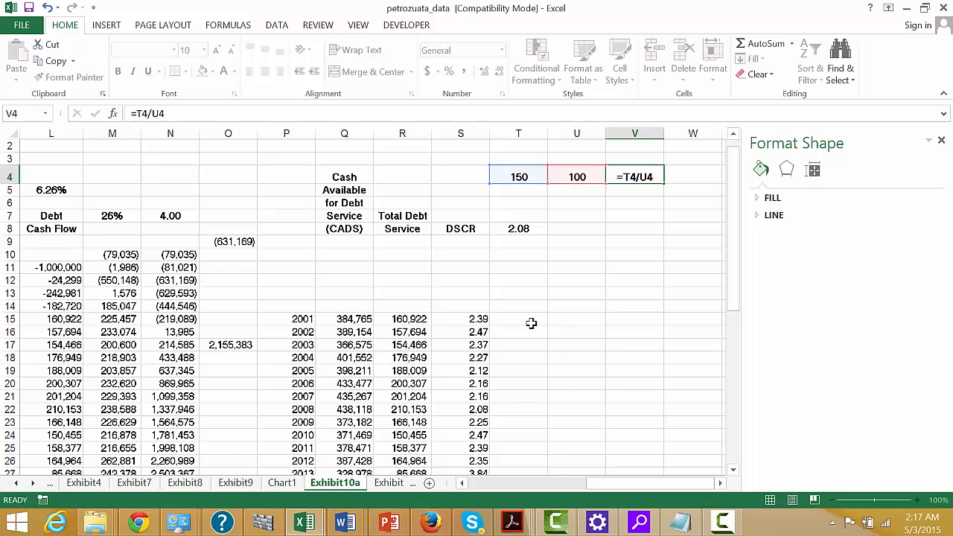
key(Return)
Calculate the reciprocal of the example coverage ratio in W4 with =1/V4.
key(Up)
key(Right)
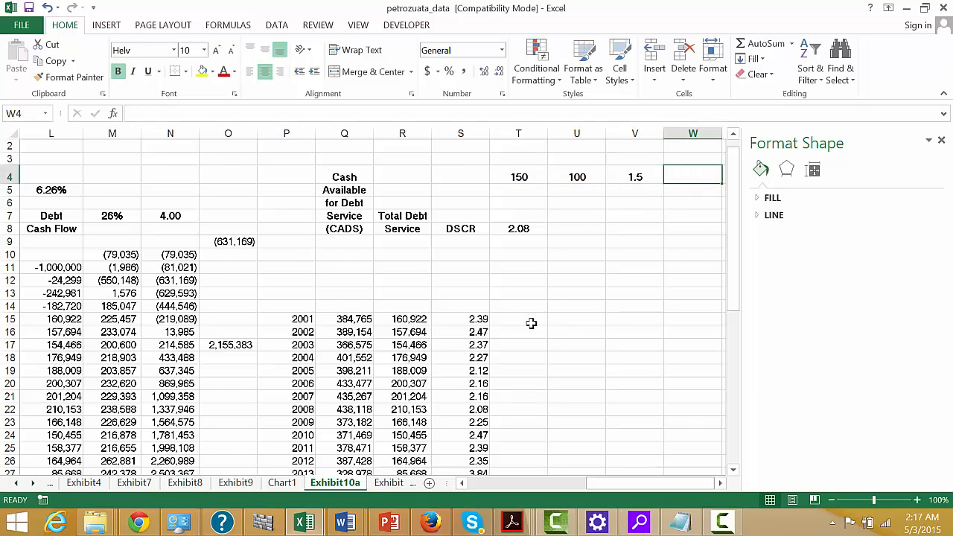
text(=1)
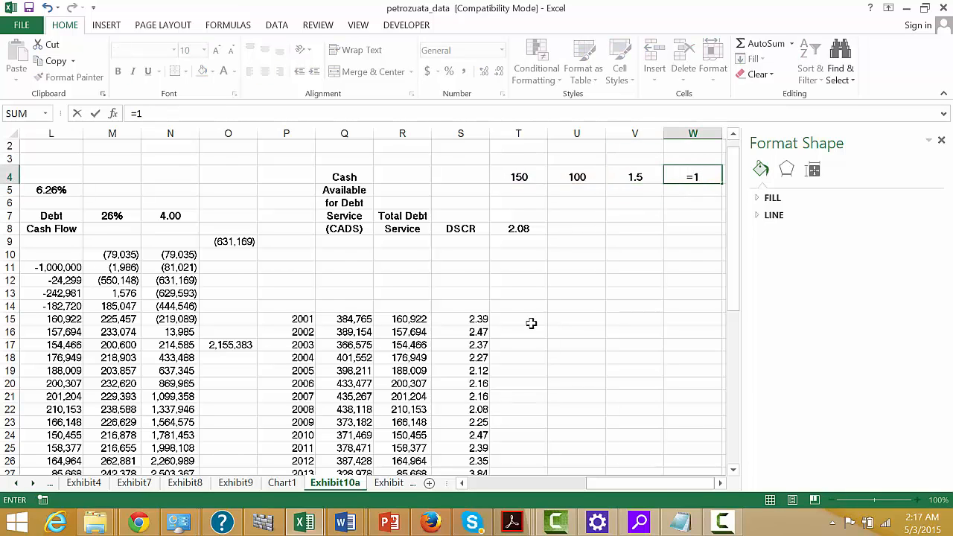
text(/)
key(Left)
key(Return)
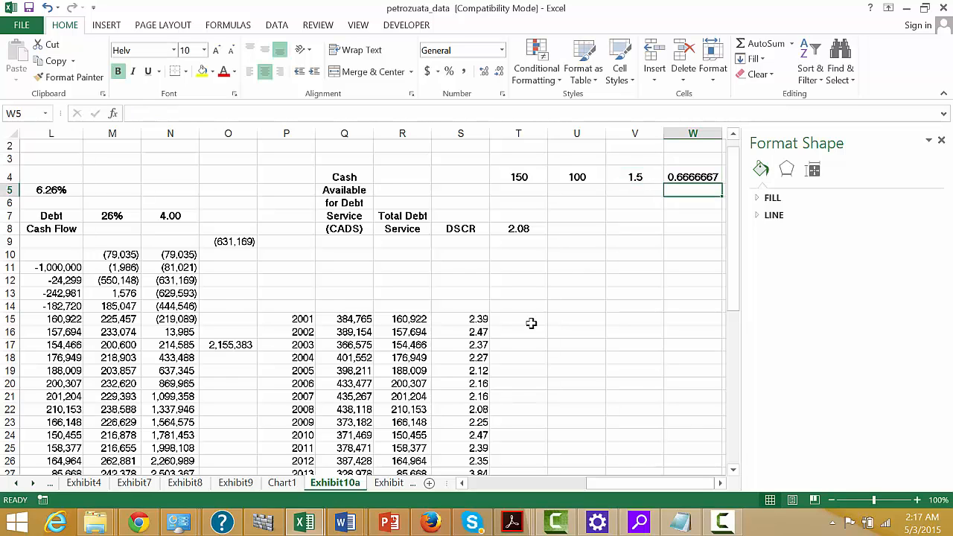
key(Up)
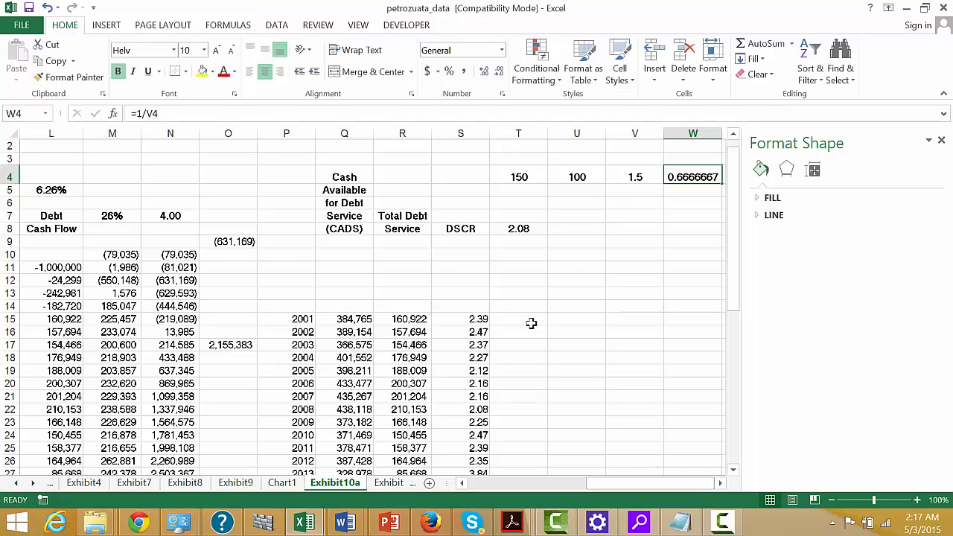
Calculate the reduced example cash flow in W3 with =T4*W4 to compare it with the debt service.
key(Left)
key(Left)
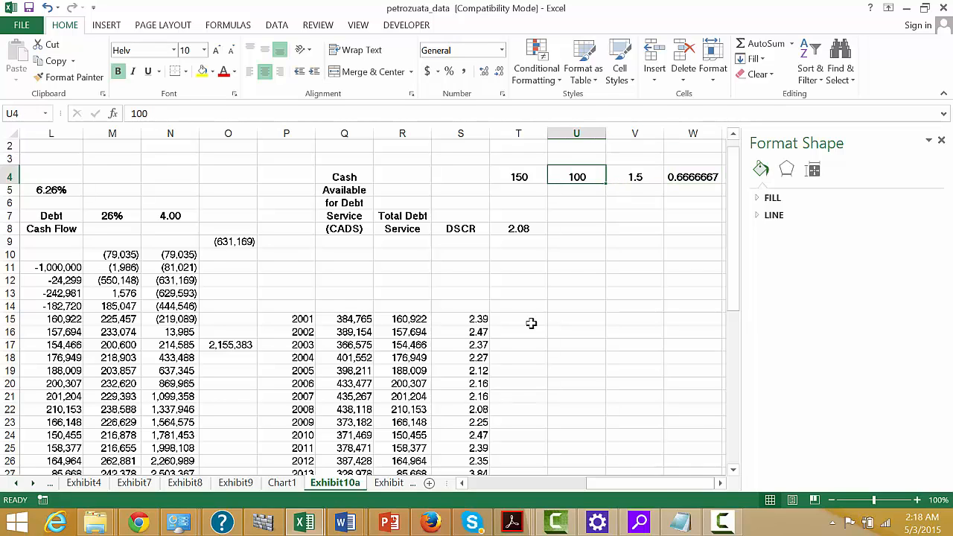
key(Right)
key(Right)
key(Up)
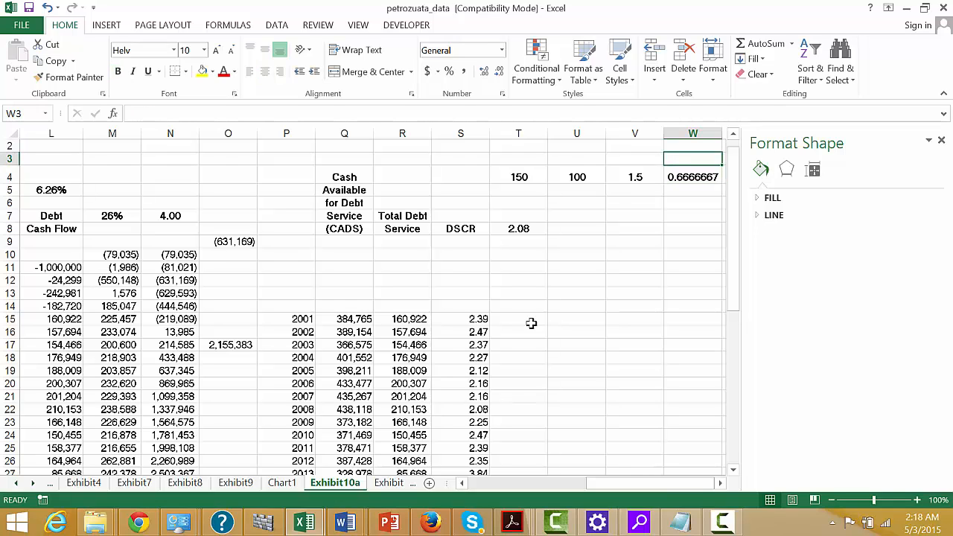
text(=)
key(Left)
key(Left)
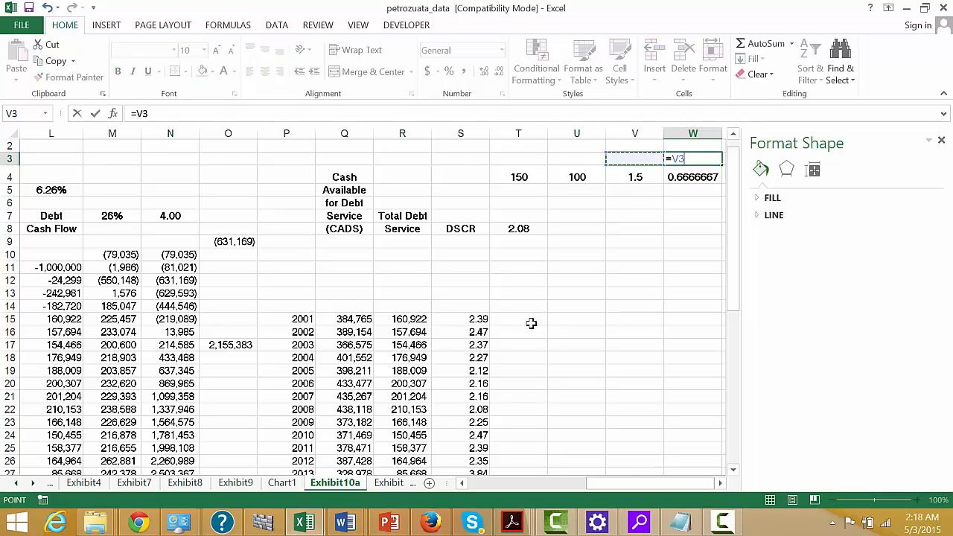
key(Down)
key(Left)
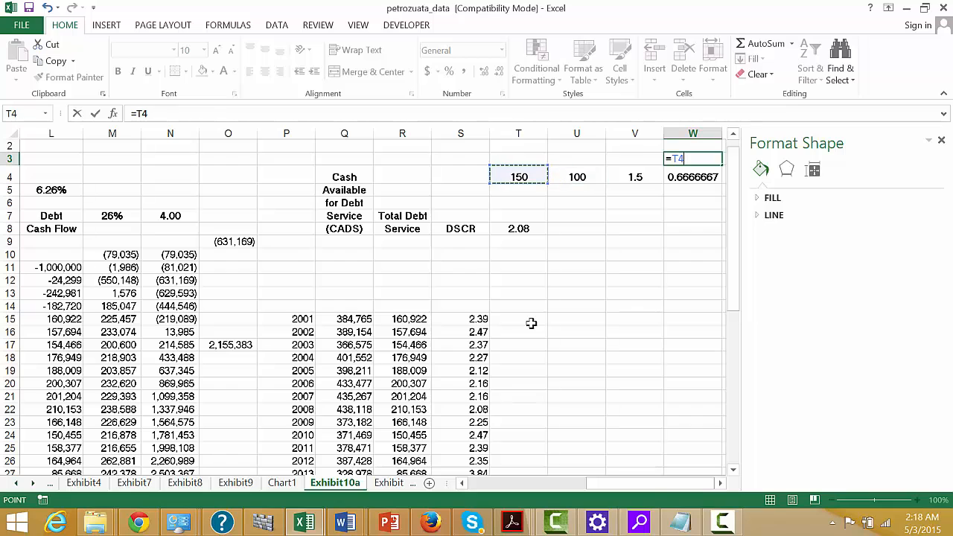
text(*)
key(Down)
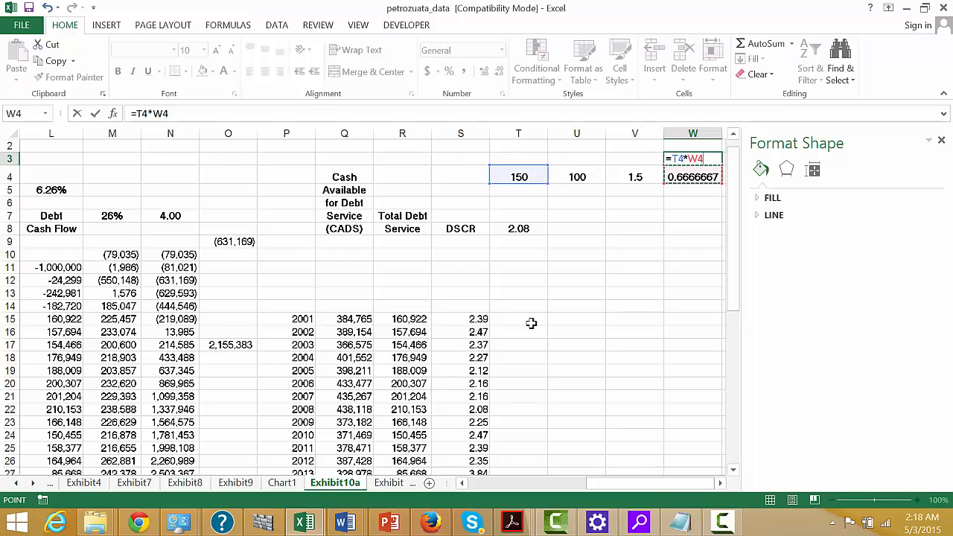
key(Return)
key(Up)
key(Down)
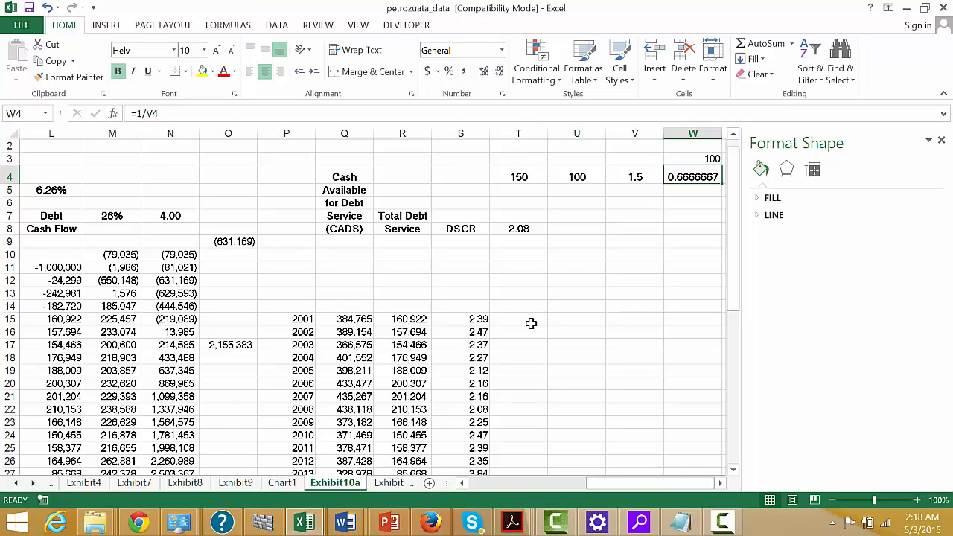
key(Up)
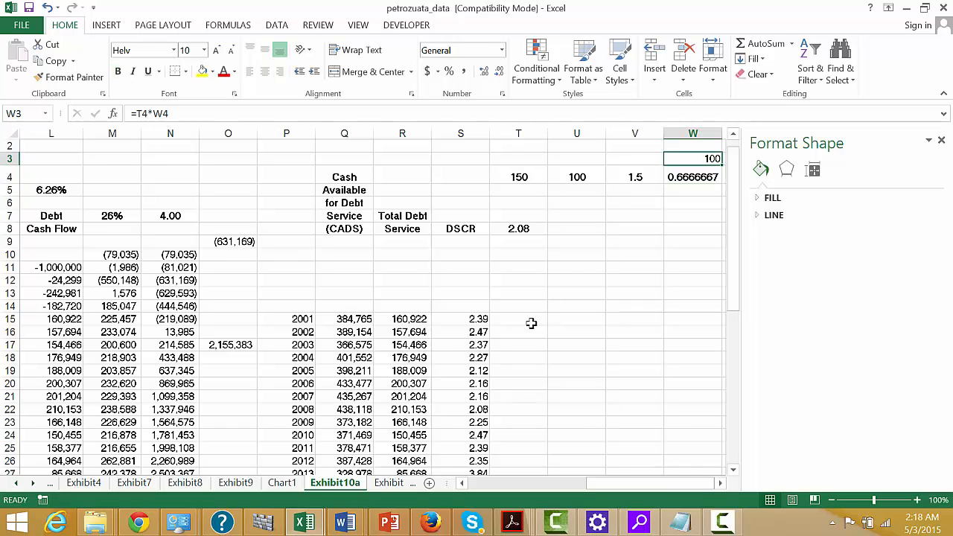
Clear the example calculation from cells T3:W4.
key(shift+Down)
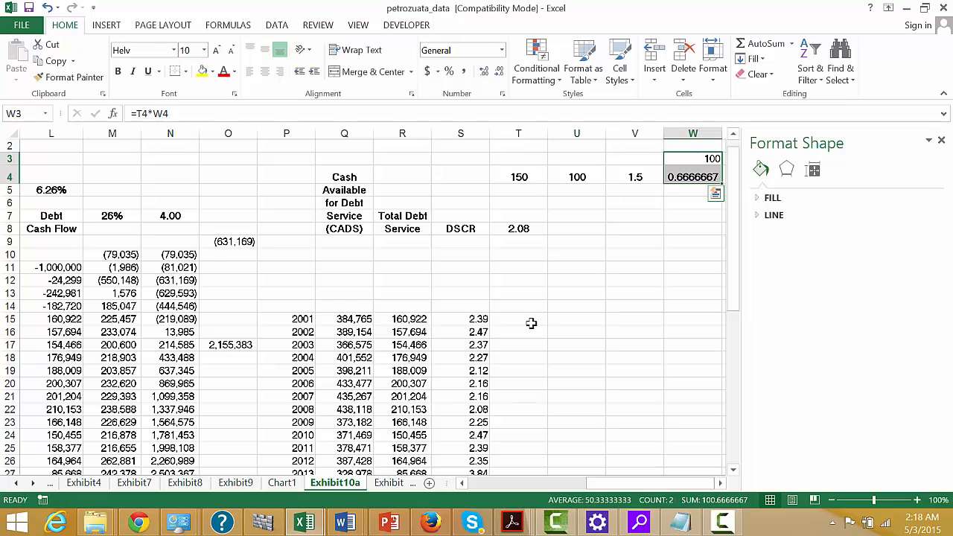
key(Left)
key(Left)
key(Left)
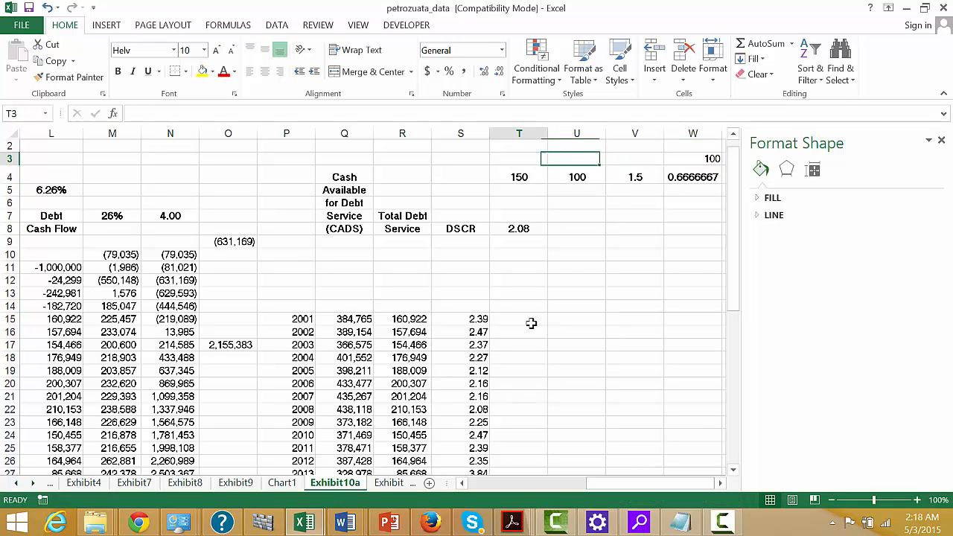
key(shift+Down)
key(shift+Right)
key(shift+Right)
key(shift+Right)
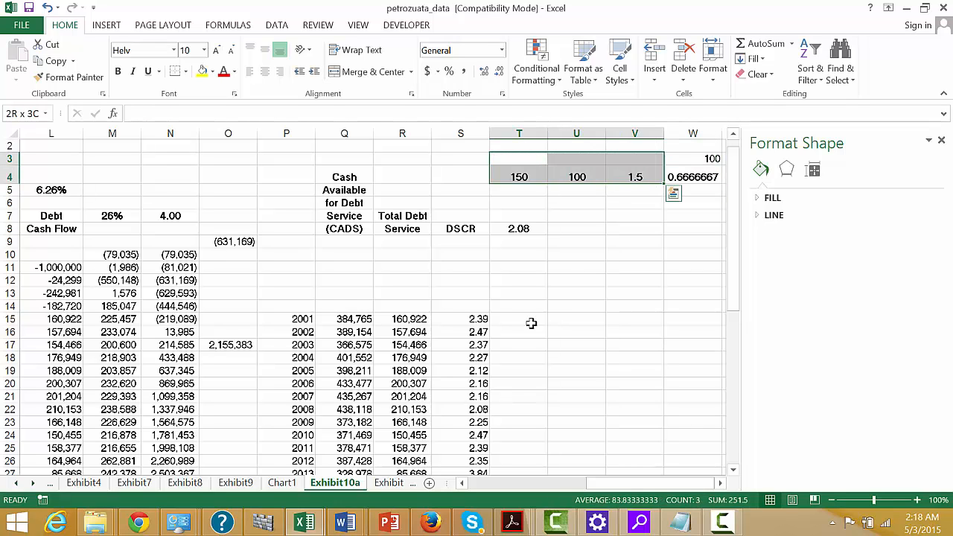
key(Delete)
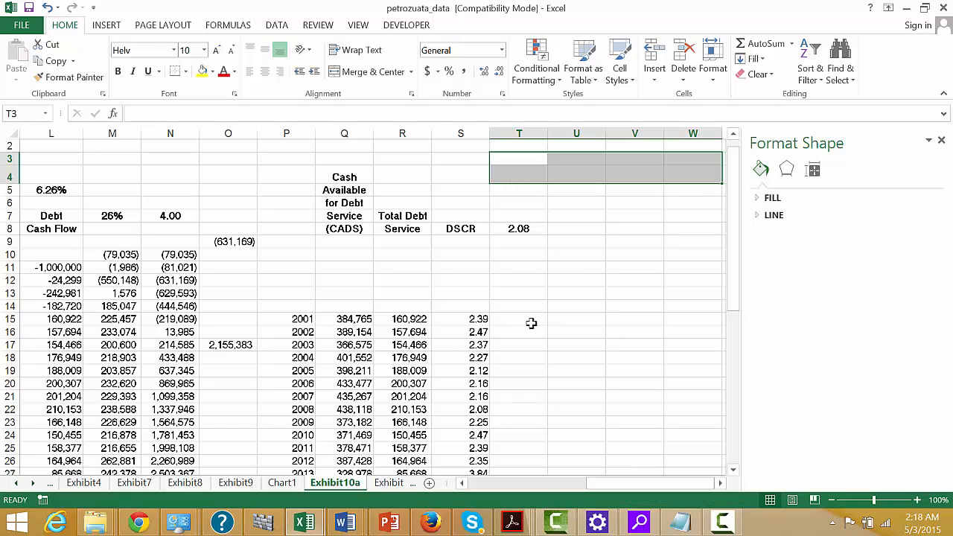
Calculate the reciprocal of the minimum DSCR in T6 with =1/T8.
key(Down)
key(Down)
key(Down)
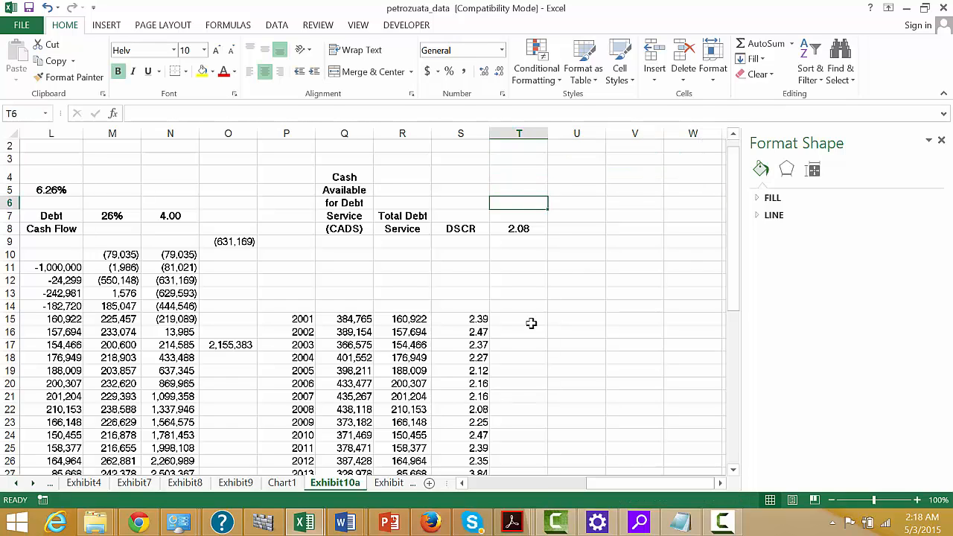
text(=1/)
key(Down)
key(Down)
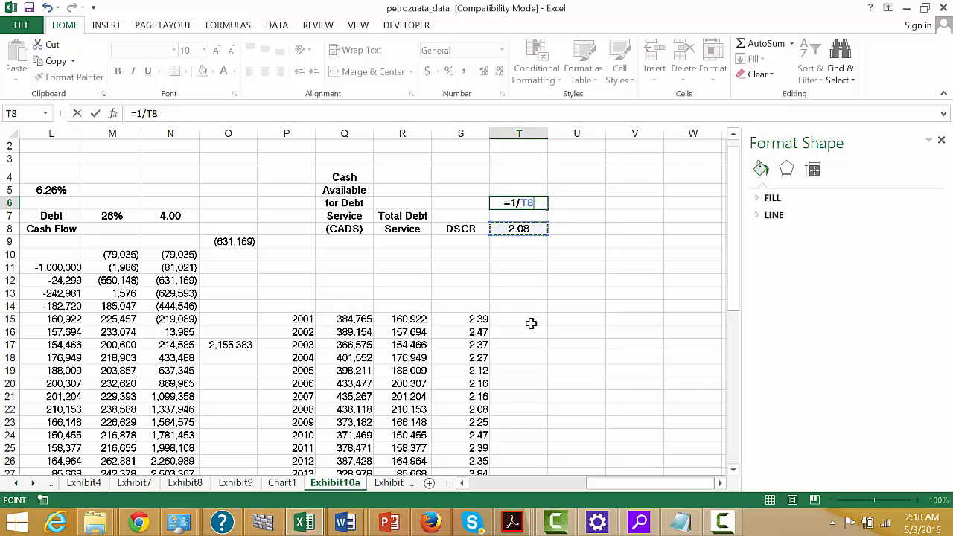
key(Return)
key(Up)
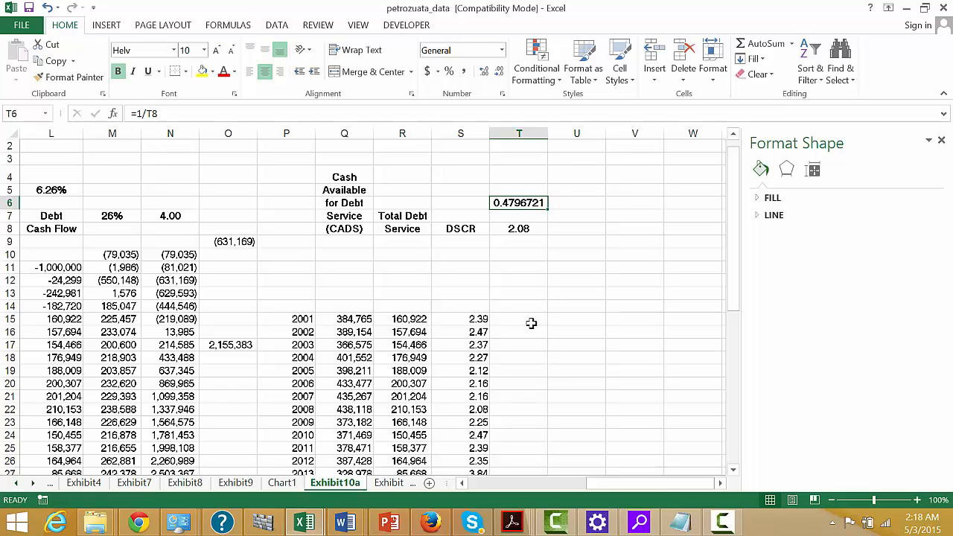
Change T6 to the tolerable cash flow decline, =1-1/T8, and clear the cell once it has been read.
key(F2)
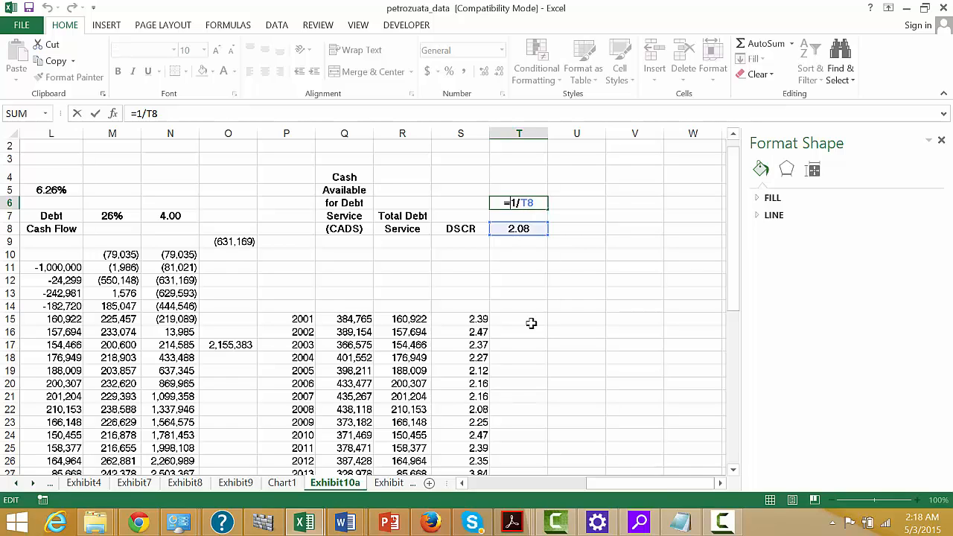
text(1-)
key(ctrl+Return)
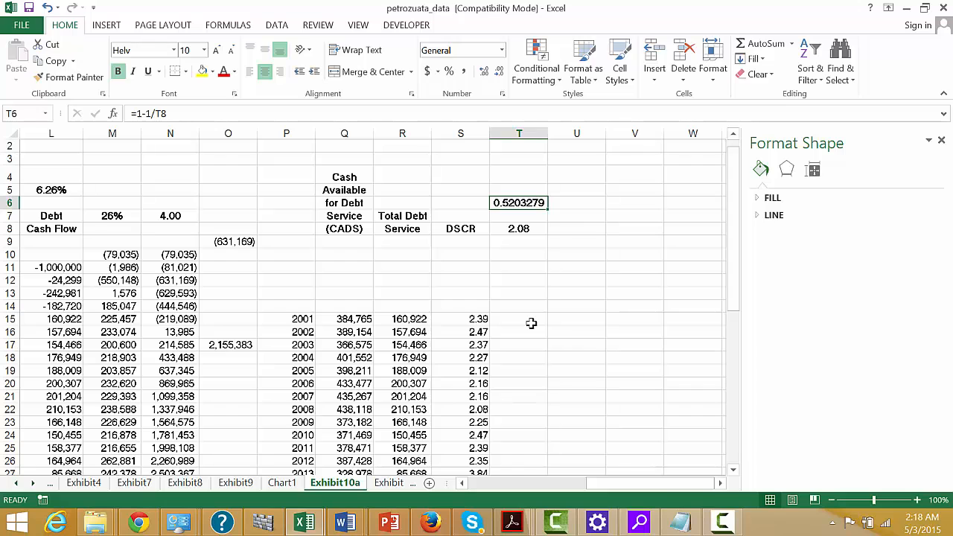
key(Delete)
Examine the forecast Maya crude prices in B10:B48 as the main driver of project cash flow.
key(Left)
key(Left)
key(Left)
key(Left)
key(Left)
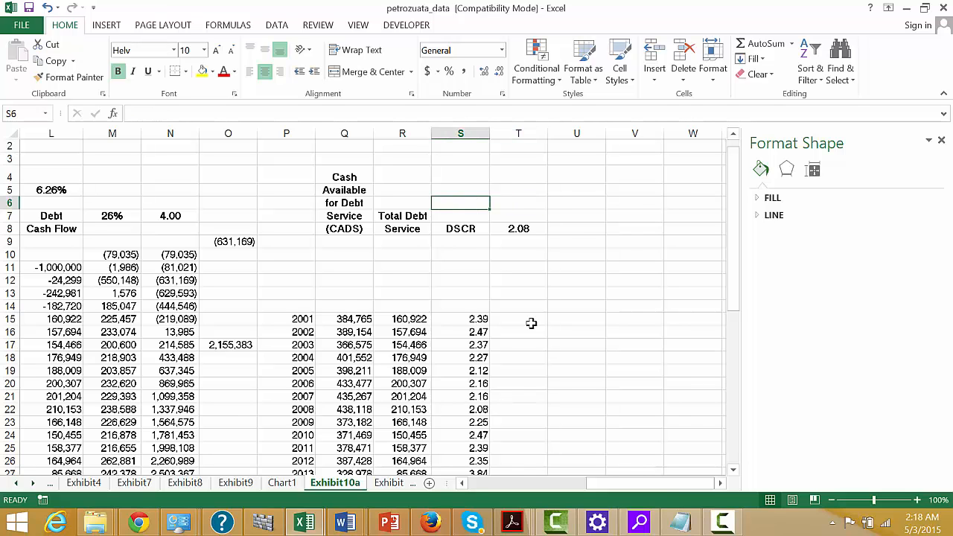
key(Home)
key(Down)
key(Down)
key(Down)
key(Down)
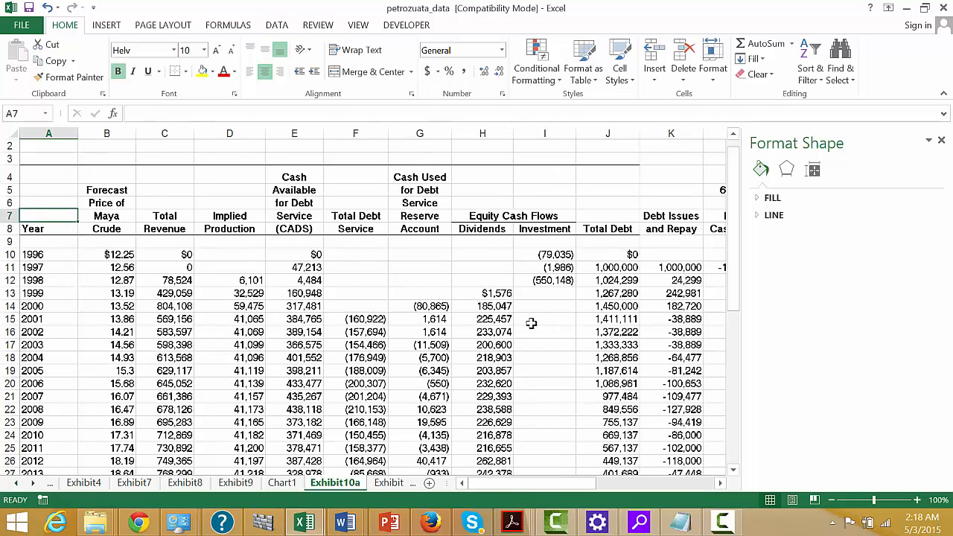
key(Right)
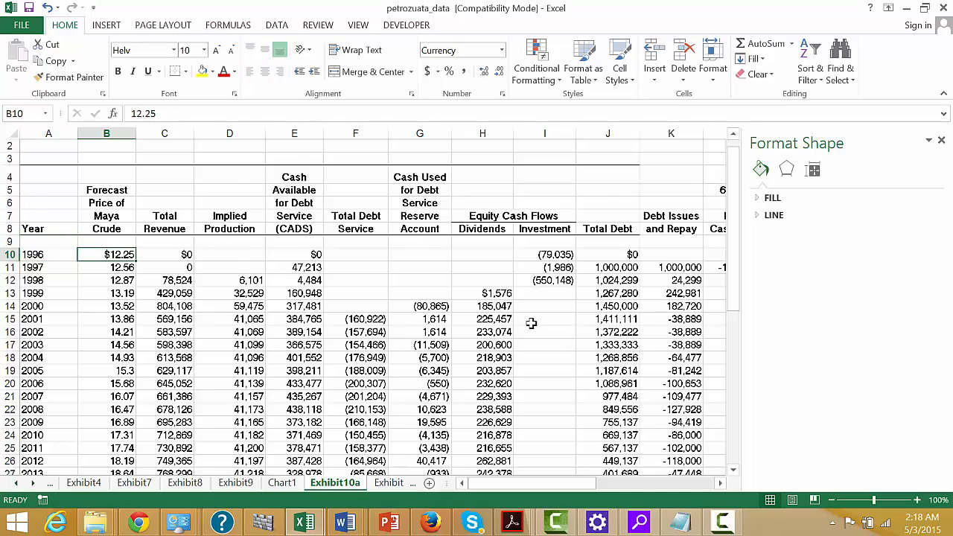
key(ctrl+shift+Down)
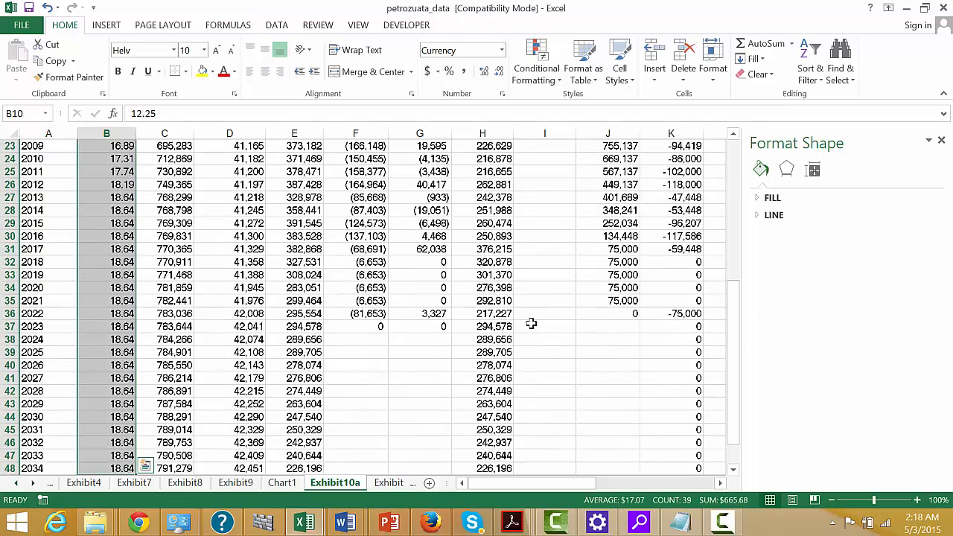
key(Up)
key(Up)
key(Up)
key(Up)
key(Up)
key(Up)
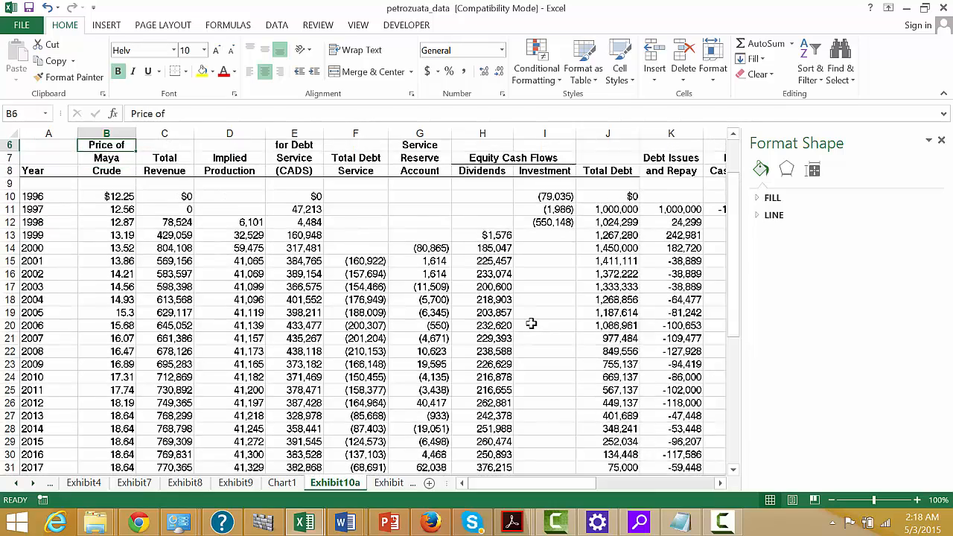
key(Up)
key(Up)
key(Right)
key(Right)
key(Right)
key(Right)
key(Right)
key(Right)
key(Right)
key(Right)
key(Right)
key(Right)
key(Right)
key(Right)
key(Right)
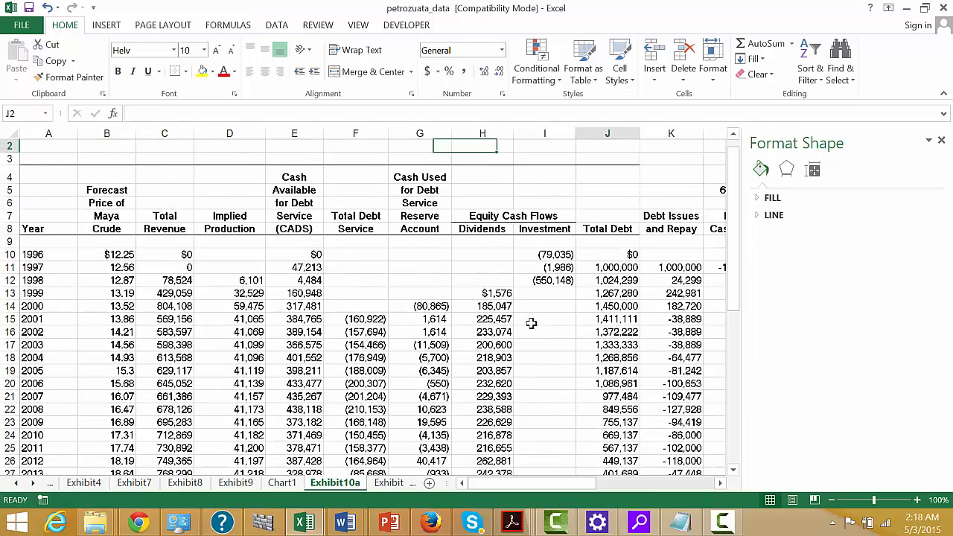
Label cell U8, beside the minimum DSCR, as PLCR.
key(Left)
key(Down)
key(Down)
key(Down)
key(Down)
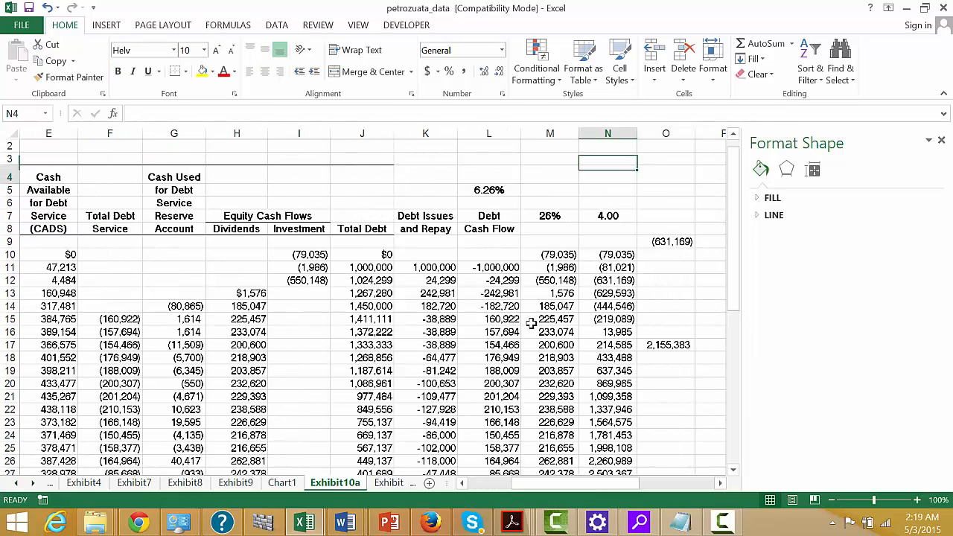
key(Down)
key(Down)
key(Right)
key(Right)
key(Right)
key(Right)
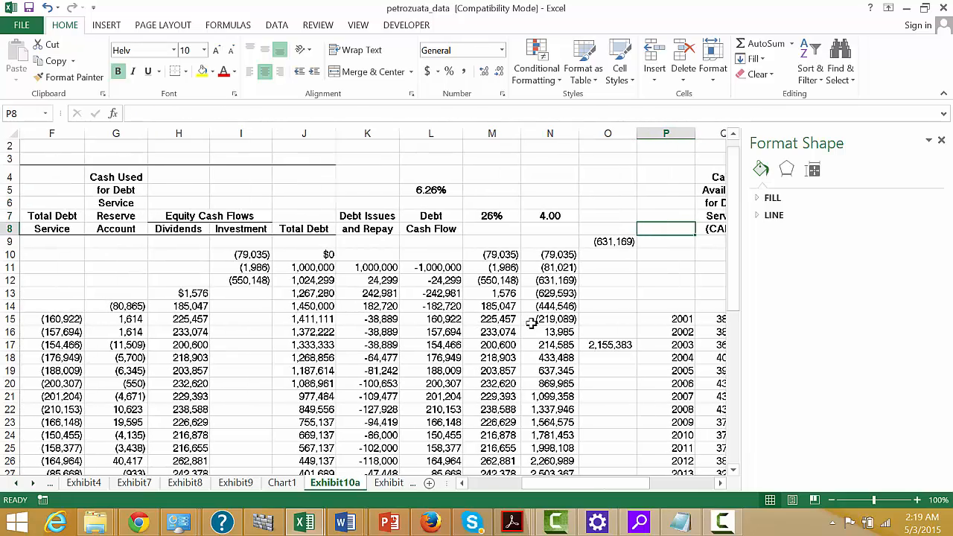
key(Right)
key(Right)
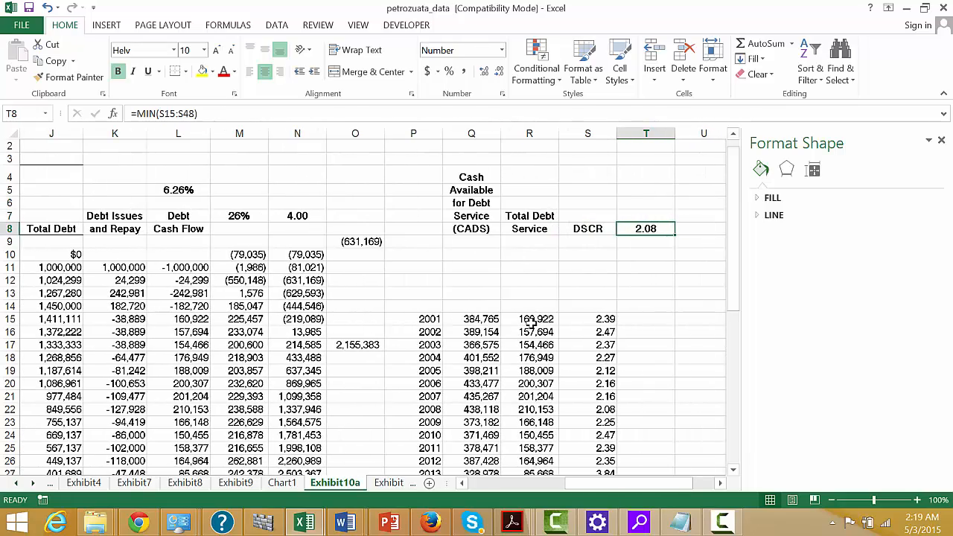
key(Down)
key(Up)
key(Right)
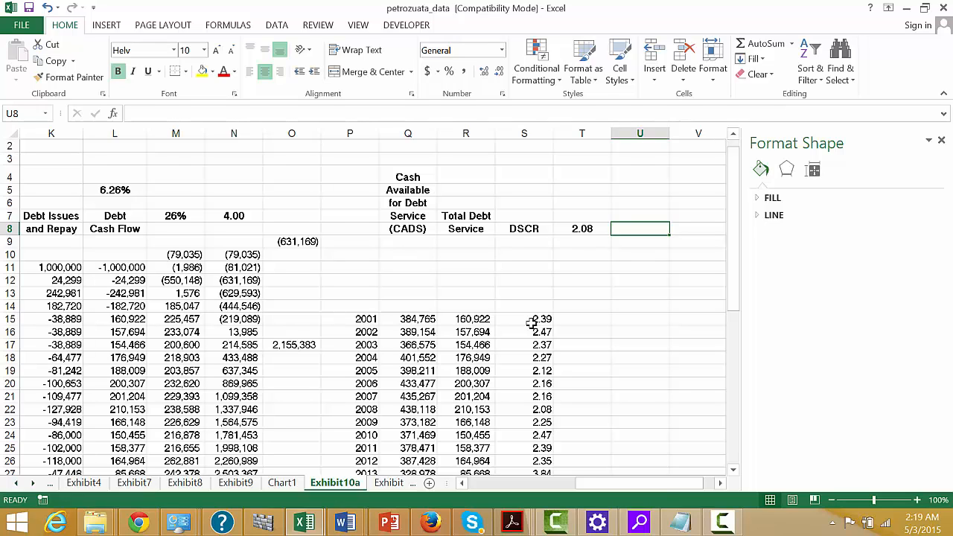
text(PC)
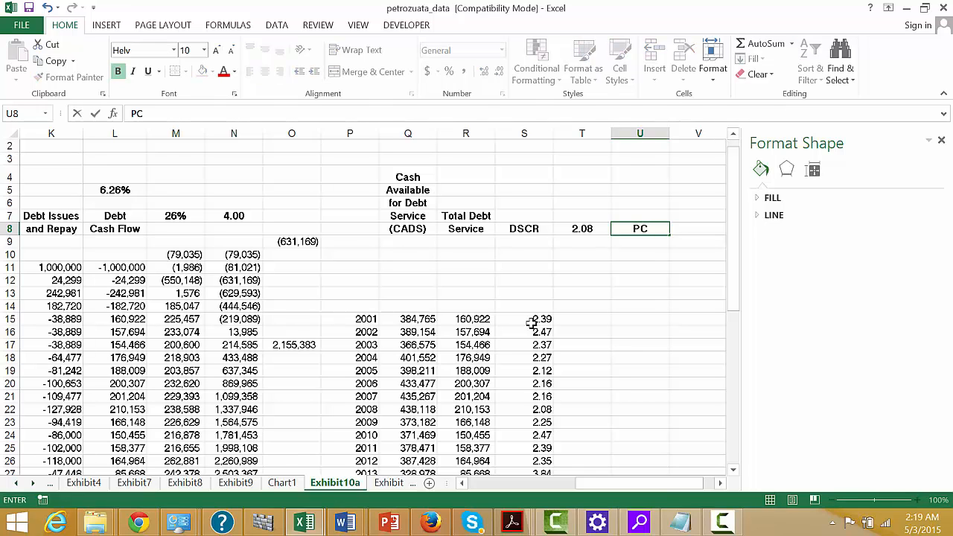
key(BackSpace)
text(LCR)
key(Tab)
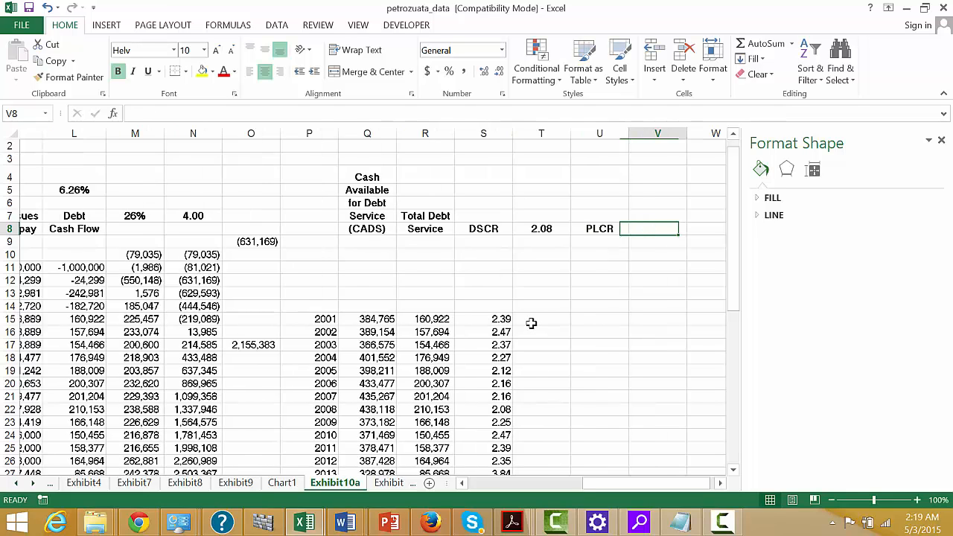
Calculate the present value of the CADS at the debt IRR in V8 with =NPV(L5,Q15:Q48).
text(=)
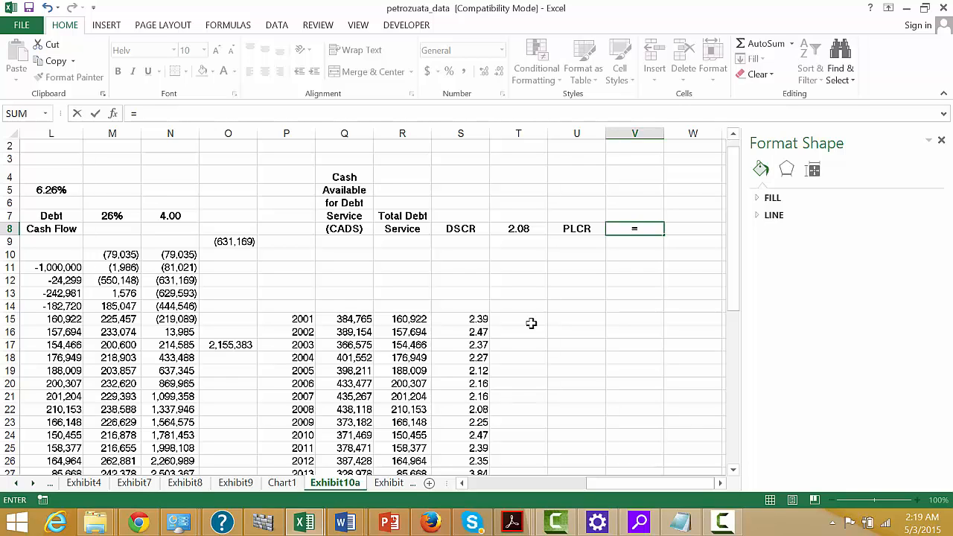
text(np)
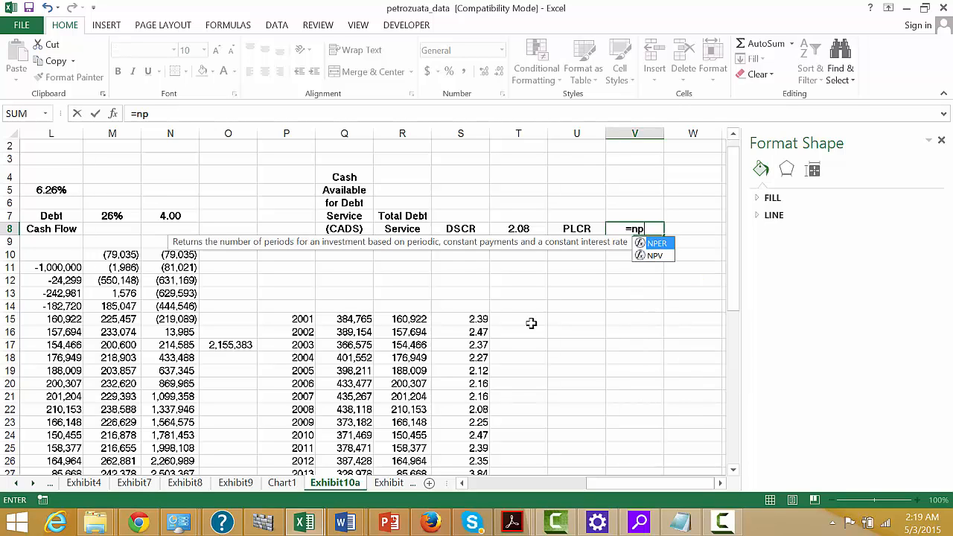
text(v()
key(Left)
key(Left)
key(Left)
key(Left)
key(Left)
key(Left)
key(Left)
key(Left)
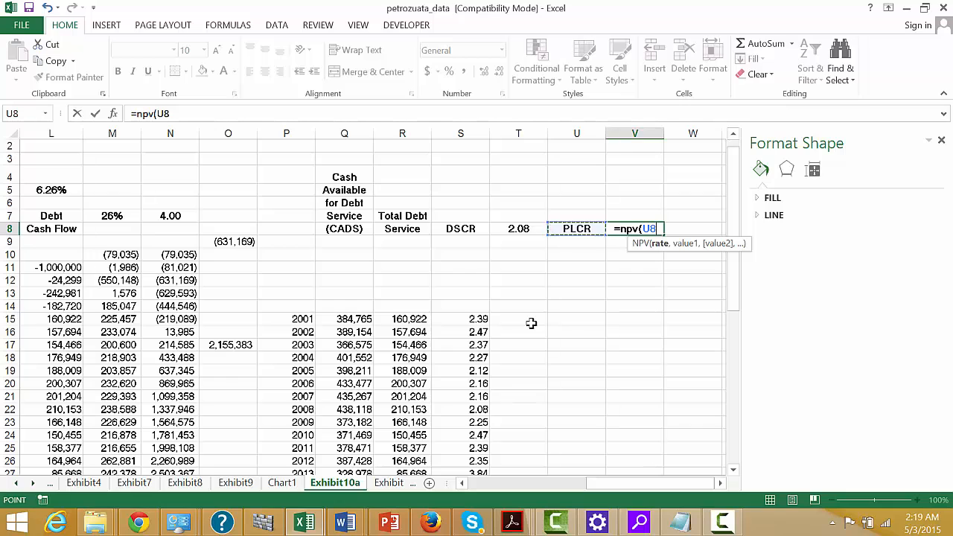
key(Left)
key(Left)
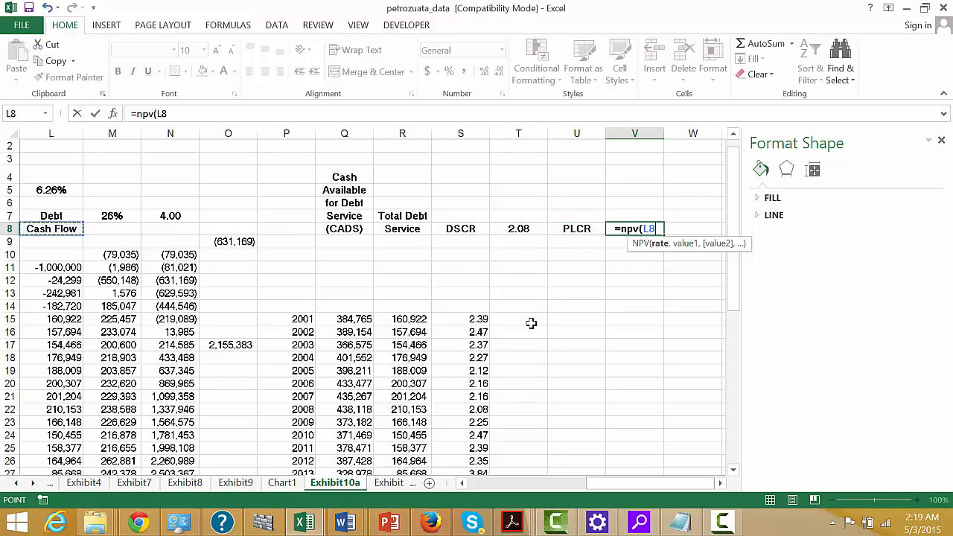
key(Up)
key(Up)
key(Up)
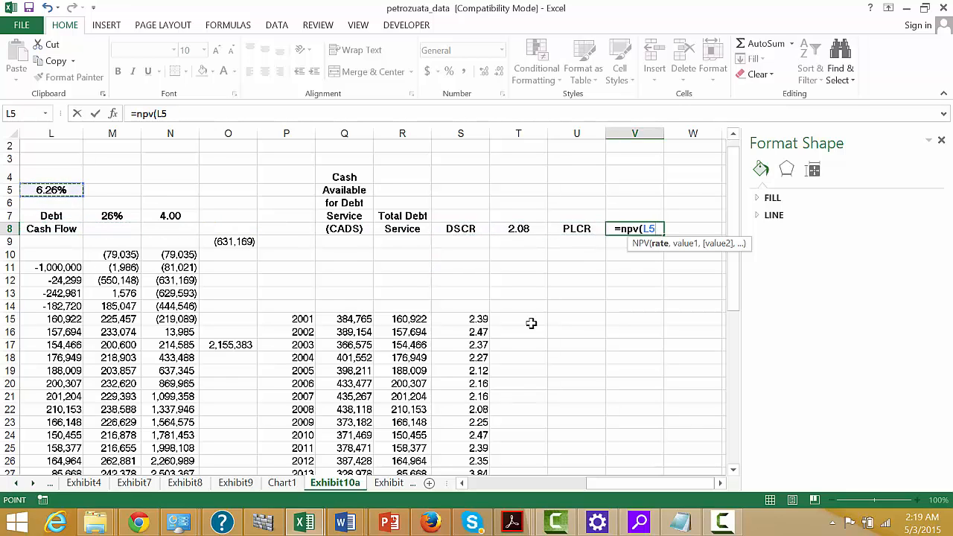
text(,)
key(Down)
key(Down)
key(Down)
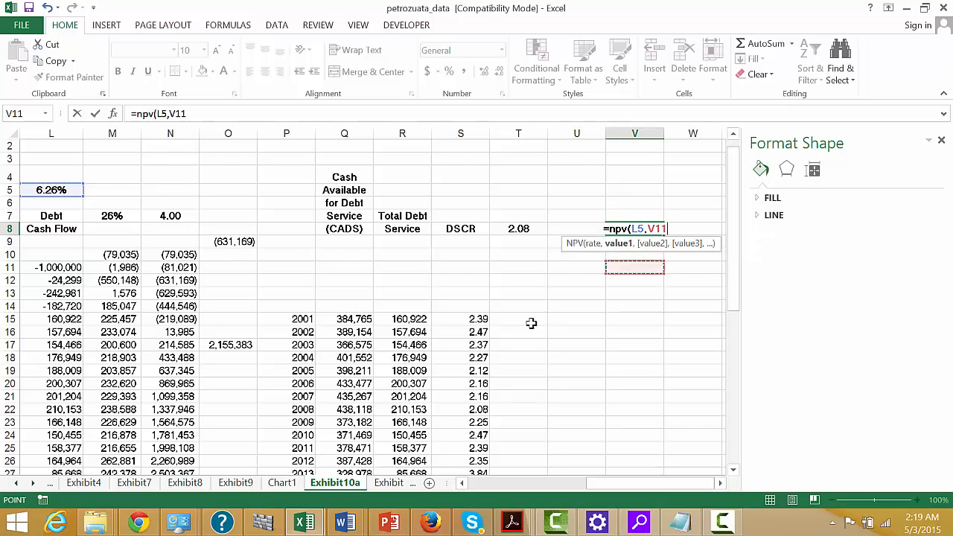
key(Down)
key(Down)
key(Down)
key(Down)
key(Left)
key(Left)
key(Left)
key(Left)
key(Left)
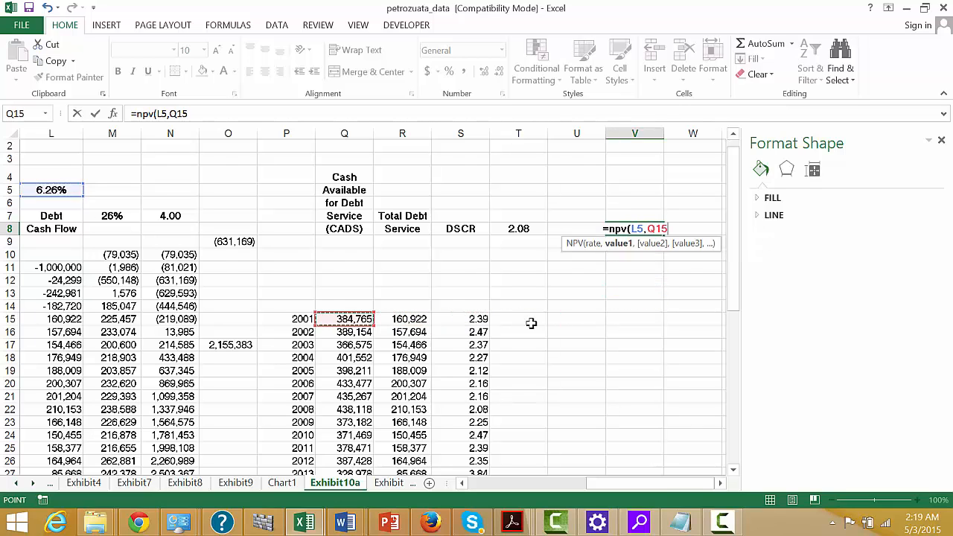
key(ctrl+shift+Down)
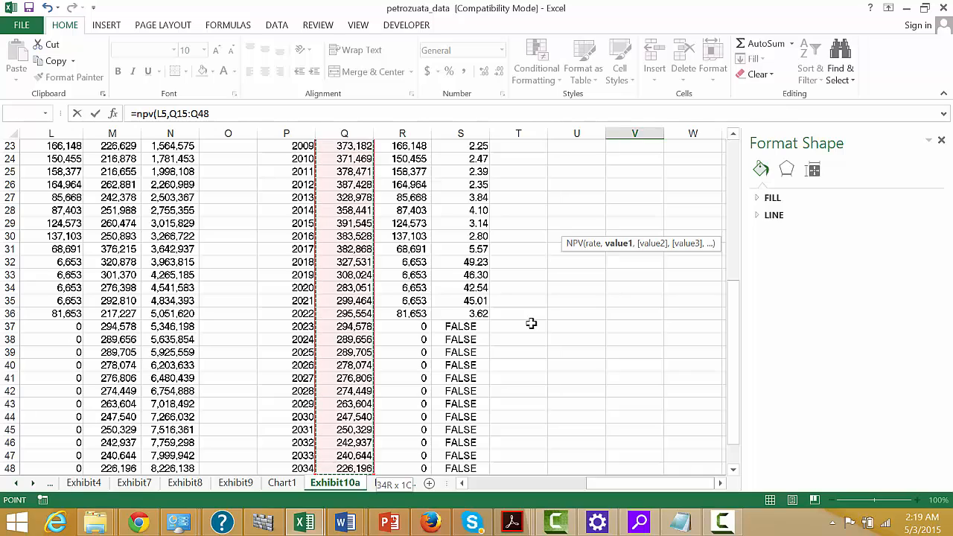
key(Return)
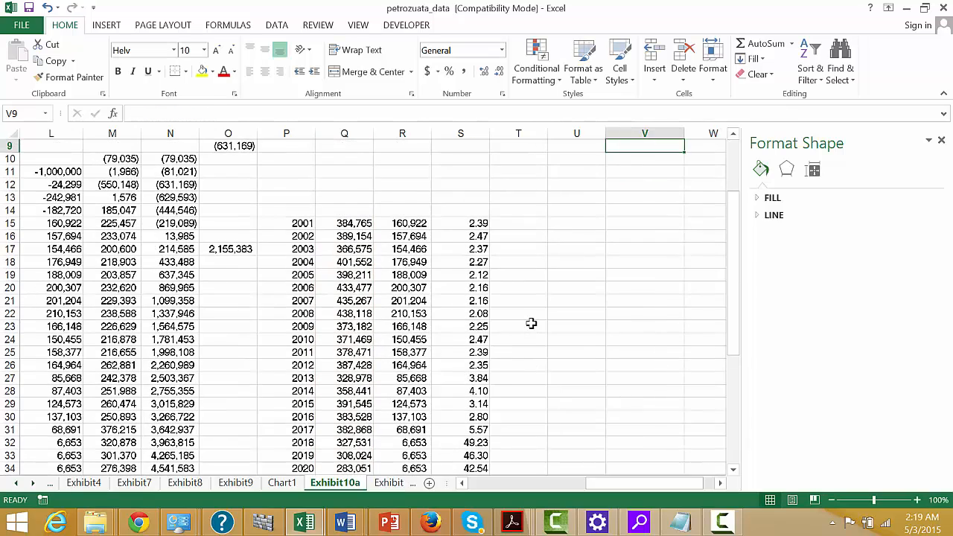
Extend V8 to =NPV(L5,Q15:Q48)/NPV(L5,R15:R48) and format it as a plain number with two decimals.
key(Up)
key(Down)
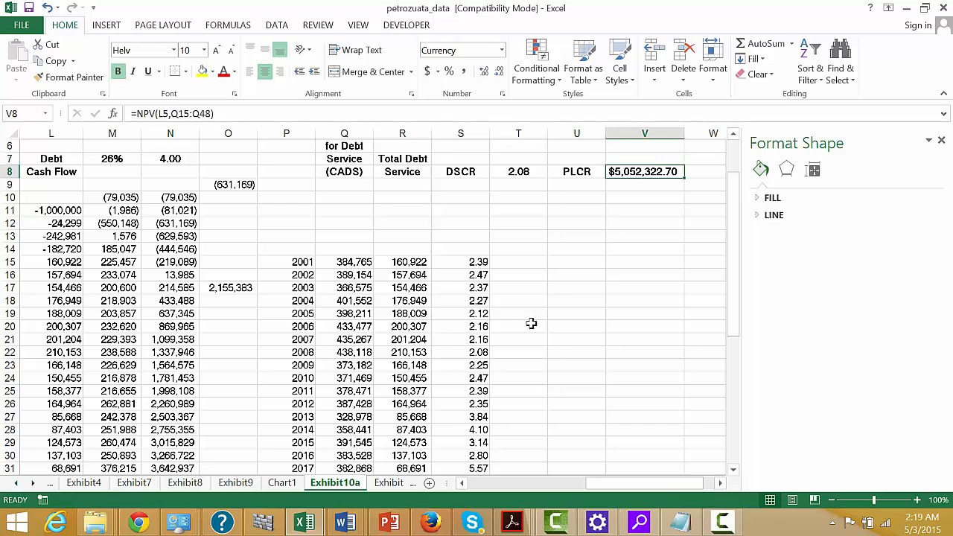
key(F2)
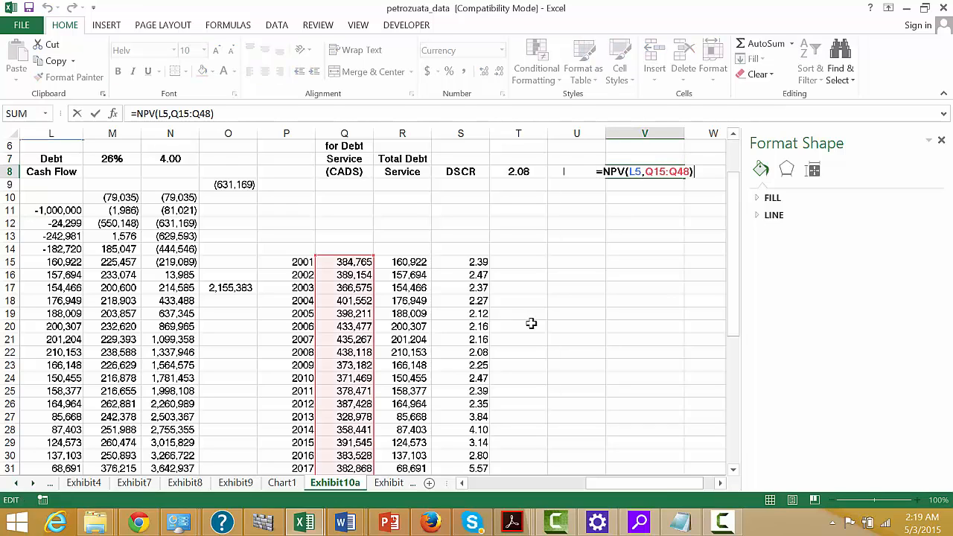
text(/npv()
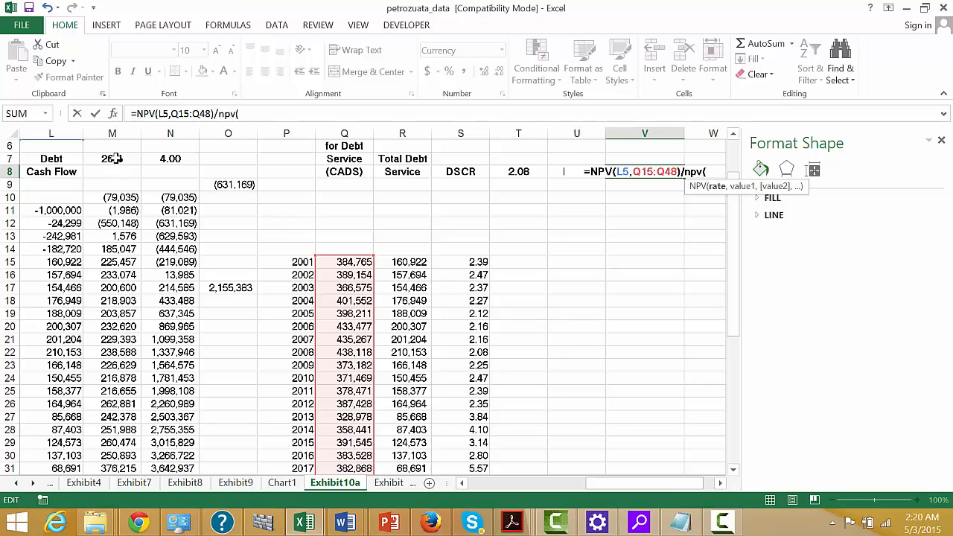
click(73, 152)
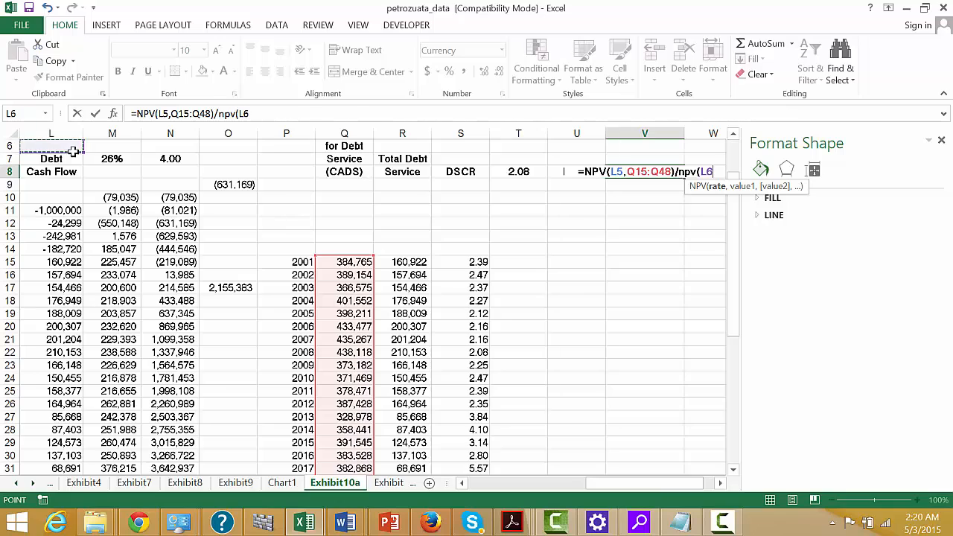
key(Left)
key(Left)
key(Up)
key(Up)
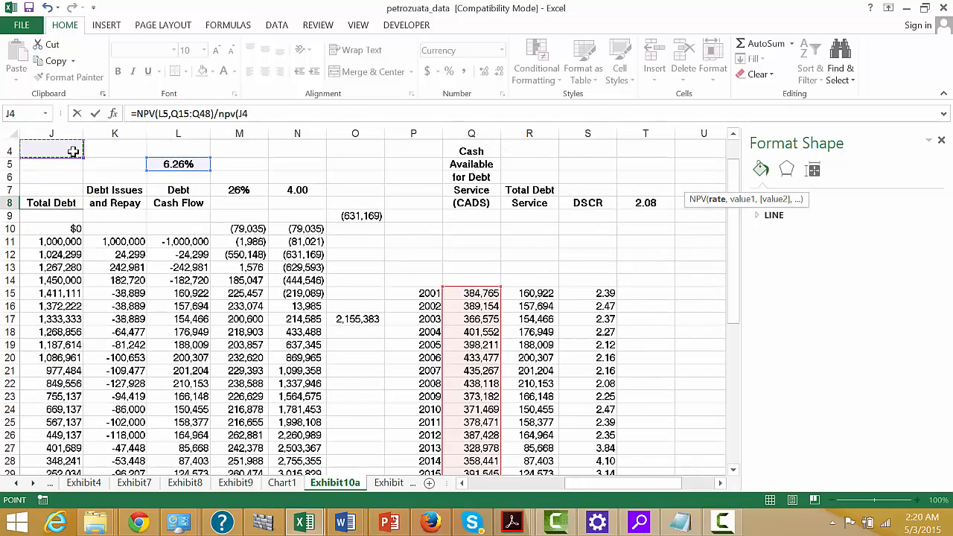
key(Down)
key(Right)
key(Right)
text(,)
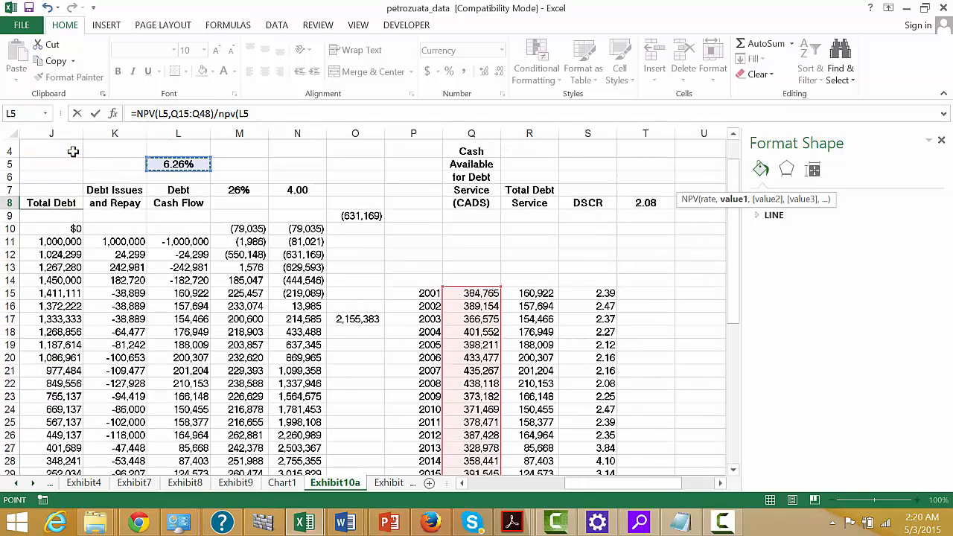
click(536, 292)
key(ctrl+shift+Down)
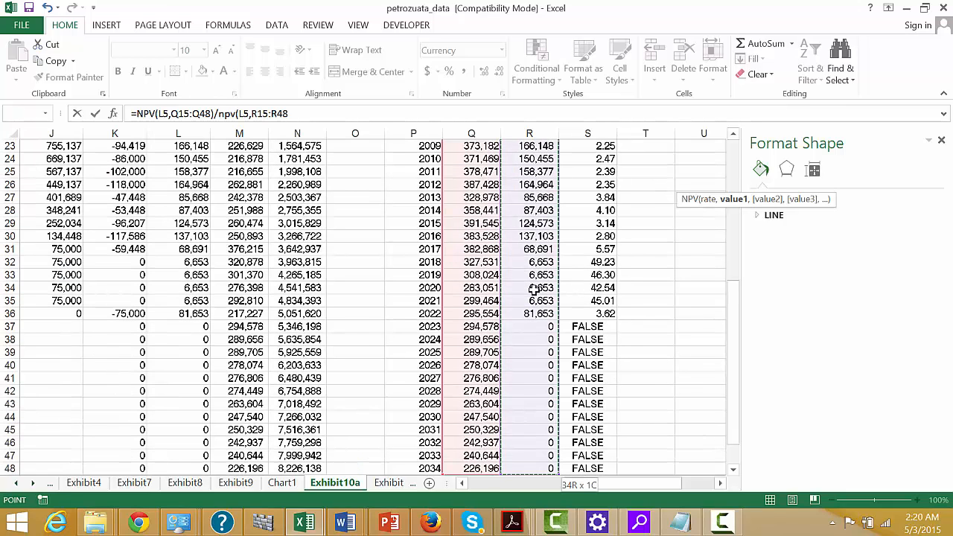
key(Return)
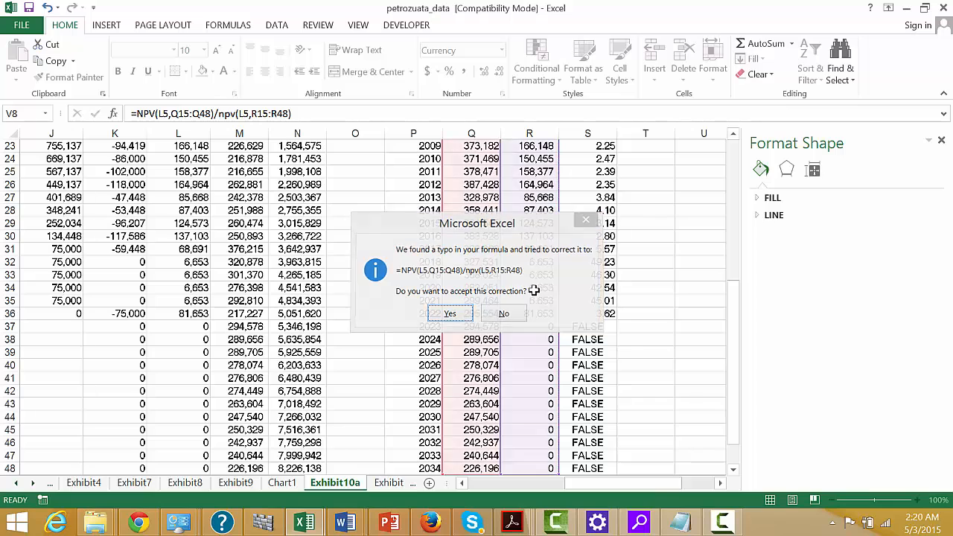
key(Return)
key(Up)
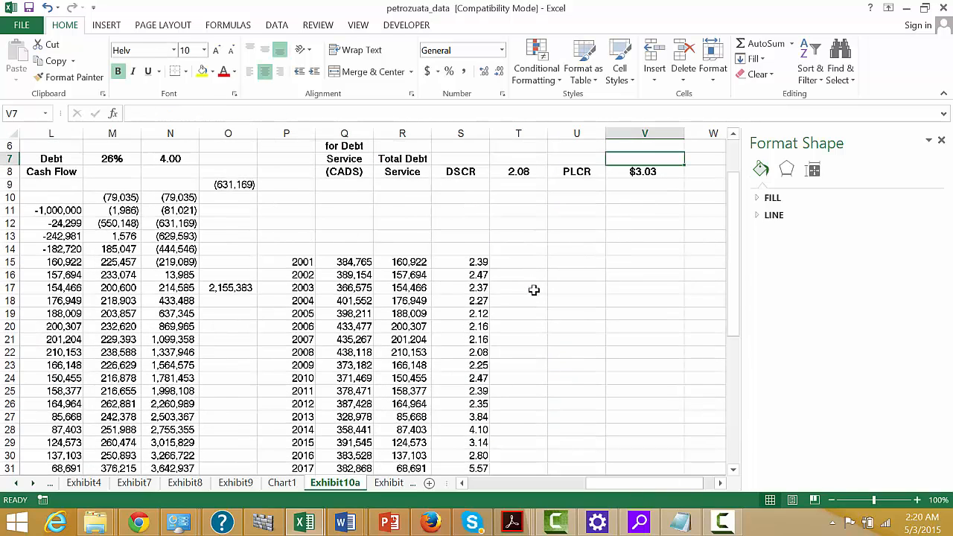
key(ctrl+shift+asciitilde)
Calculate the reciprocal of the PLCR in V5 with =1/V8.
key(Up)
key(Up)
key(Up)
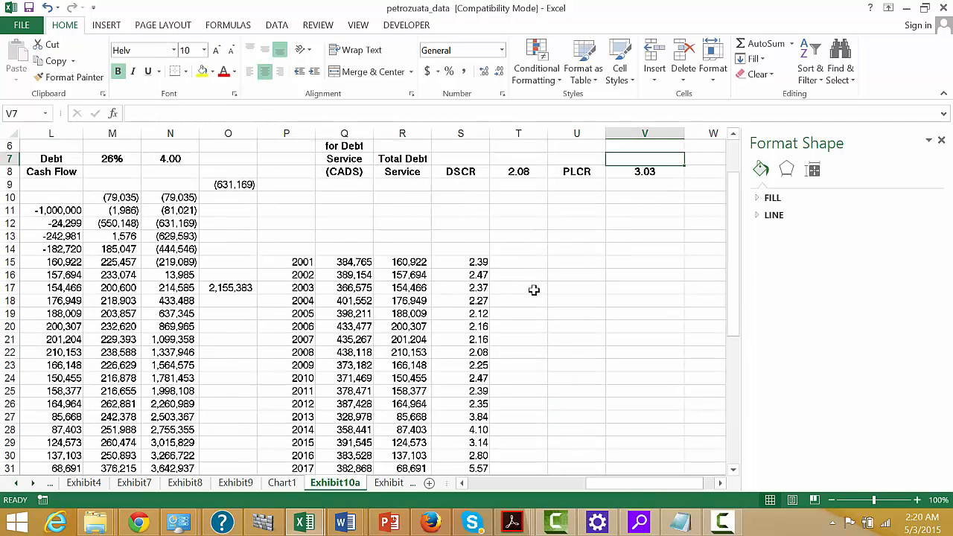
scroll(534, 290, up, 1)
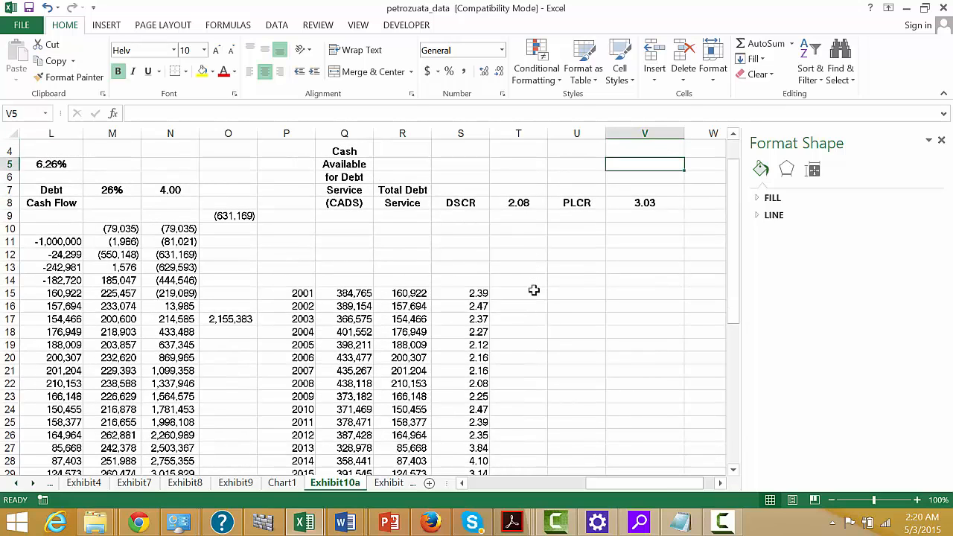
text(=1/)
key(Up)
key(Up)
key(Up)
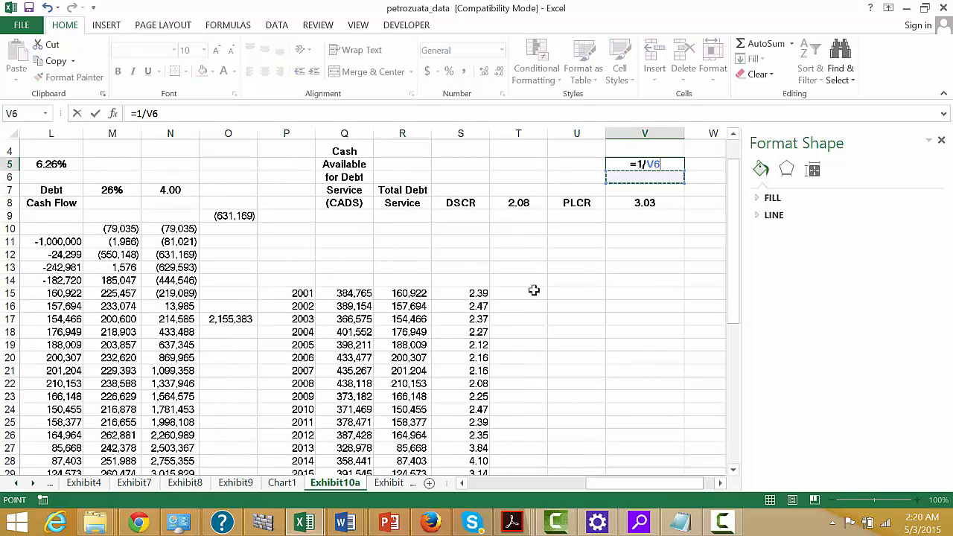
key(Return)
key(Up)
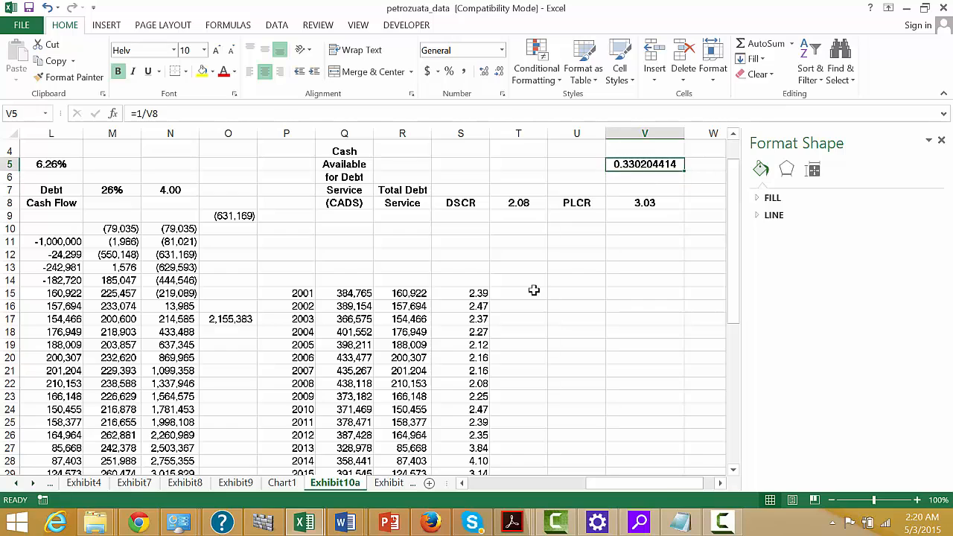
Change V5 to the cash flow decline tolerable over the project life, =1-1/V8, and clear the cell once it has been read.
key(F2)
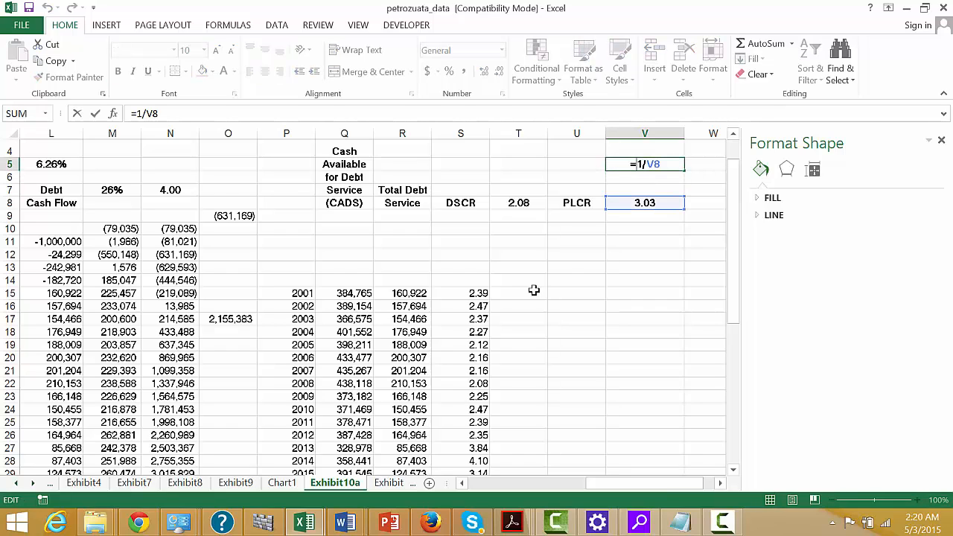
text(1-)
key(ctrl+Return)
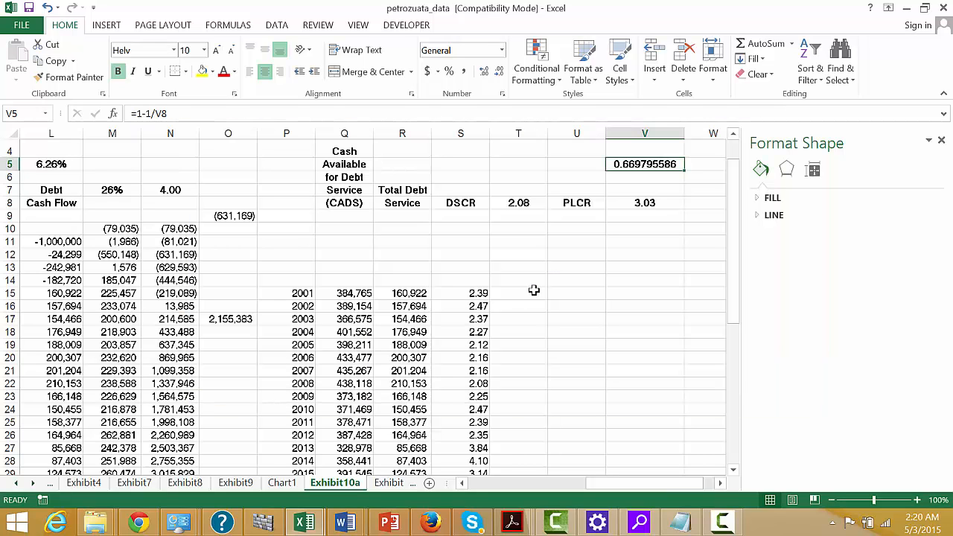
key(Delete)
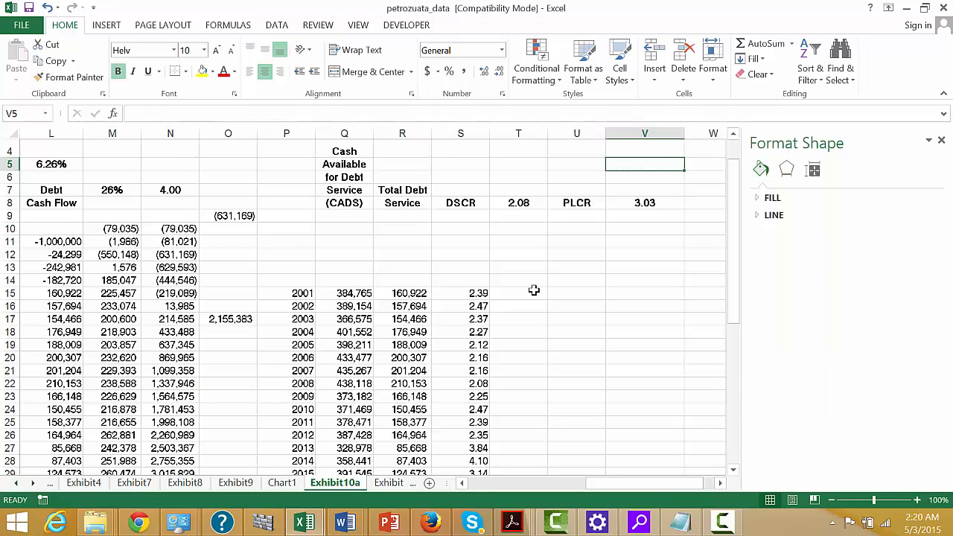
Examine the yearly debt service, equity and cumulative cash flow columns of Exhibit10a.
key(Left)
key(Left)
key(Left)
key(Left)
key(Left)
key(Left)
key(Left)
key(Left)
key(Left)
key(Left)
key(Left)
key(Left)
key(Left)
key(Left)
key(Left)
key(Left)
key(Left)
key(Left)
key(Left)
key(Left)
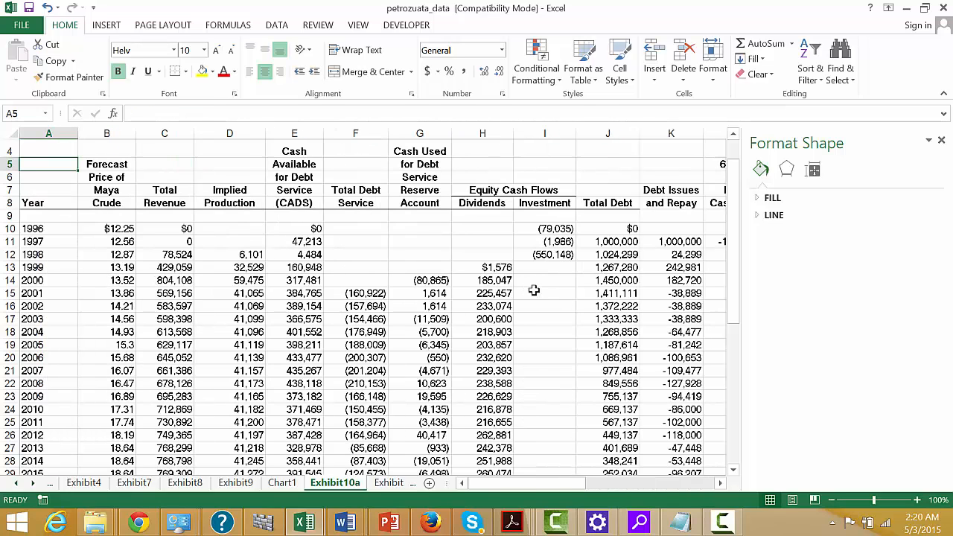
key(Down)
key(Down)
key(Down)
key(Down)
key(Down)
key(Down)
key(Down)
key(Down)
key(Down)
key(Down)
key(Down)
key(Down)
key(Down)
key(Down)
key(Down)
key(Down)
key(Down)
key(Down)
key(Down)
key(Down)
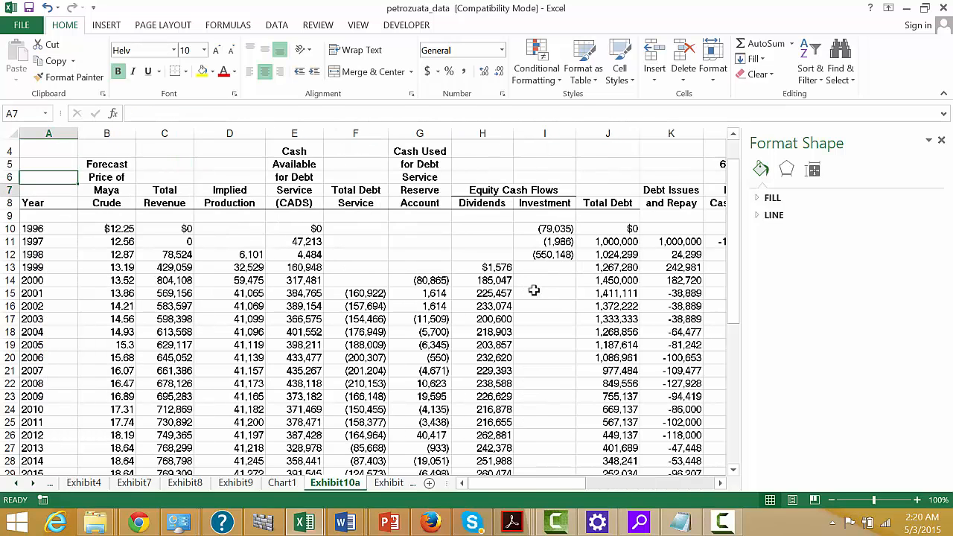
key(Right)
key(Right)
key(Right)
key(Right)
key(Right)
key(Right)
key(Right)
key(Right)
key(Right)
key(Right)
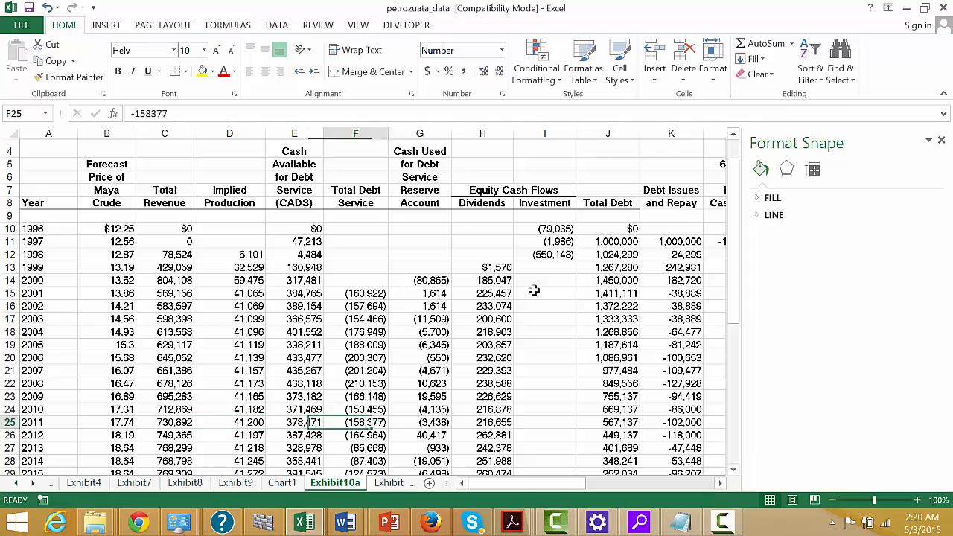
Label cell W8 as LLCR, beside the PLCR result.
key(Right)
key(Right)
key(Right)
key(Right)
key(Right)
key(Right)
key(Right)
key(Right)
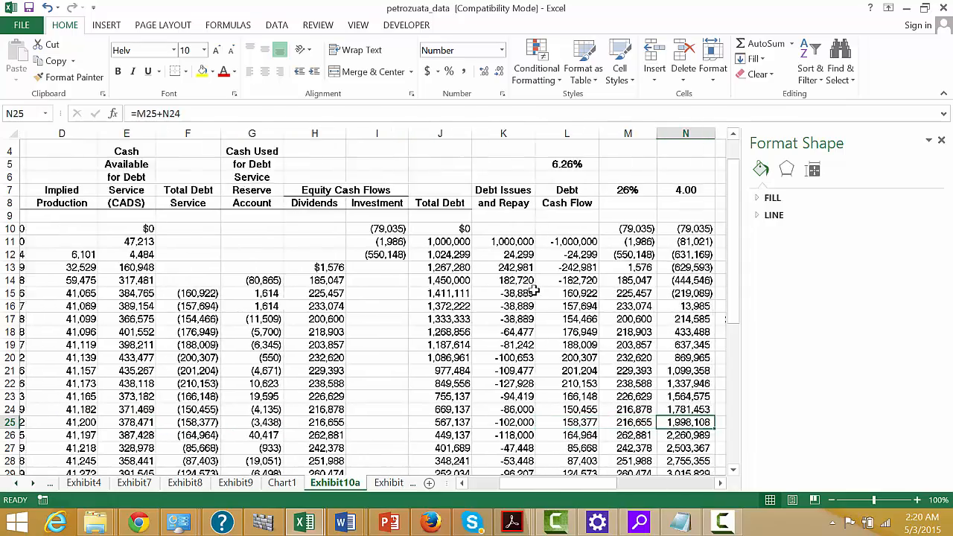
key(Right)
key(Right)
key(Right)
key(Right)
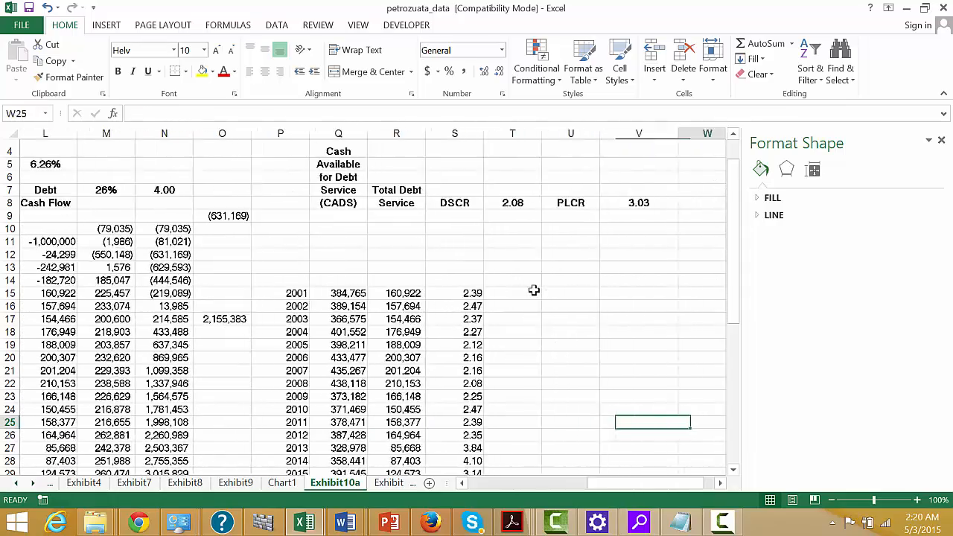
key(Up)
key(Up)
key(Up)
key(Up)
key(Up)
key(Up)
key(Up)
key(Up)
key(Up)
key(Up)
key(Up)
key(Up)
key(Up)
key(Up)
key(Up)
key(Up)
key(Up)
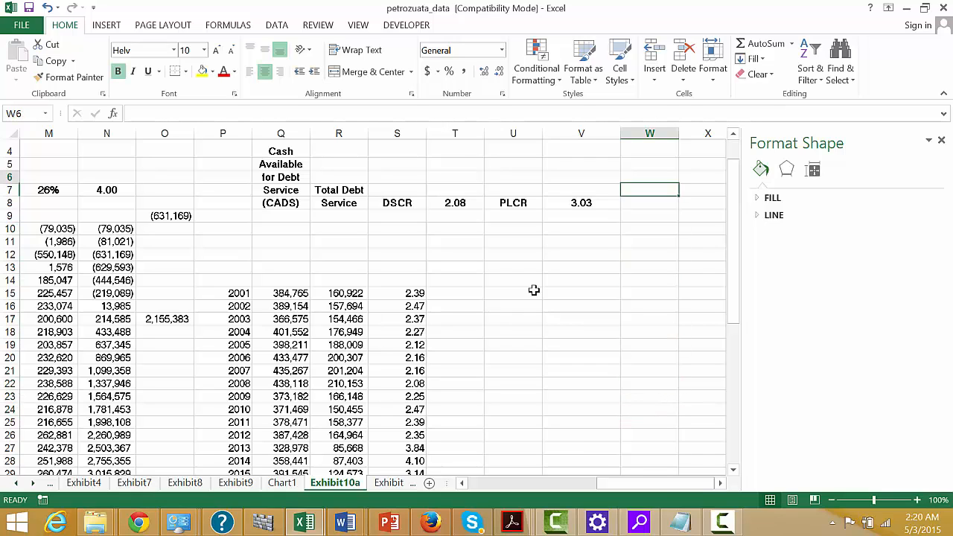
text(LLC)
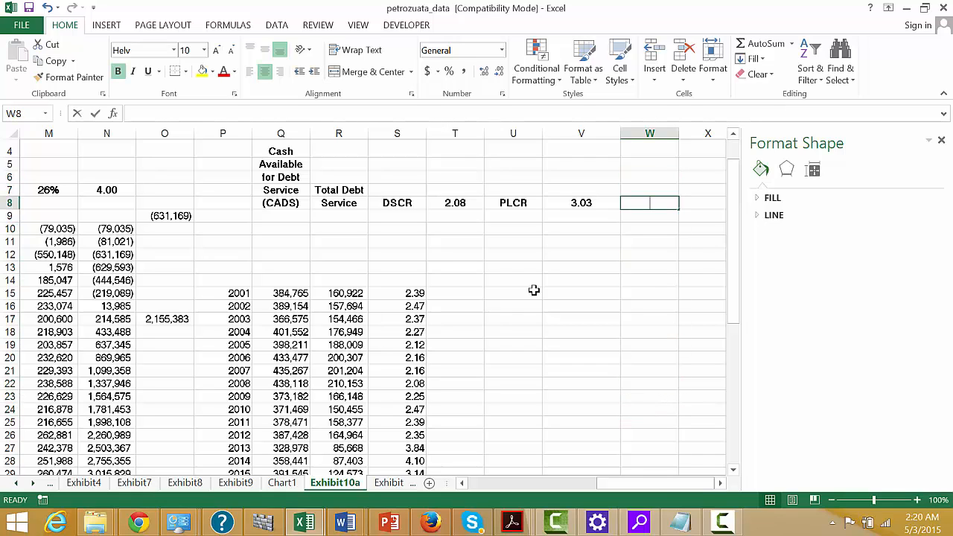
text(R)
key(Return)
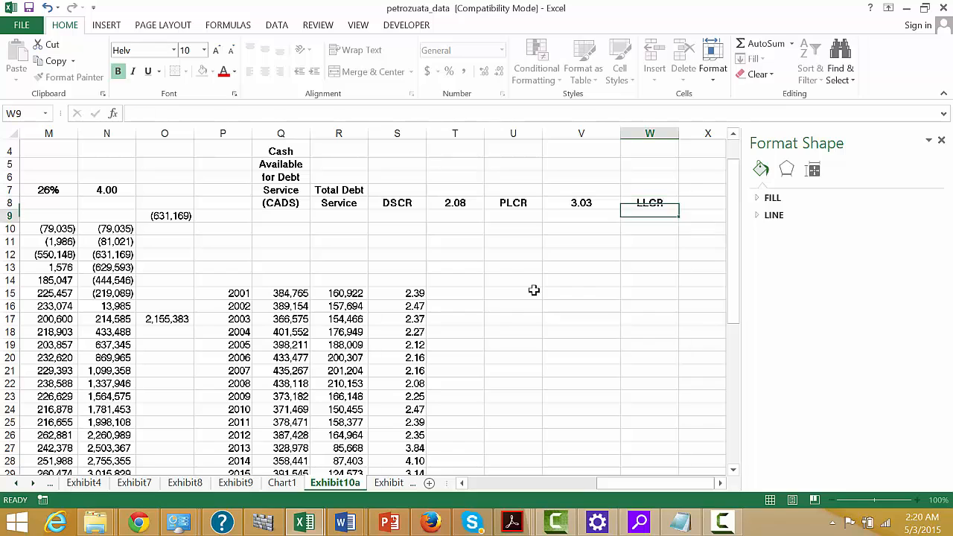
In T15, beside the 2001 DSCR, enter =L15>0 to flag whether the debt cash flow is positive.
key(Up)
key(Left)
key(Left)
key(Left)
key(Left)
key(Left)
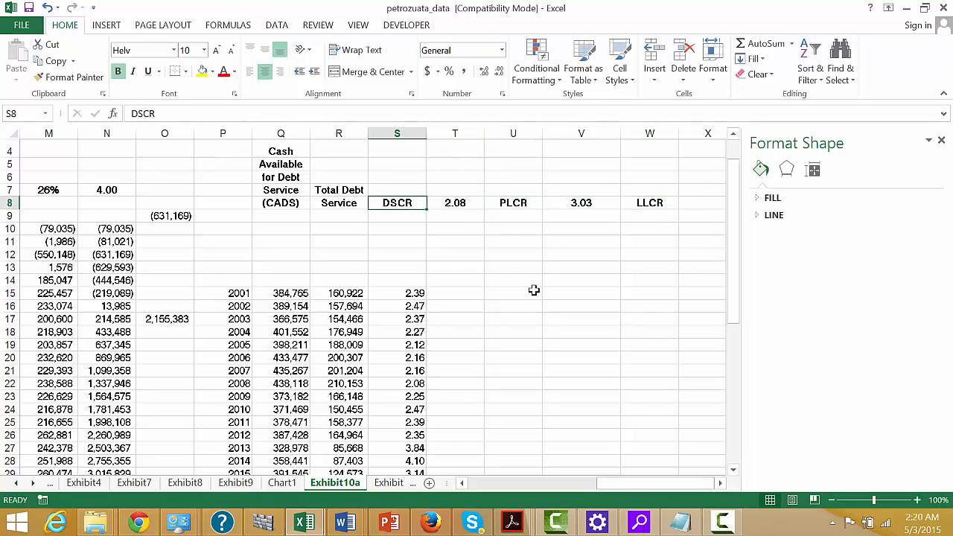
key(Down)
key(Down)
key(Down)
key(Down)
key(Down)
key(Down)
key(Down)
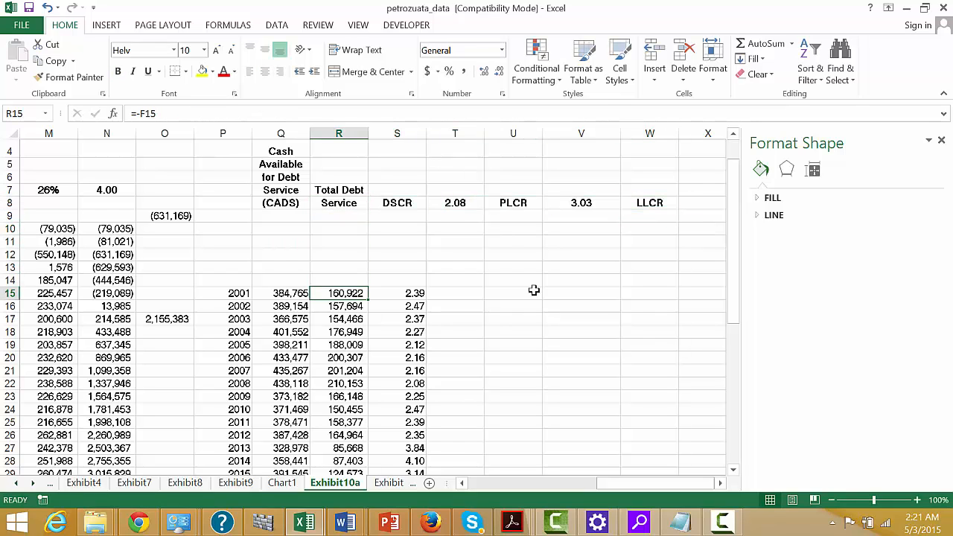
key(Right)
key(Right)
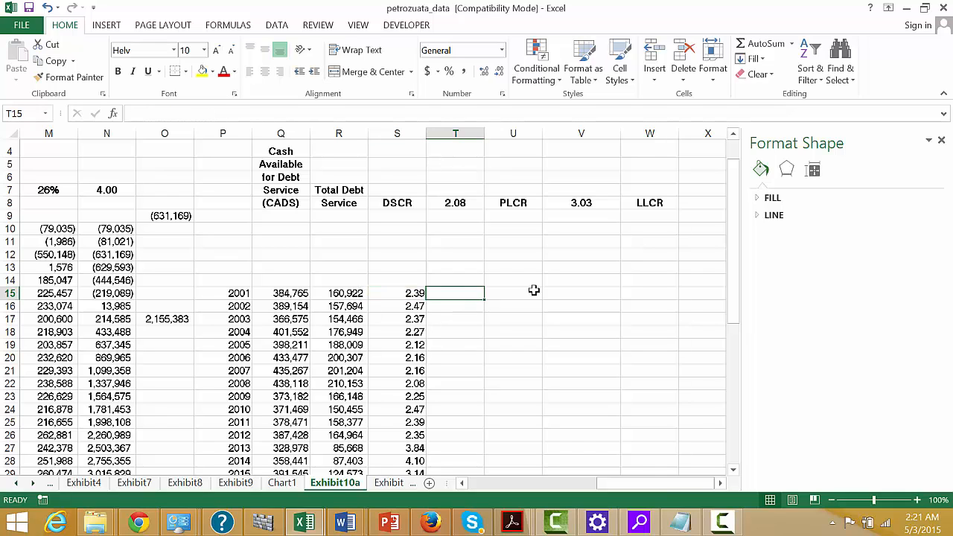
text(=)
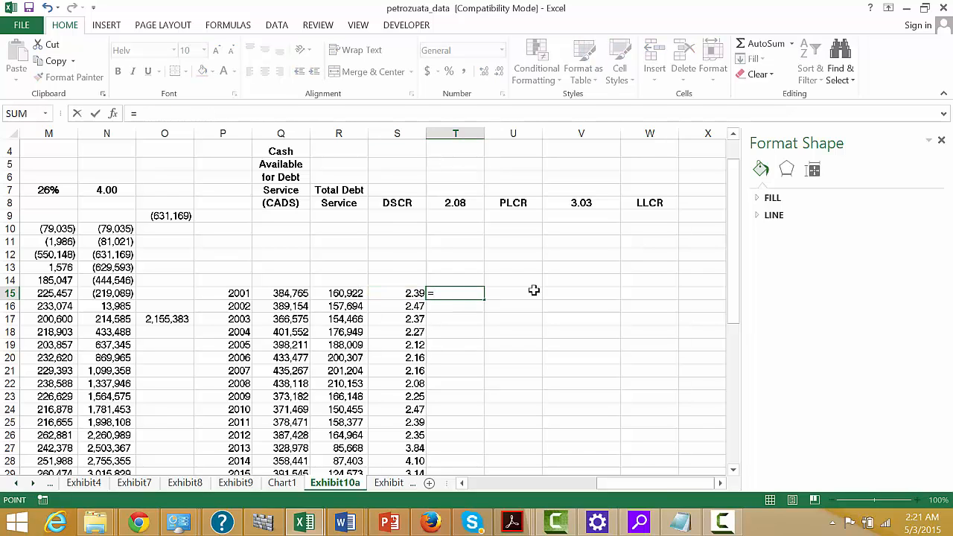
key(Left)
key(Left)
key(Left)
key(Left)
key(Left)
key(Left)
key(Left)
key(Left)
key(Left)
key(Left)
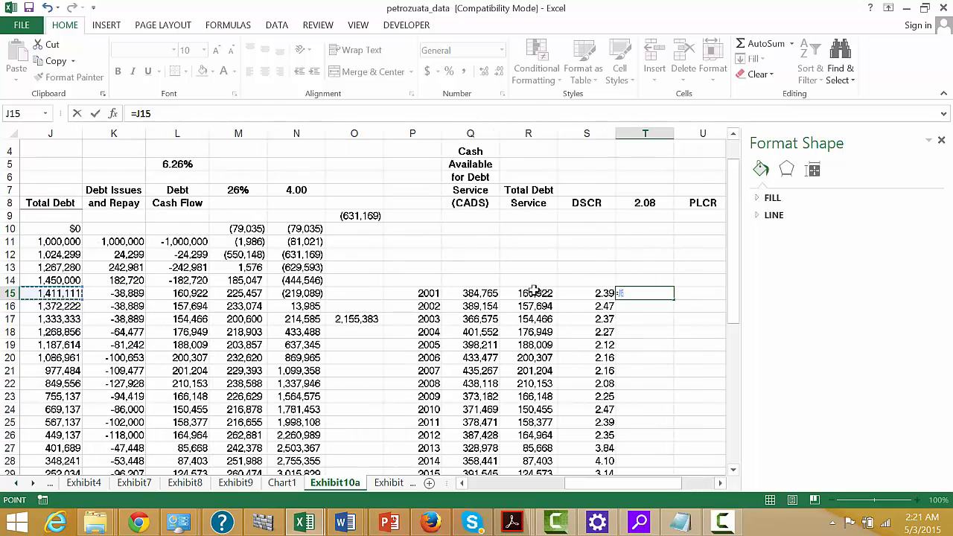
key(Left)
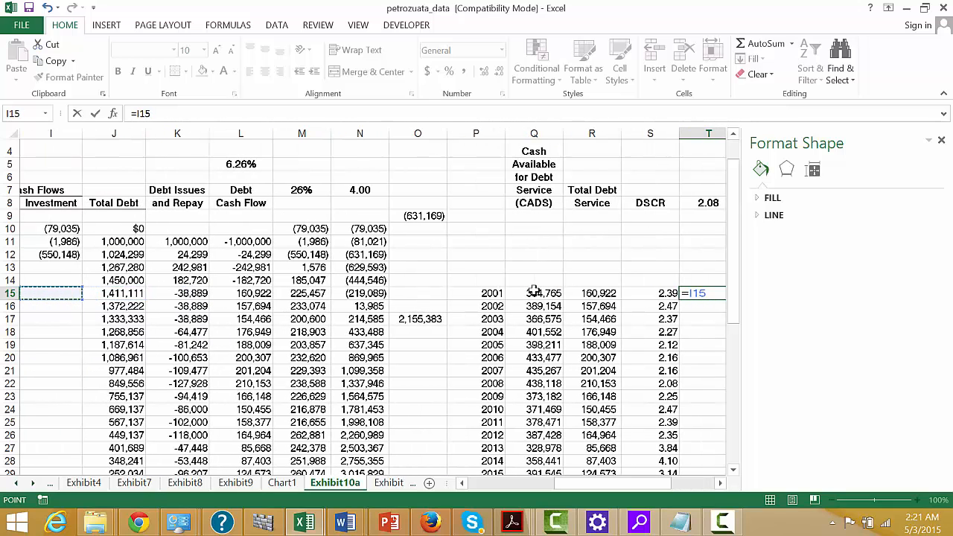
key(Right)
key(Right)
key(Right)
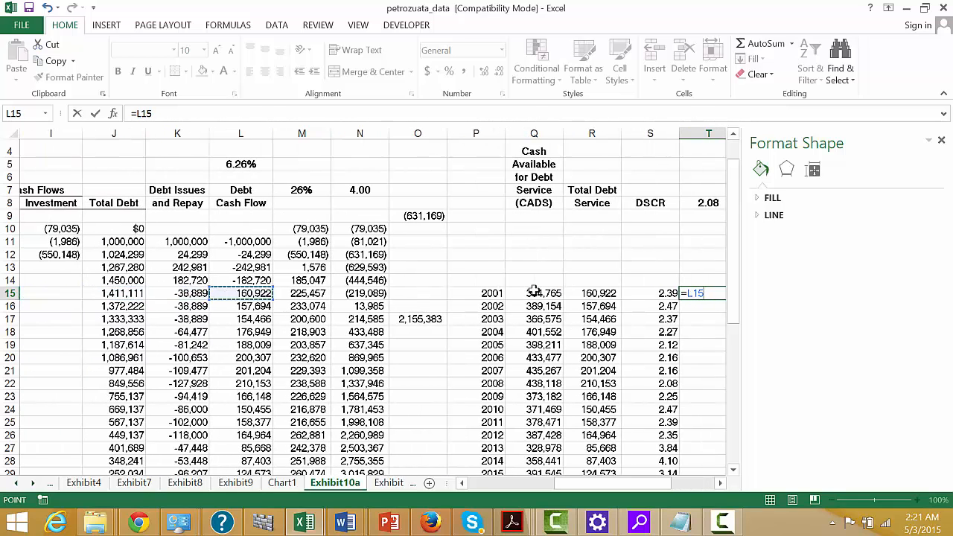
text(>0)
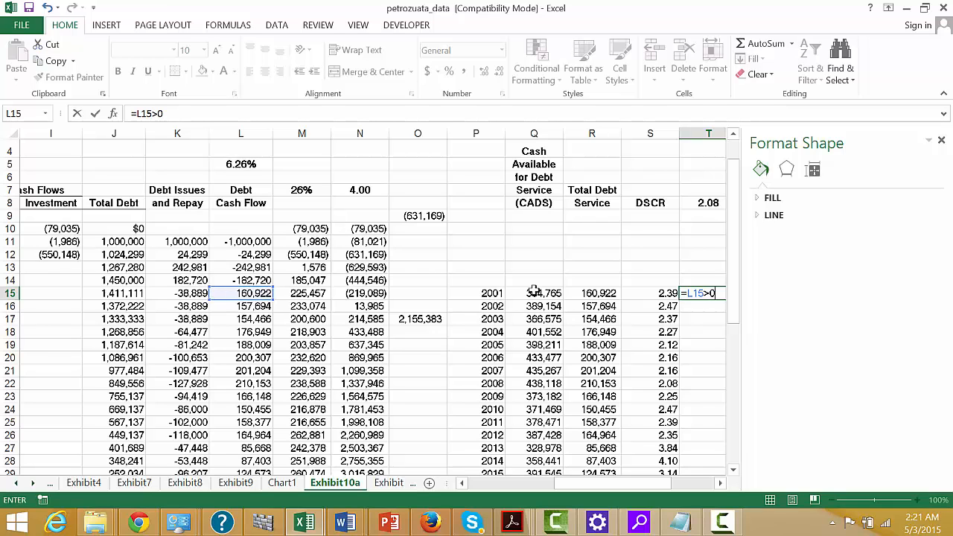
key(Return)
key(Right)
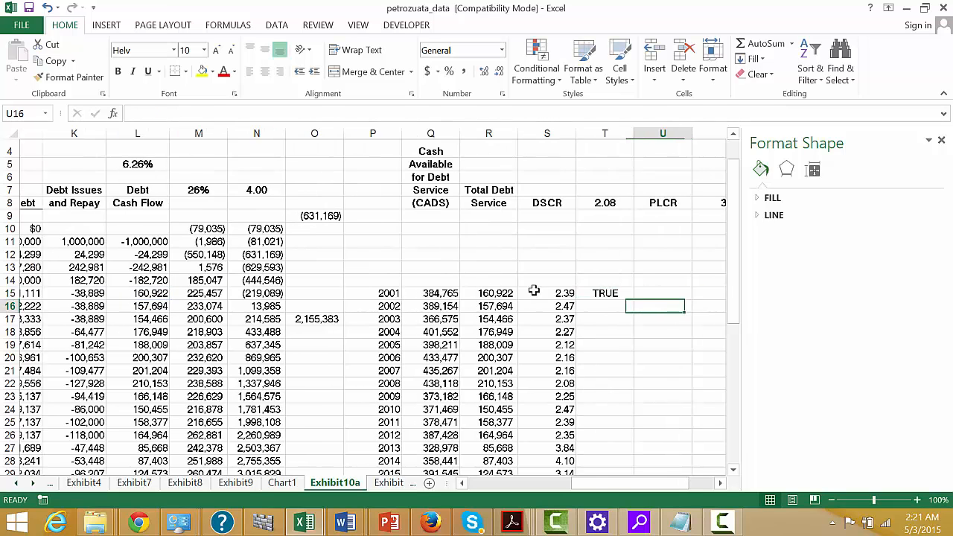
Copy the T15 debt cash flow test down the column to T48.
key(Up)
key(Left)
key(Left)
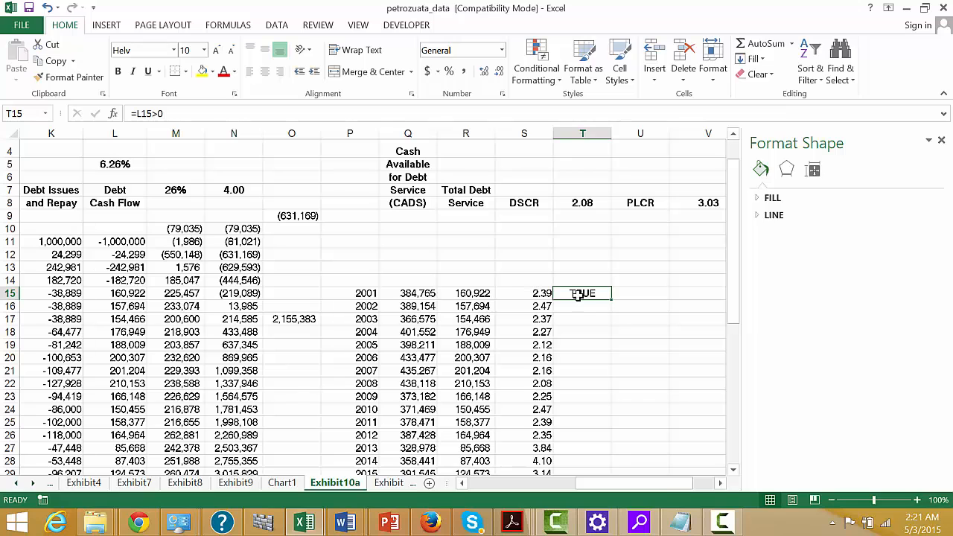
double_click(611, 301)
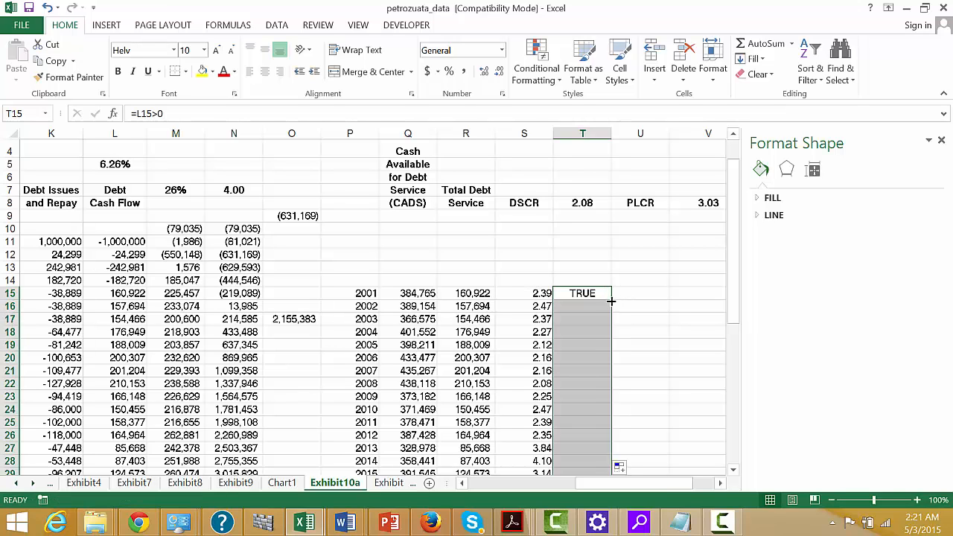
Start an NPV formula in X8, beside the LLCR label, with the debt IRR in L5 as its rate.
key(Right)
key(Right)
key(Right)
key(Right)
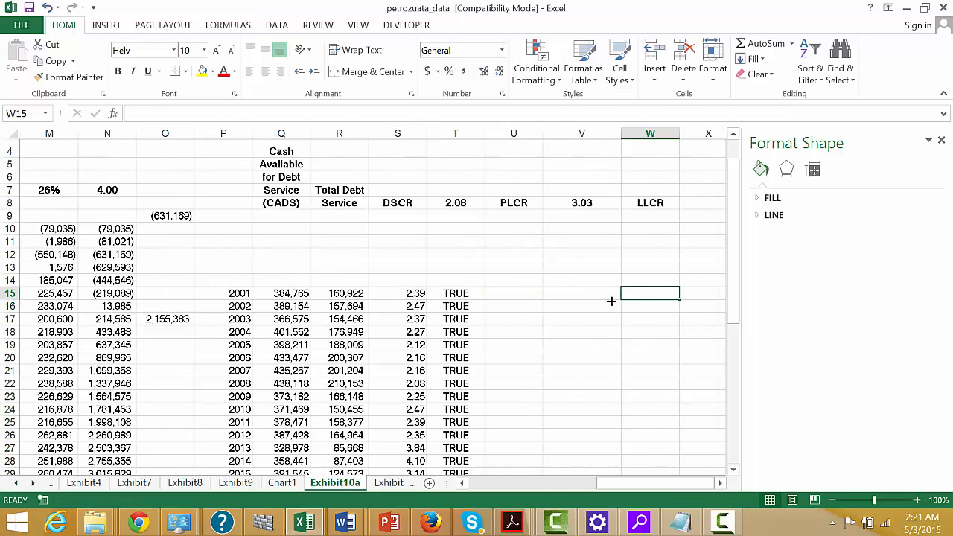
key(Up)
key(Up)
key(Up)
key(Up)
key(Up)
key(Up)
key(Up)
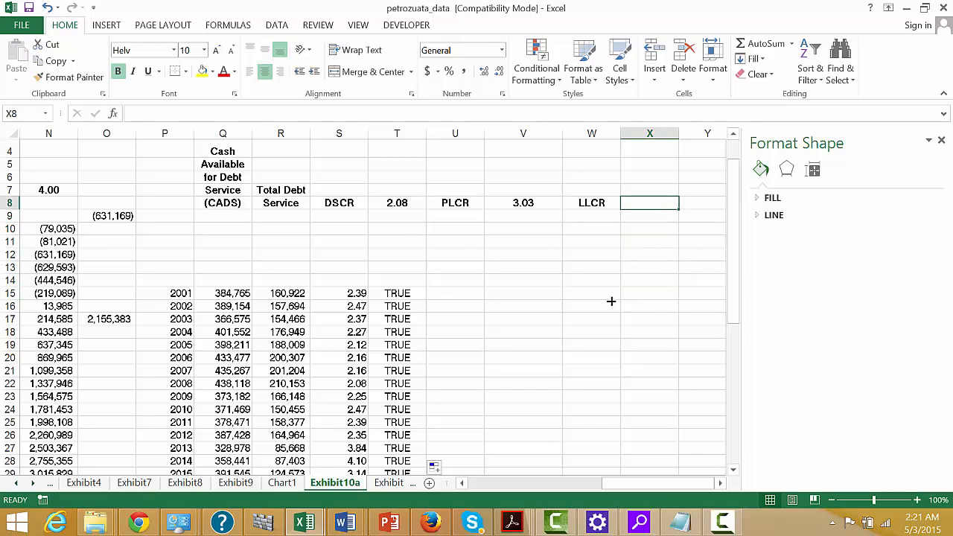
text(=npv()
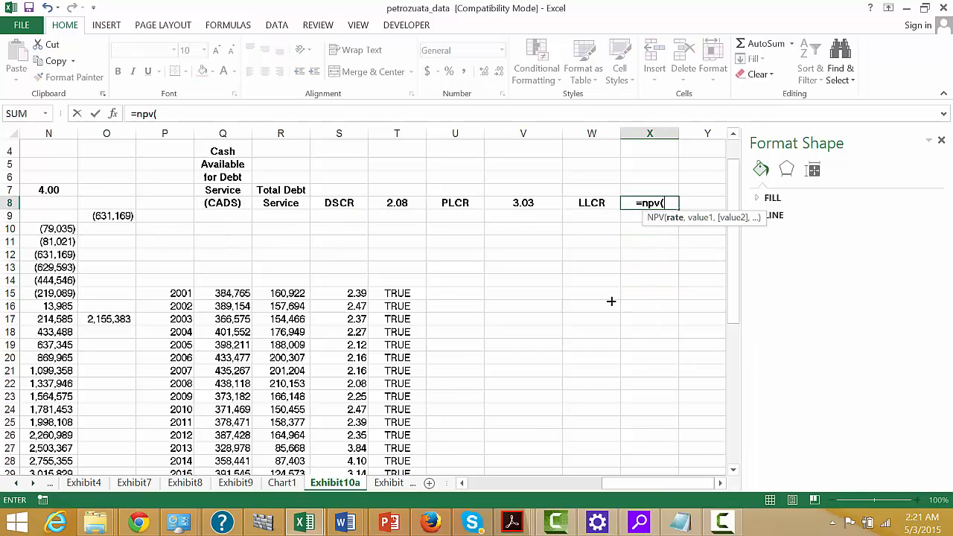
key(Left)
key(Left)
key(Left)
key(Left)
key(Left)
key(Left)
key(Left)
key(Left)
key(Left)
key(Left)
key(Left)
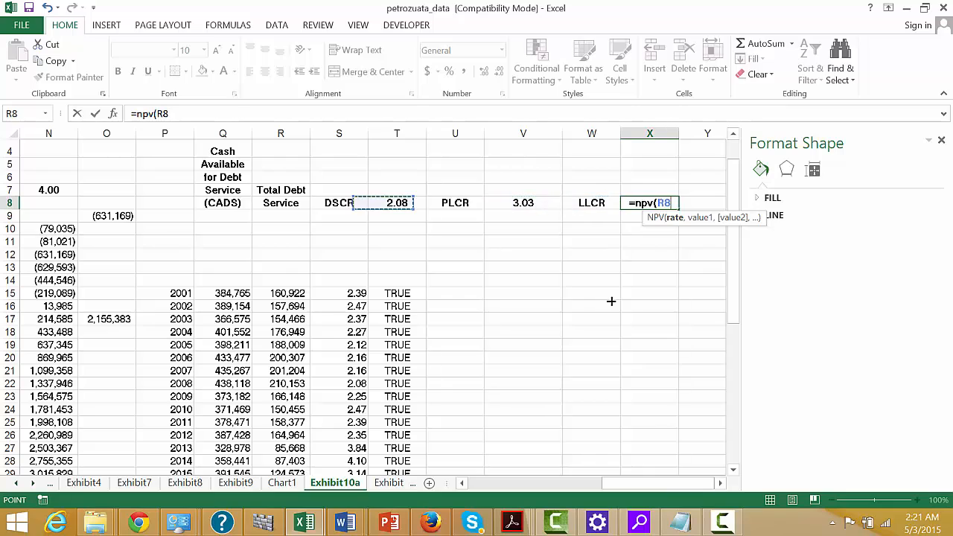
key(Left)
key(Left)
key(Left)
key(Left)
key(Left)
key(Left)
key(Left)
key(Left)
key(Up)
key(Up)
key(Up)
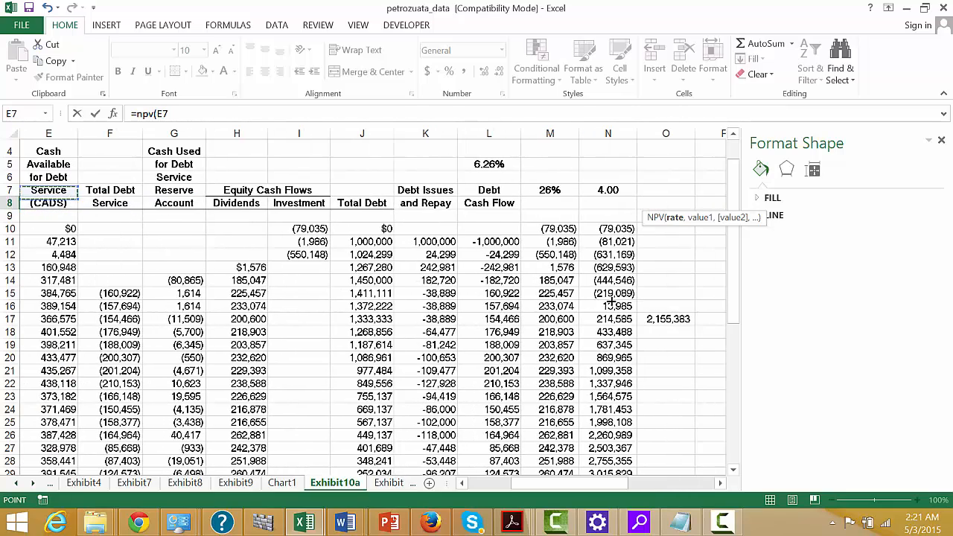
key(Up)
key(Right)
key(Right)
key(Right)
key(Right)
key(Right)
key(Right)
key(Right)
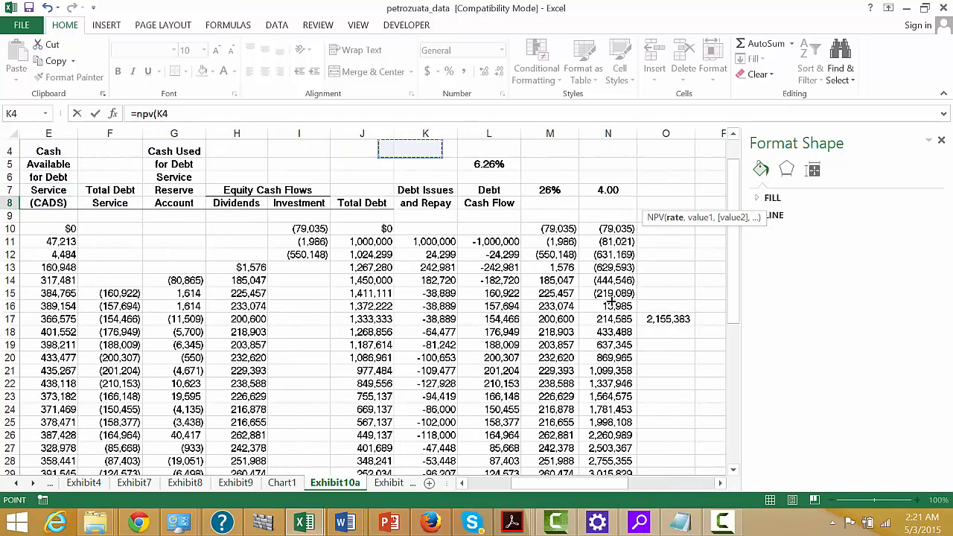
key(Down)
text(,)
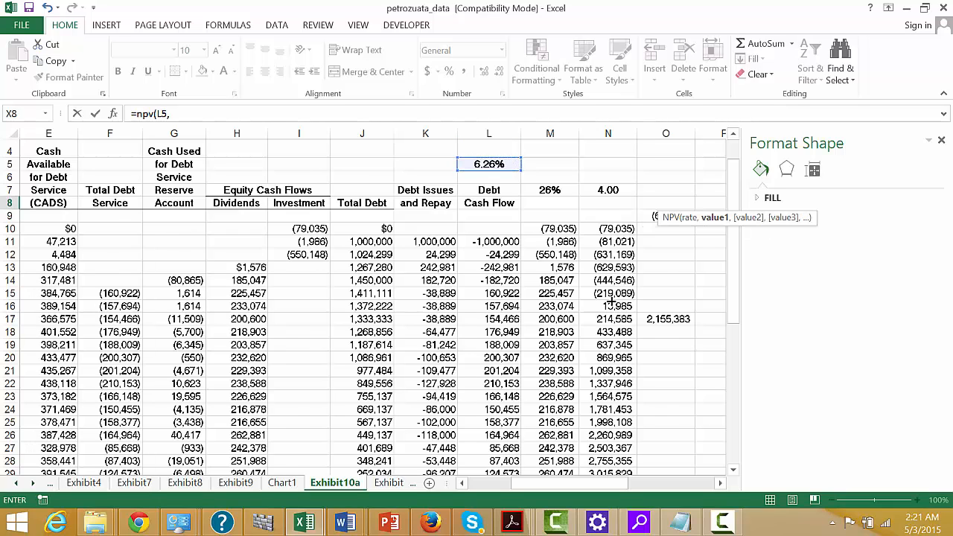
Give the X8 NPV formula the CADS range Q15:Q48 as its cash flows.
key(Left)
key(Left)
key(Left)
key(Left)
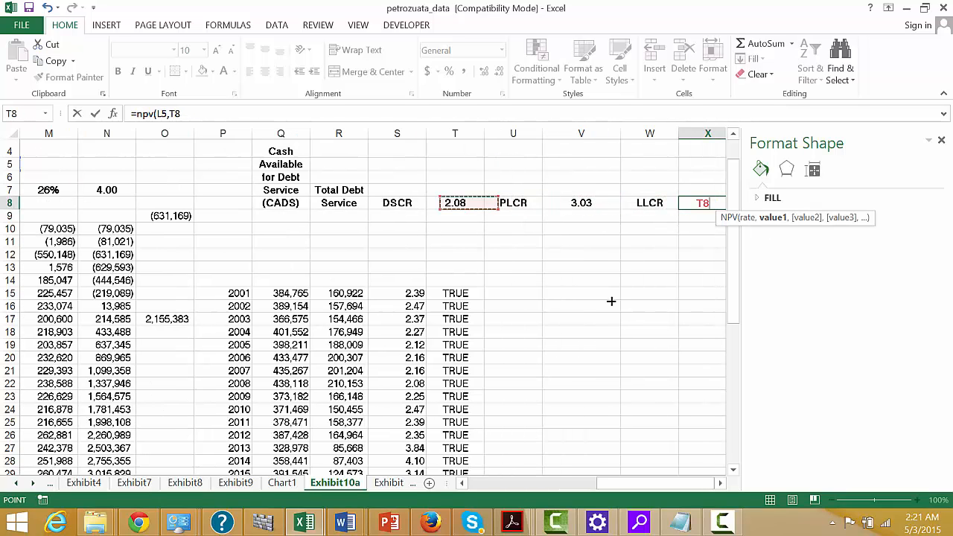
key(Down)
key(Down)
key(Down)
key(Down)
key(Down)
key(Down)
key(Down)
key(Left)
key(Left)
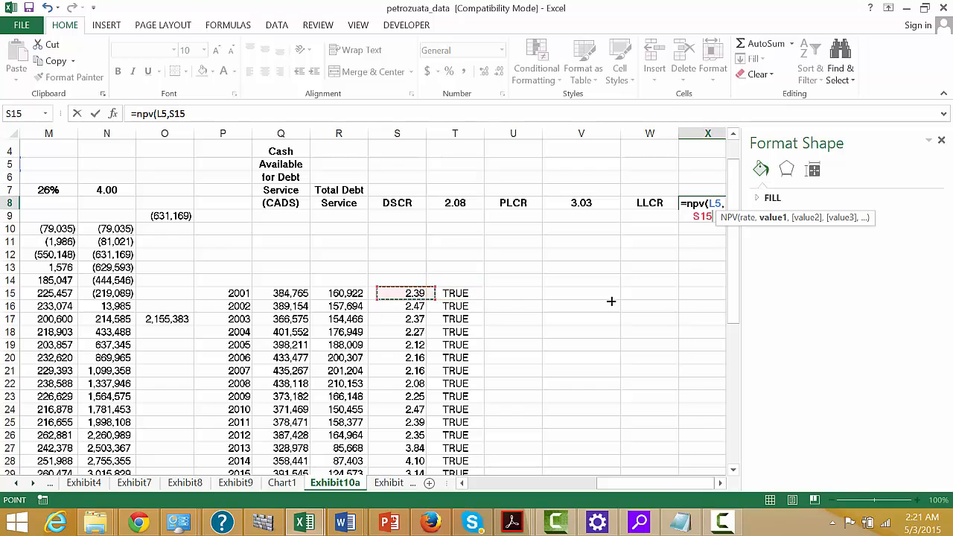
key(Left)
key(ctrl+shift+Down)
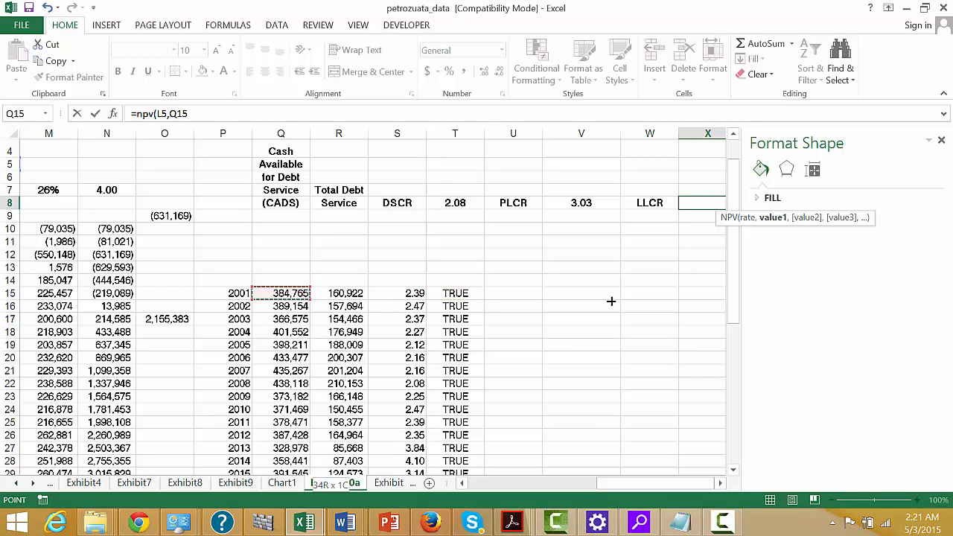
Multiply the CADS range in the X8 formula by the flags T15:T48 and close the NPV function.
text(*)
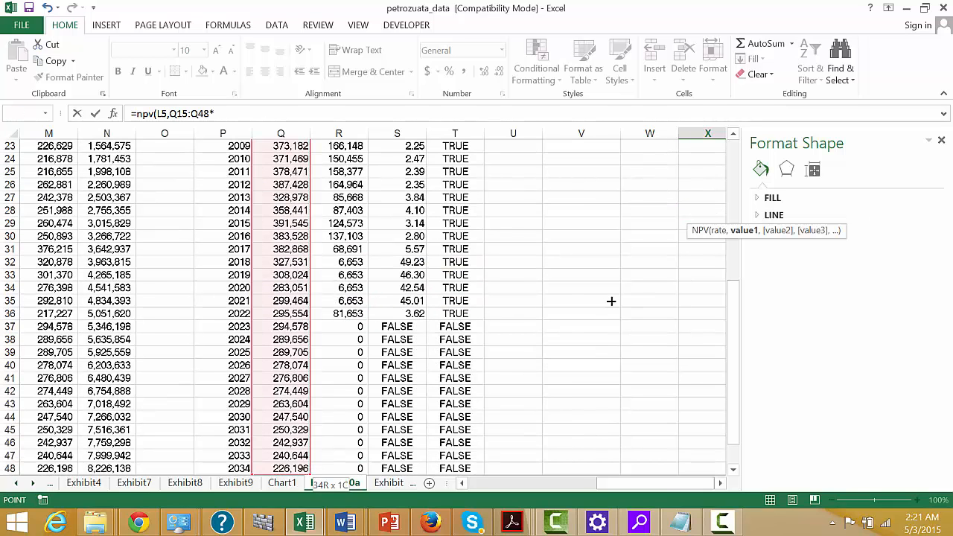
key(Up)
key(Left)
key(Left)
key(Left)
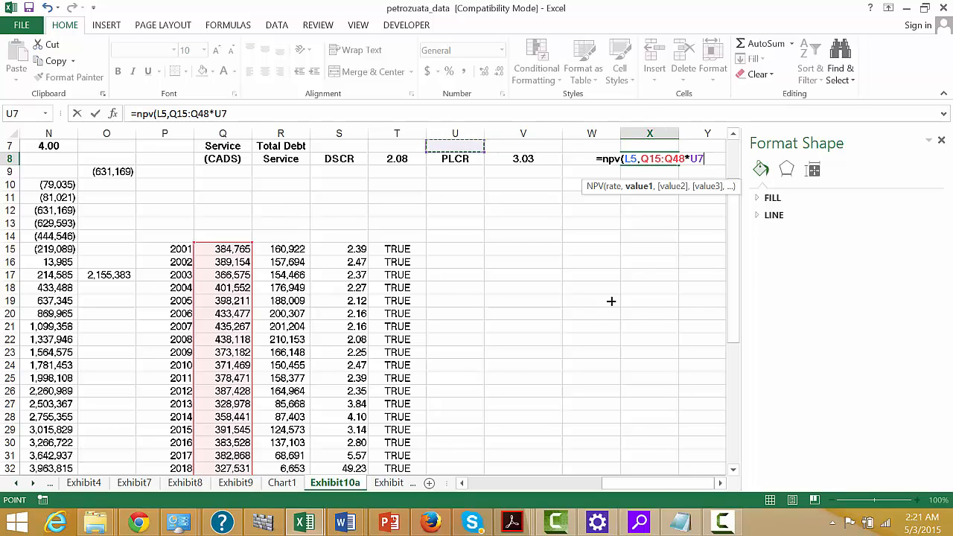
key(Down)
key(Down)
key(Down)
key(Down)
key(Down)
key(Down)
key(Down)
key(Down)
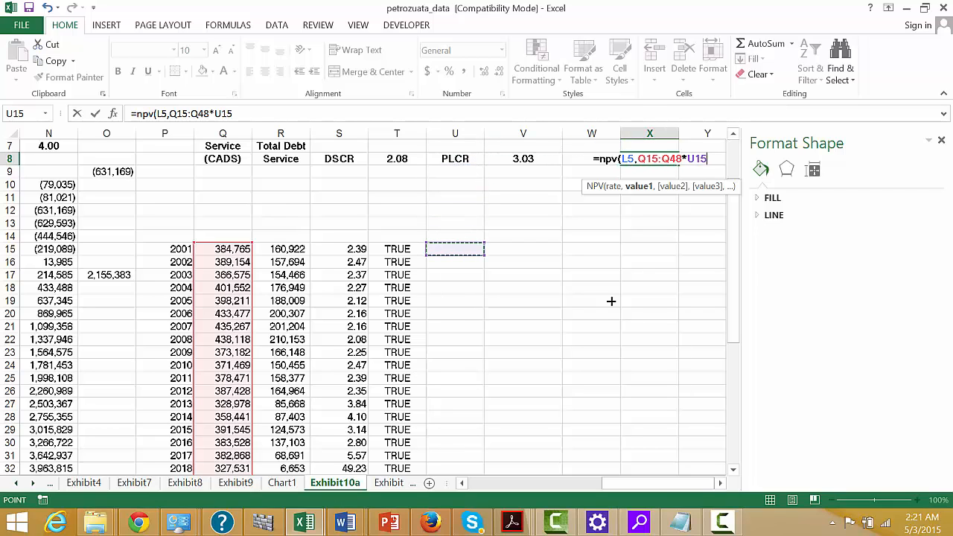
key(Down)
key(Left)
key(Up)
key(Up)
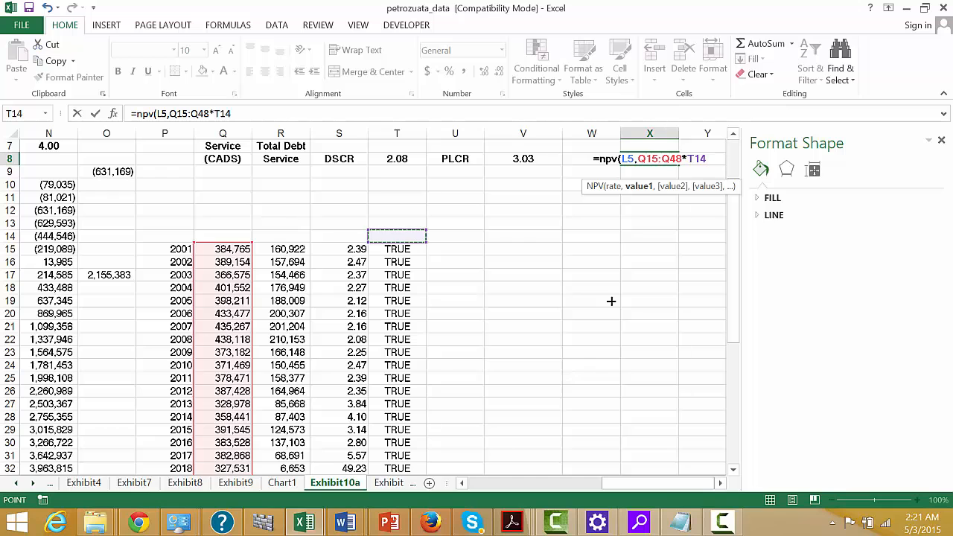
key(Down)
key(ctrl+shift+Down)
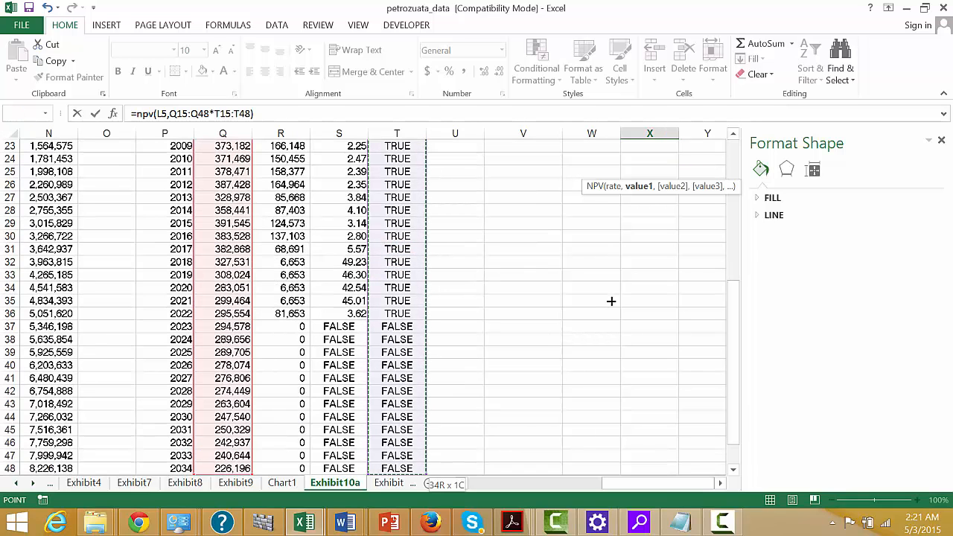
text())
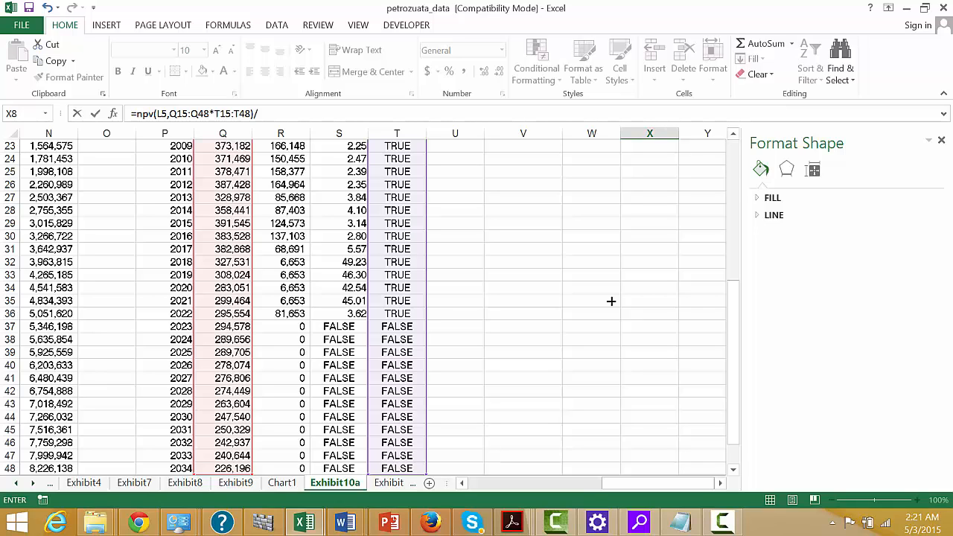
text(/npv)
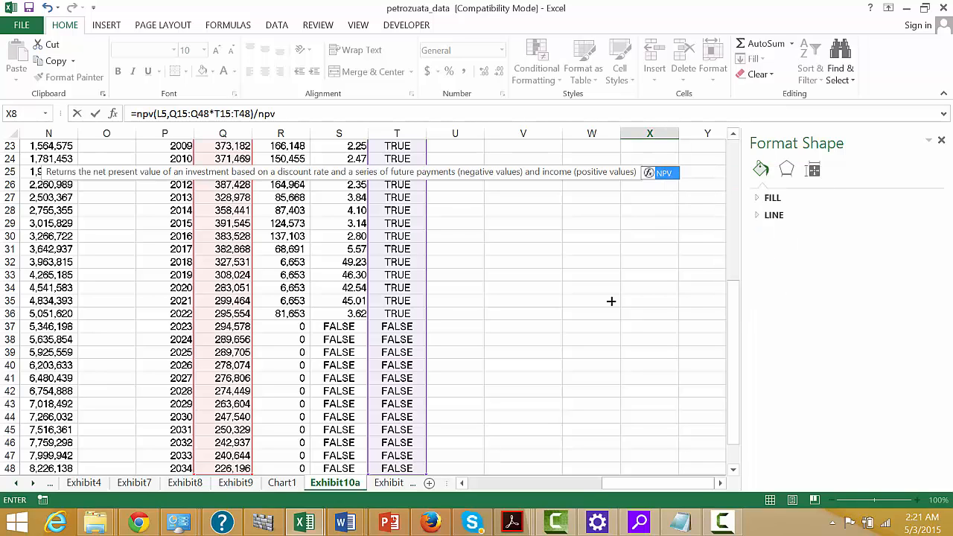
Divide the NPV in the X8 LLCR formula by a SUMIF function.
key(BackSpace)
key(BackSpace)
key(BackSpace)
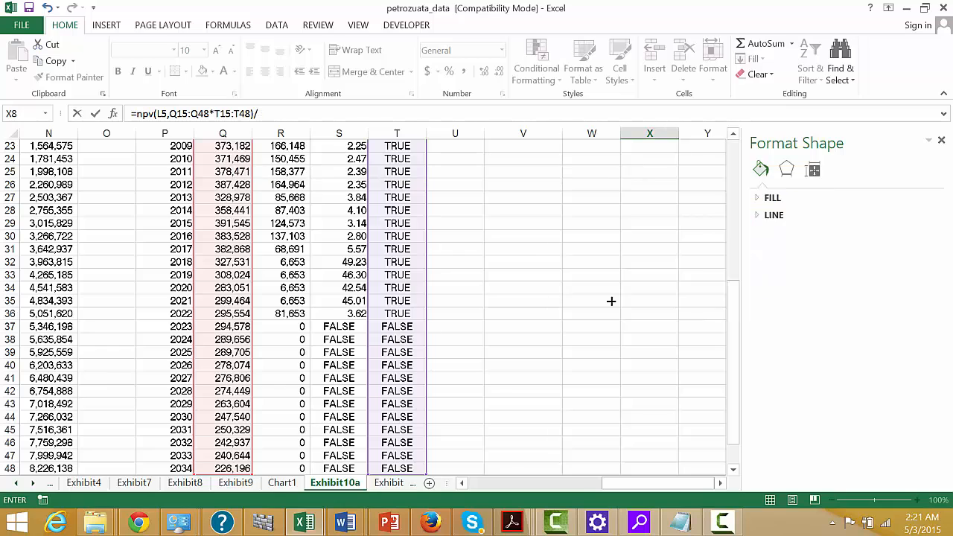
text(sum)
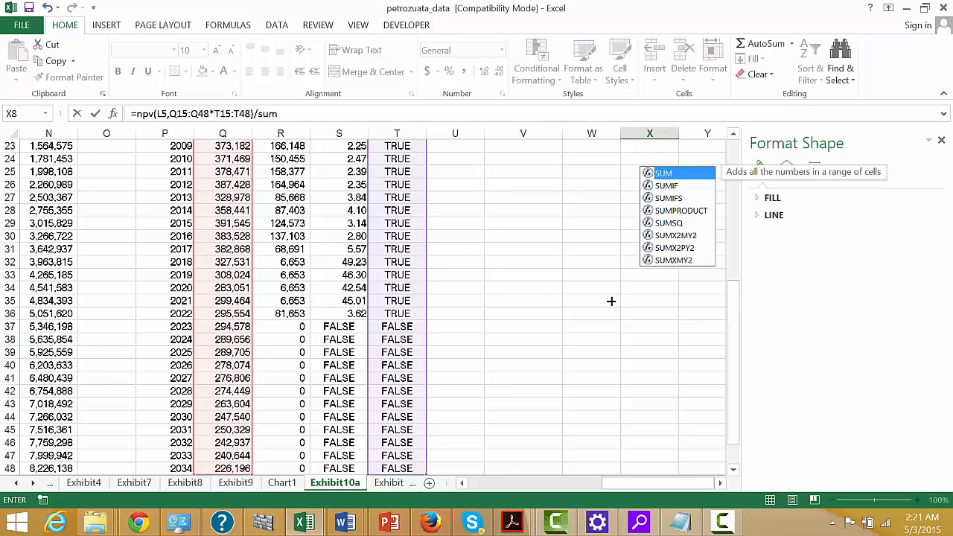
key(Down)
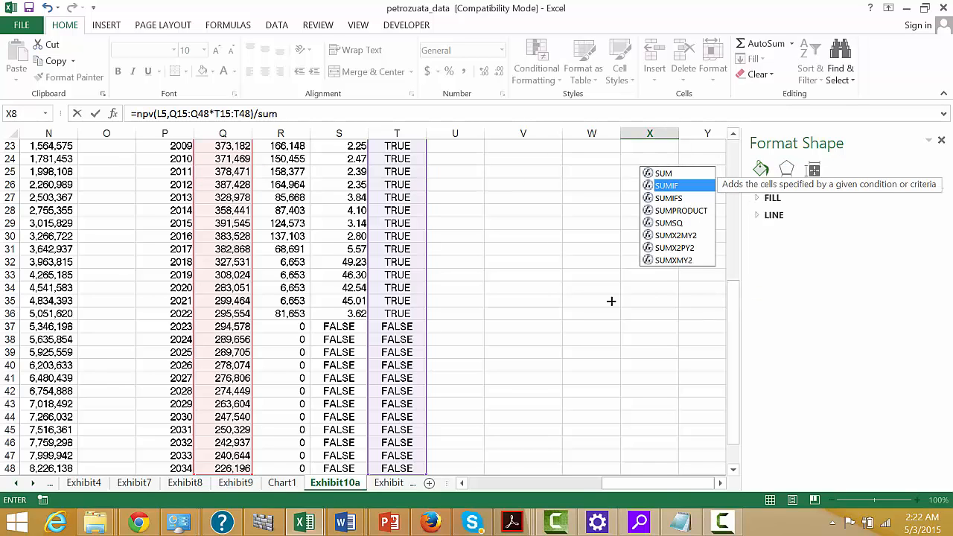
key(Tab)
Give the SUMIF in X8 the whole debt drawdown and repayment column K as its criteria range.
key(Left)
key(Left)
key(Left)
key(Left)
key(Left)
key(Left)
key(Left)
key(Left)
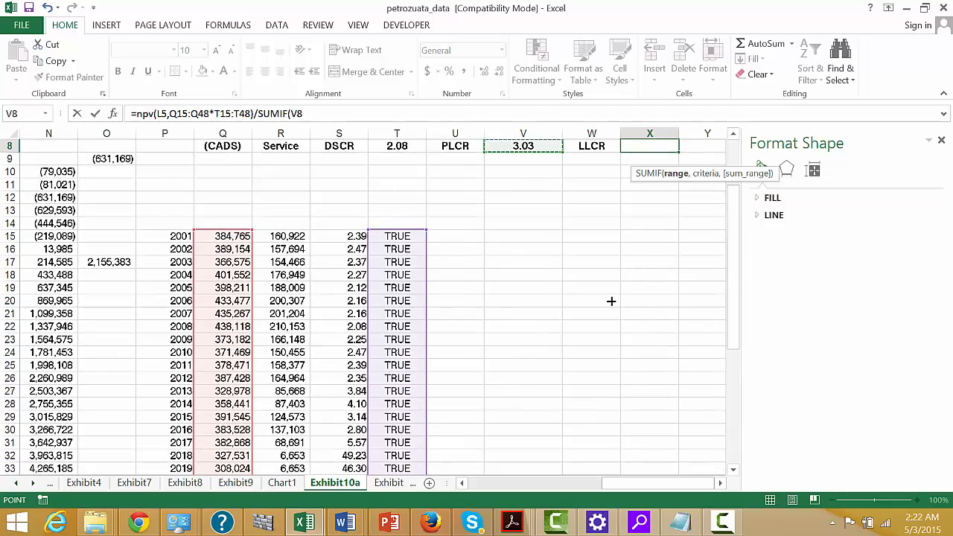
key(Left)
key(Left)
key(Left)
key(Left)
key(Left)
key(Left)
key(Left)
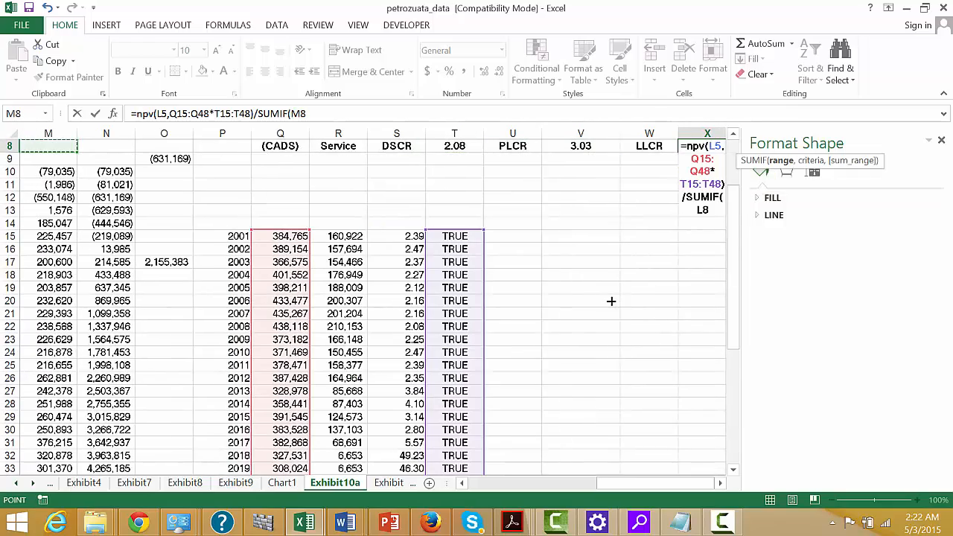
key(Right)
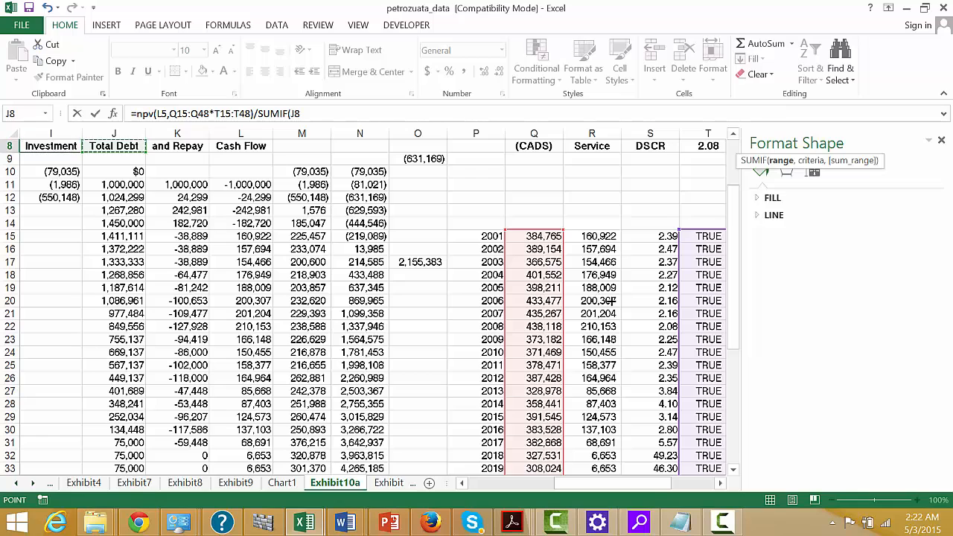
click(176, 132)
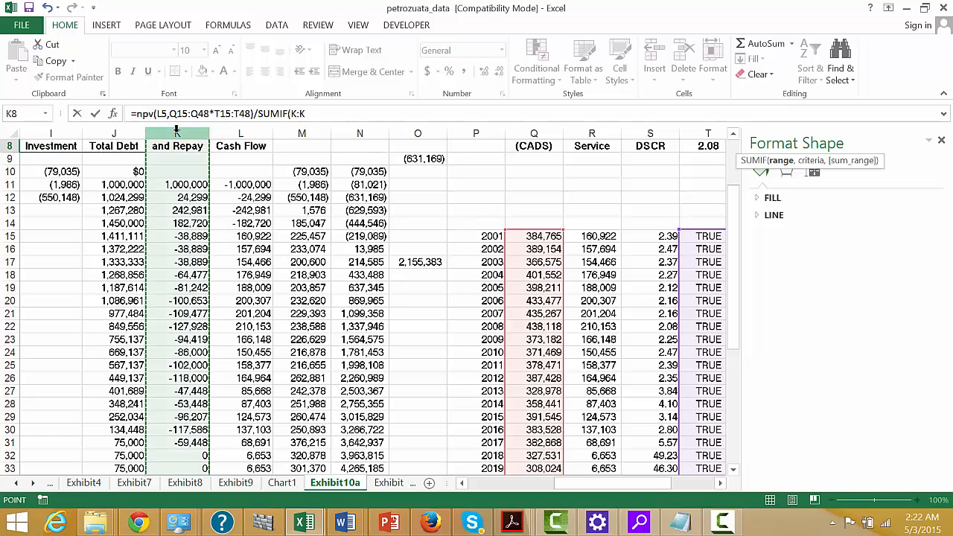
Complete the SUMIF in X8 with the criterion ".0" and column K as its sum range, and enter the formula.
text(,",0)
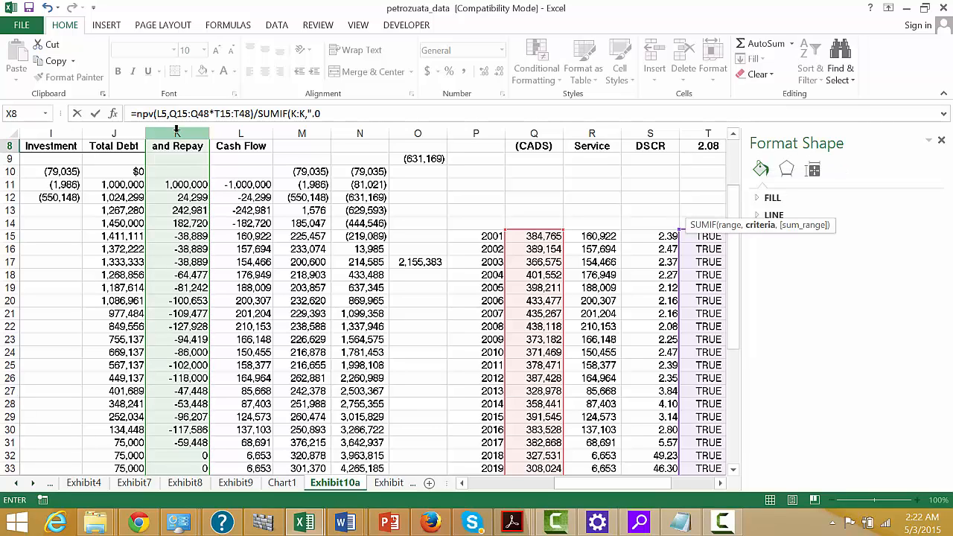
text(">0",)
click(177, 131)
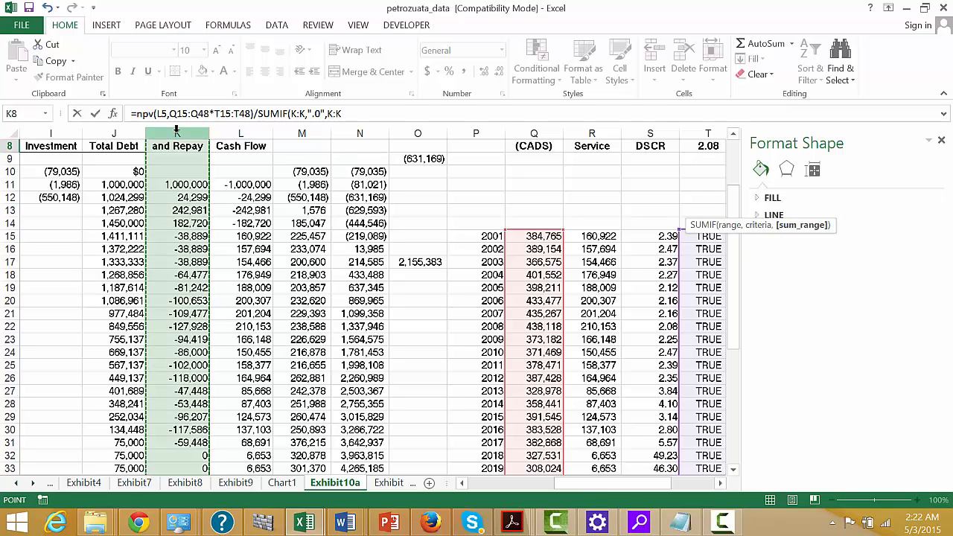
key(Return)
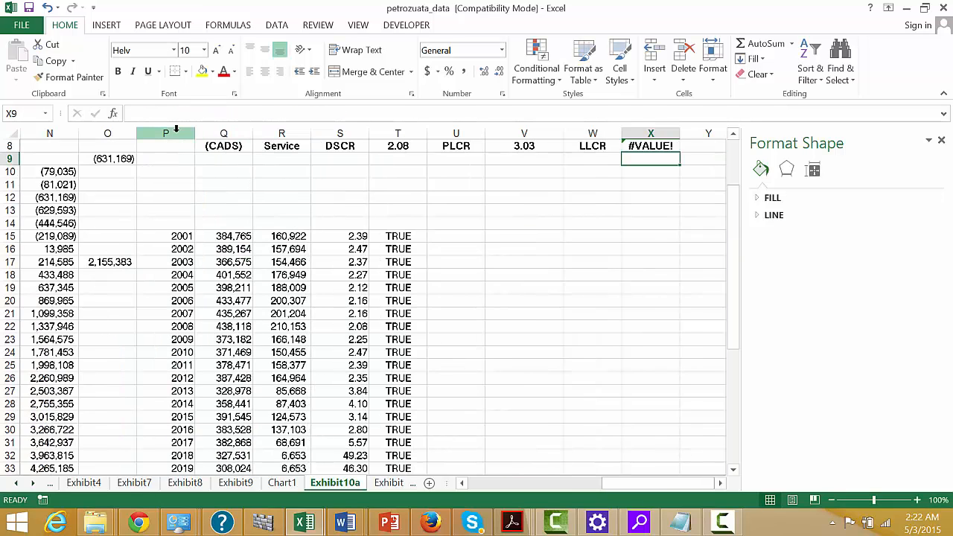
Re-enter the X8 LLCR formula as an array formula.
key(Return)
key(Up)
key(Up)
key(Up)
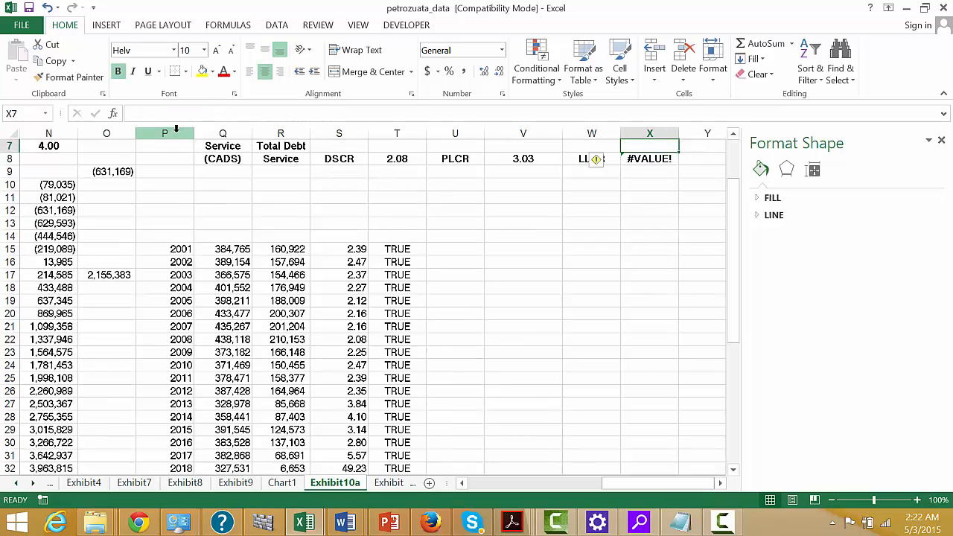
key(Down)
key(F2)
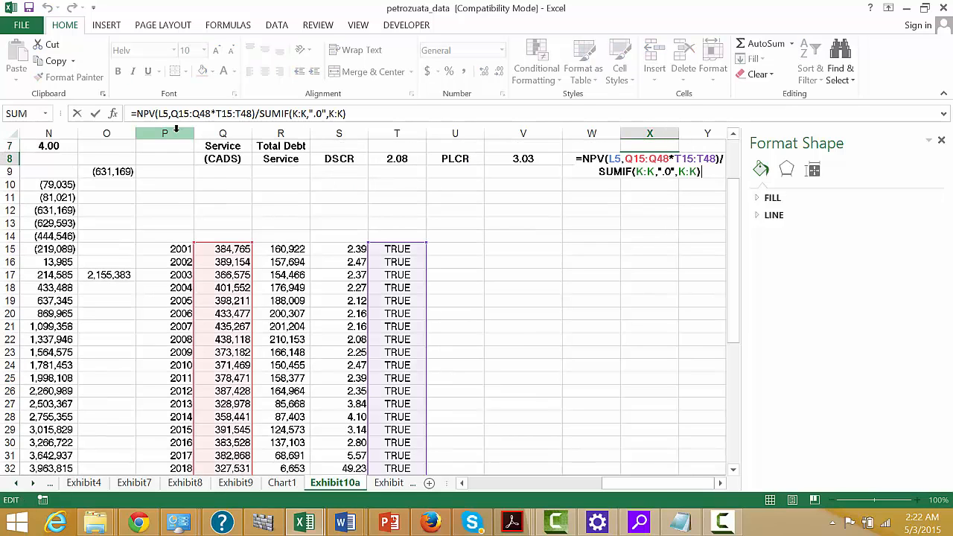
key(ctrl+shift+Return)
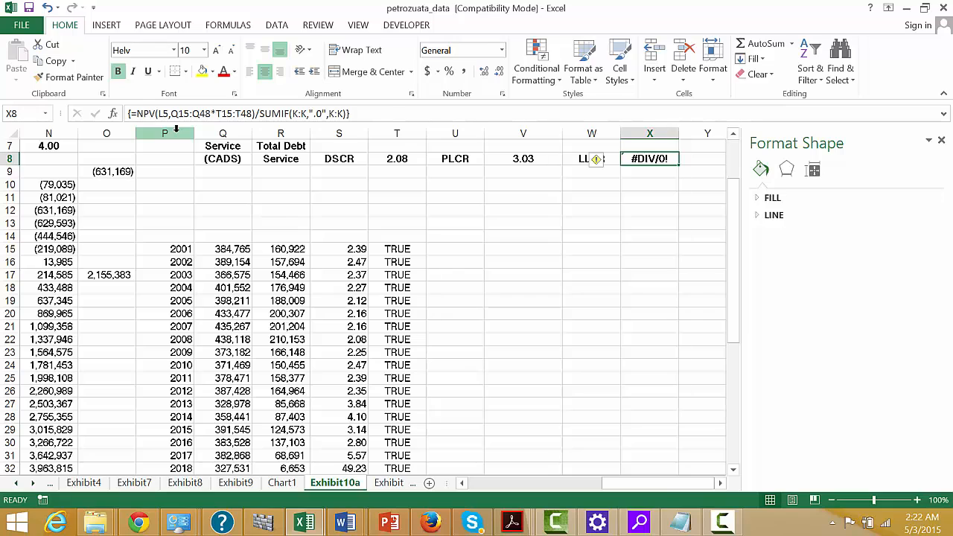
Correct the SUMIF criterion in X8 to ">0" and enter it as an array formula again.
key(Left)
key(Right)
click(316, 114)
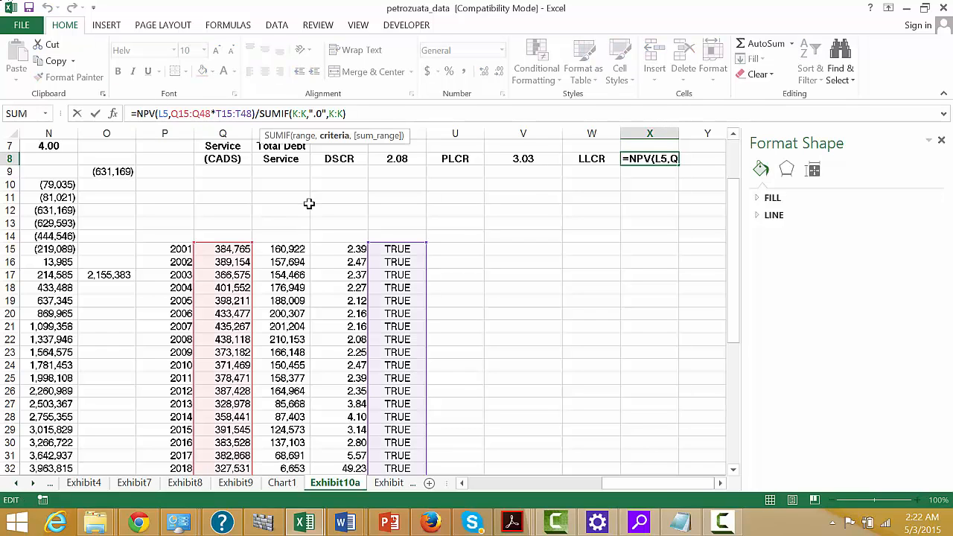
key(Left)
text(>)
key(Delete)
key(ctrl+shift+Return)
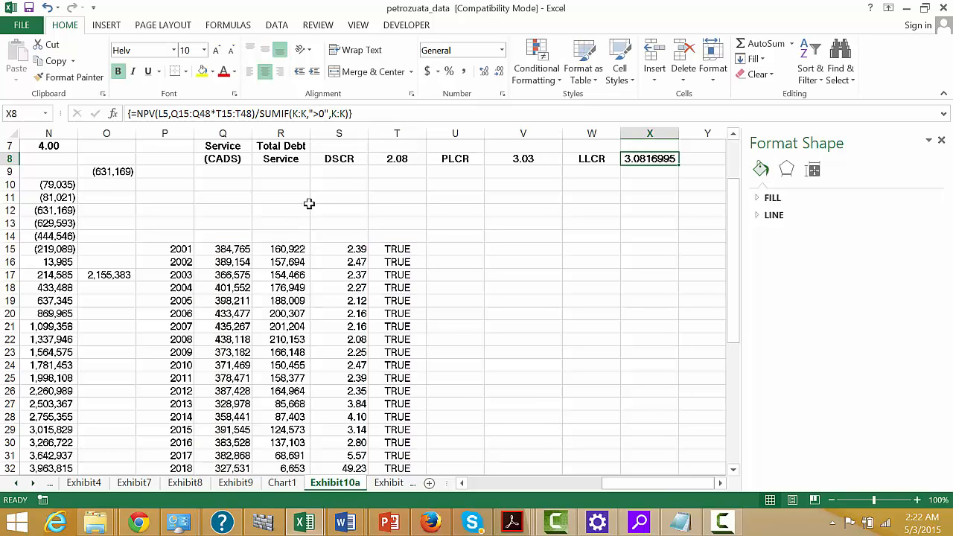
Format the LLCR result in X8 as a number with two decimals.
key(Left)
key(Right)
key(ctrl+shift+1)
key(Left)
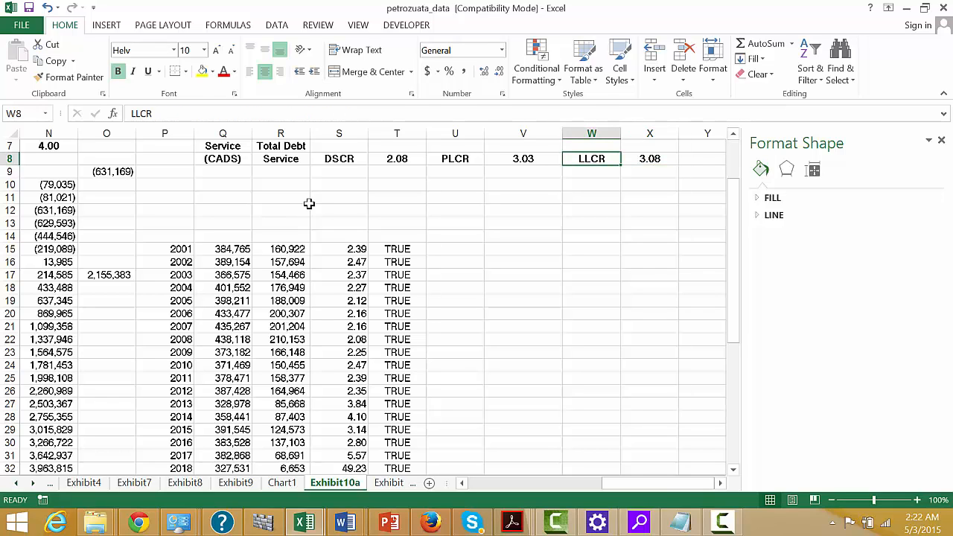
key(Left)
key(Right)
key(Right)
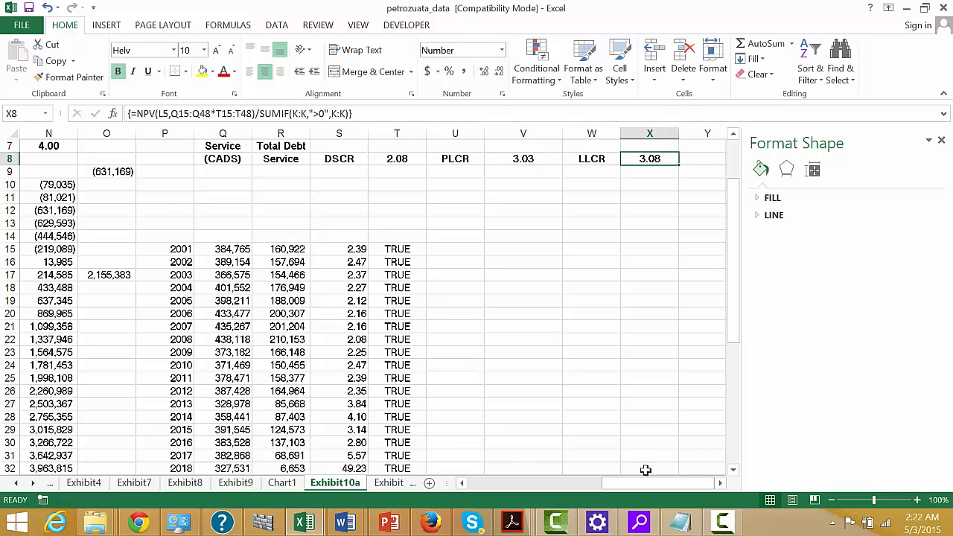
click(724, 525)
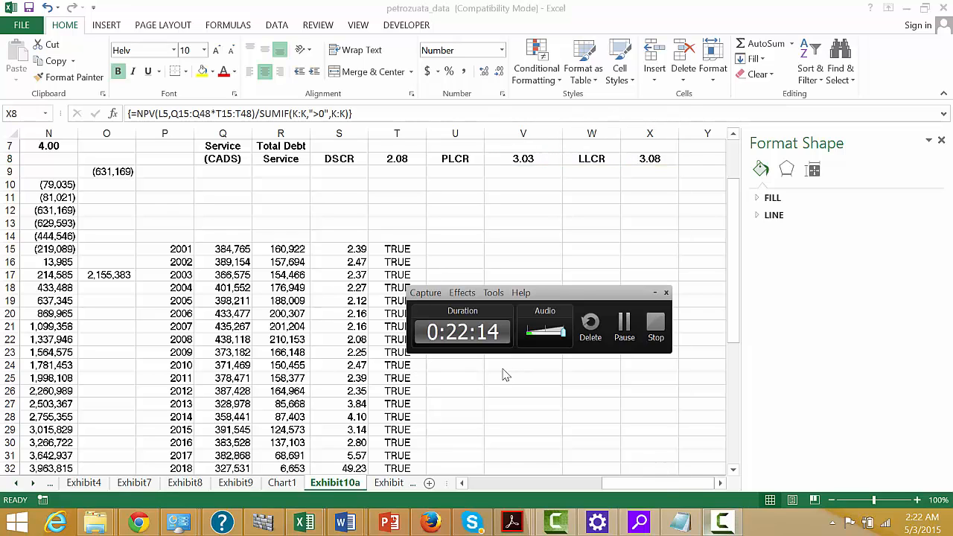
click(623, 322)
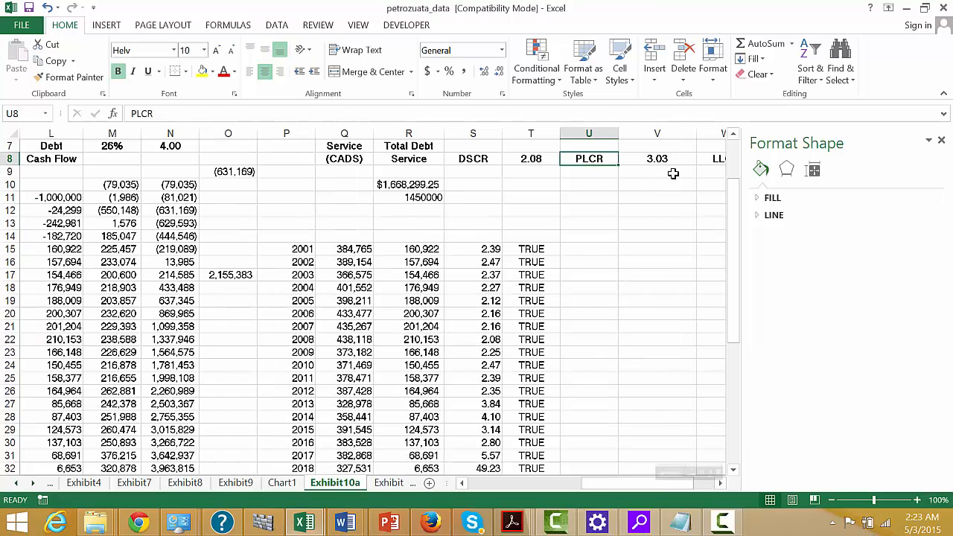
Inspect the NPV formula in R10, under the Total Debt Service heading.
click(376, 189)
key(Left)
key(Right)
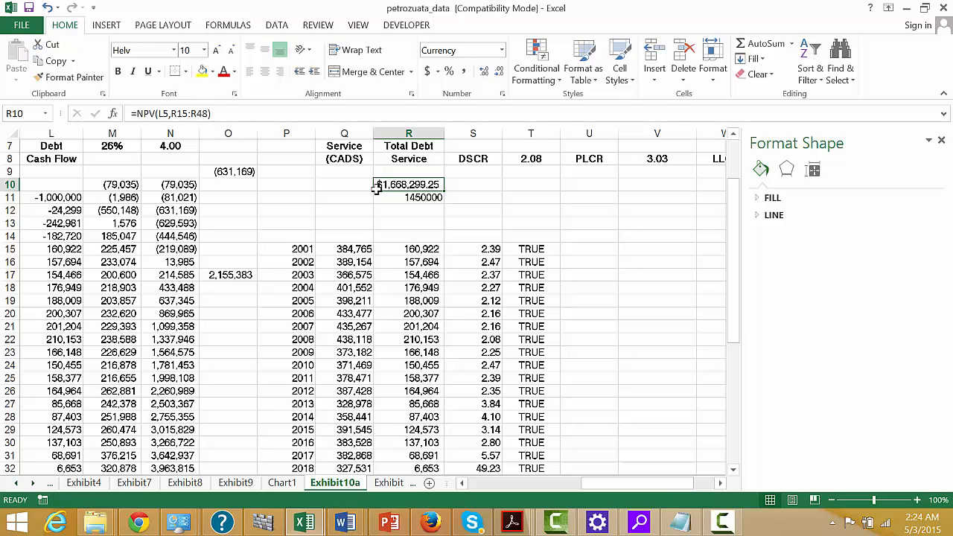
Clear the NPV formula from R10 and re-enter the positive debt issues total in R11 as =SUMIF(K:K,">0",K:K).
key(Delete)
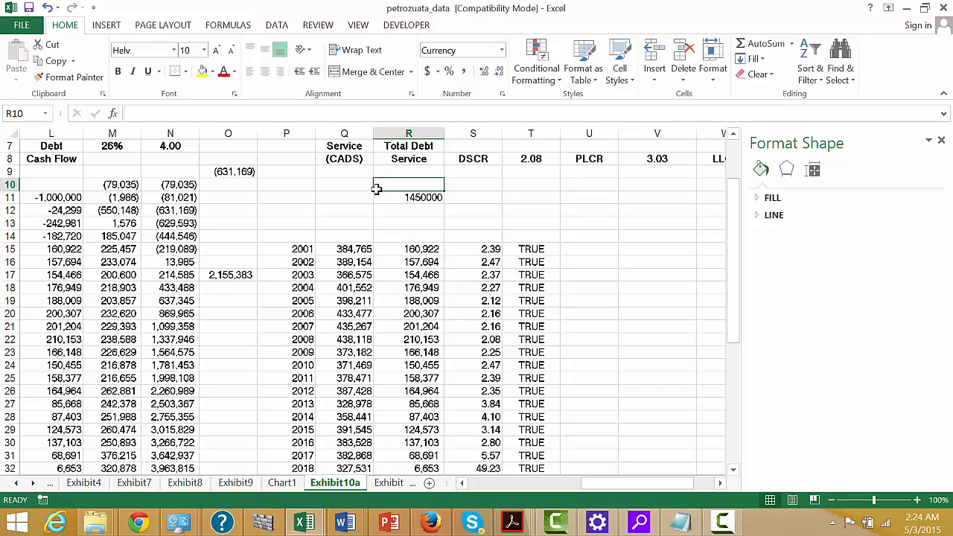
key(Down)
text(=)
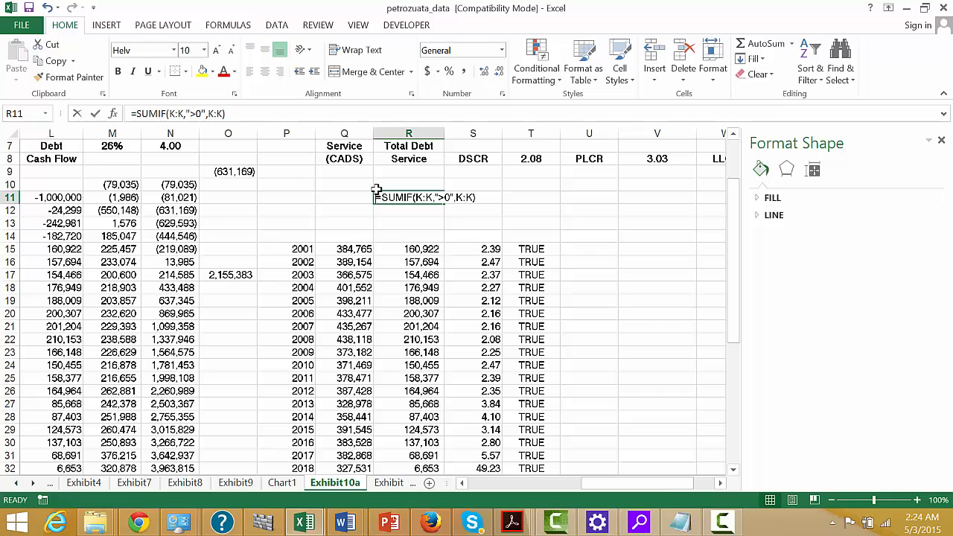
text(sumif()
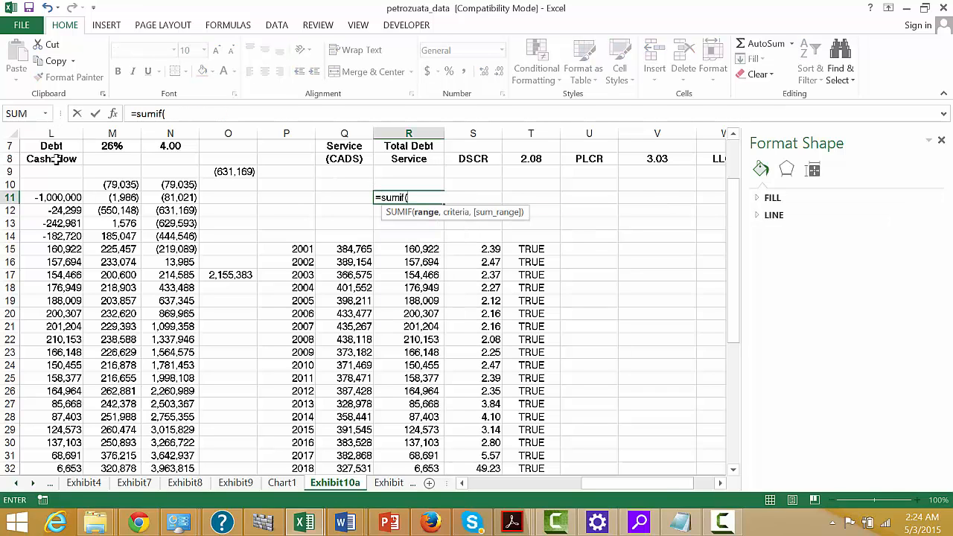
click(55, 184)
key(Left)
key(Left)
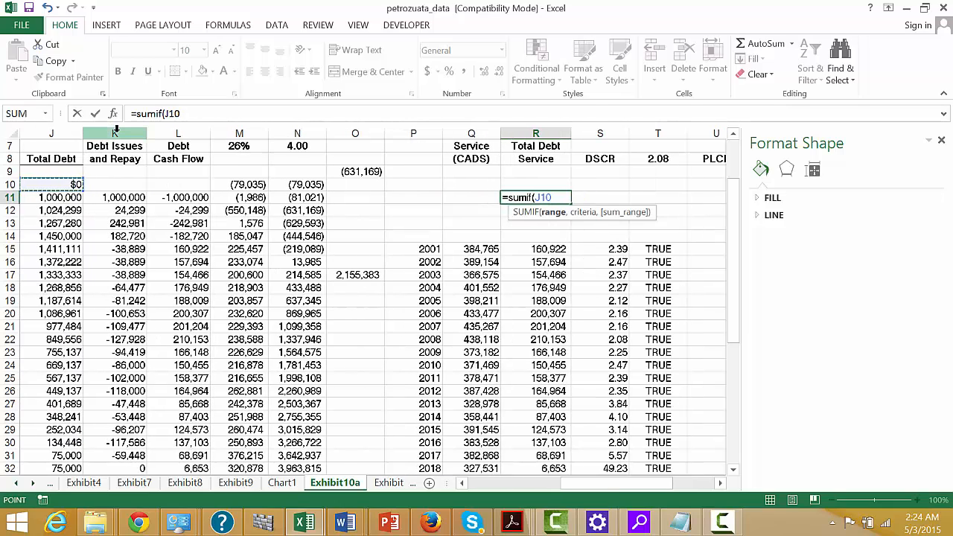
click(116, 133)
text(,">)
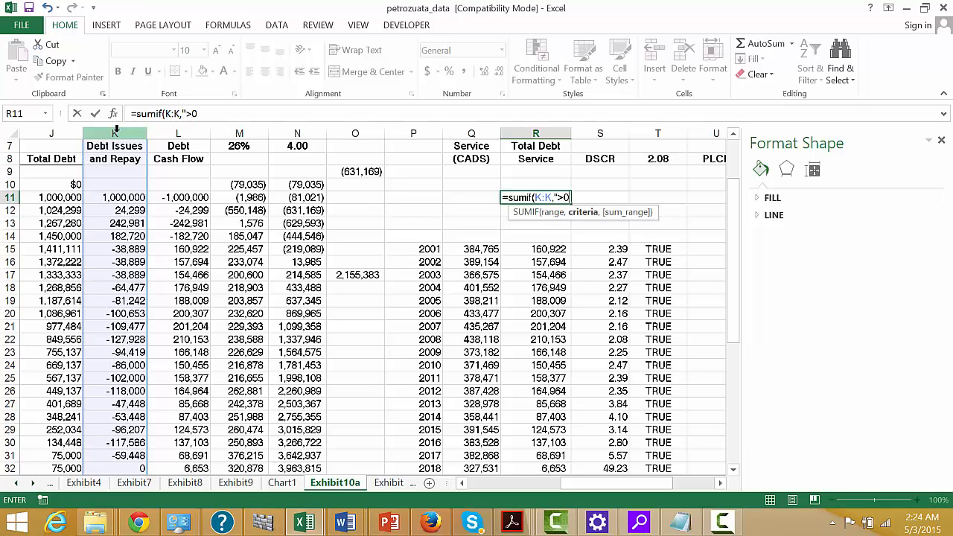
text(0",)
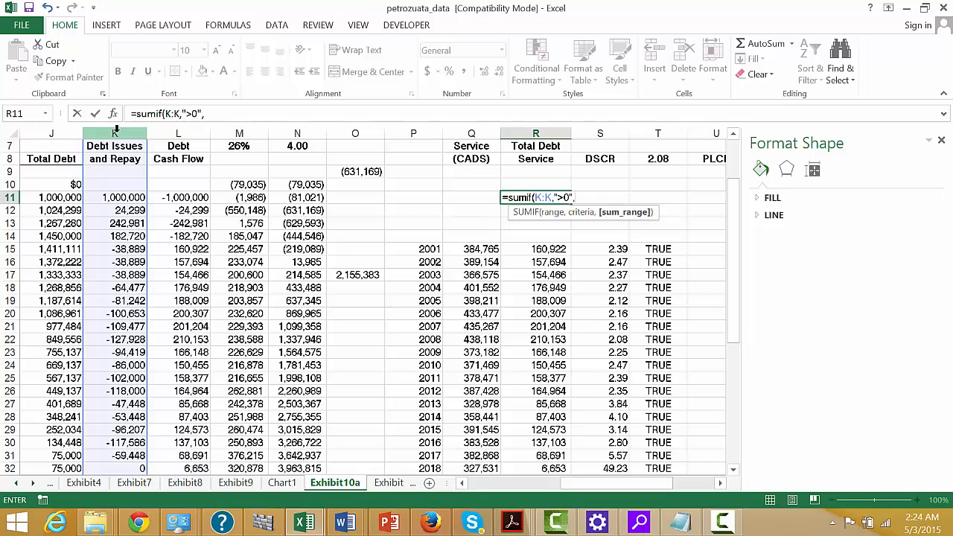
click(116, 133)
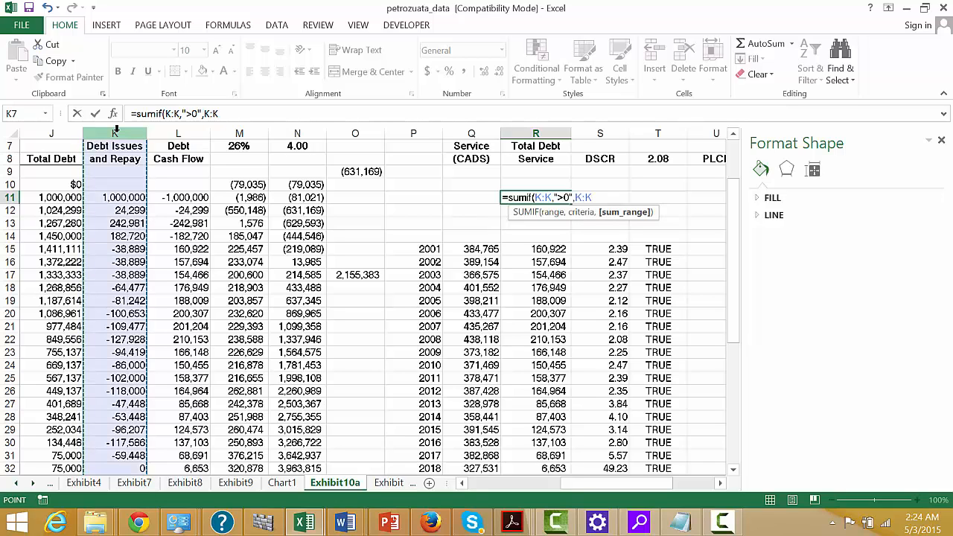
text())
key(Return)
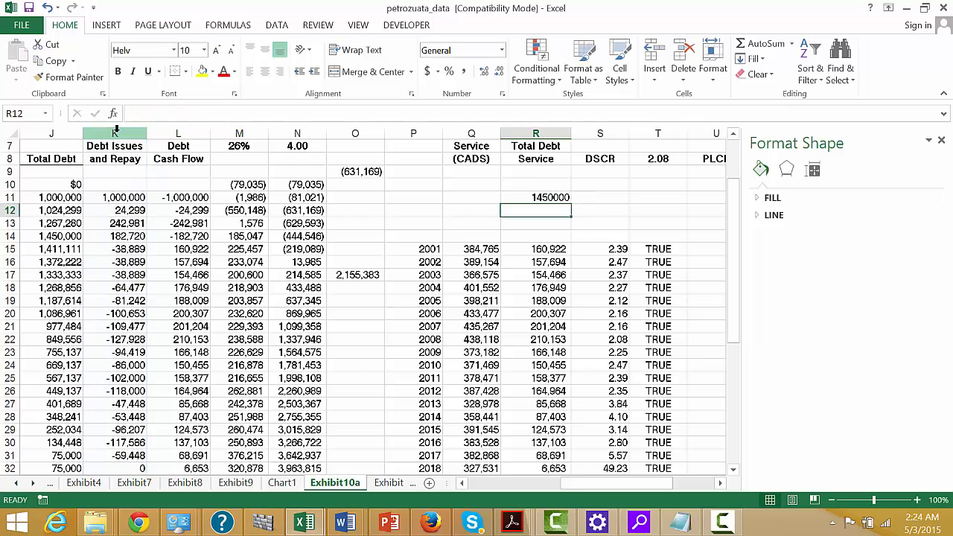
Change the PLCR formula in V8 to divide by the total debt issued: =NPV(L5,Q15:Q48)/R11.
key(Up)
key(Right)
key(Right)
key(Right)
key(Right)
key(Up)
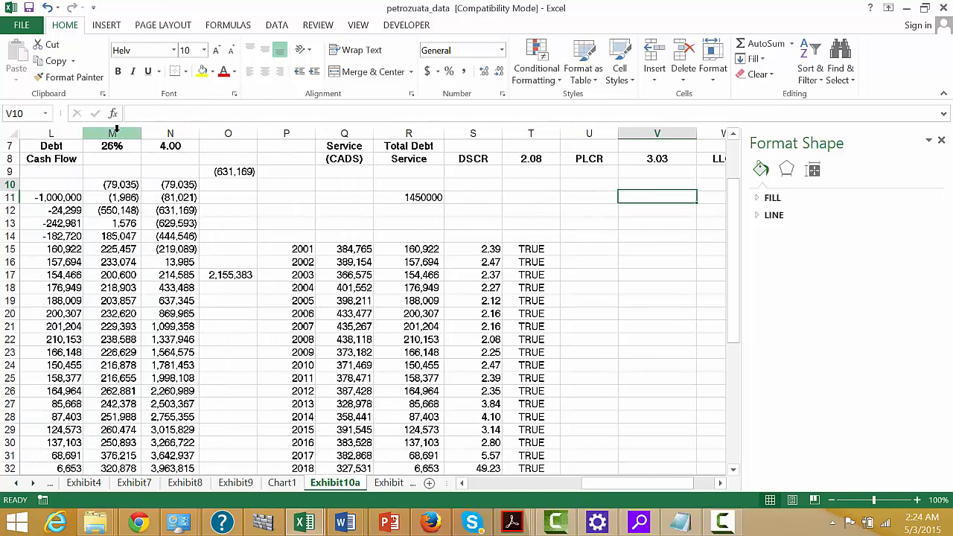
key(Up)
key(Up)
key(F2)
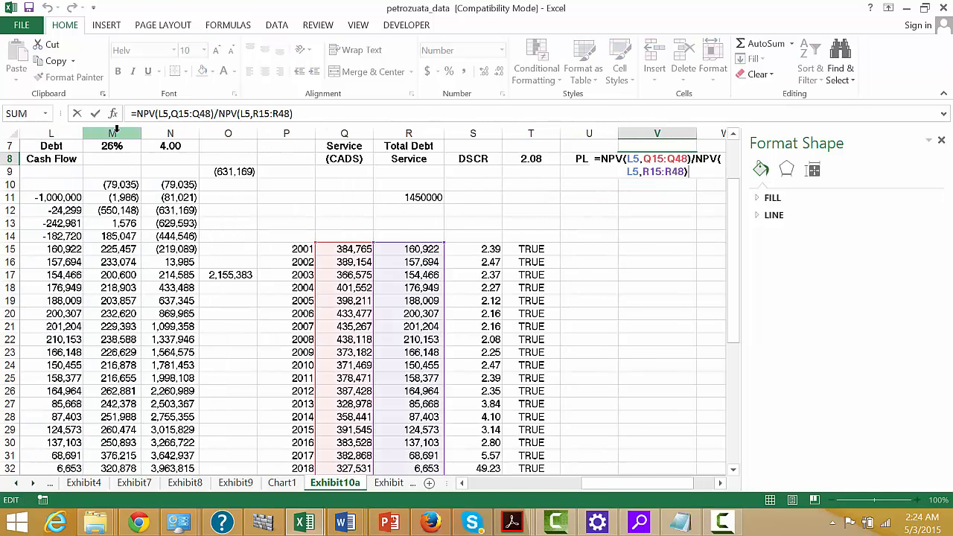
key(BackSpace)
key(BackSpace)
key(BackSpace)
key(BackSpace)
key(BackSpace)
key(BackSpace)
key(BackSpace)
key(BackSpace)
key(BackSpace)
key(BackSpace)
key(BackSpace)
key(BackSpace)
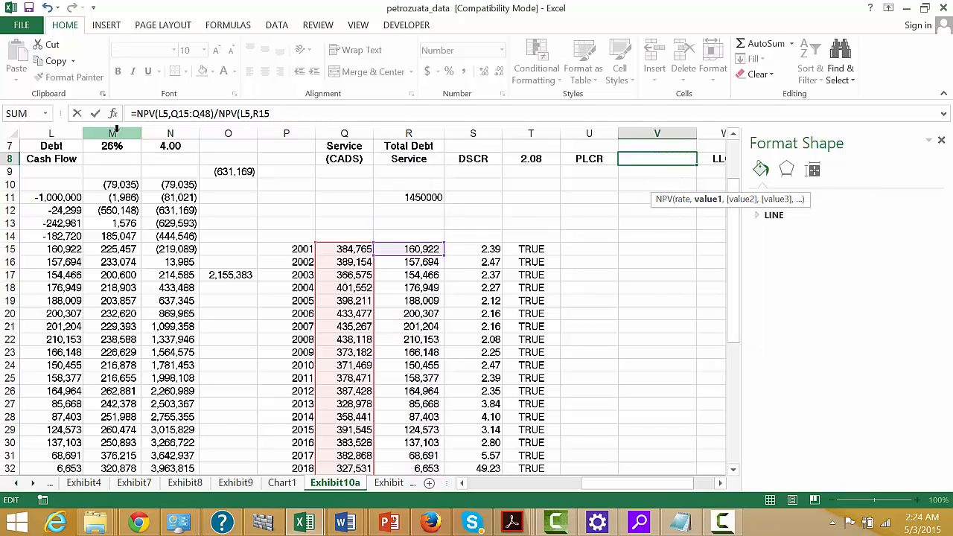
key(BackSpace)
key(BackSpace)
key(BackSpace)
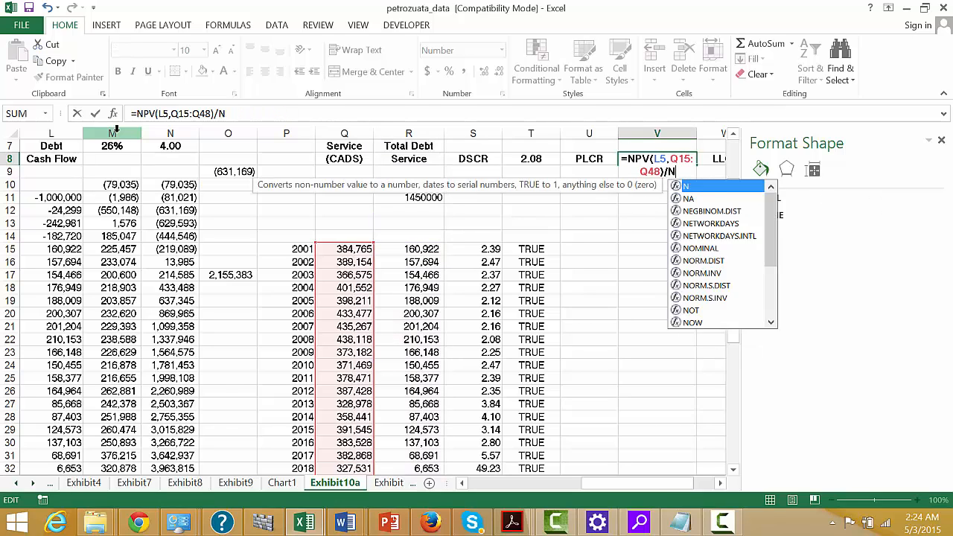
click(415, 200)
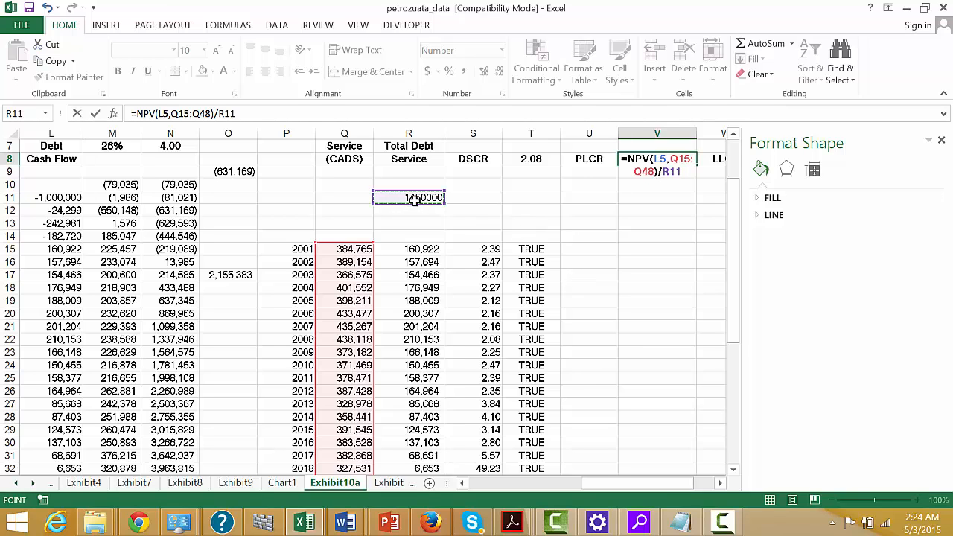
key(Return)
key(Up)
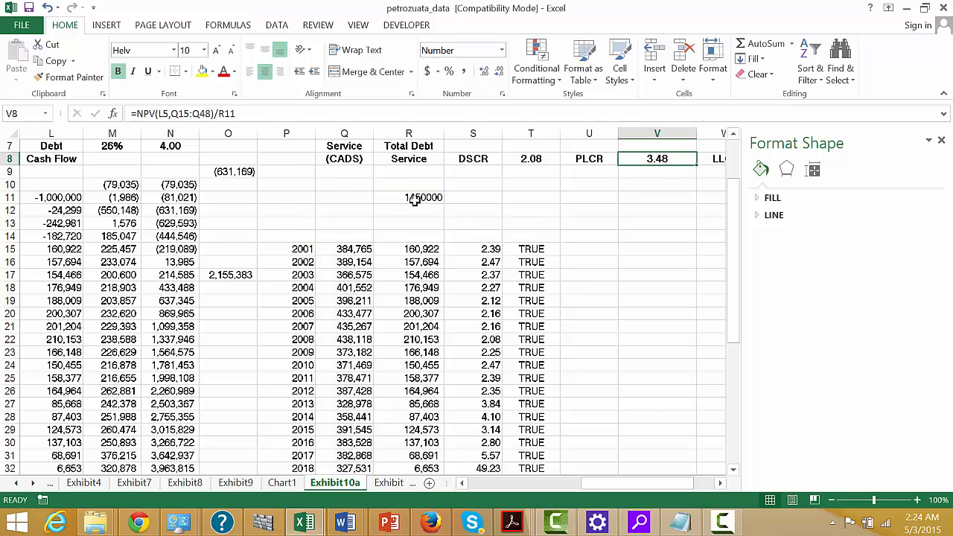
Enter the label "Oil Price Reduction" in S9, below the DSCR heading.
key(Right)
key(Up)
key(Up)
key(Up)
key(Up)
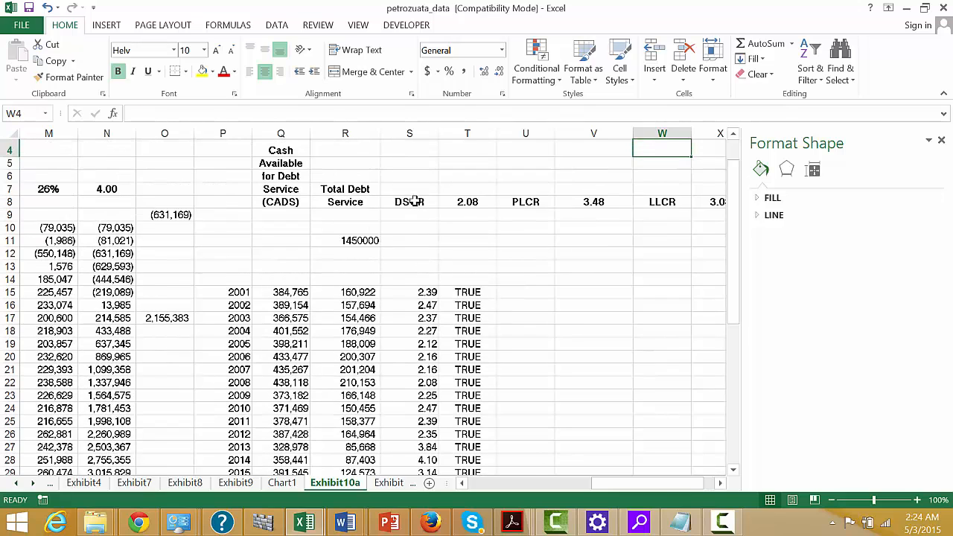
key(Right)
key(Left)
key(Left)
key(Left)
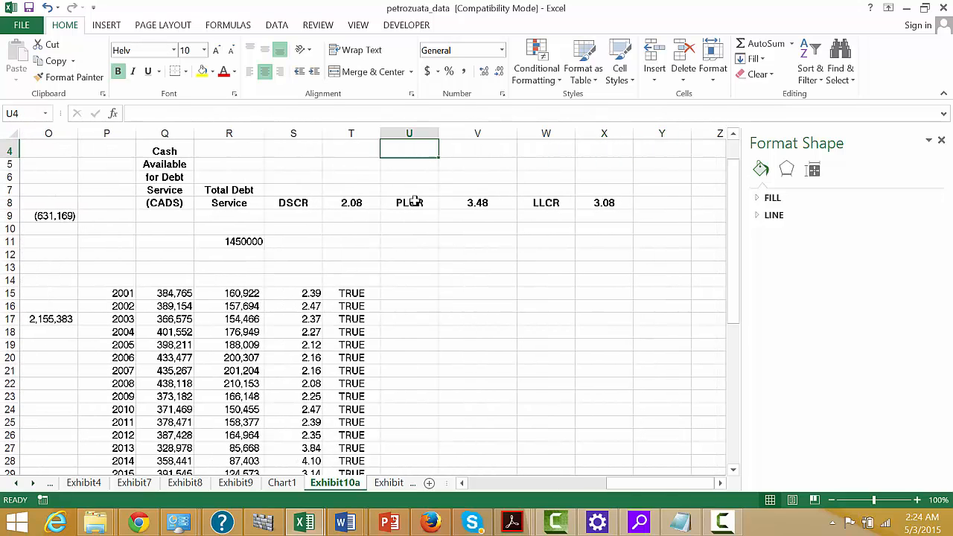
key(Down)
key(Down)
key(Down)
key(Down)
key(Down)
key(Left)
key(Left)
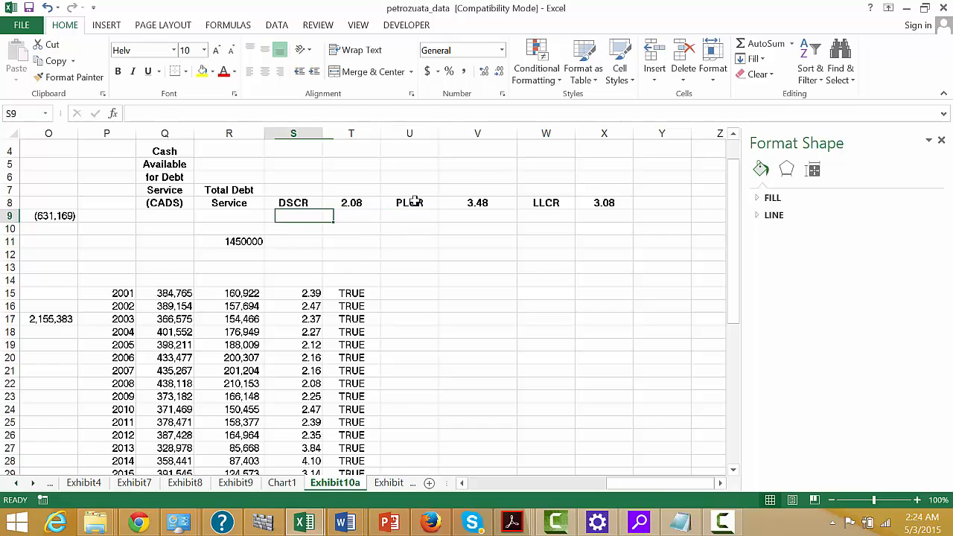
text(Oil PR)
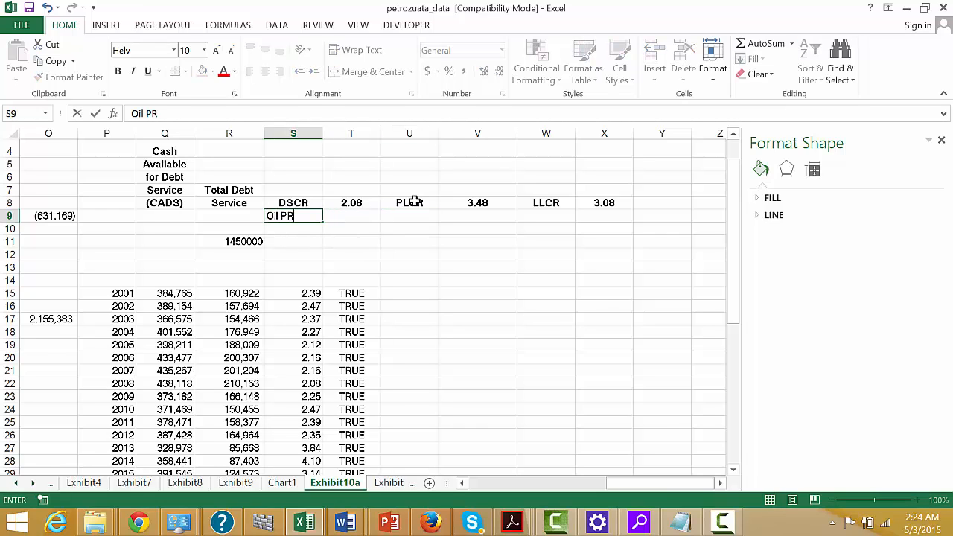
text(ice Reduction)
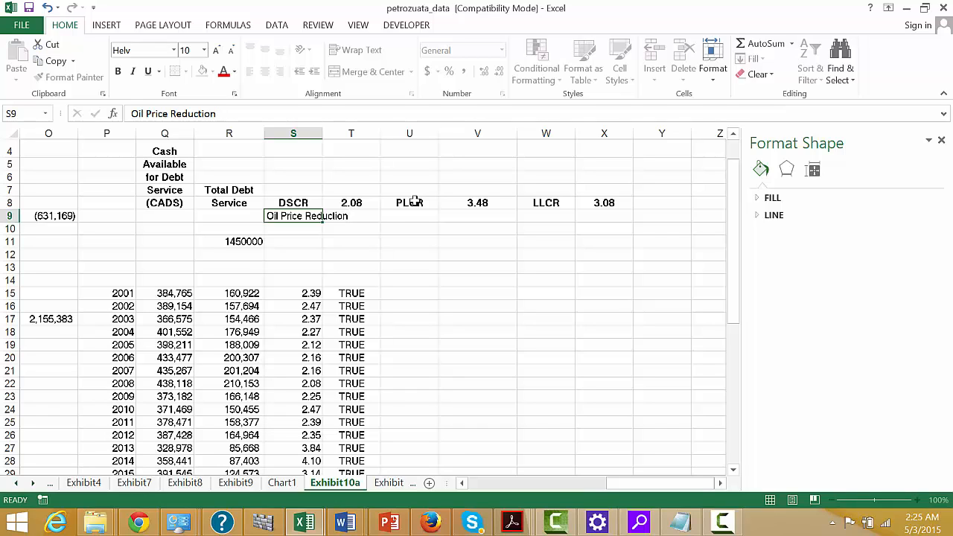
key(Return)
Move the "Oil Price Reduction" label from S9 to Y8, beside the LLCR result.
key(Up)
key(ctrl+c)
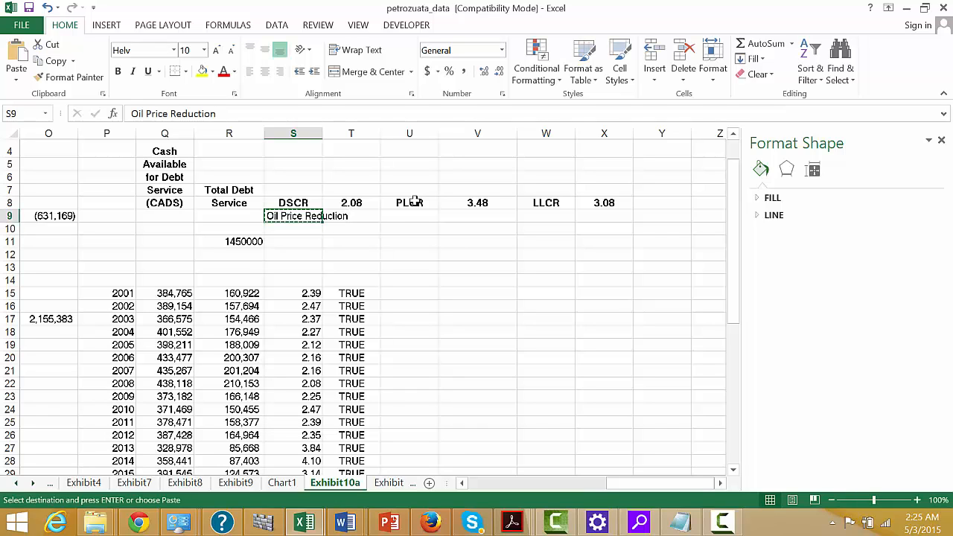
key(Right)
key(Right)
key(Right)
key(Right)
key(Right)
key(Right)
key(Up)
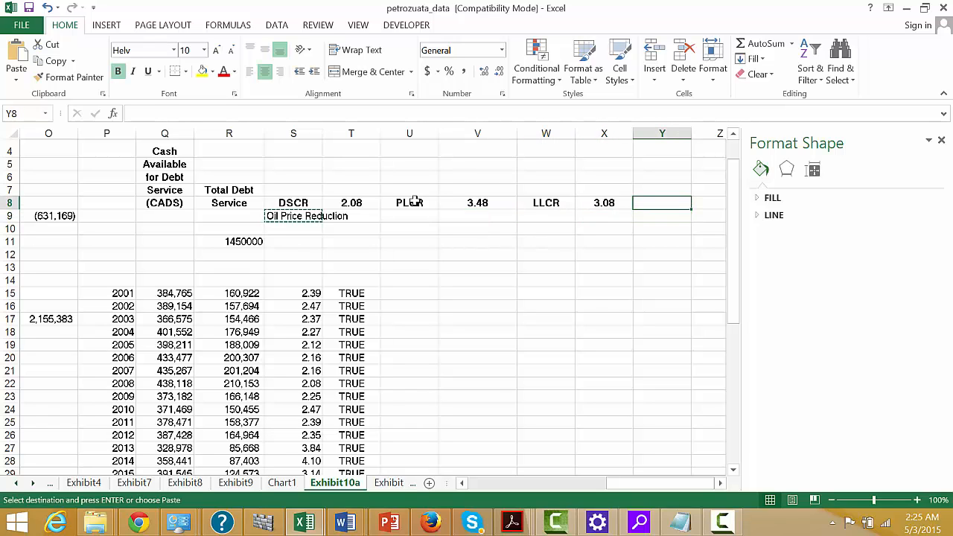
key(ctrl+v)
Link Z8 to the long-run forecast price of Maya crude in B40.
key(Right)
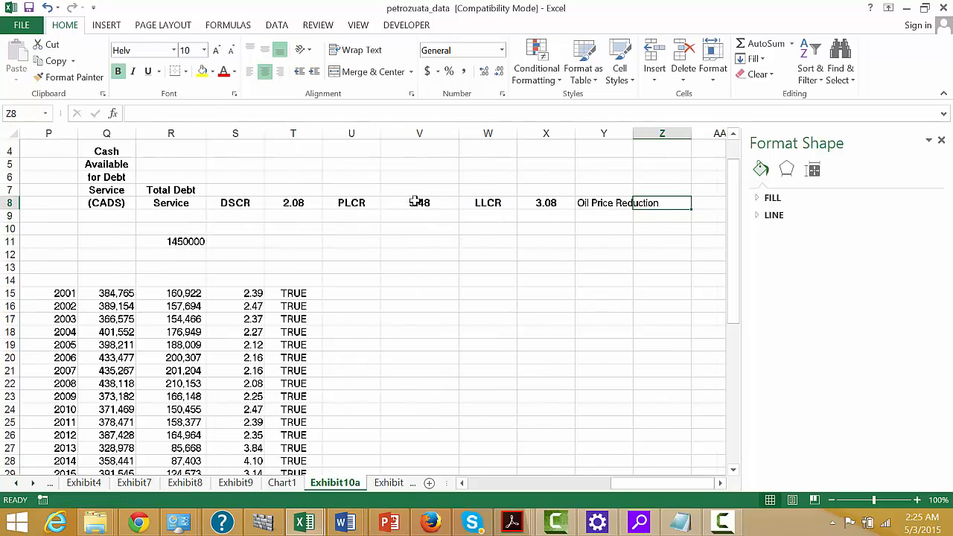
text(=)
key(Left)
key(Left)
key(Left)
key(Left)
key(Left)
key(Left)
key(Left)
key(Left)
key(Left)
key(Left)
key(Left)
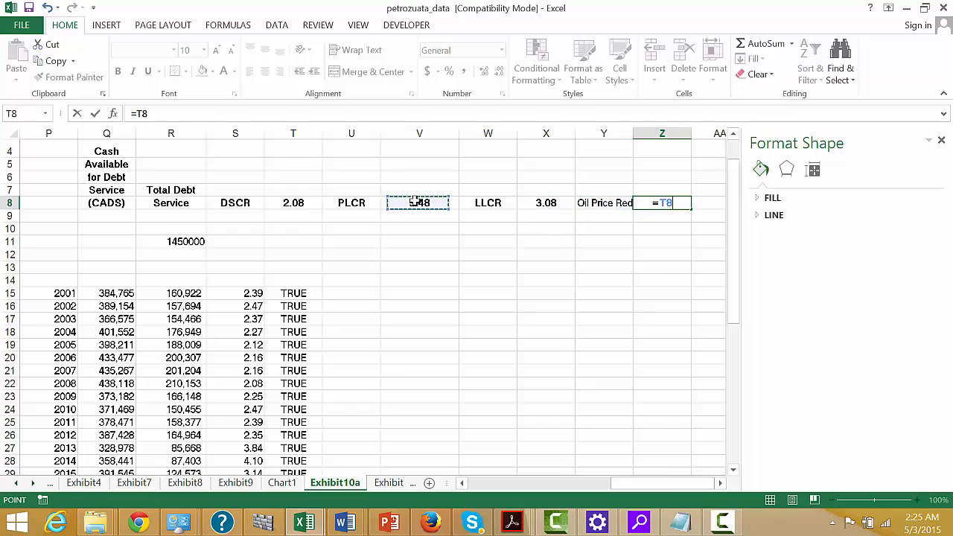
key(Left)
key(Left)
key(Left)
key(Left)
key(Left)
key(Left)
key(Left)
key(Left)
key(Left)
key(Left)
key(Left)
key(Left)
key(Left)
key(Left)
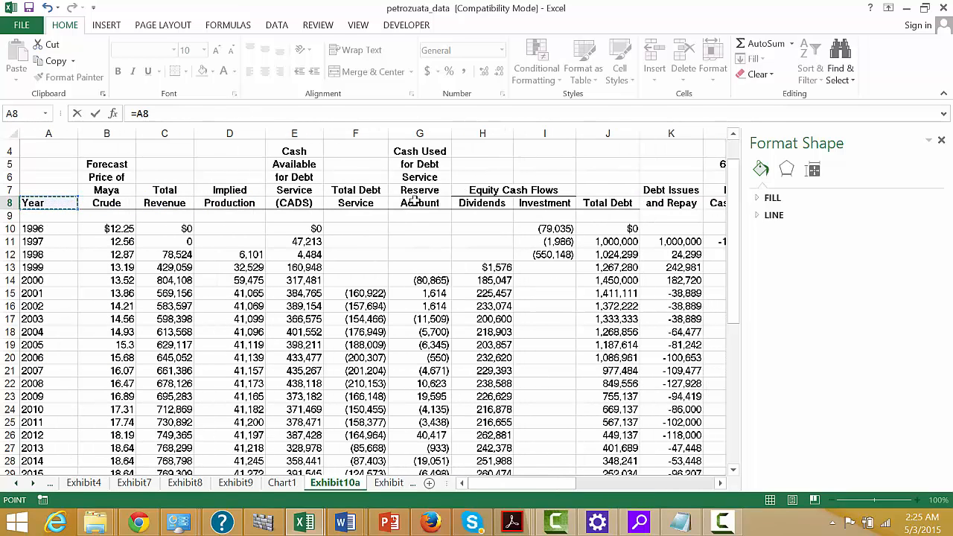
key(Down)
key(Down)
key(Down)
key(Down)
key(Down)
key(Right)
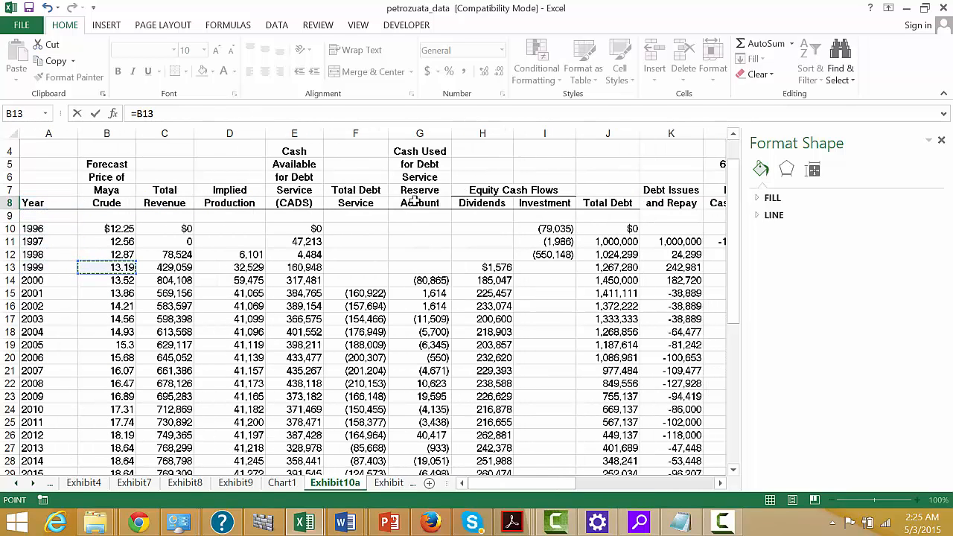
key(Down)
key(Down)
key(Down)
key(Down)
key(Down)
key(Down)
key(Down)
key(Down)
key(Down)
key(Down)
key(Down)
key(Down)
key(Down)
key(Down)
key(Down)
key(Down)
key(Down)
key(Down)
key(Down)
key(Down)
key(Up)
key(Up)
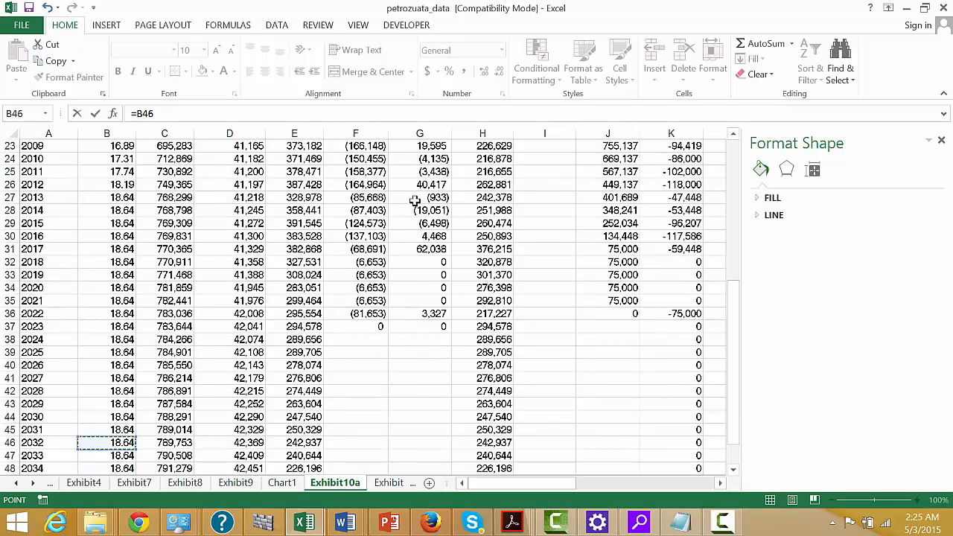
key(Up)
key(Up)
key(Up)
key(Up)
key(Up)
key(Up)
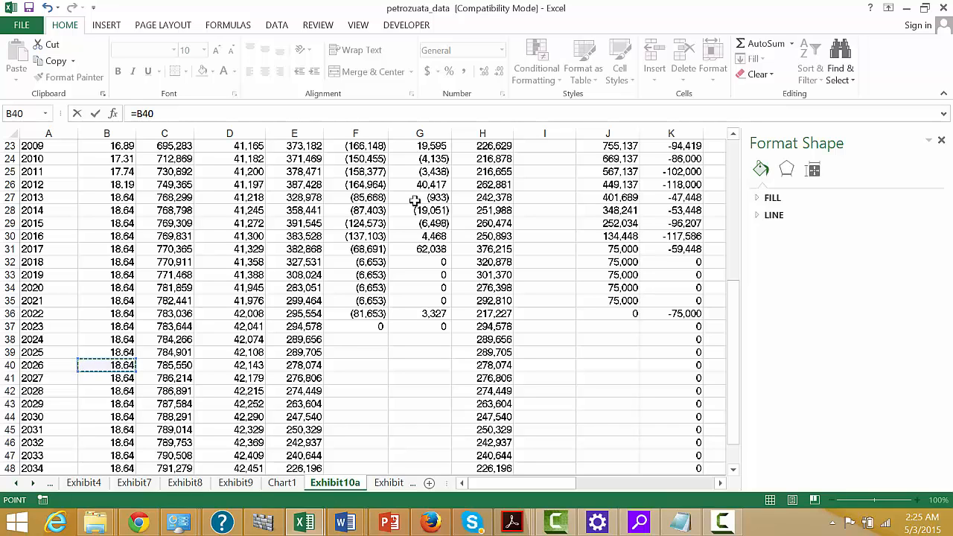
key(Escape)
Enter =1/T8 in Z9 to calculate the inverse of the minimum DSCR.
key(Up)
key(Up)
key(Up)
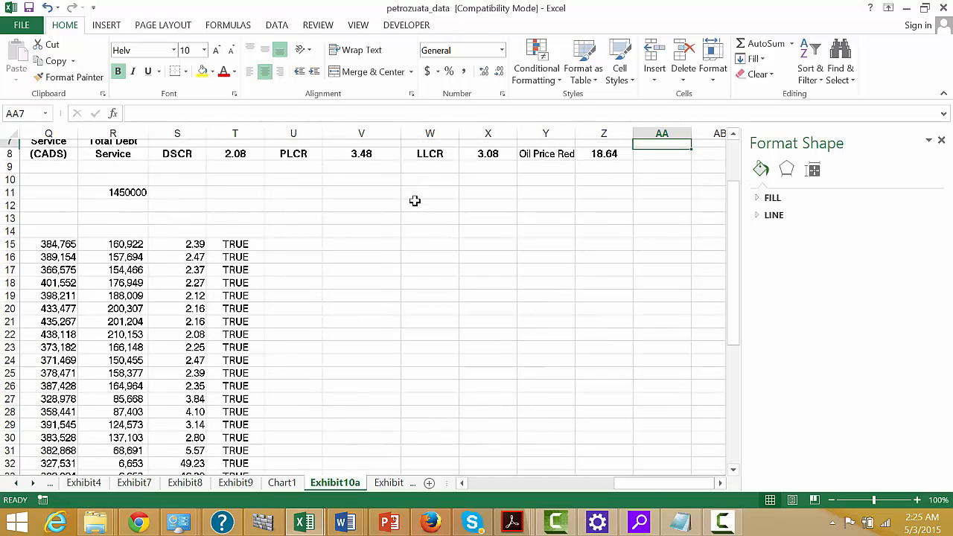
key(Down)
key(Down)
key(Down)
key(Left)
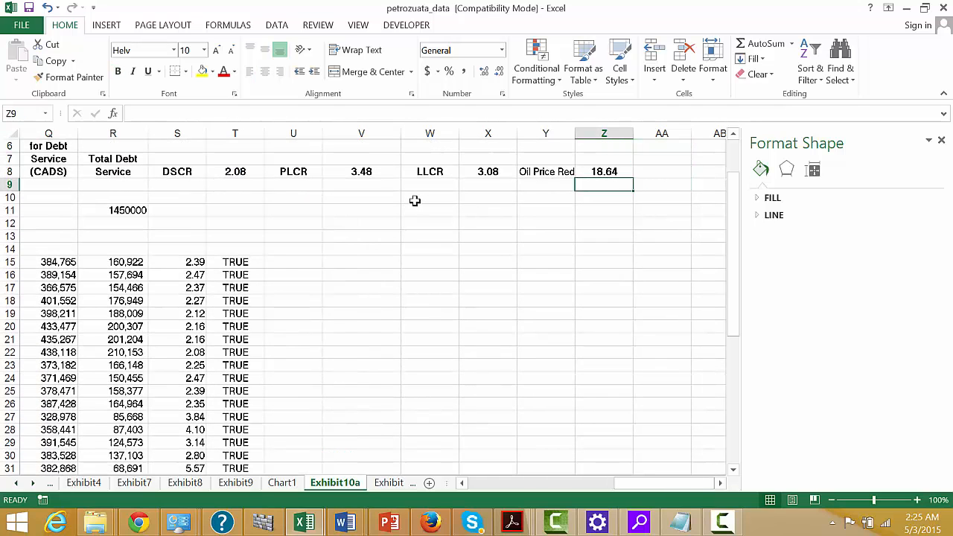
text(=1)
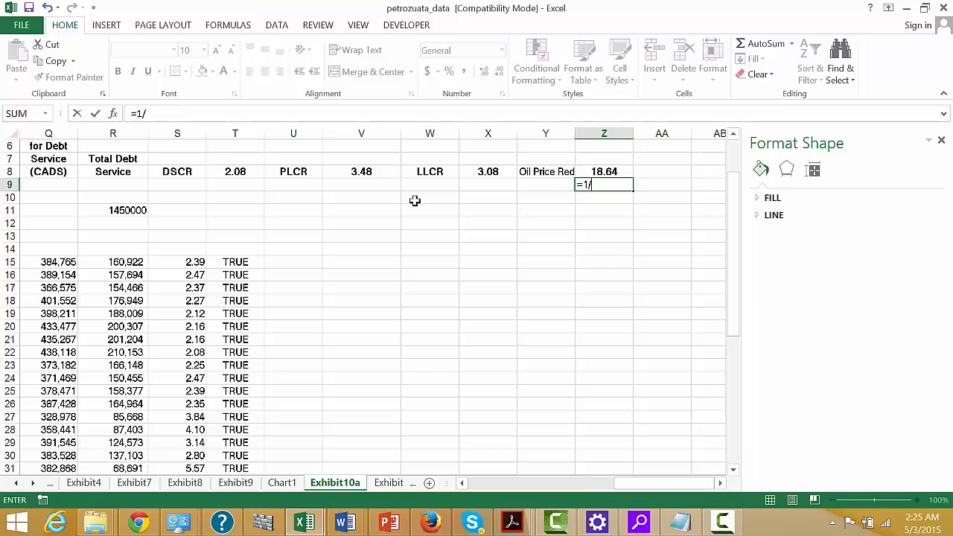
text(/)
key(Left)
key(Left)
key(Left)
key(Left)
key(Left)
key(Left)
key(Left)
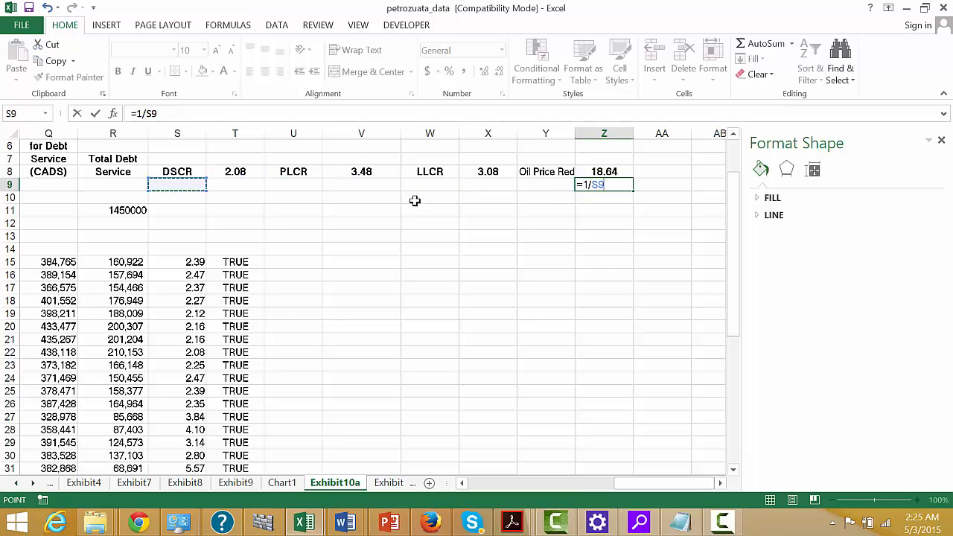
key(Up)
key(Right)
key(Return)
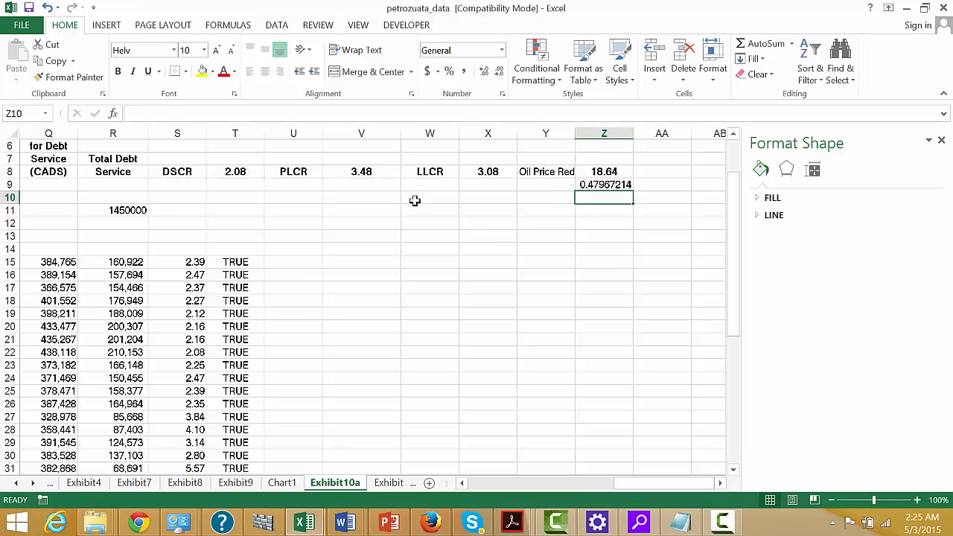
key(Up)
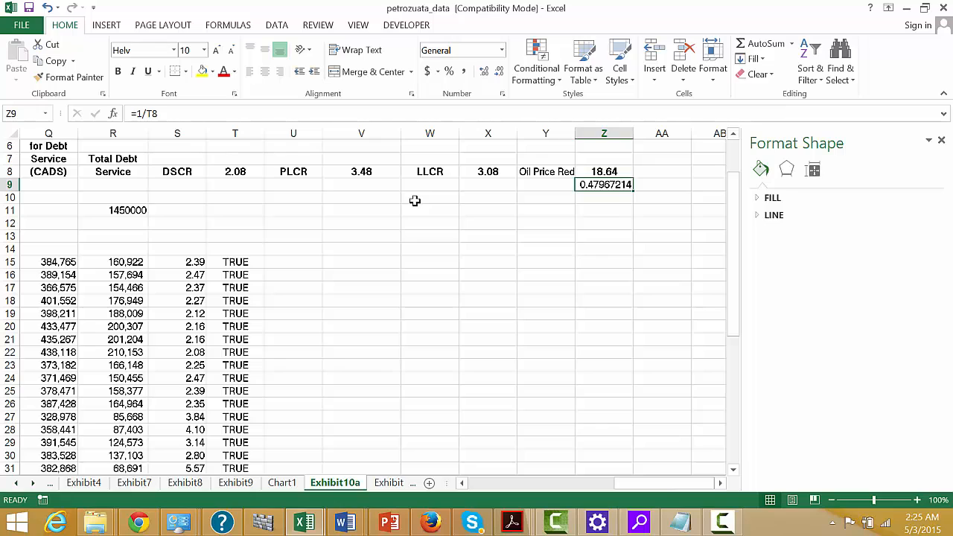
Clear the inverse-DSCR formula from Z9 and replace the label in Y8 with "BE-Oil Price".
key(Delete)
key(Up)
key(Left)
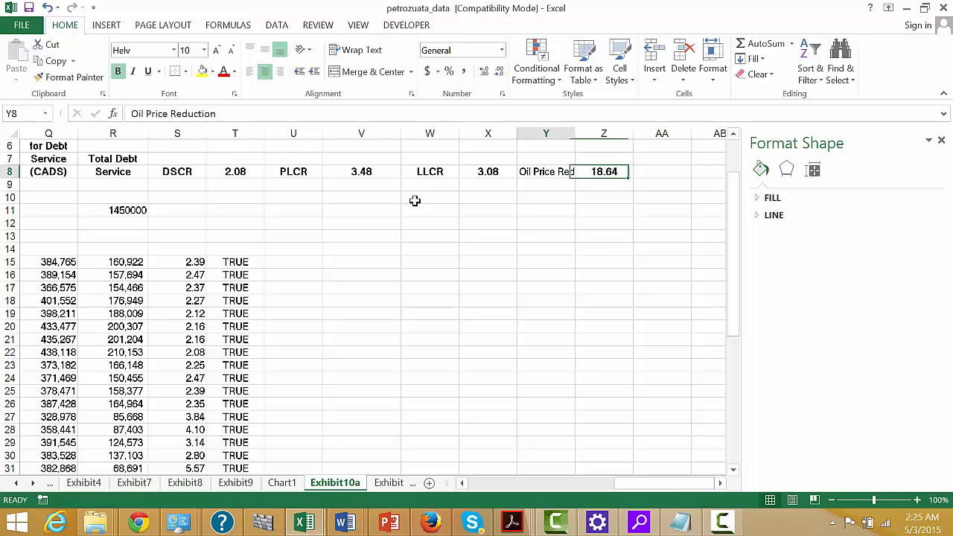
key(BackSpace)
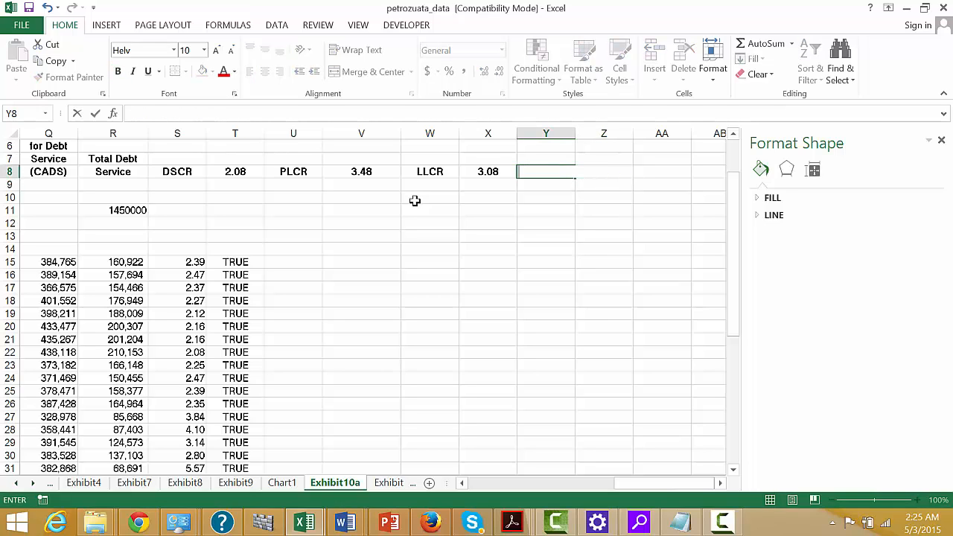
text(BE-Oil Pric)
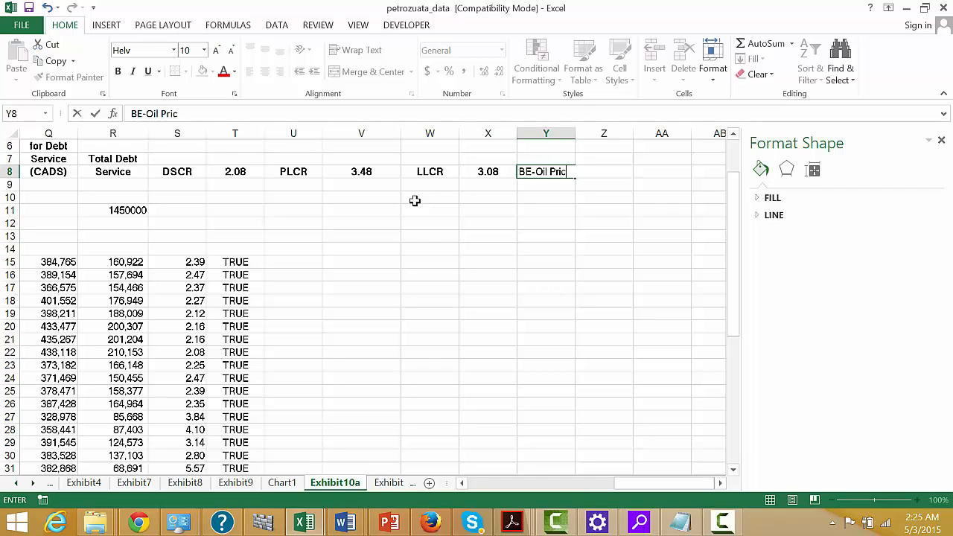
text(e)
key(Return)
Move the Maya crude price link from Z8 up to Z5.
key(Up)
key(Right)
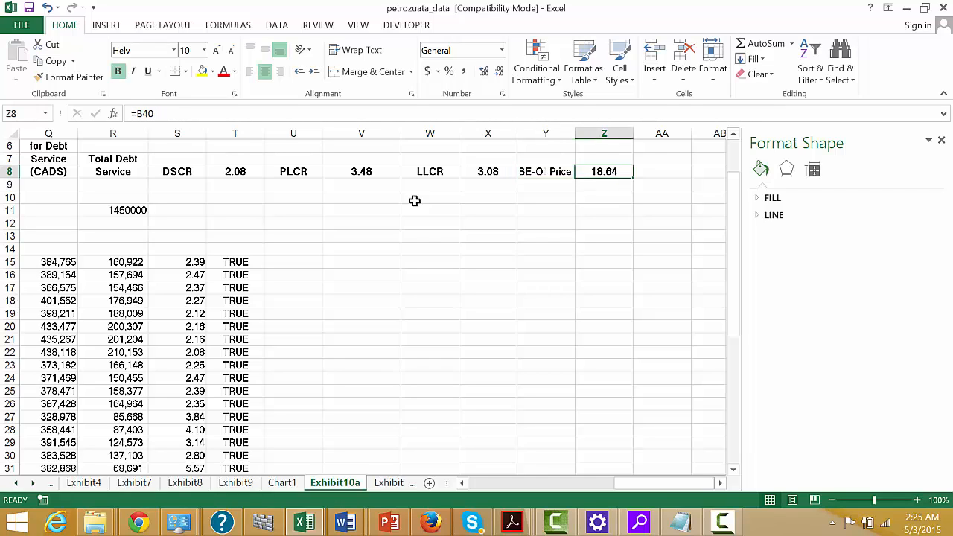
key(ctrl+c)
key(Escape)
key(ctrl+c)
key(Up)
key(Up)
key(Up)
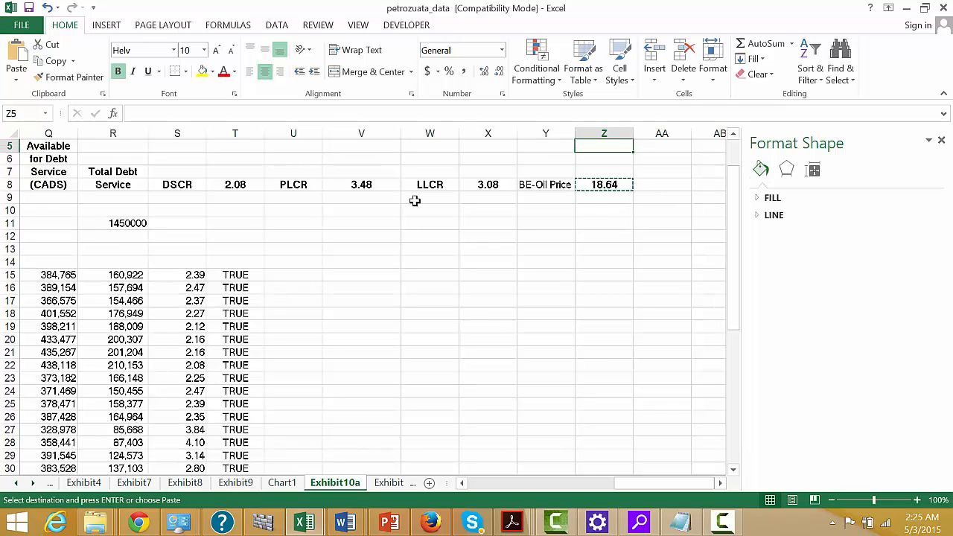
key(ctrl+v)
Enter =Z5/T8 in Z8 to calculate the DSCR break-even oil price, formatted as a number with two decimals.
key(Down)
key(Down)
key(Down)
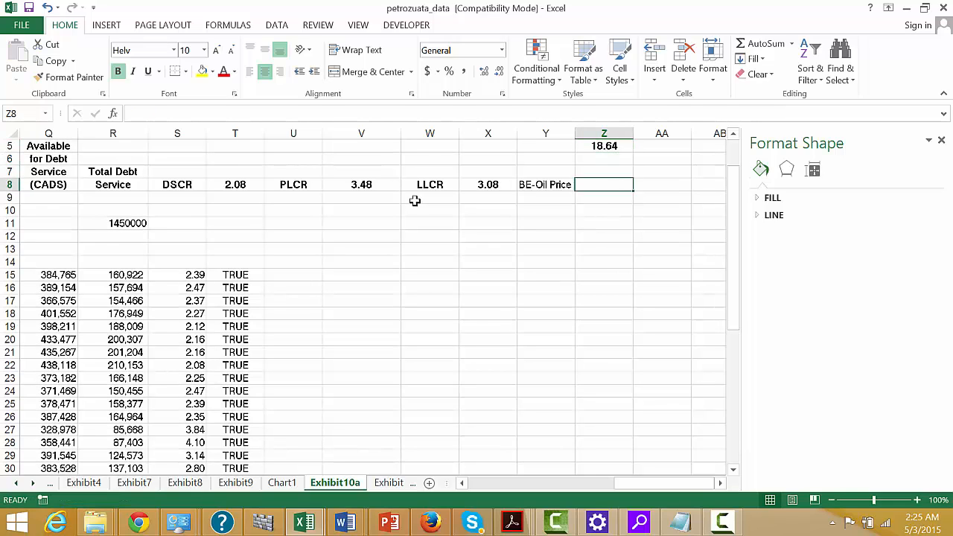
text(=)
key(Up)
key(Up)
key(Up)
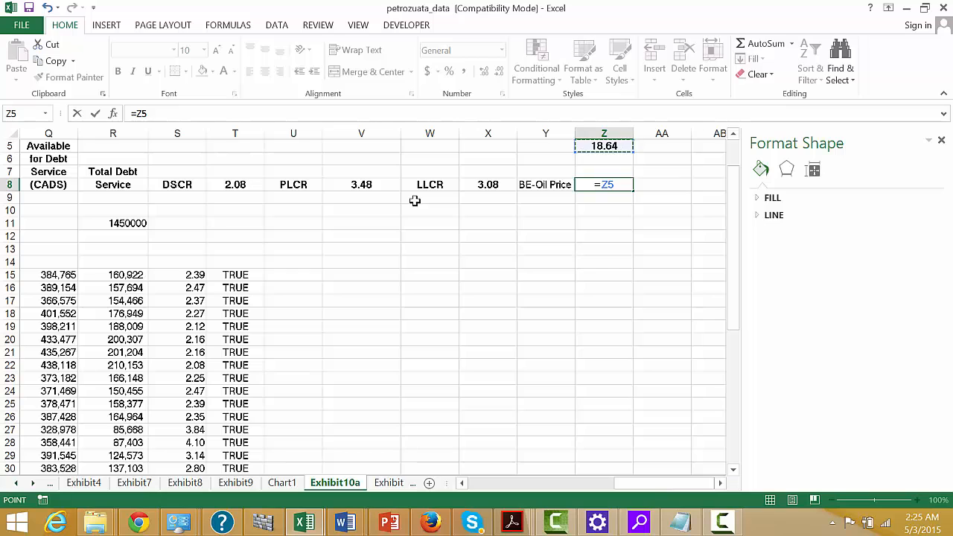
text(/)
key(Left)
key(Left)
key(Left)
key(Left)
key(Left)
key(Left)
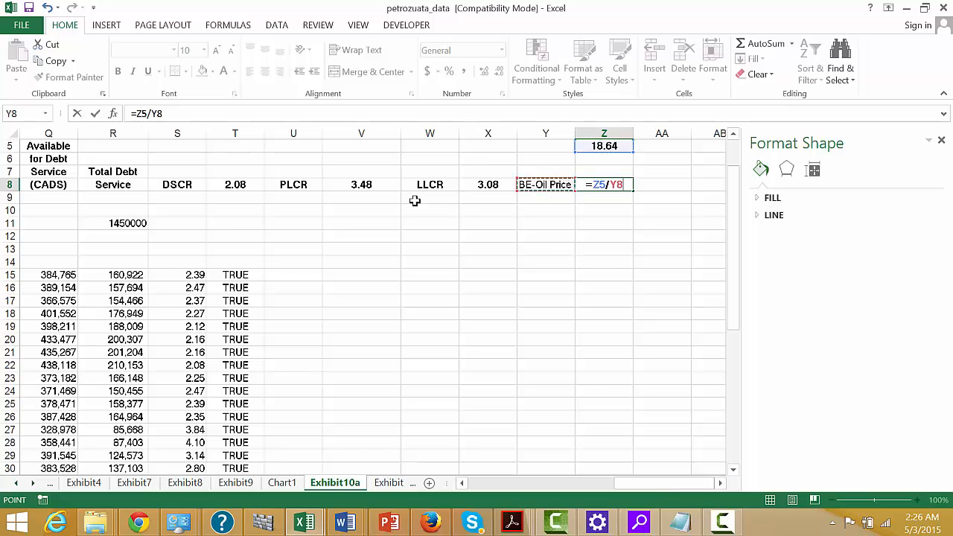
key(Left)
key(Right)
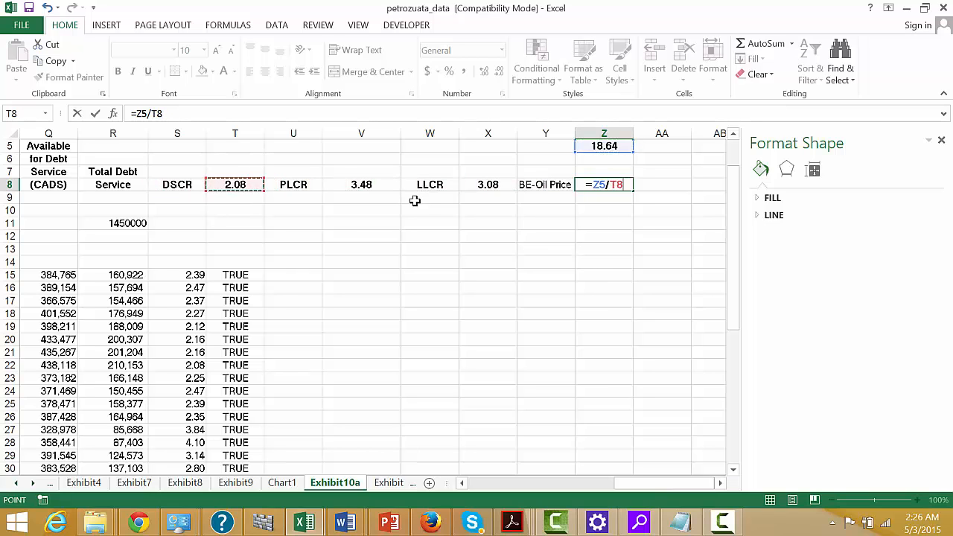
key(Return)
key(Up)
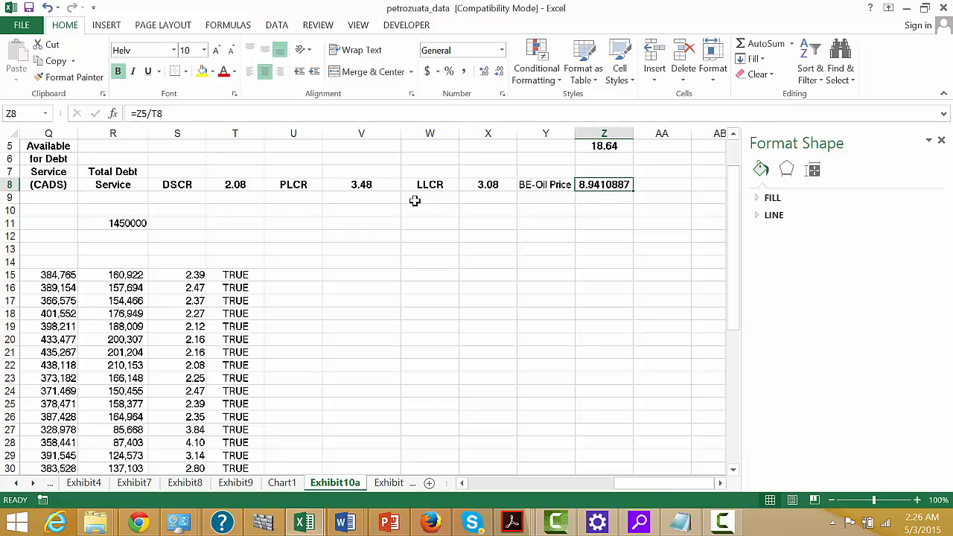
key(ctrl+shift+1)
key(Right)
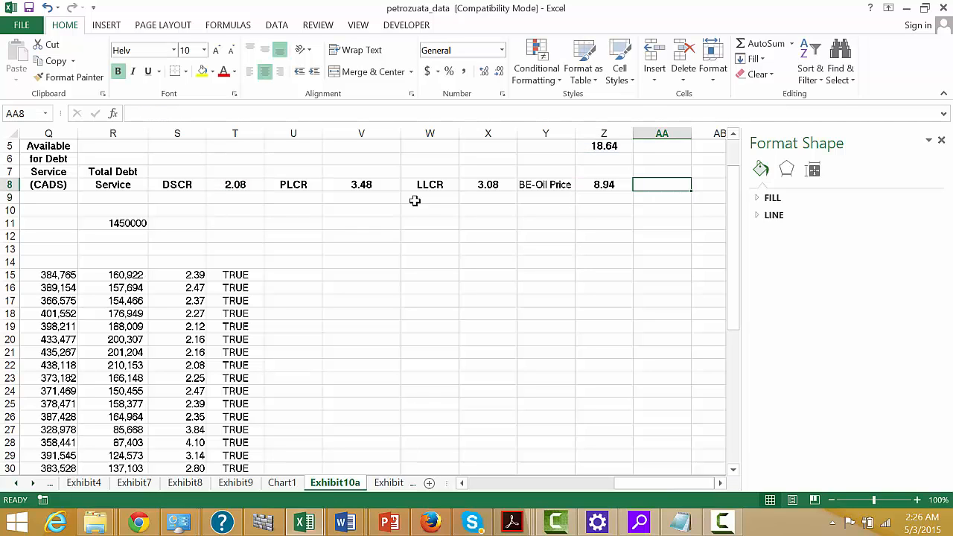
Append "DSCR" to the "BE-Oil Price" label in Y8.
key(Left)
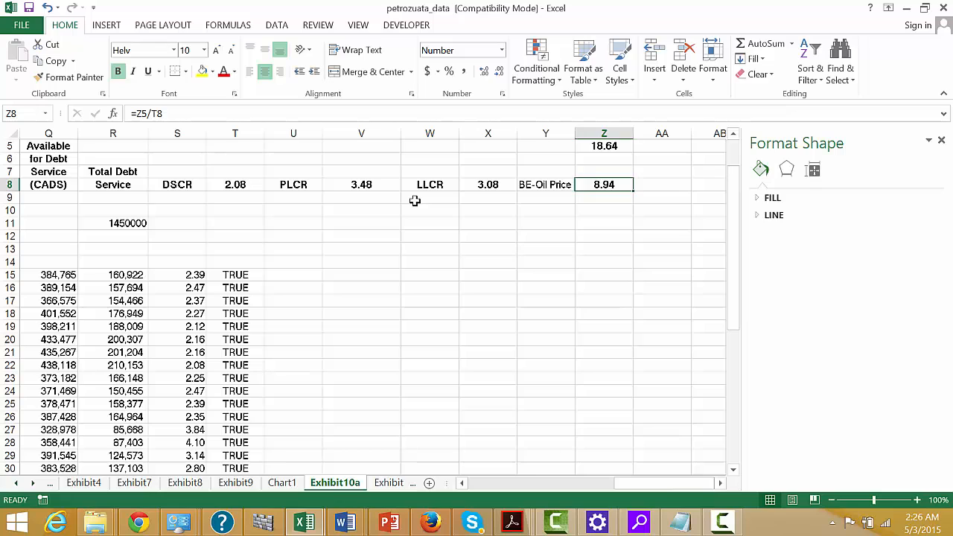
key(Left)
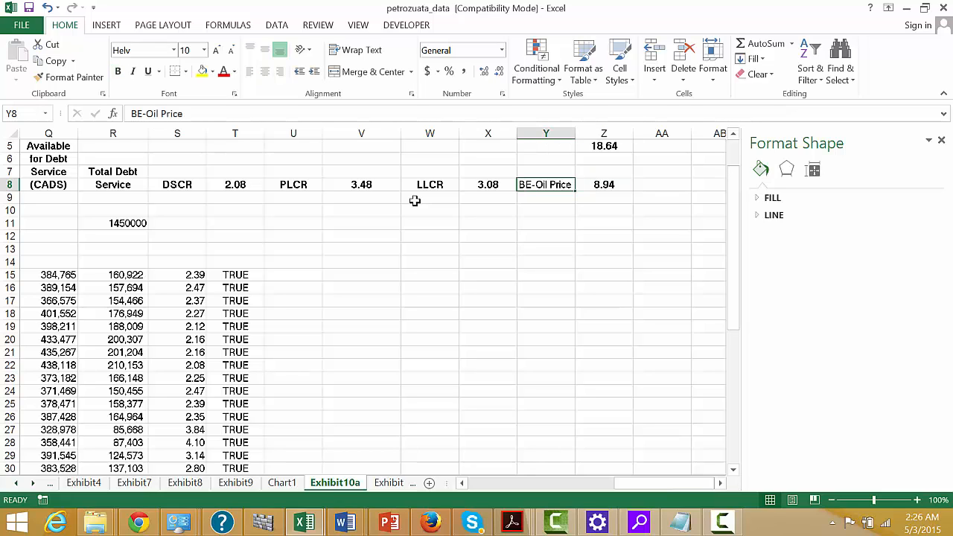
key(F2)
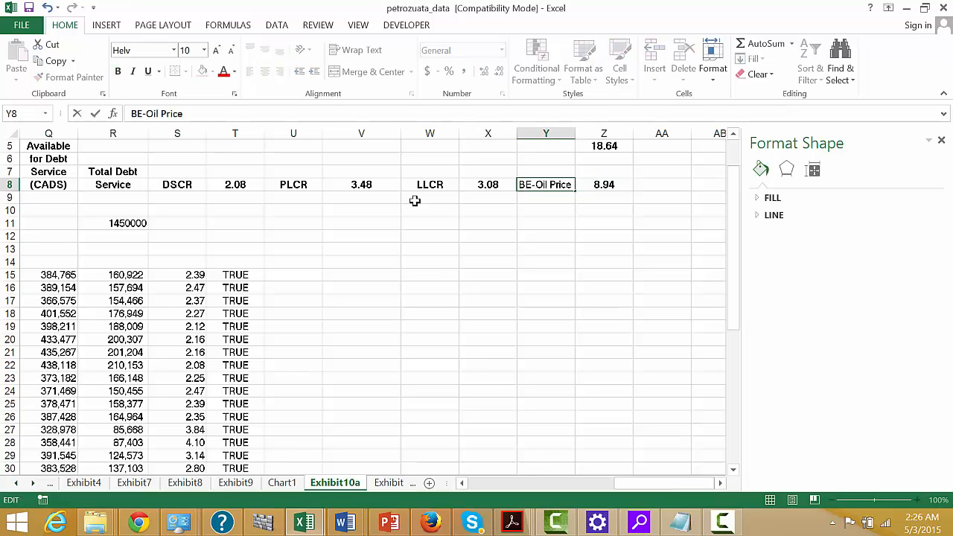
text(DSCR)
key(Return)
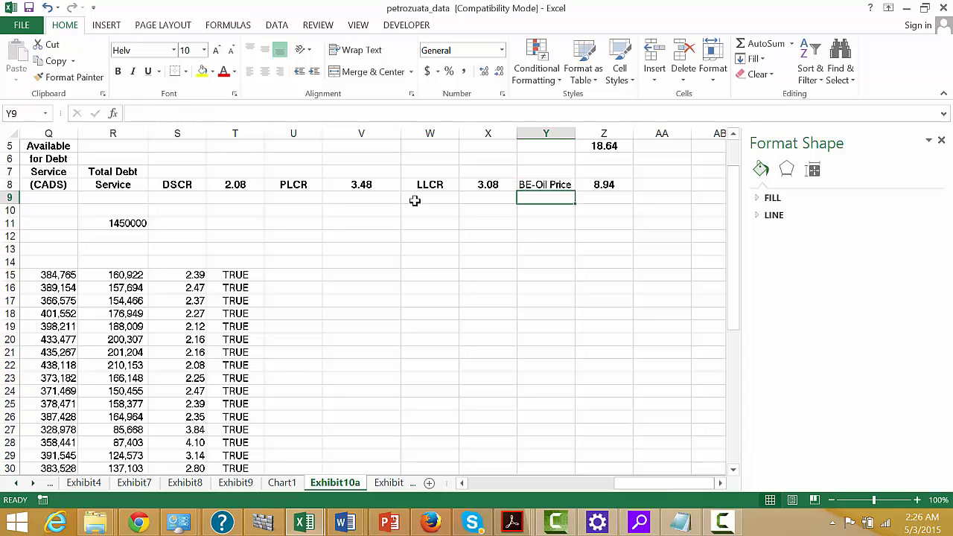
Enter the label "B-E Oil PLCR" in AA8, beside the DSCR break-even oil price.
key(Up)
key(Right)
key(Right)
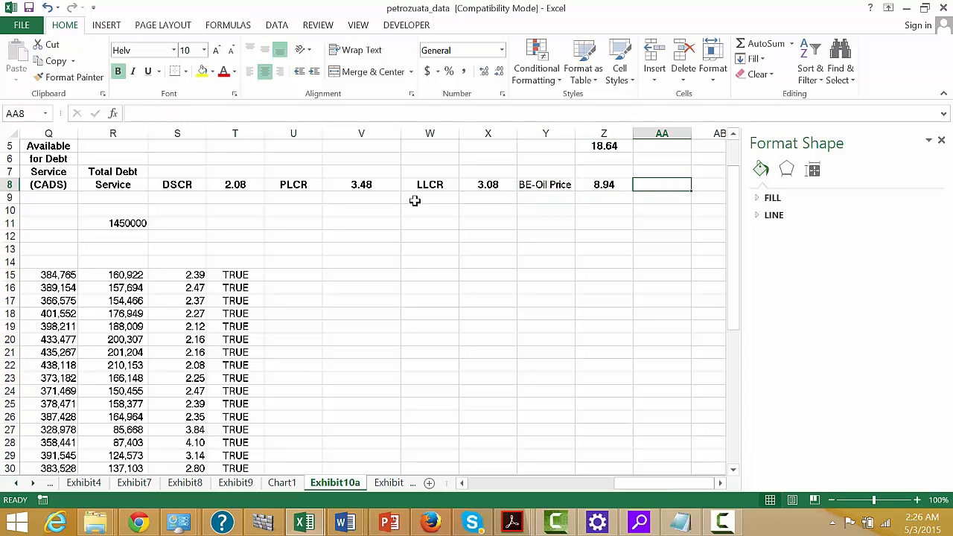
text(B)
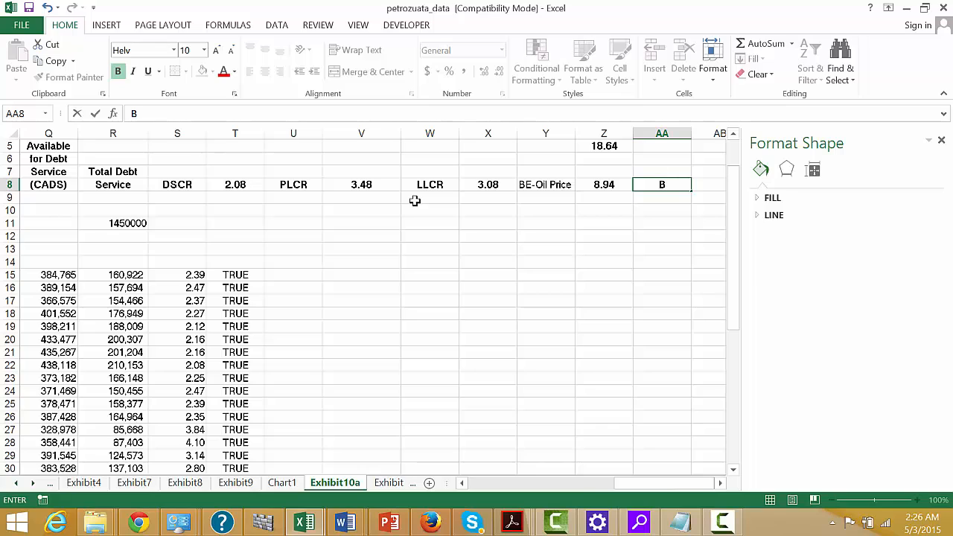
text(-E Oil LLC)
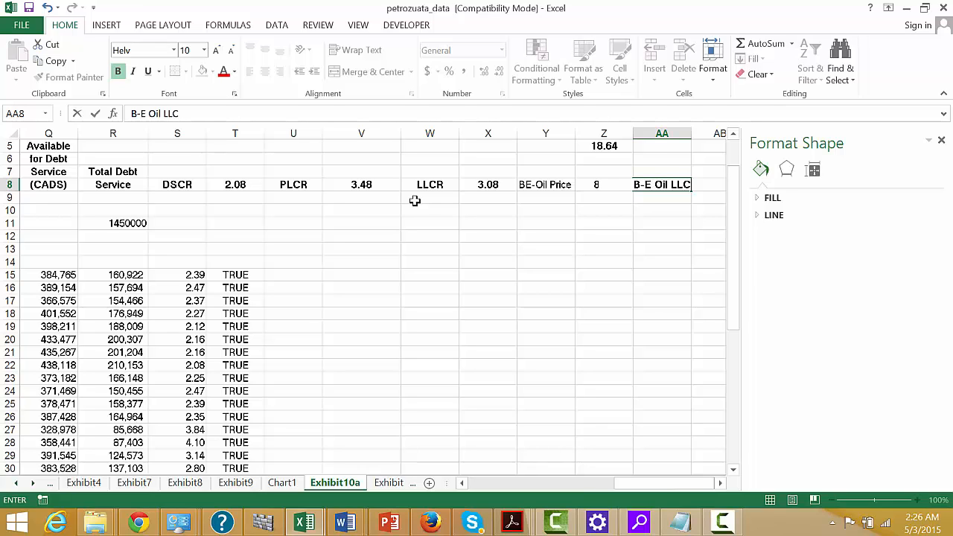
key(BackSpace)
key(BackSpace)
key(BackSpace)
key(BackSpace)
text(PLCR)
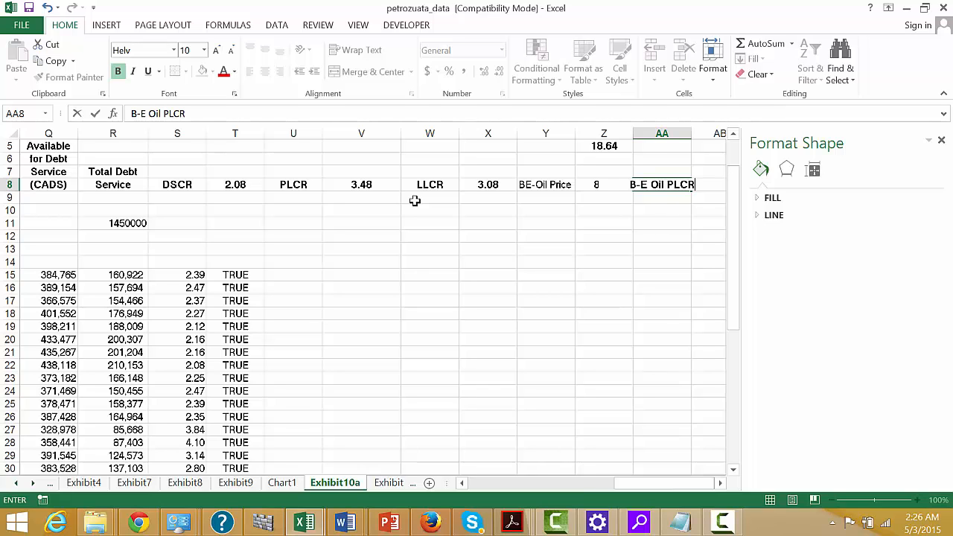
key(Return)
Enter =Z5/V8 in AB8 to calculate the PLCR break-even oil price, formatted as a number with two decimals.
key(Up)
key(Right)
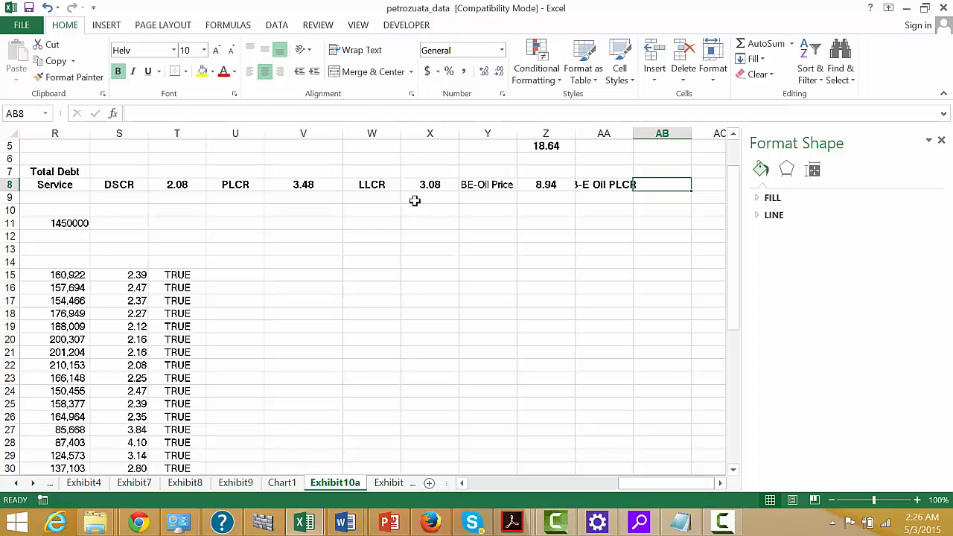
text(=)
key(Left)
key(Left)
key(Up)
key(Up)
key(Up)
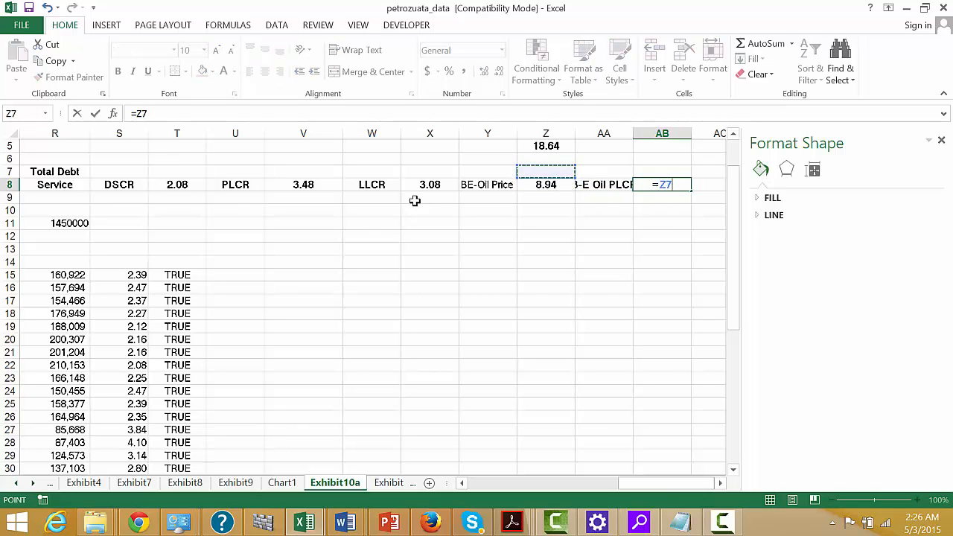
text(/)
key(Left)
key(Left)
key(Left)
key(Left)
key(Left)
key(Left)
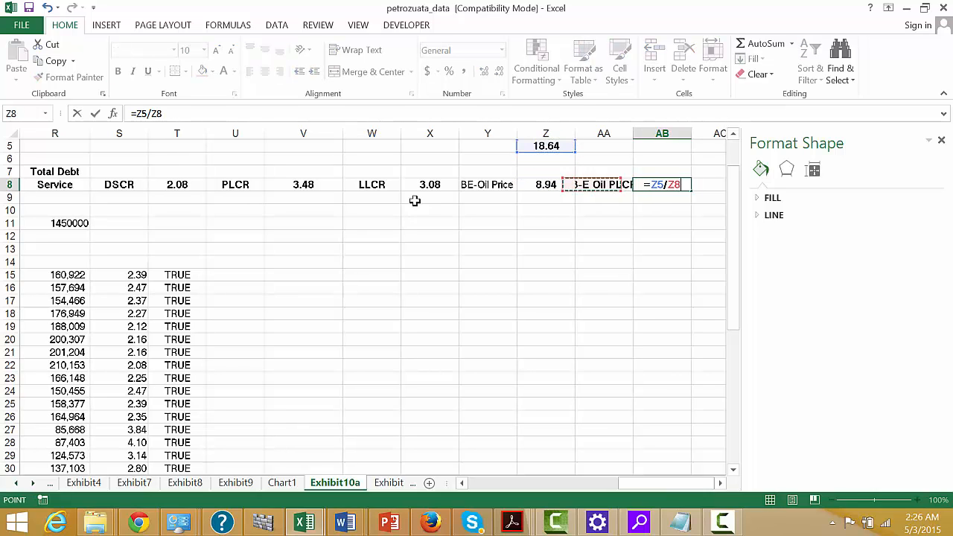
key(Return)
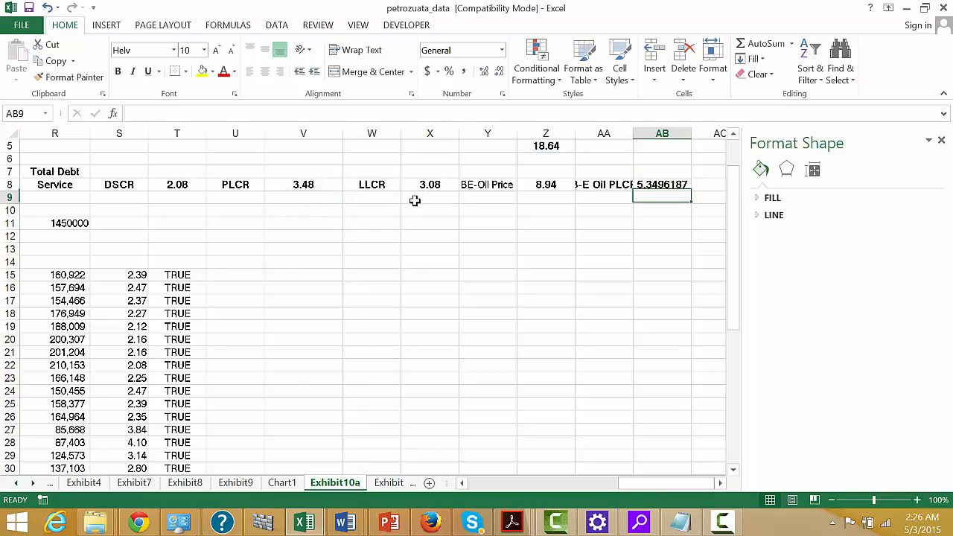
key(Up)
key(ctrl+shift+1)
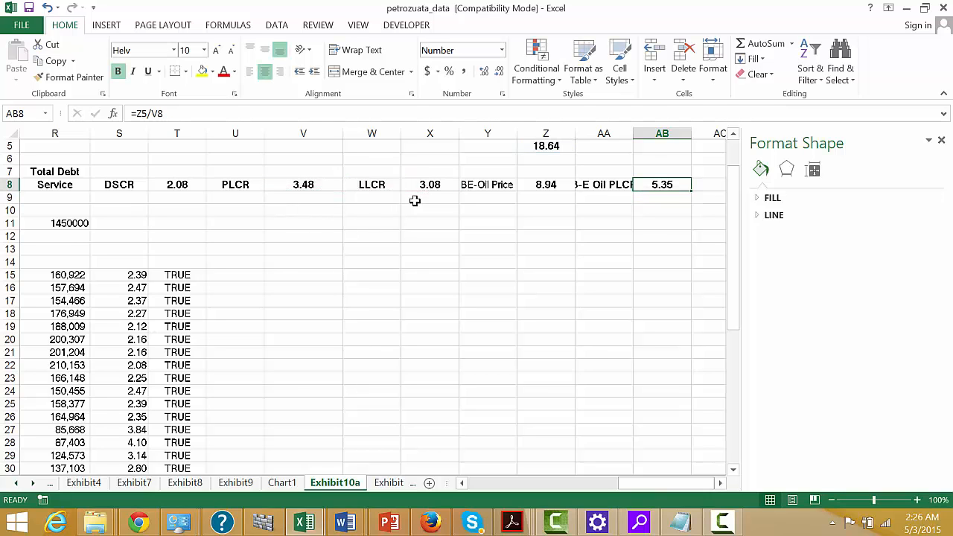
Enter the label "B-E Oil Price LLCR" in AC8, beside the PLCR break-even oil price.
key(Right)
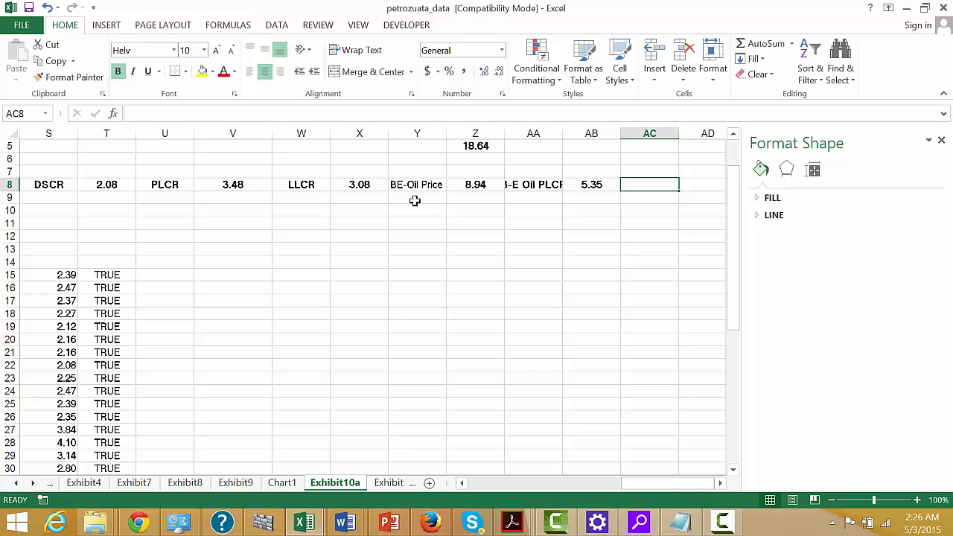
text(B-E)
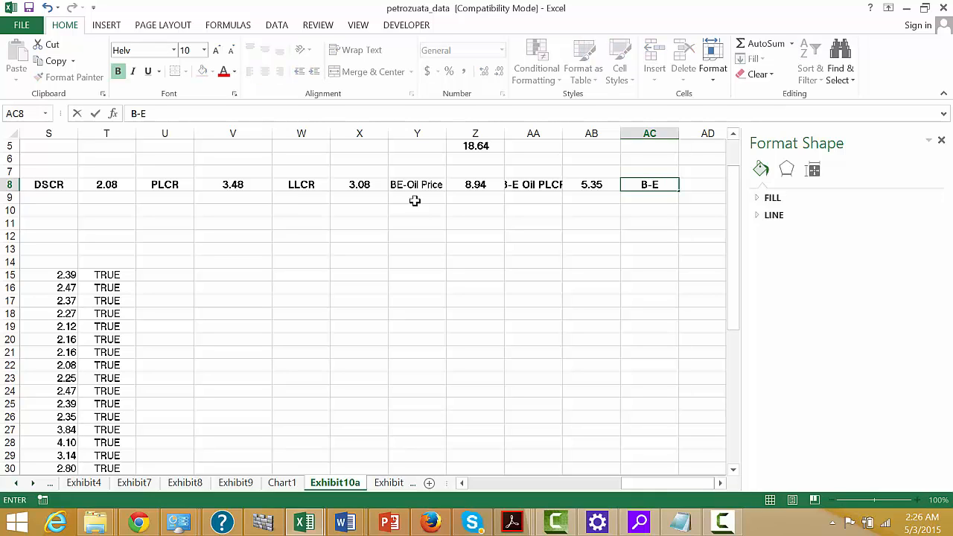
text( Oil PRic)
key(BackSpace)
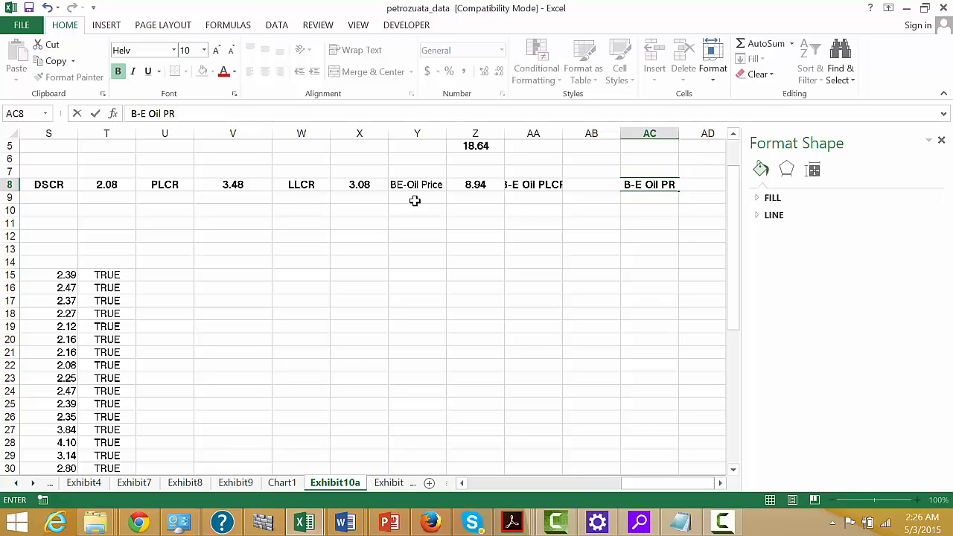
key(BackSpace)
text(rice)
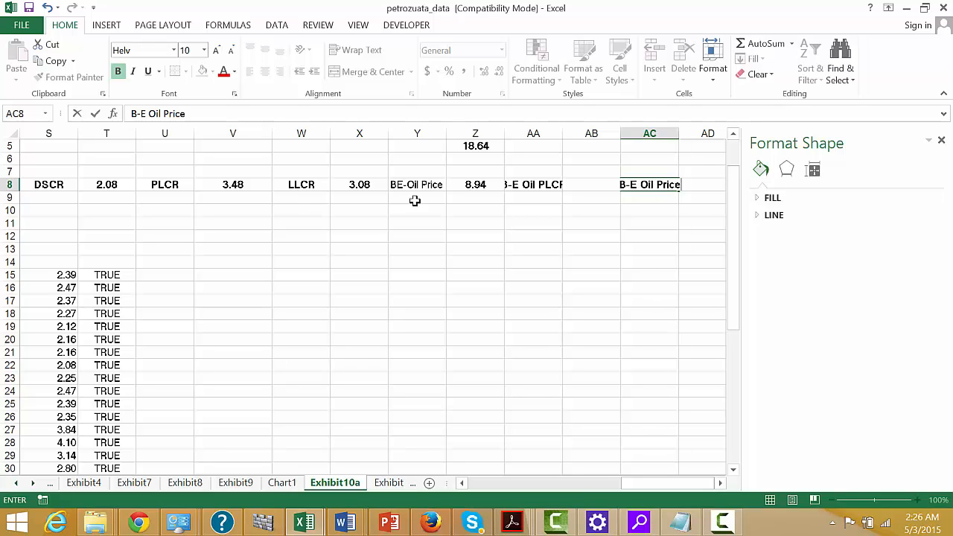
key(ctrl+Return)
key(Right)
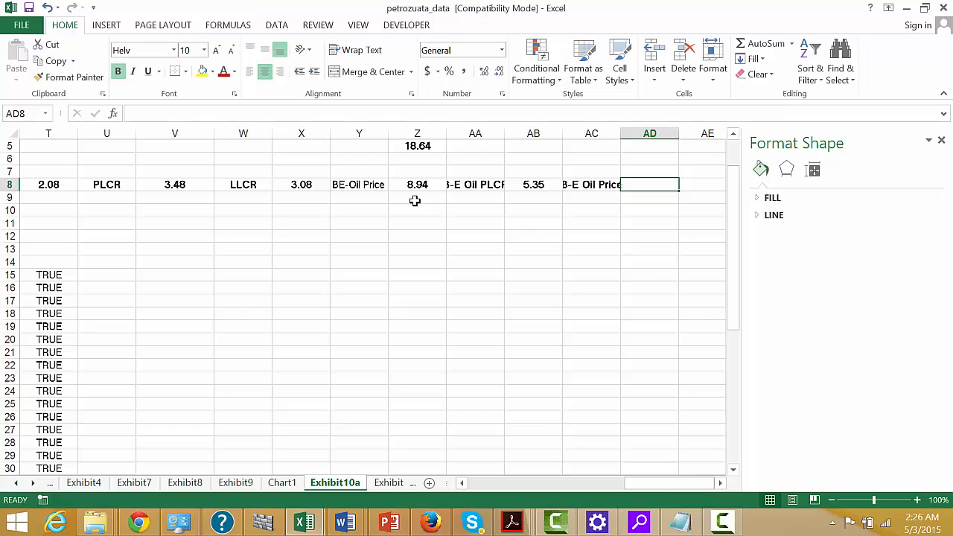
key(Left)
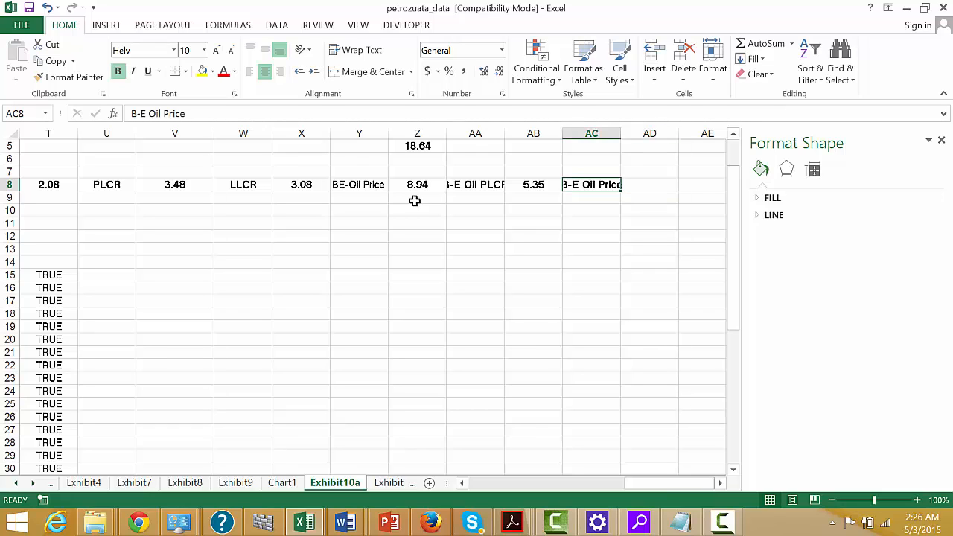
click(318, 114)
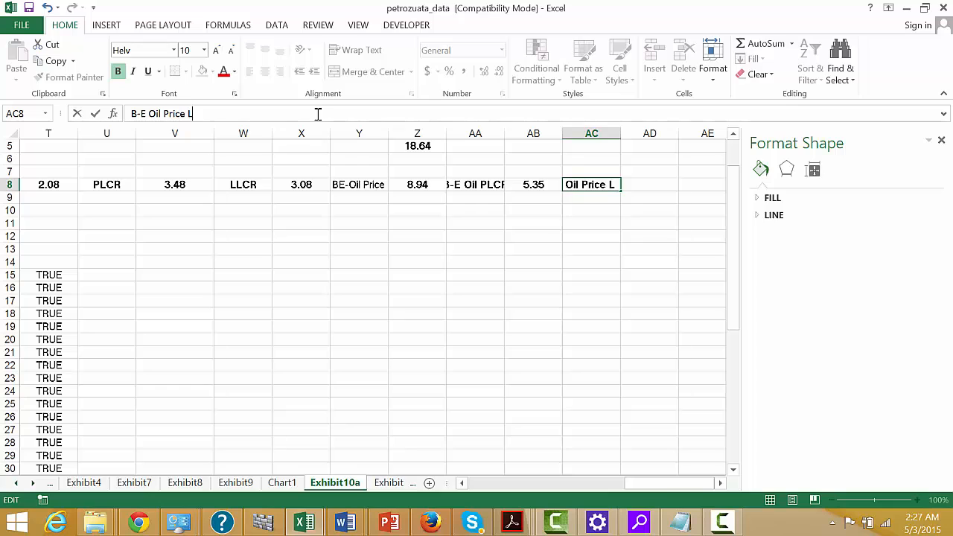
text(LCR)
key(ctrl+Return)
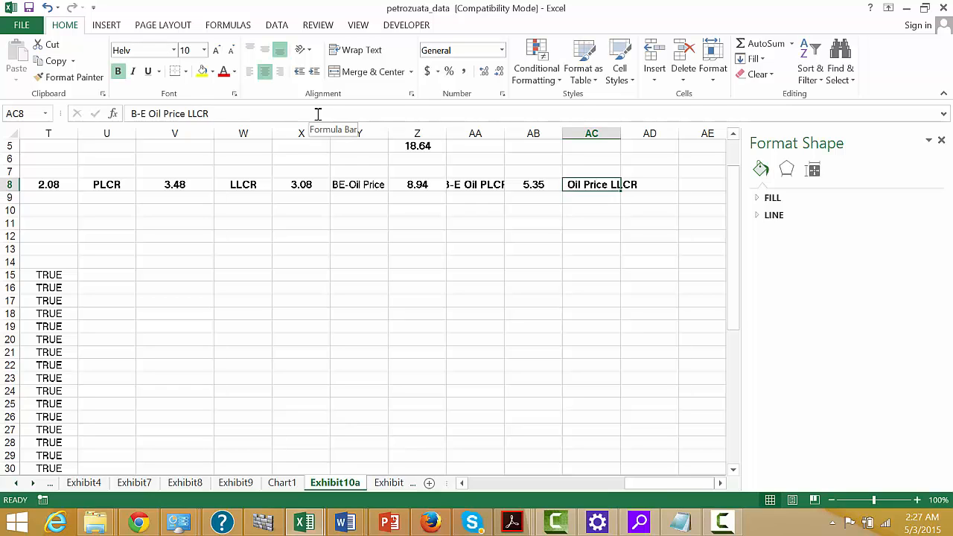
Enter =Z5/X8 in AD8 to calculate the LLCR break-even oil price.
key(Right)
text(=)
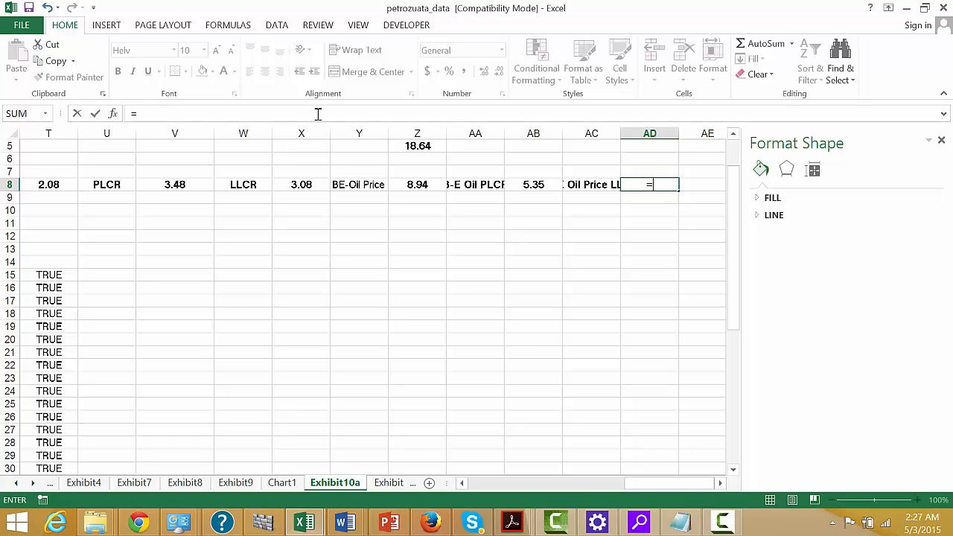
click(414, 146)
text(/)
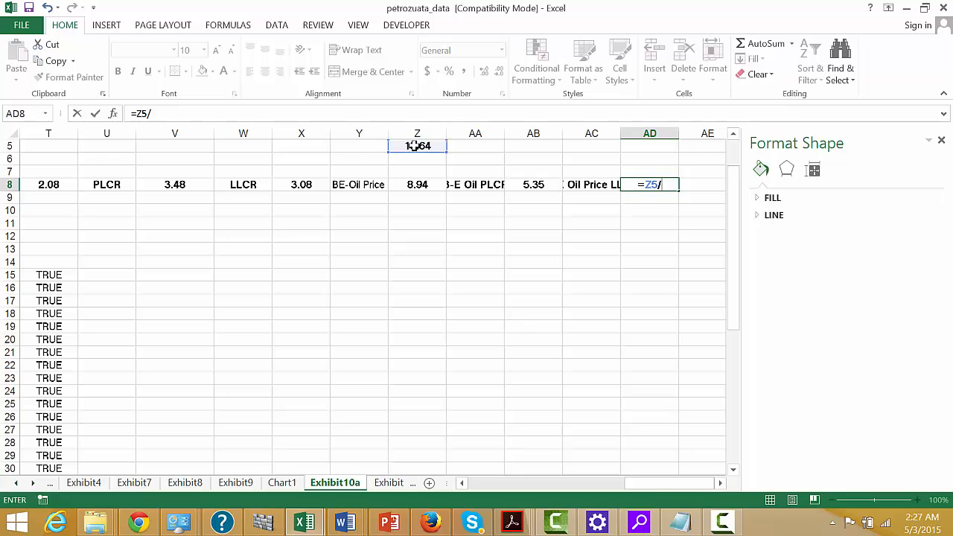
click(301, 184)
key(Return)
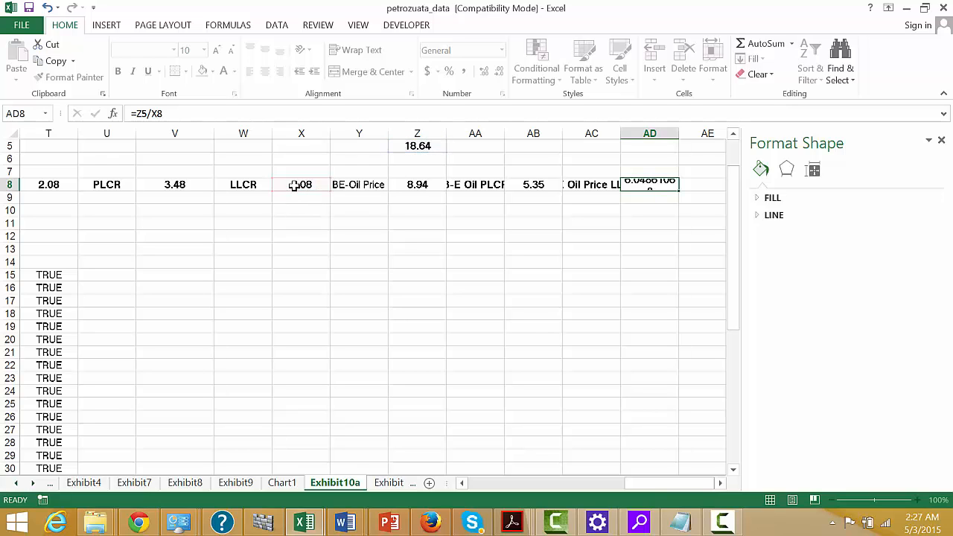
Format the LLCR break-even oil price in AD8 as a number with two decimals.
key(Up)
key(ctrl+shift+1)
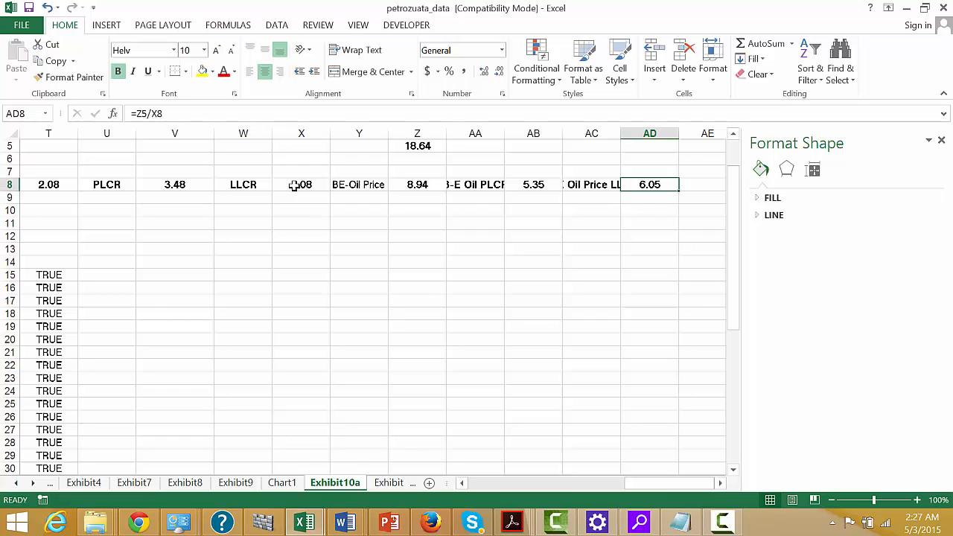
Link the Chart1 title to the ratio labels and values in Exhibit10a cells S8:AD8.
key(Left)
key(Left)
key(Left)
key(Left)
key(Left)
key(Left)
key(Left)
key(Left)
key(Left)
key(Left)
key(Left)
key(Left)
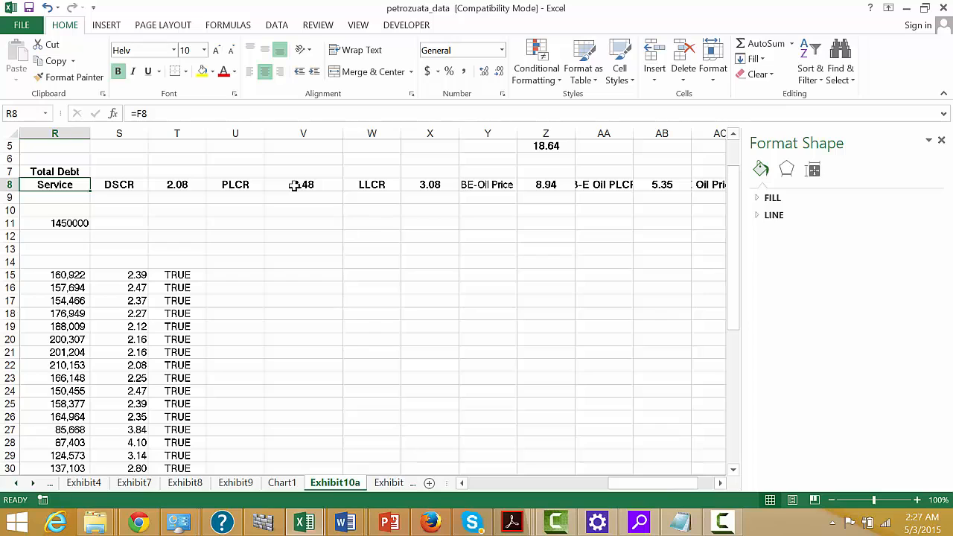
key(Right)
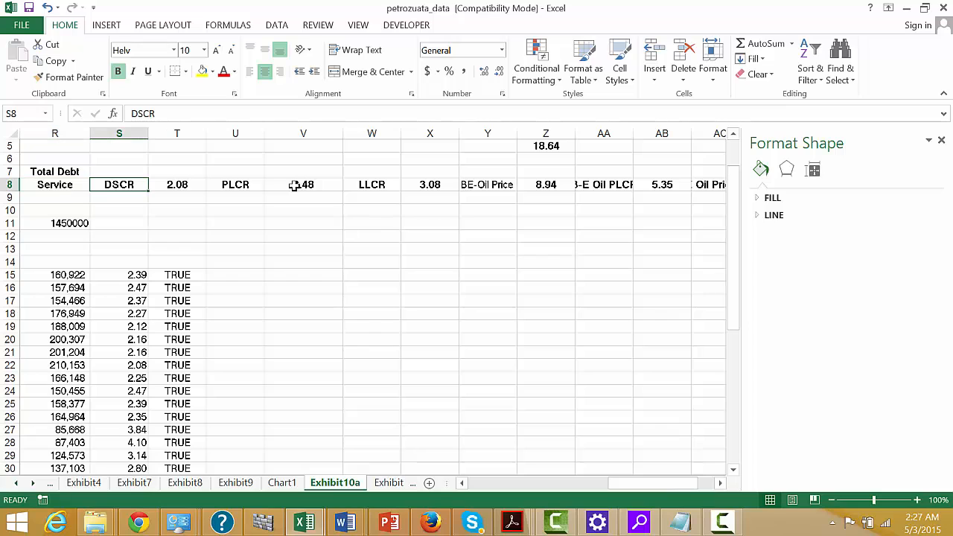
click(282, 483)
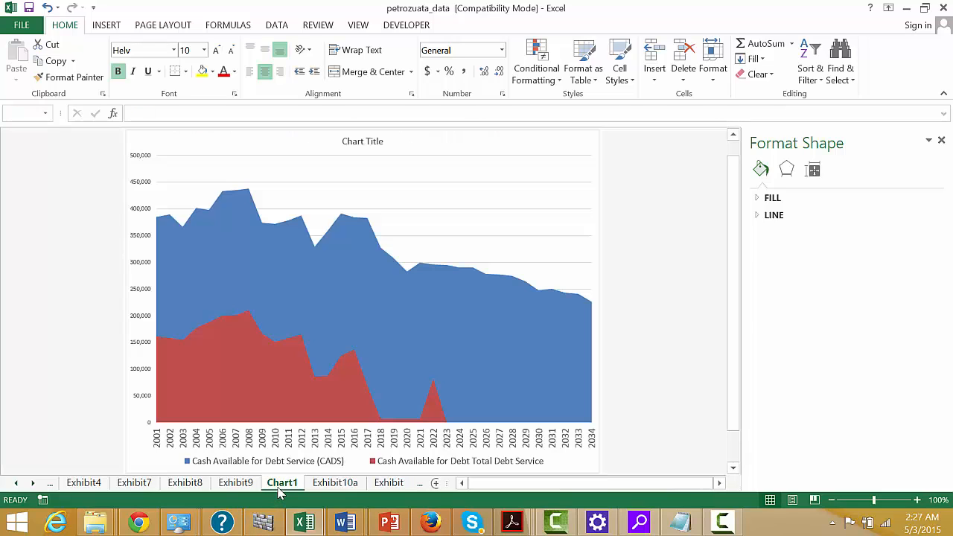
click(356, 143)
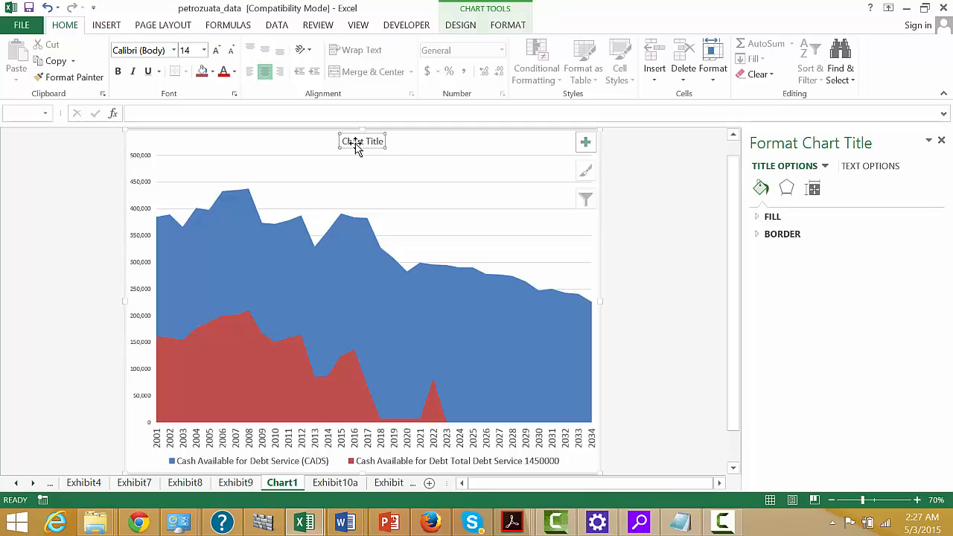
text(=)
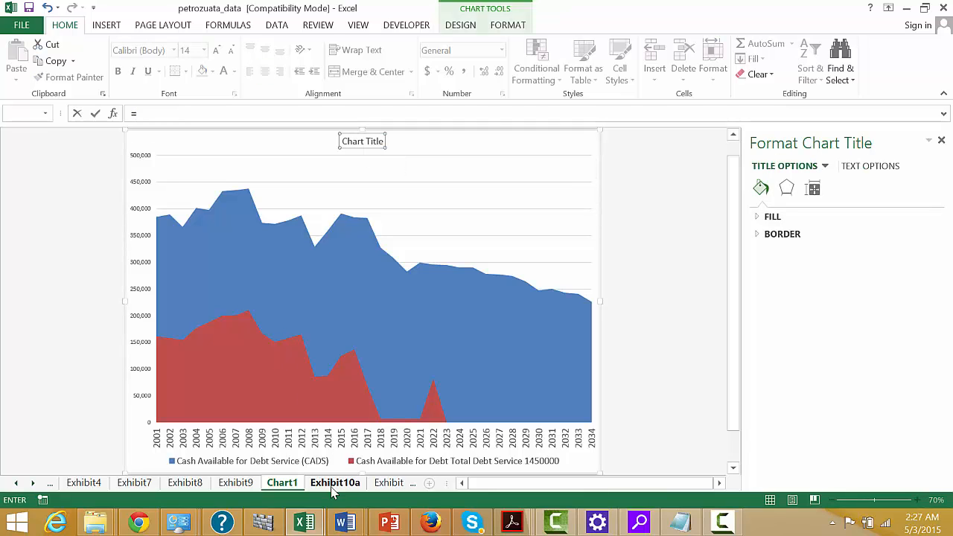
click(331, 483)
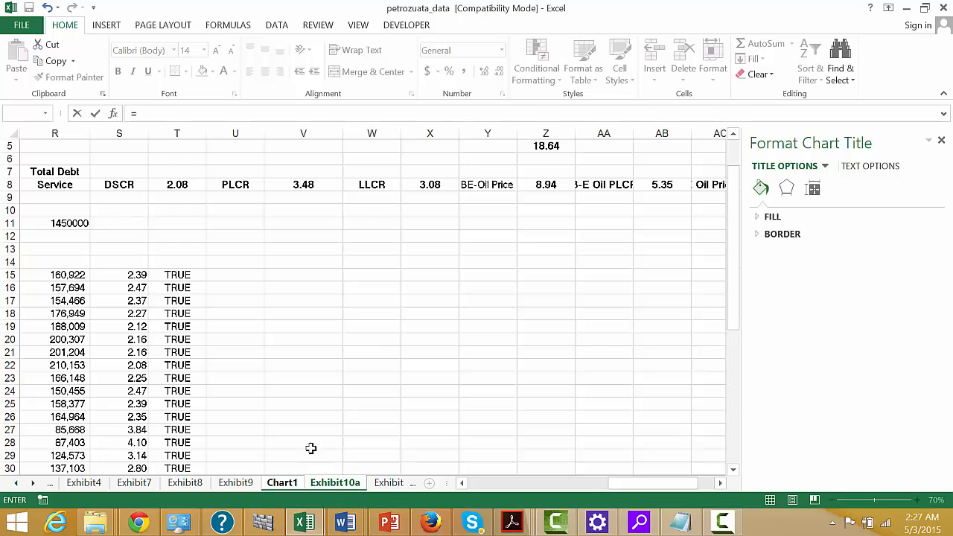
drag(104, 185, 572, 184)
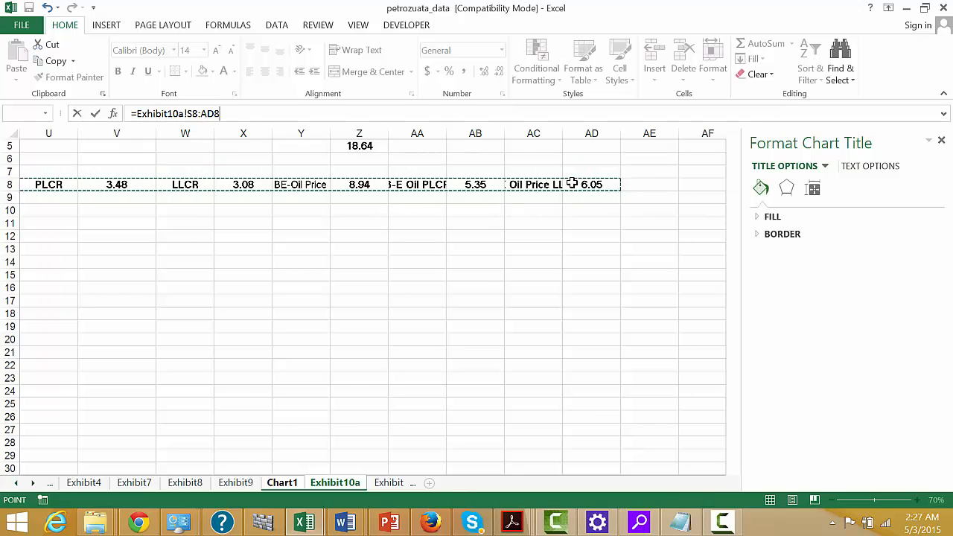
key(Return)
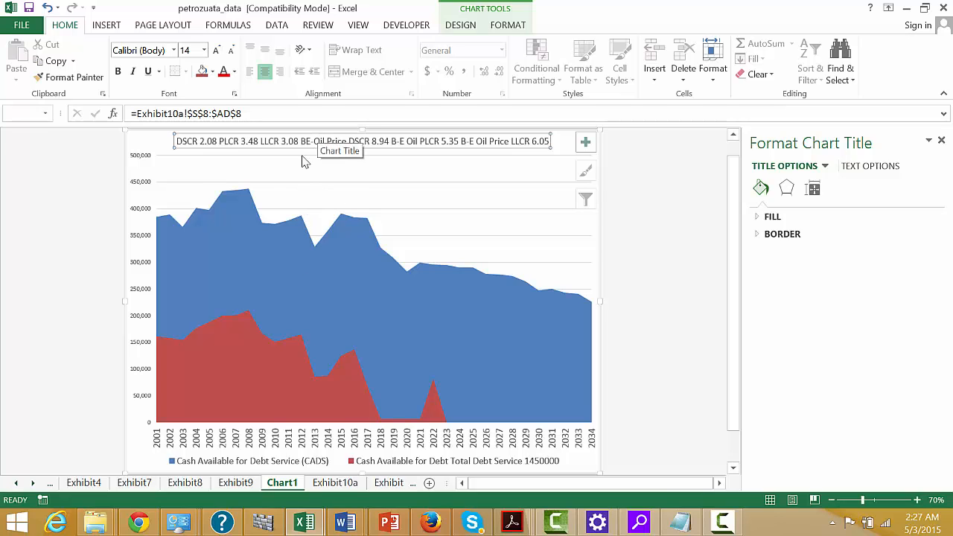
Insert a line break before "BE-Oil Price DSCR" in Exhibit10a cell Y8 to split the linked chart title.
click(335, 483)
click(416, 210)
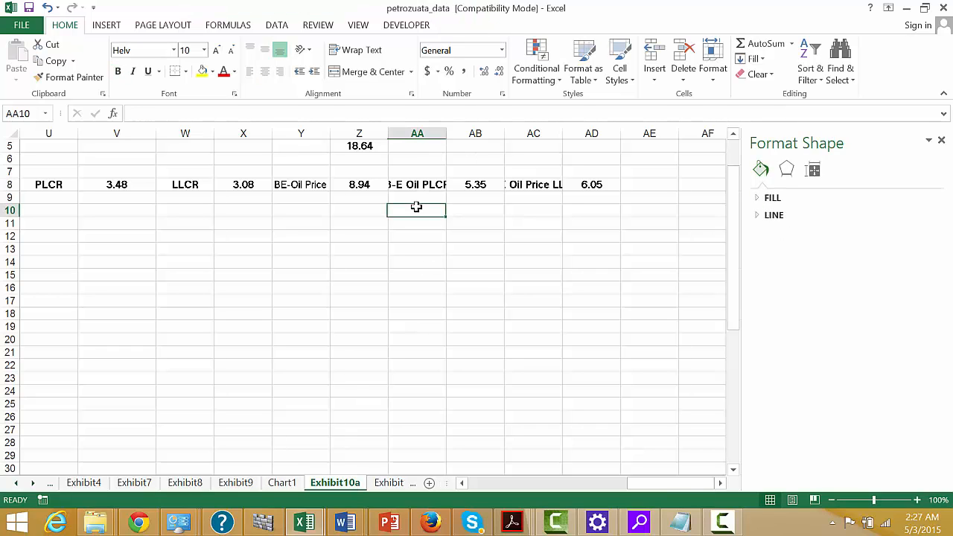
key(Left)
key(Left)
key(Up)
key(Up)
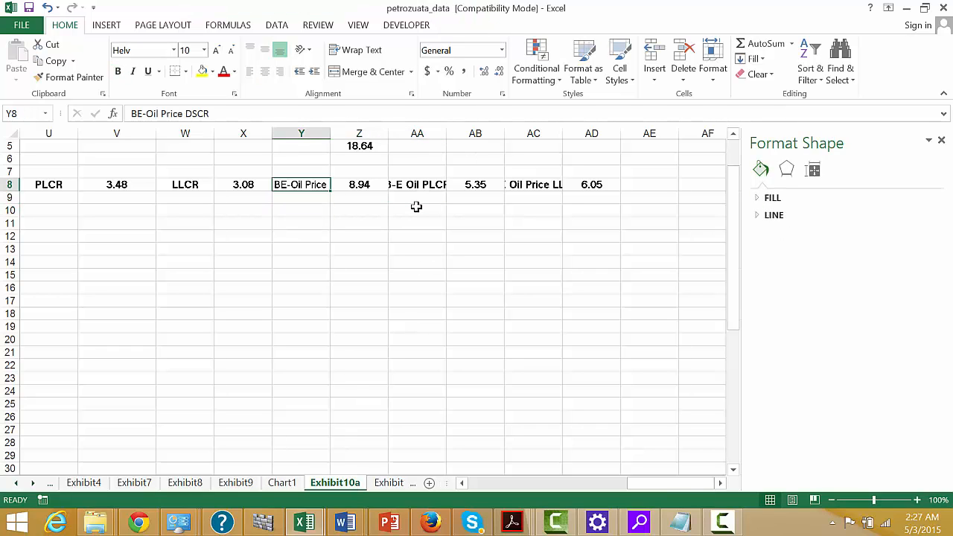
key(F2)
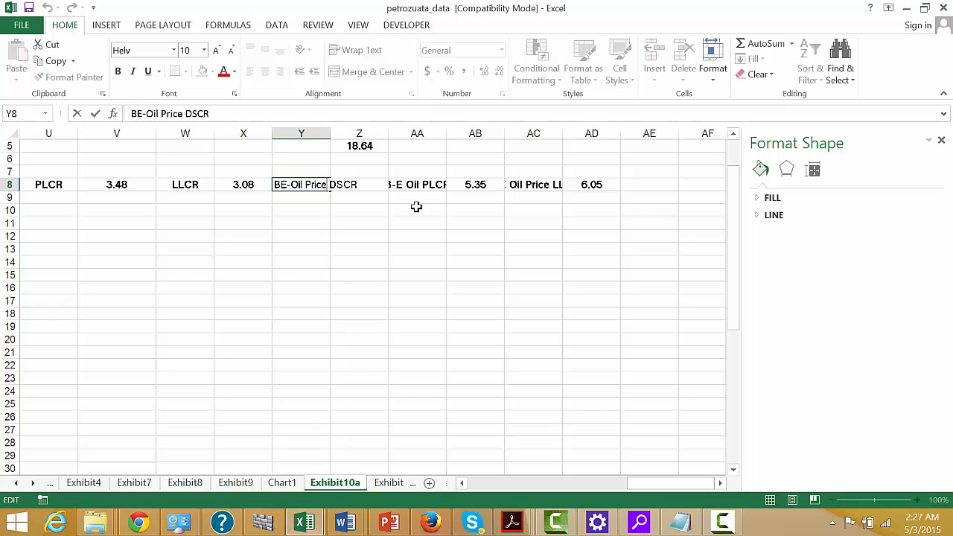
key(alt+Return)
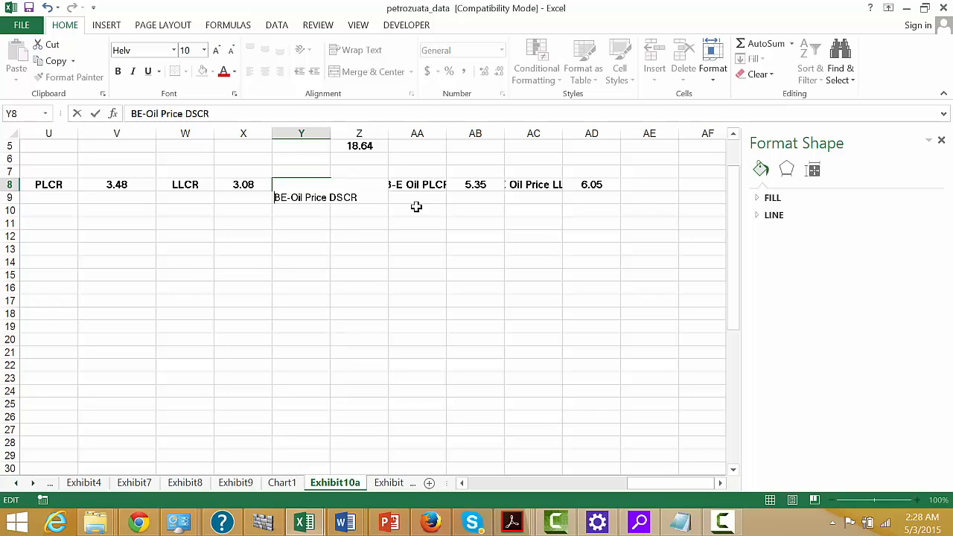
key(Return)
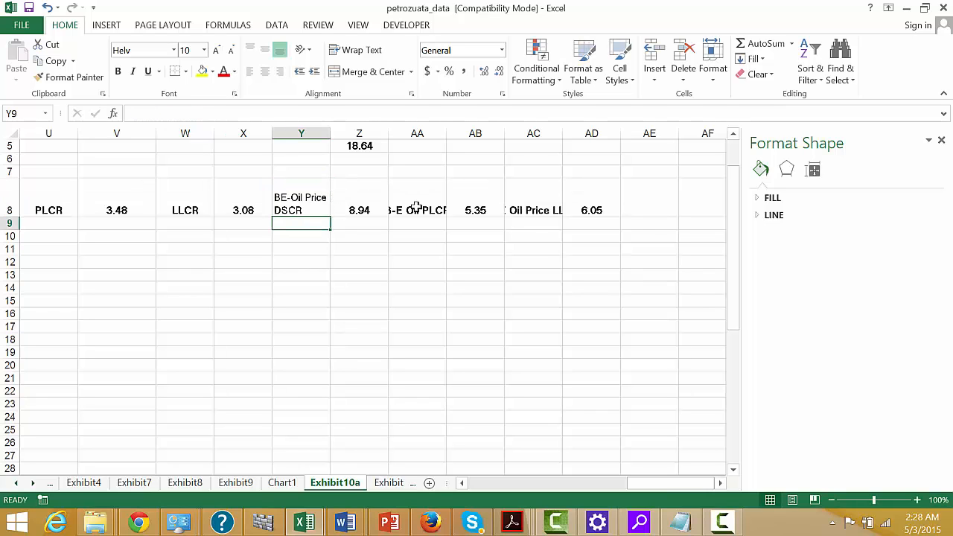
Set the Chart1 title to font size 20 and bold.
key(ctrl+Page_Up)
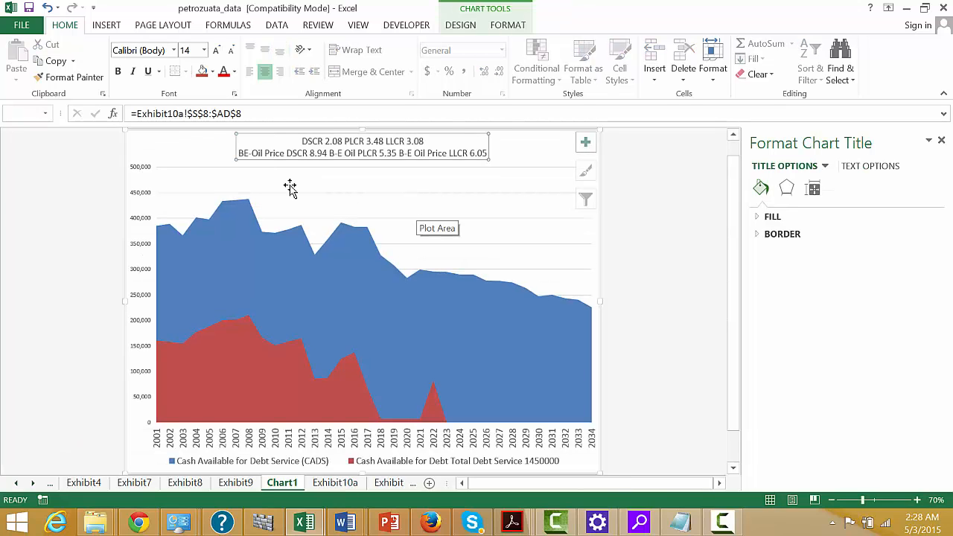
click(204, 50)
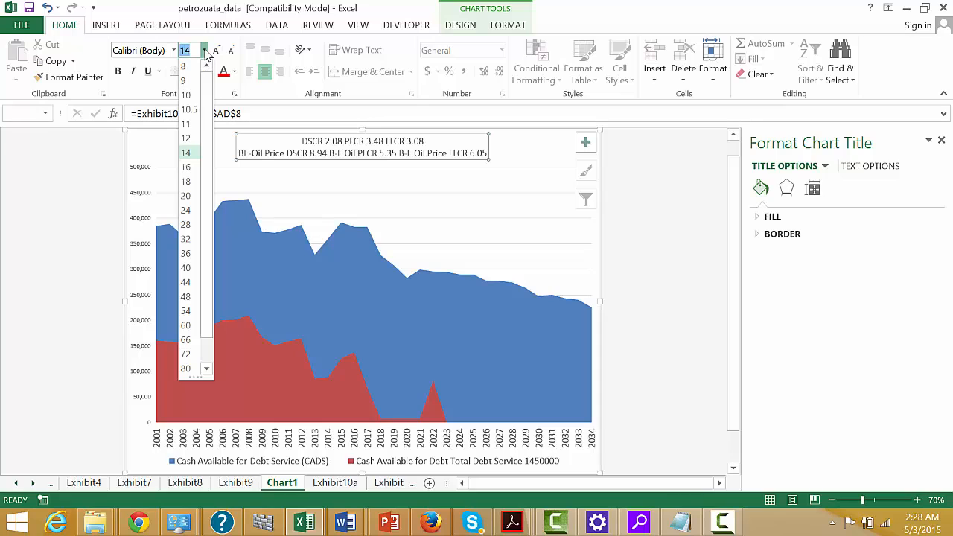
click(186, 211)
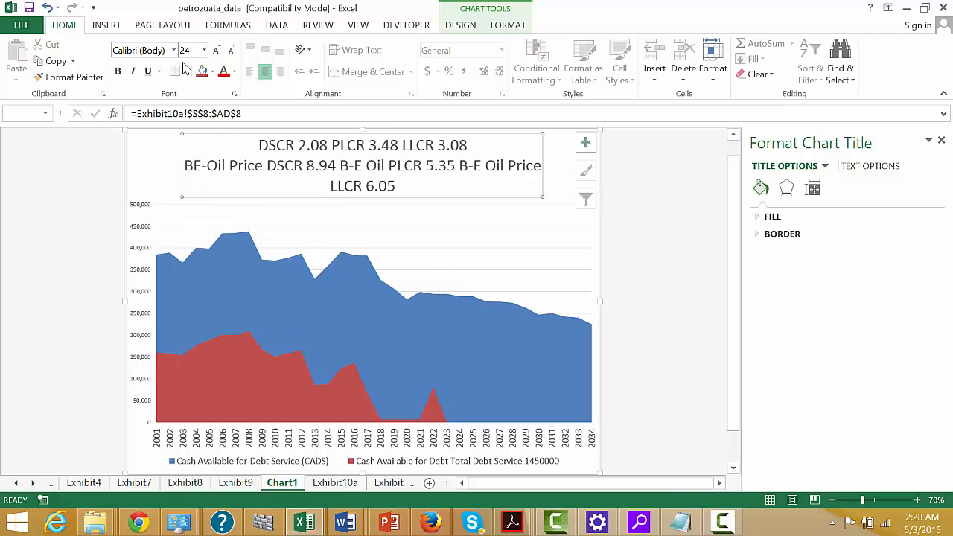
click(205, 51)
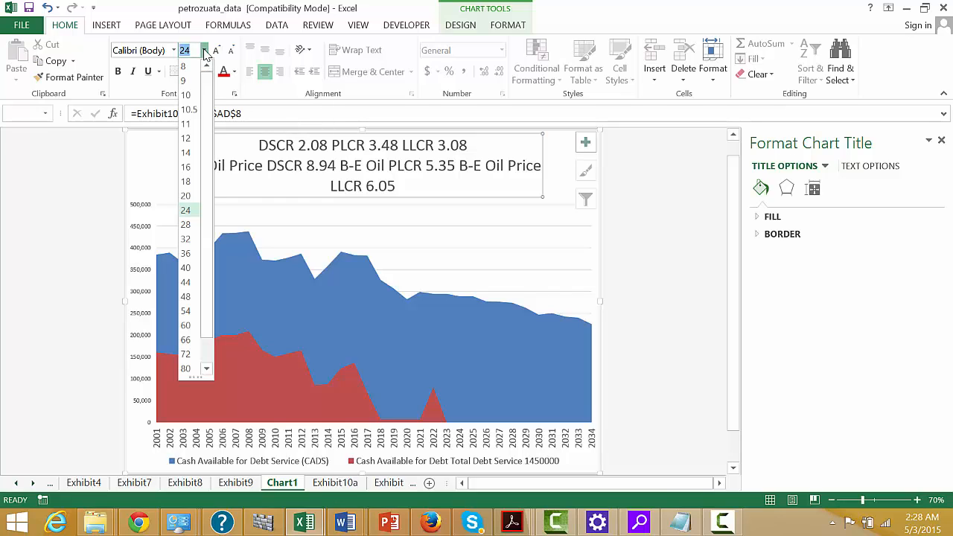
click(186, 196)
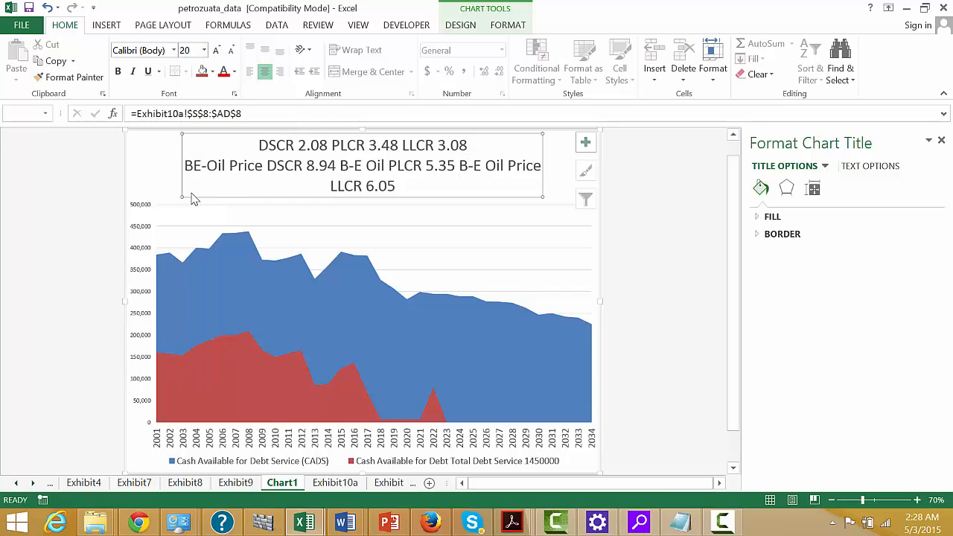
key(ctrl+b)
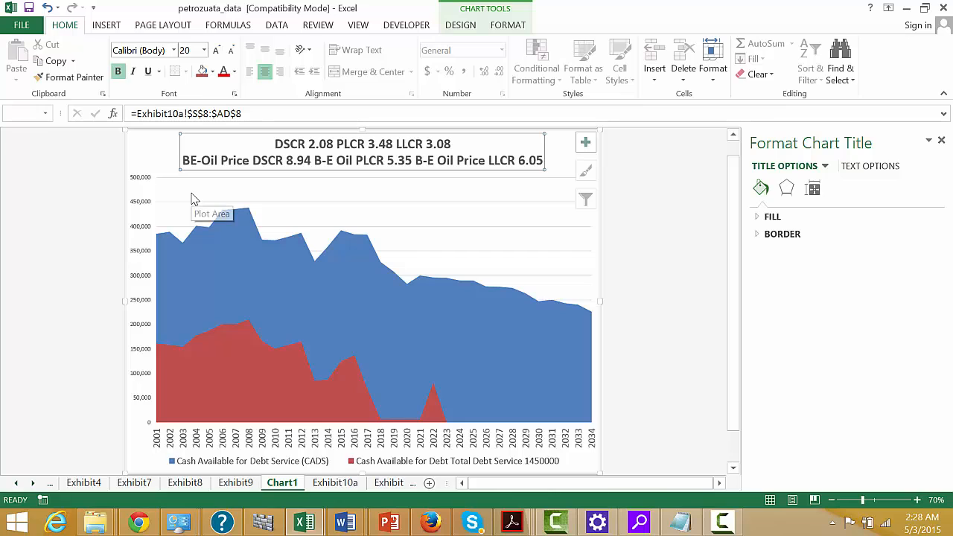
click(66, 229)
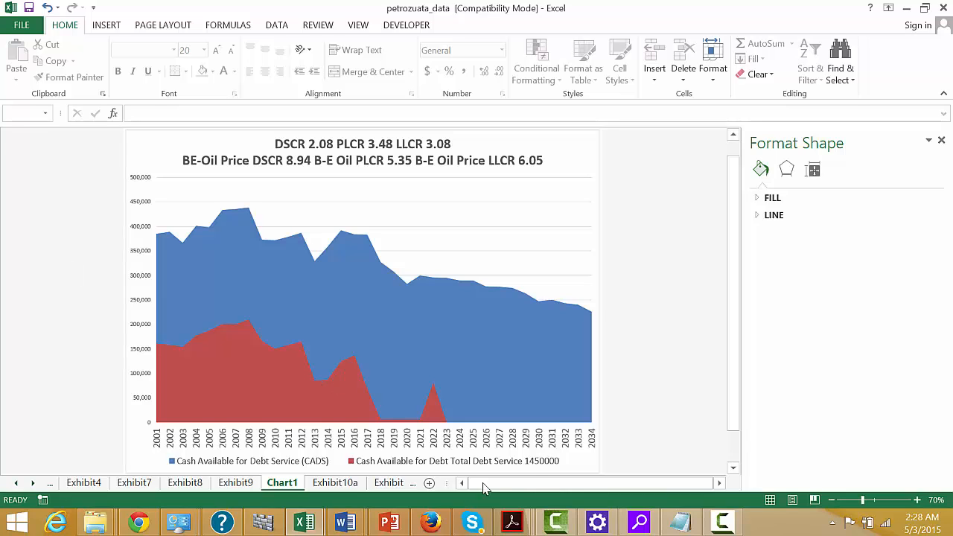
Move the SUMIF formula on Exhibit10a from R11 to R2, away from the chart's series data, and return to Chart1.
click(335, 482)
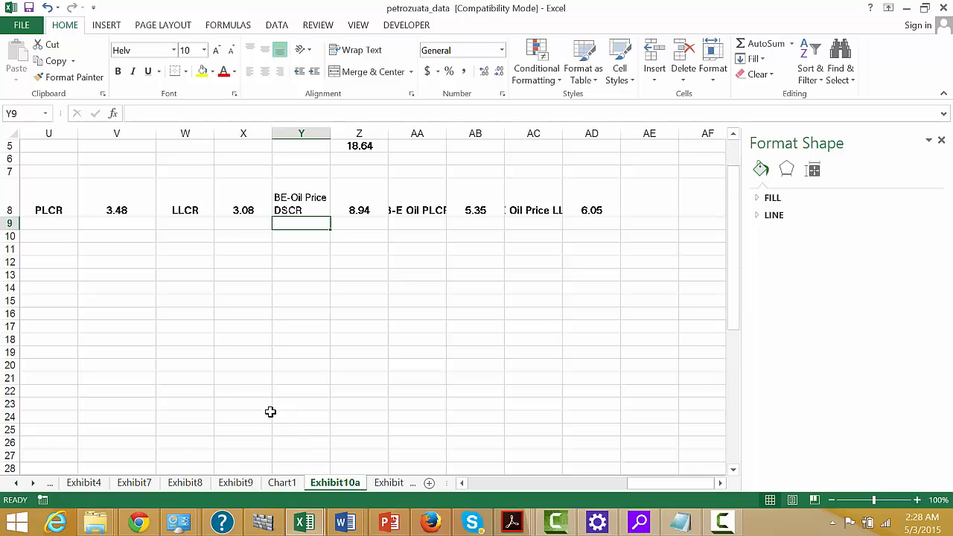
key(Left)
key(Left)
key(Left)
key(Left)
key(Left)
key(Left)
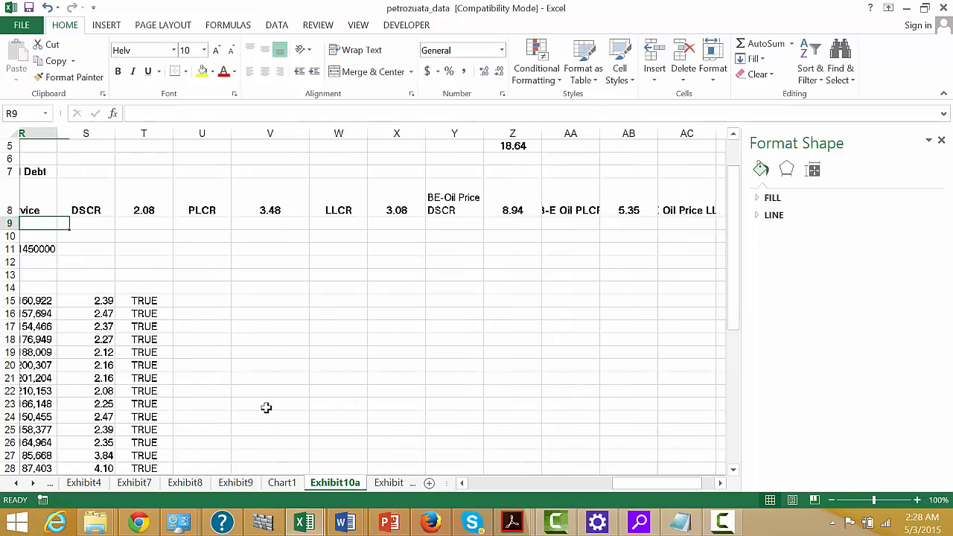
key(Down)
key(Down)
key(Right)
key(Right)
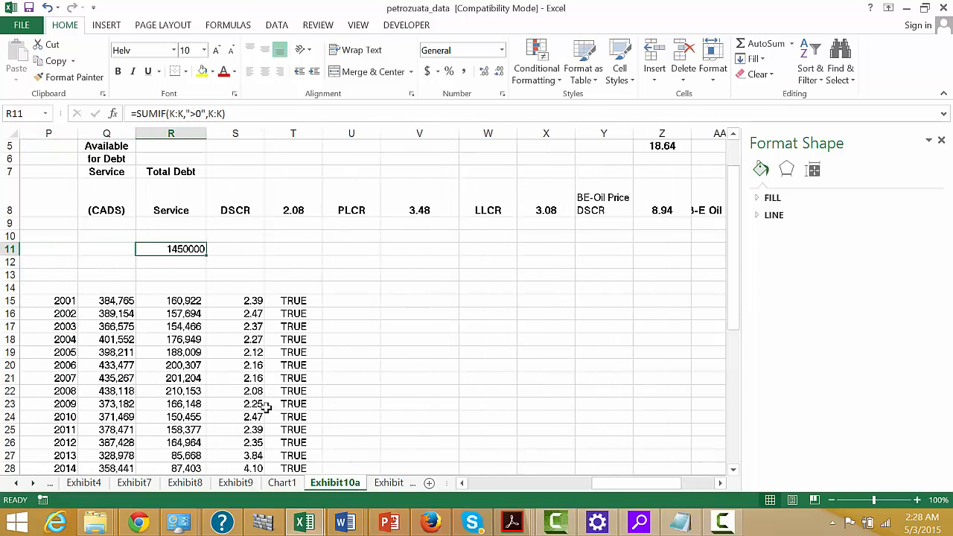
key(ctrl+c)
key(Up)
key(Up)
key(Up)
key(Up)
key(Up)
key(Up)
key(Up)
key(Up)
key(Up)
key(Up)
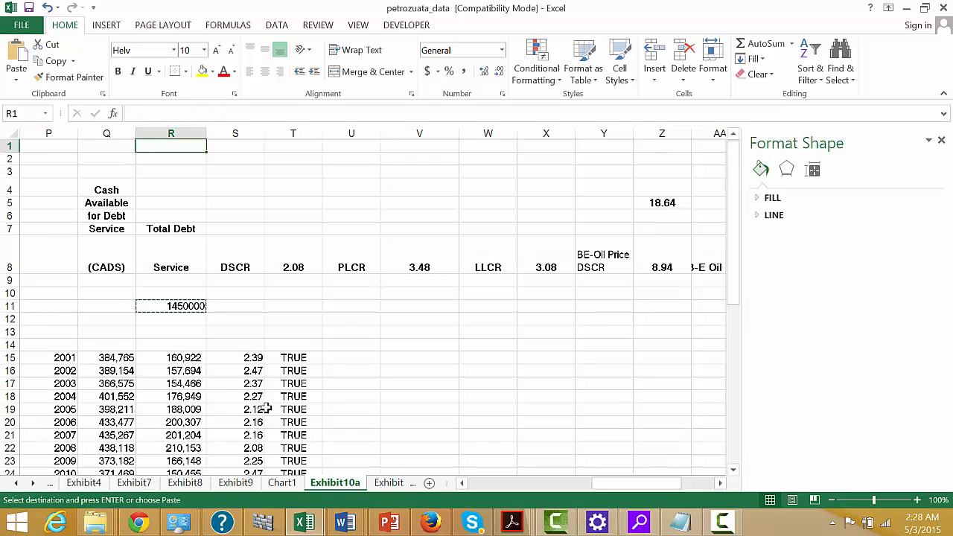
key(Down)
key(Return)
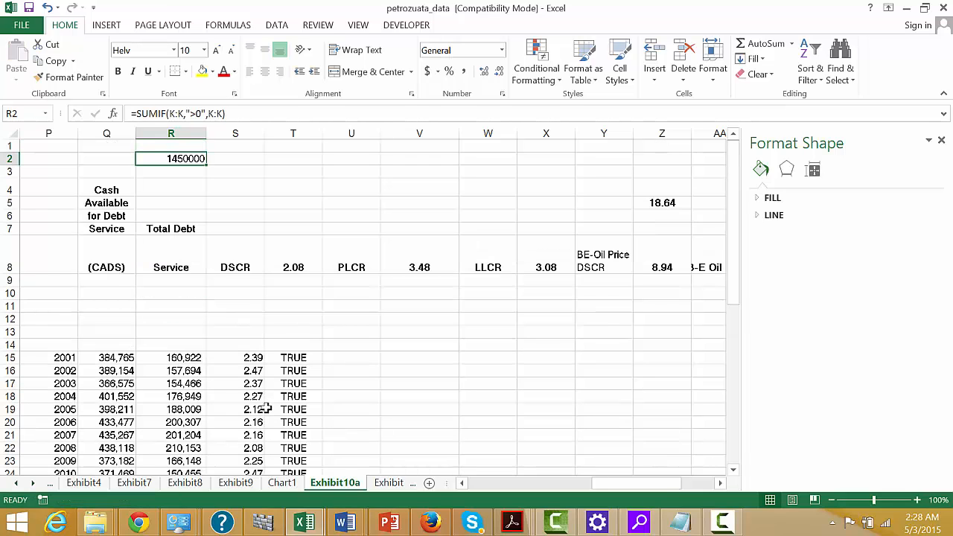
key(ctrl+Page_Up)
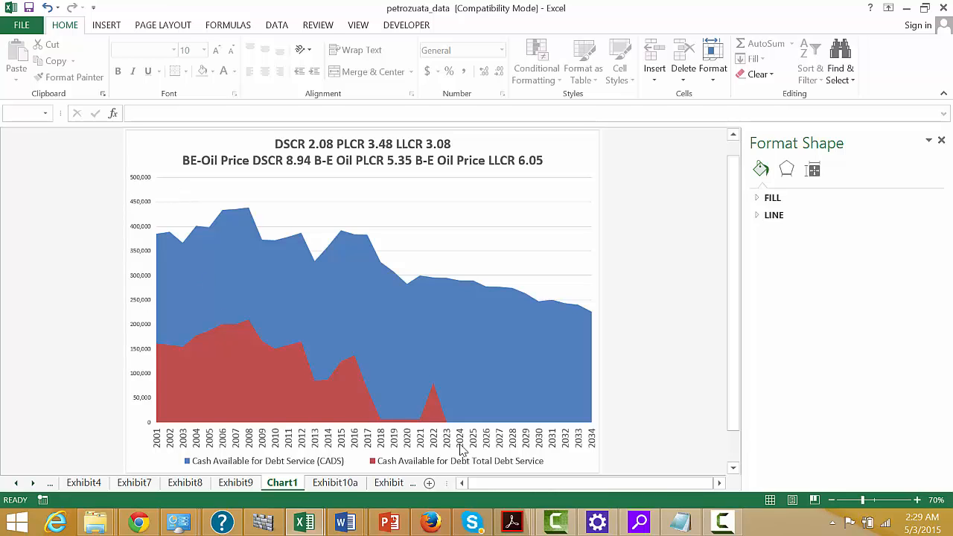
click(723, 523)
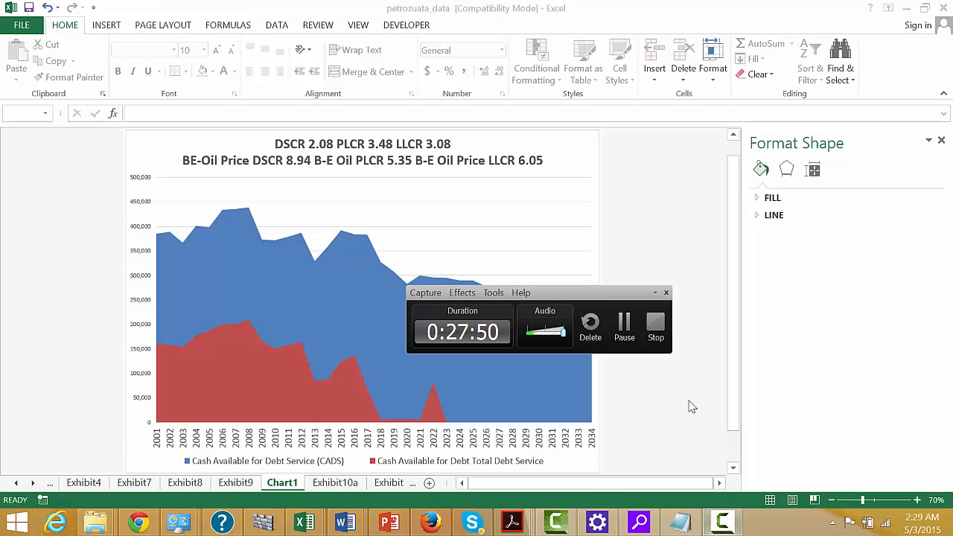